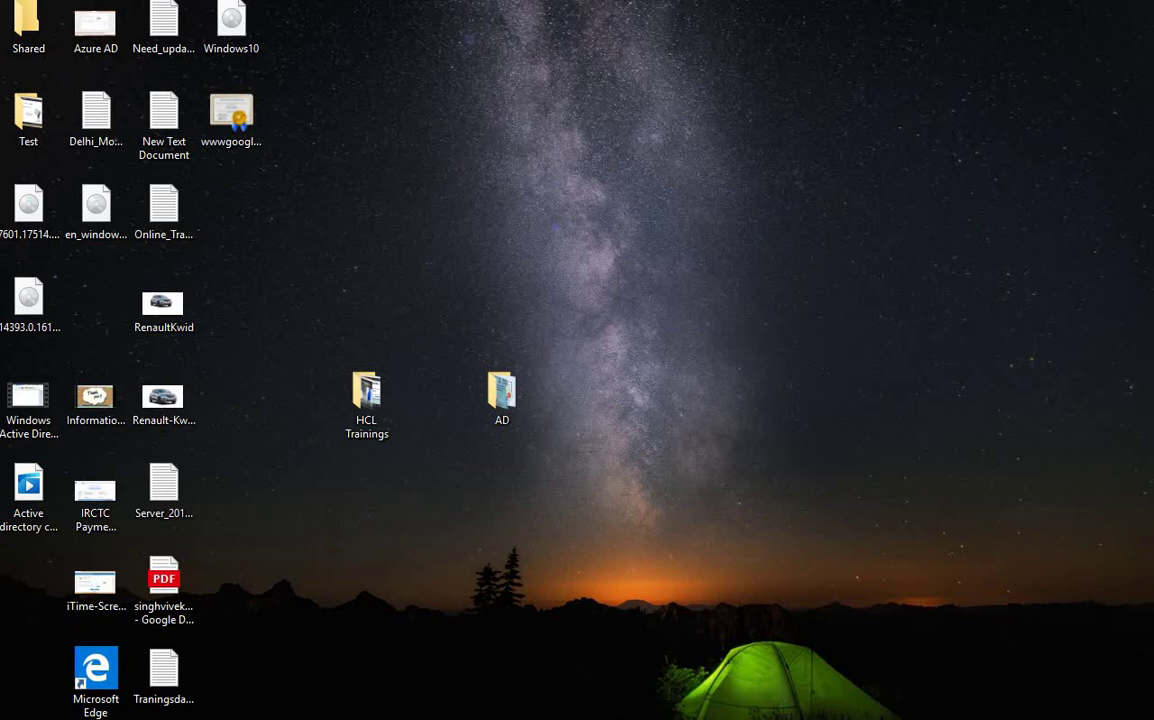
Step: Switch to the Contosodc1 VM, shift Server Manager aside, then minimize it to reveal the desktop
mouse_move(613, 718)
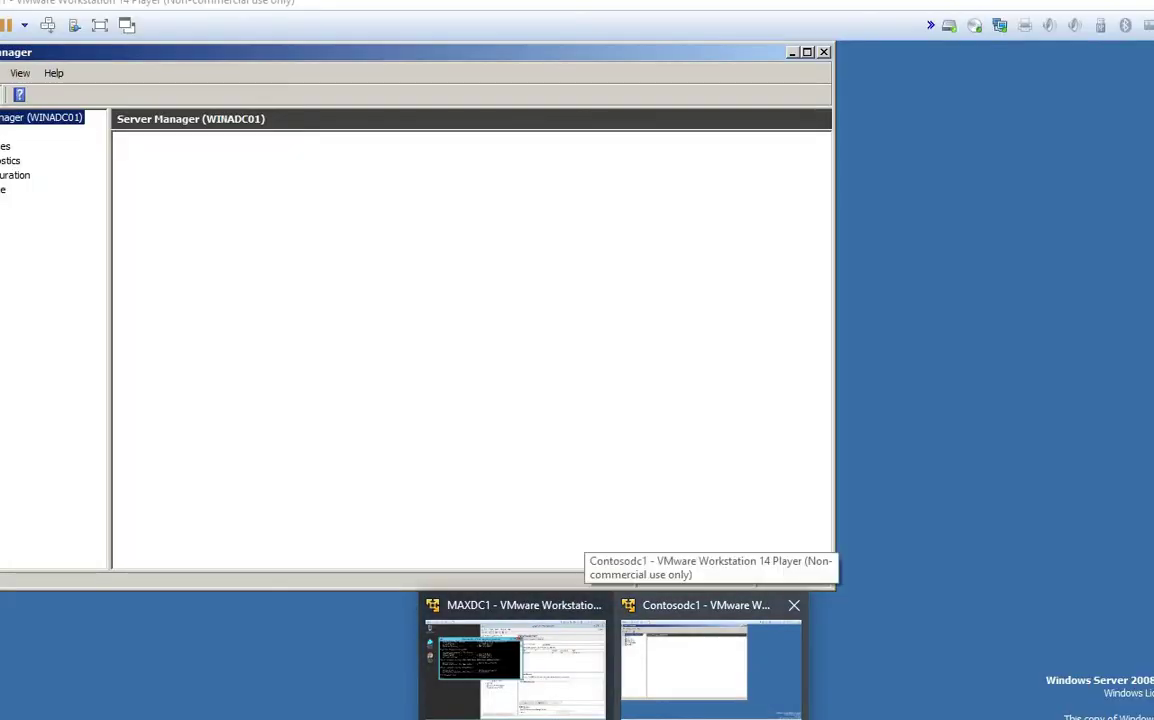
left_click(710, 665)
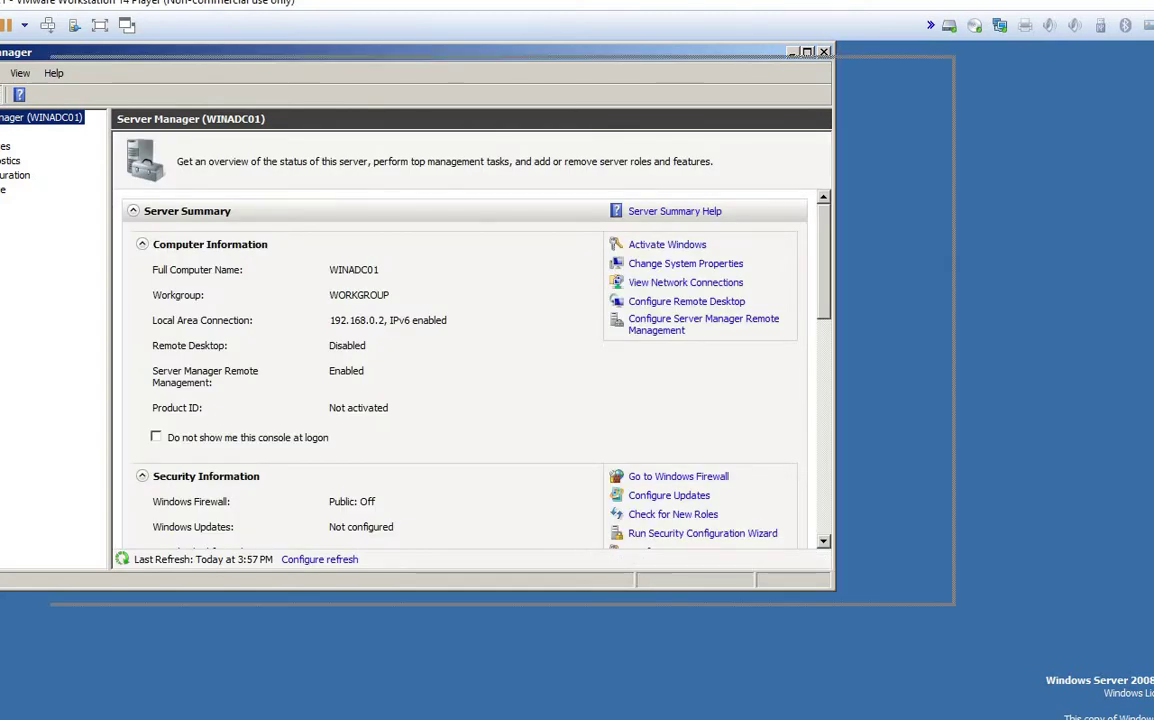
left_click_drag(400, 52, 519, 66)
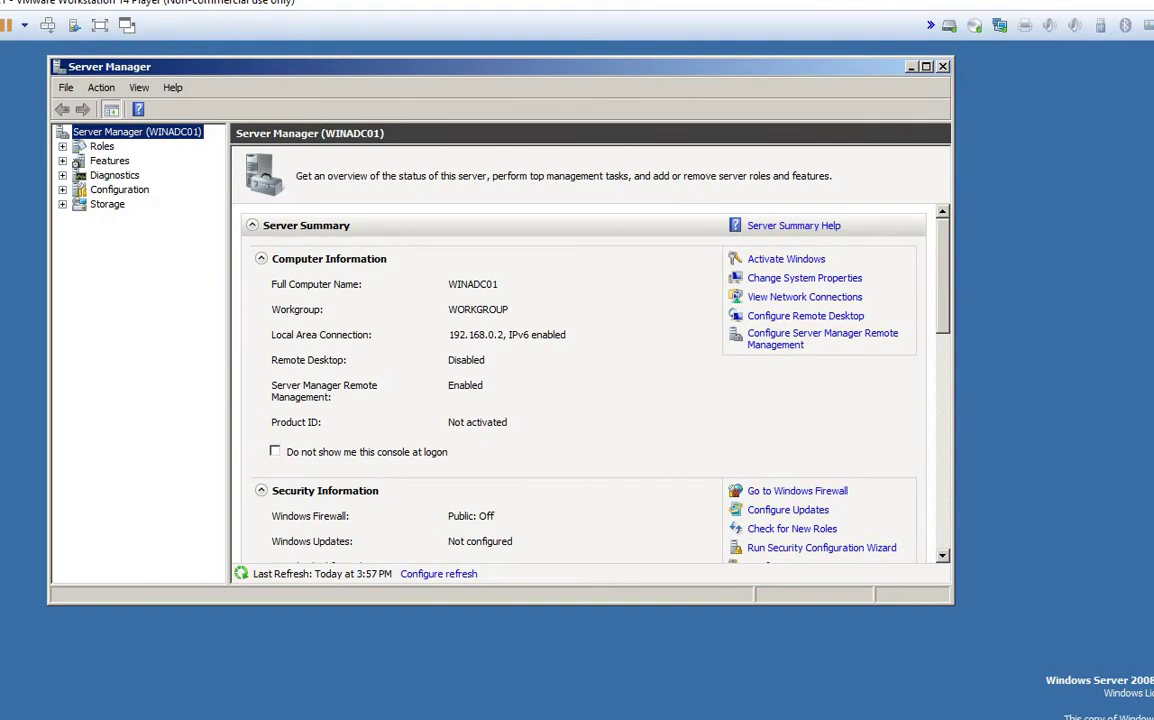
left_click(942, 67)
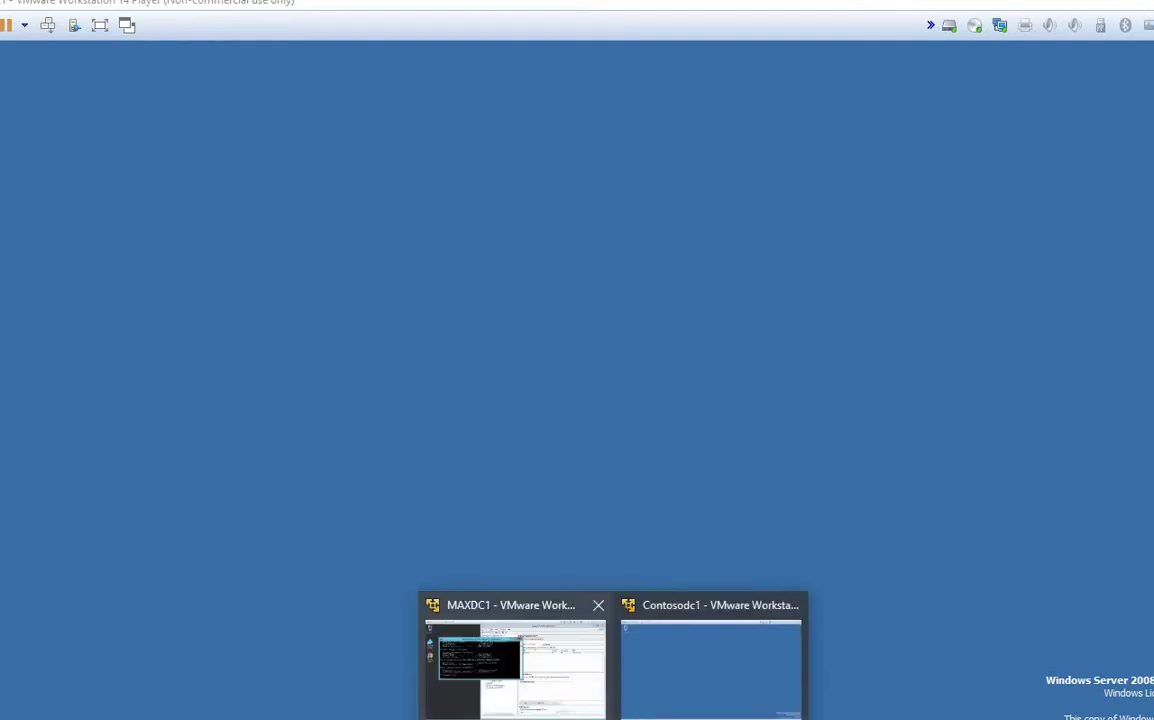
Step: On MAXDC1, run winver twice to confirm Windows Server 2012 R2 build 9600, closing the About box
left_click(505, 650)
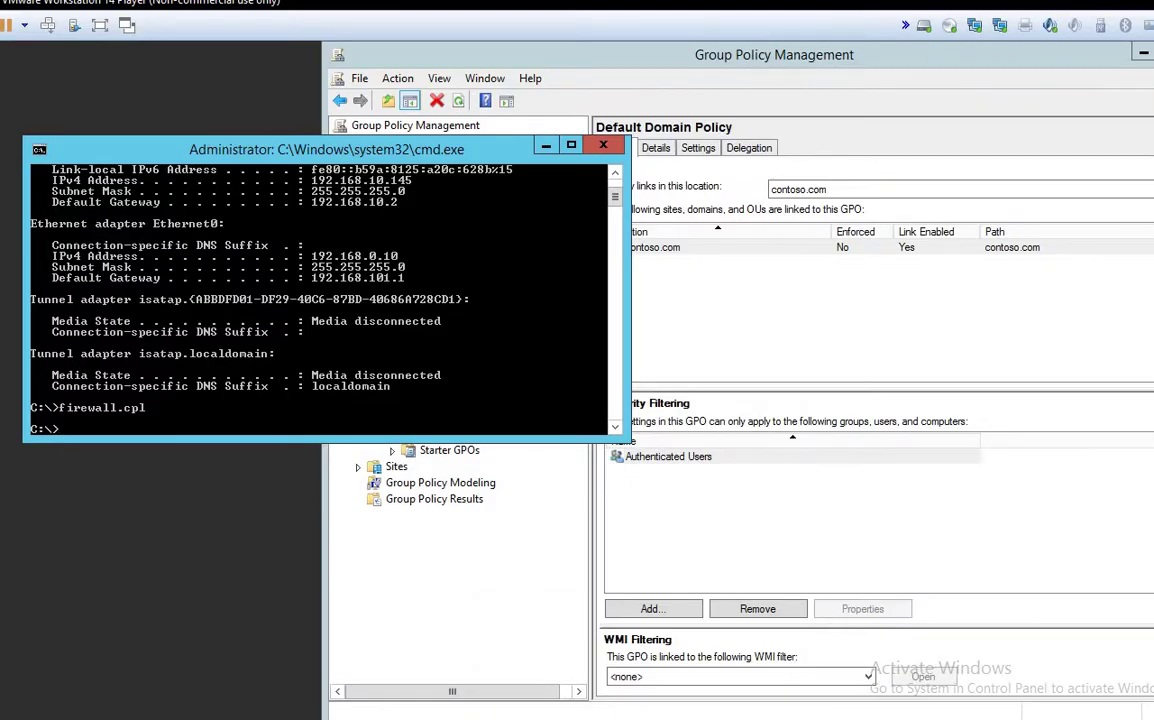
type("winver")
key("Return")
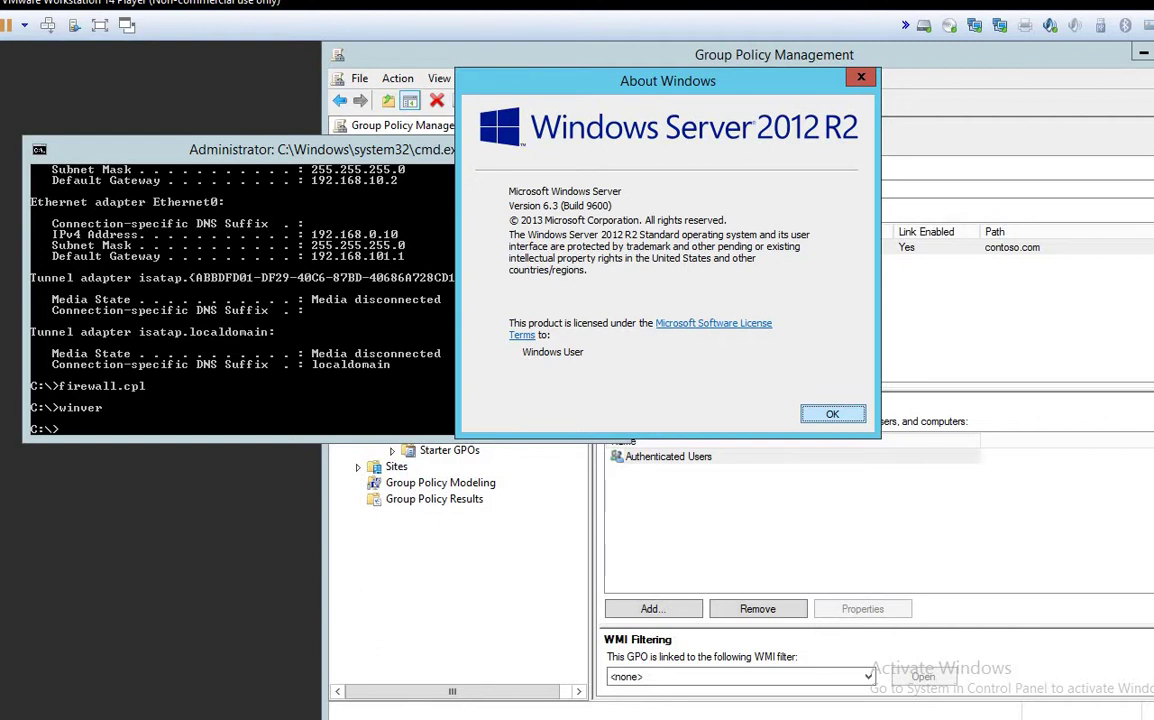
key("Return")
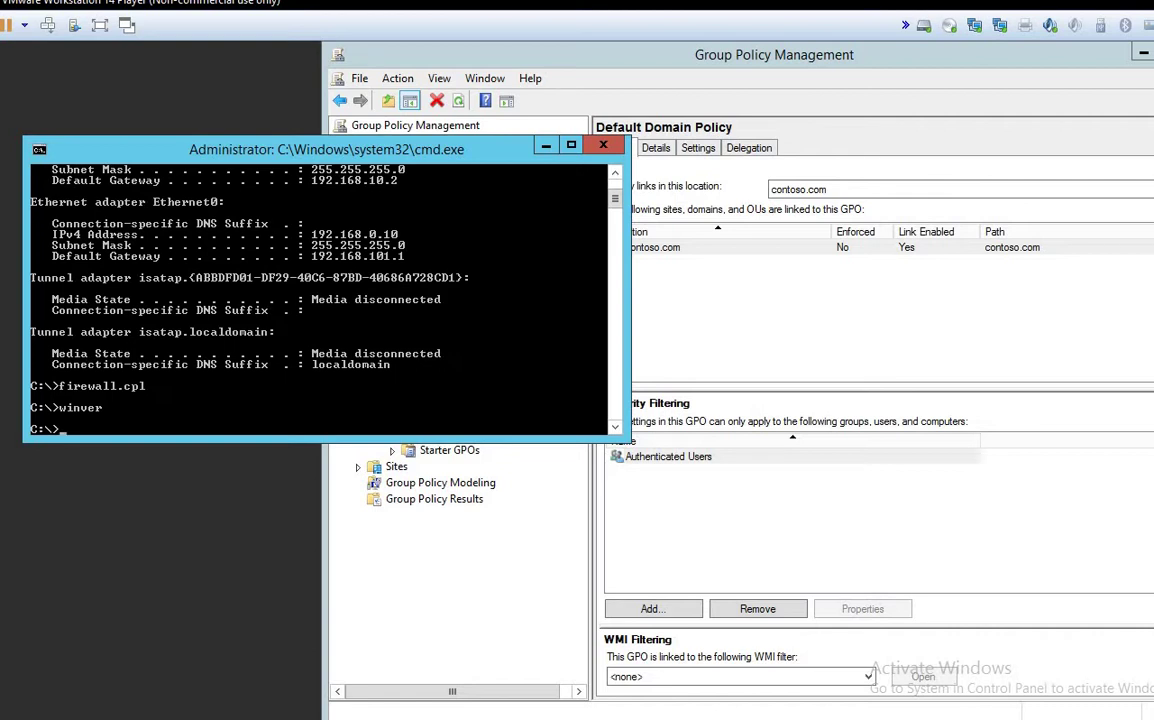
key("Up")
key("Return")
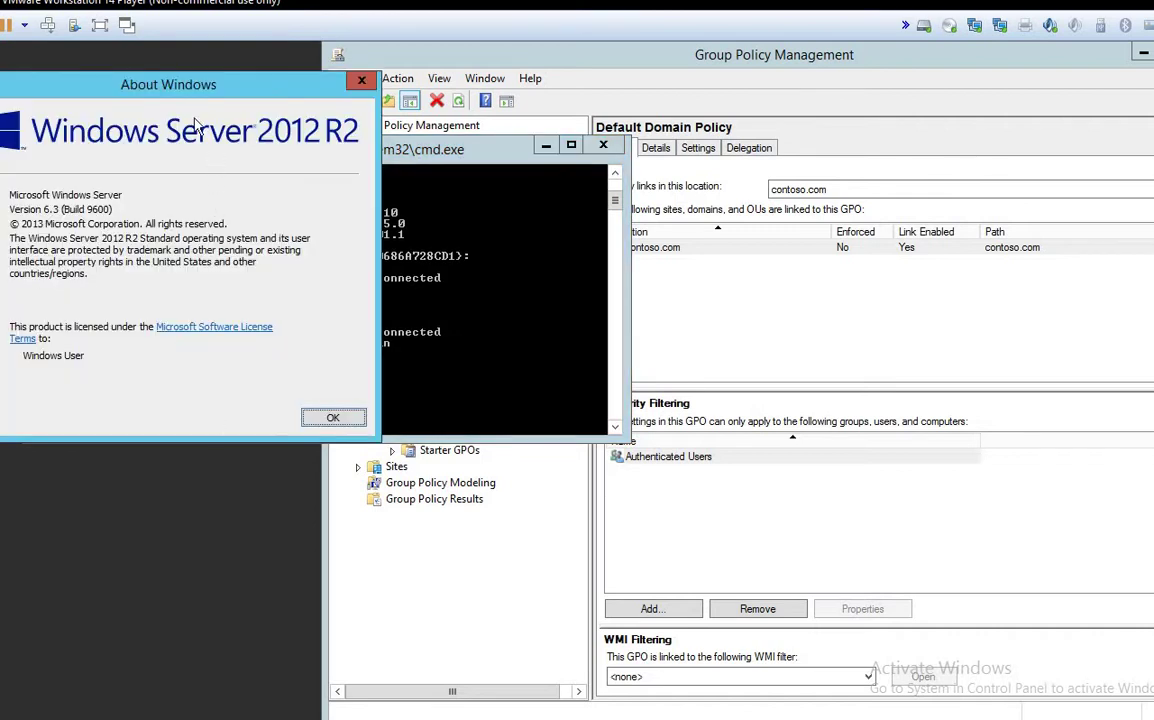
left_click_drag(160, 97, 287, 105)
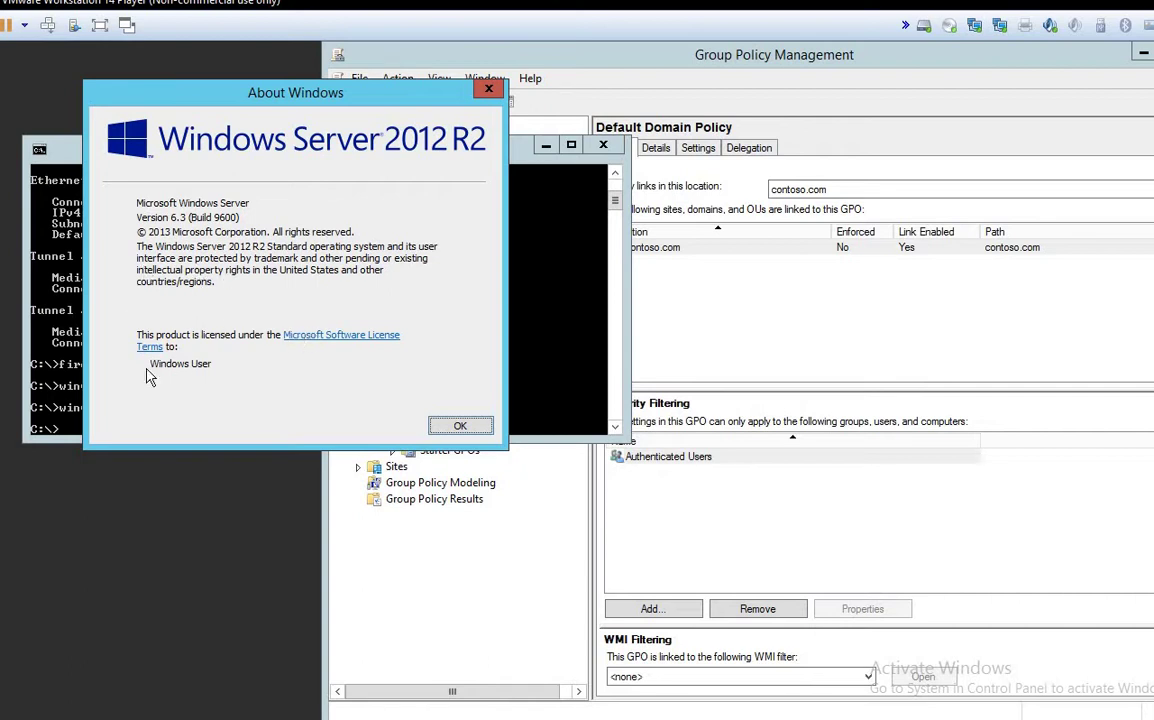
left_click(453, 427)
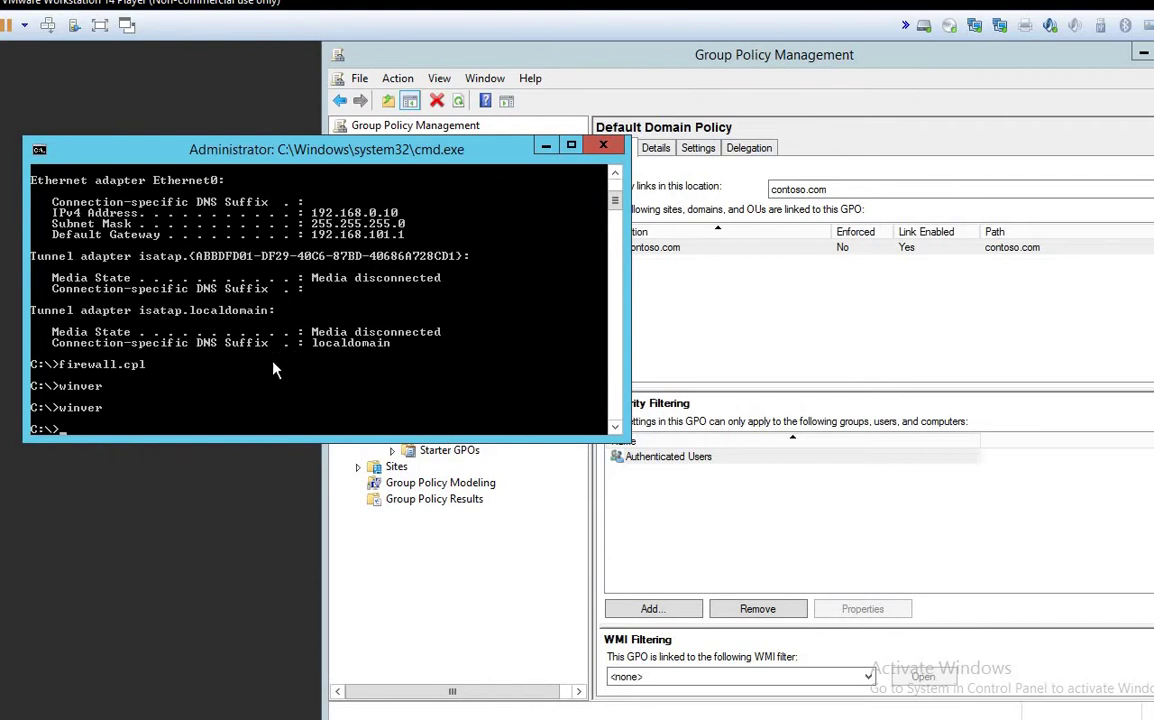
Step: Try ldp.msc, clear the console with cls, then launch the Ldp tool with ldp.exe
type("ldp.msc")
key("Return")
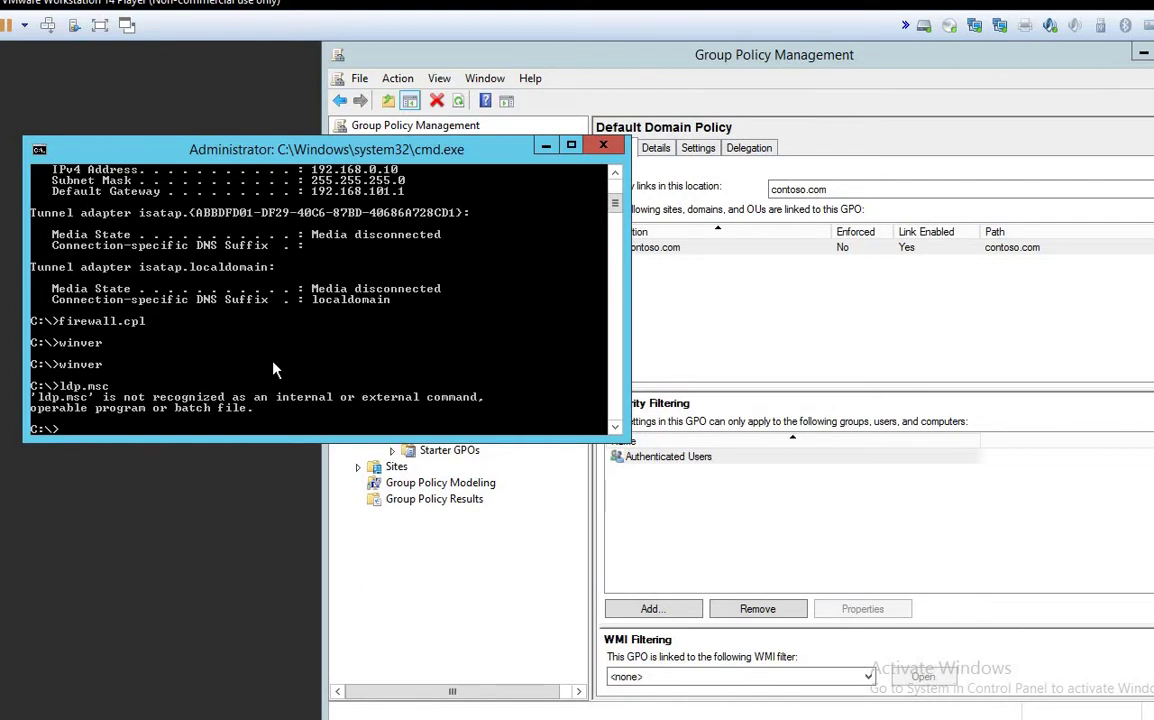
type("cls")
key("Return")
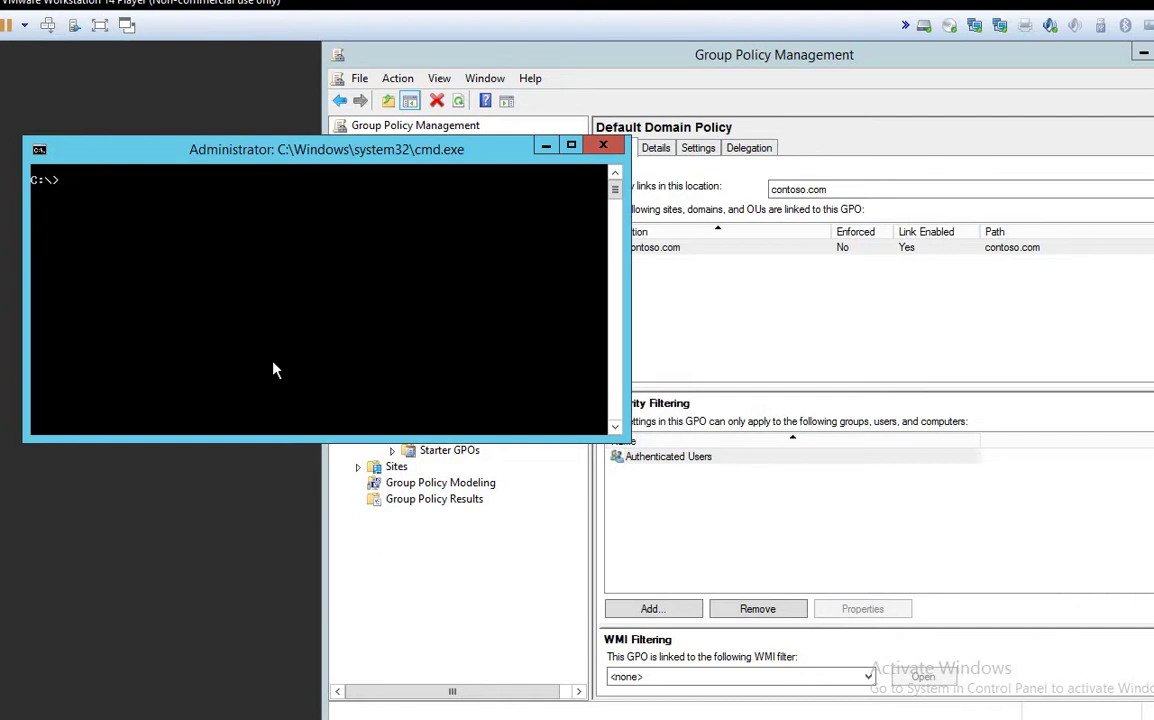
type("ldp.exe")
key("Return")
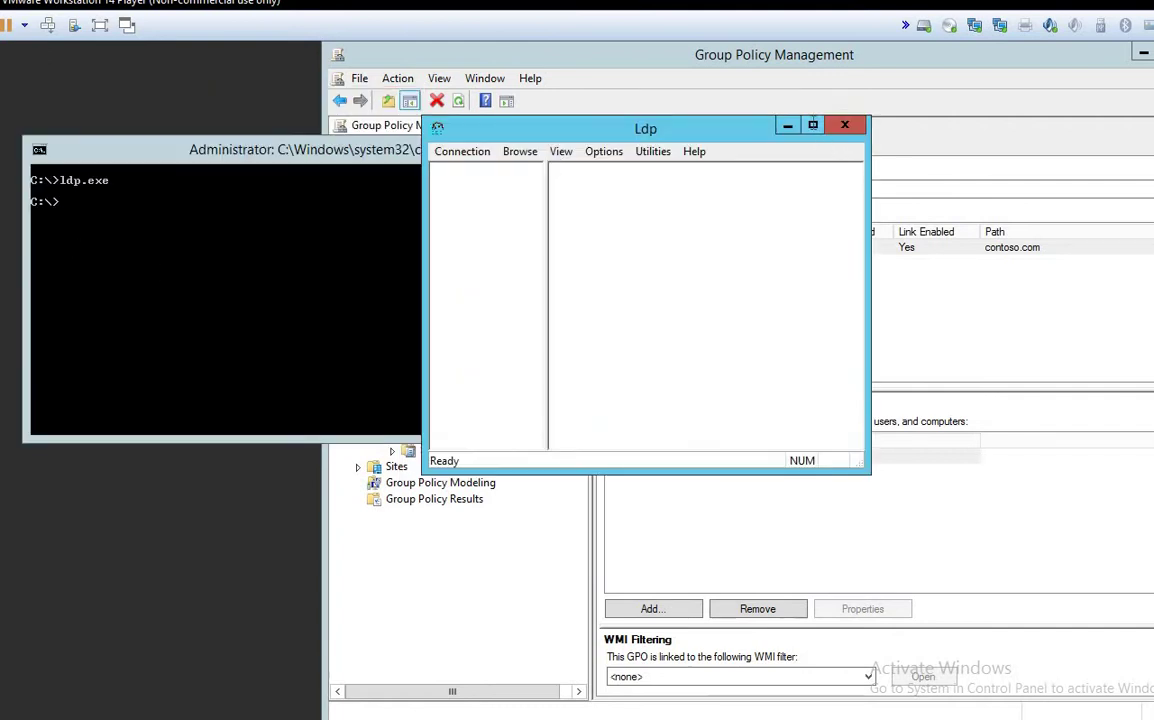
Step: Reposition the Ldp window and open Connection > Connect, showing the default port 389
left_click(813, 125)
double_click(1043, 55)
left_click_drag(618, 129, 692, 116)
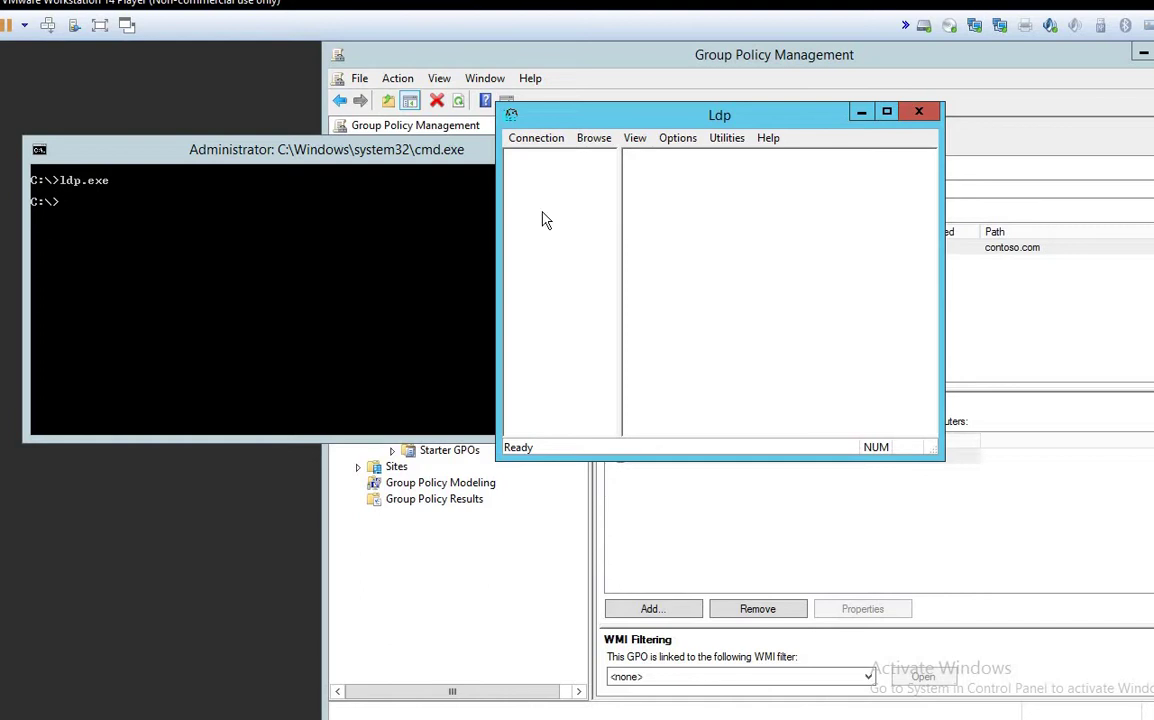
left_click(546, 142)
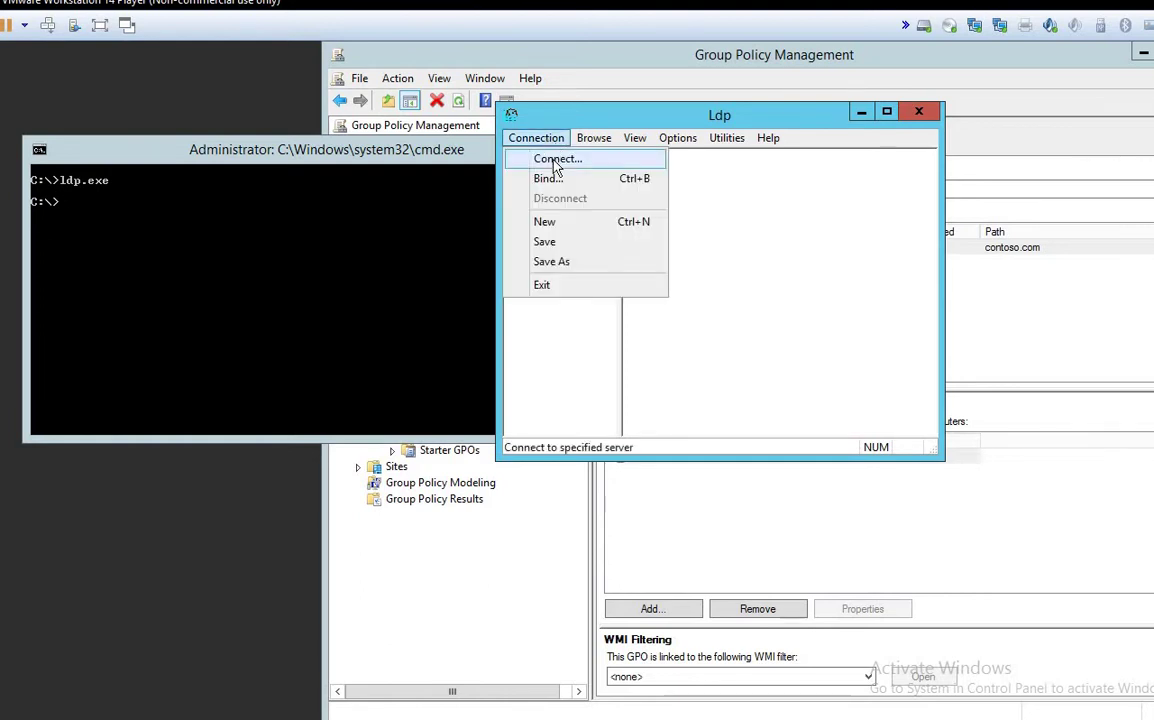
left_click(555, 161)
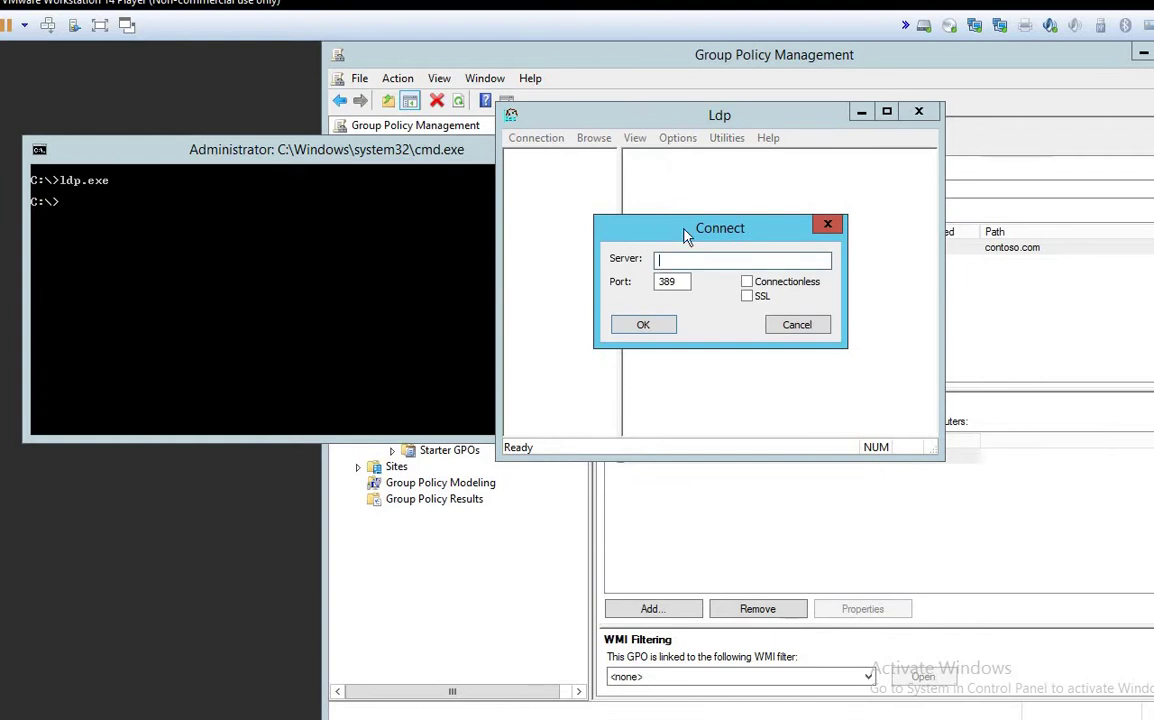
left_click_drag(687, 235, 669, 197)
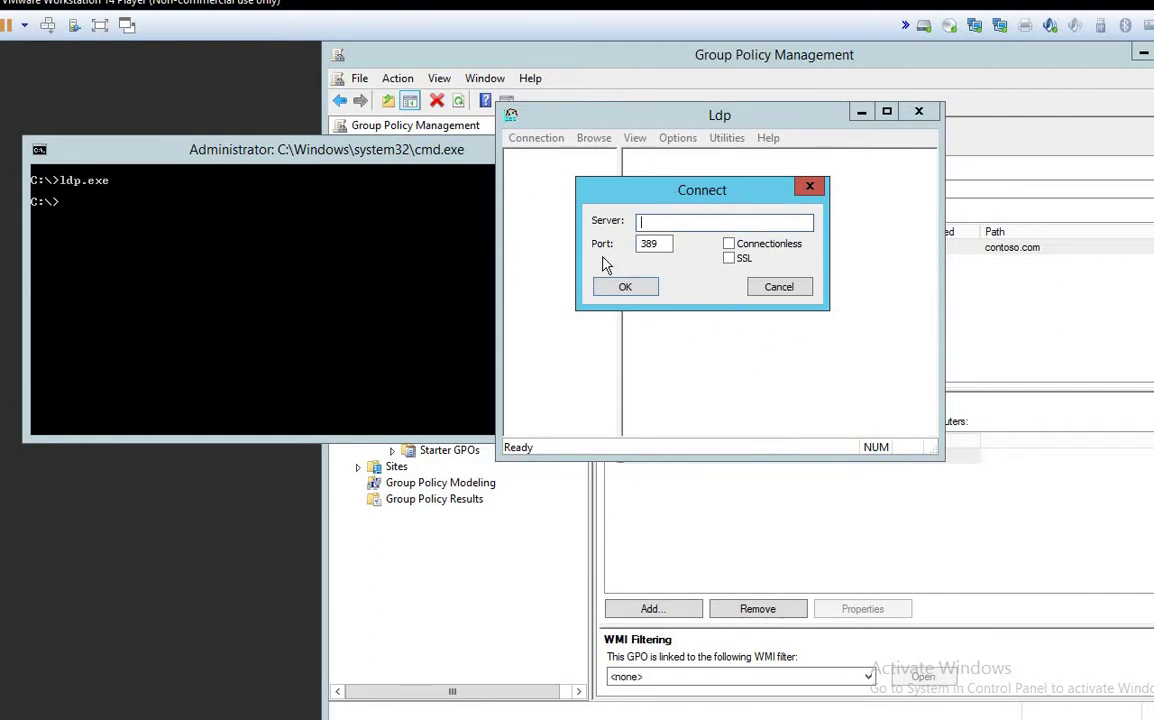
key("Tab")
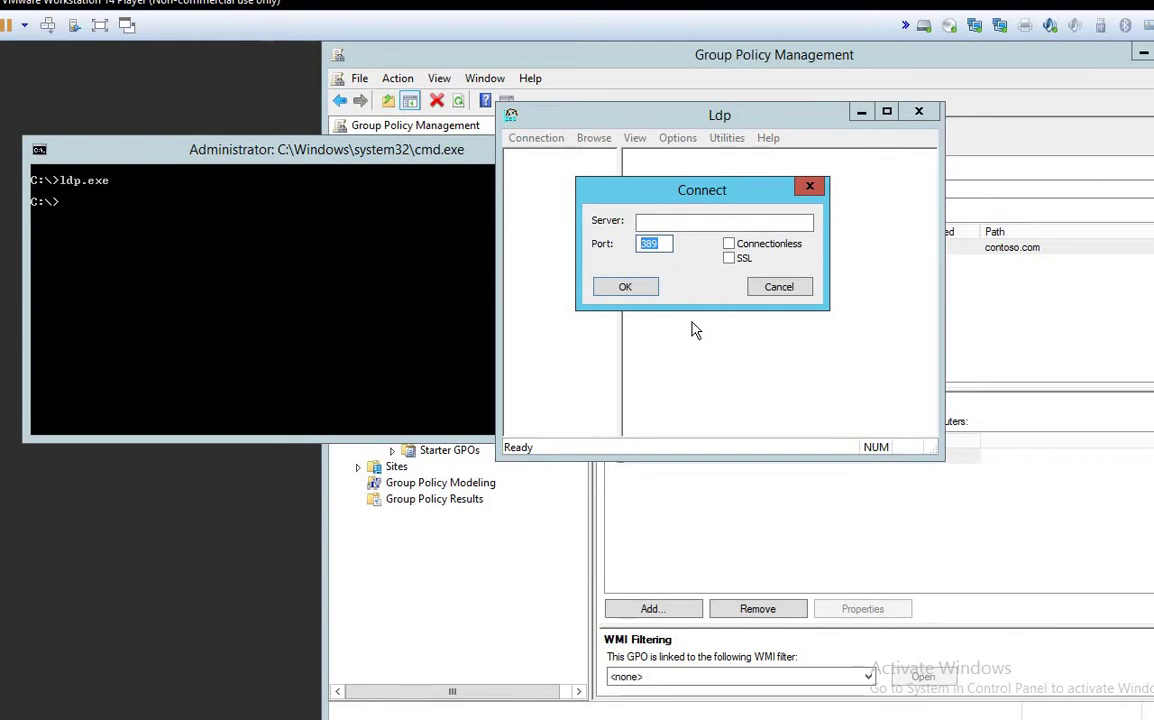
left_click_drag(673, 199, 687, 183)
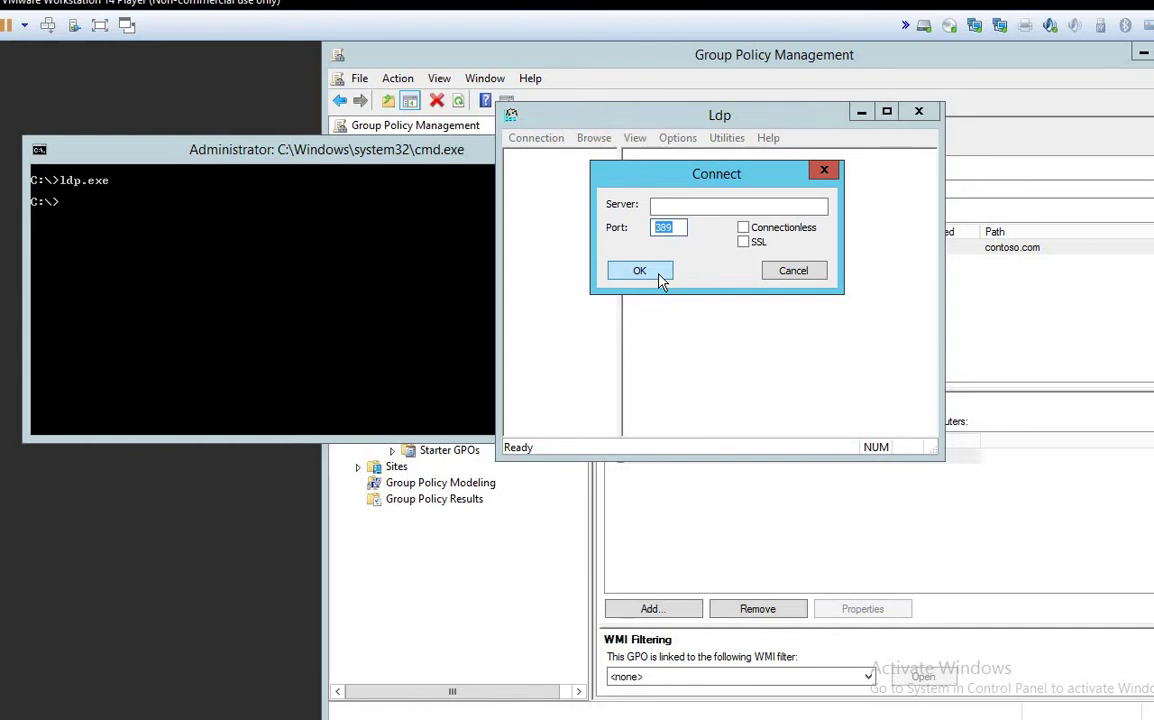
mouse_move(720, 178)
left_mouse_down()
mouse_move(737, 131)
mouse_move(718, 156)
left_mouse_up()
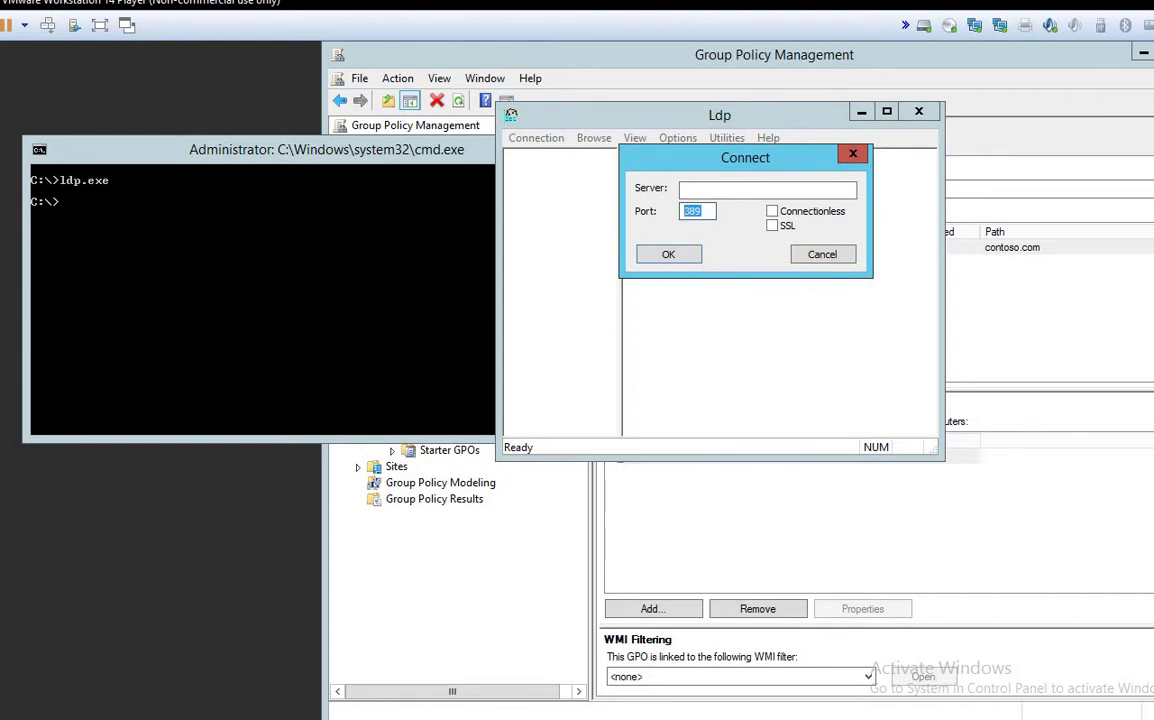
key("super+x")
Step: Launch Paint with mspaint from Run and place a text box on the canvas
type("r")
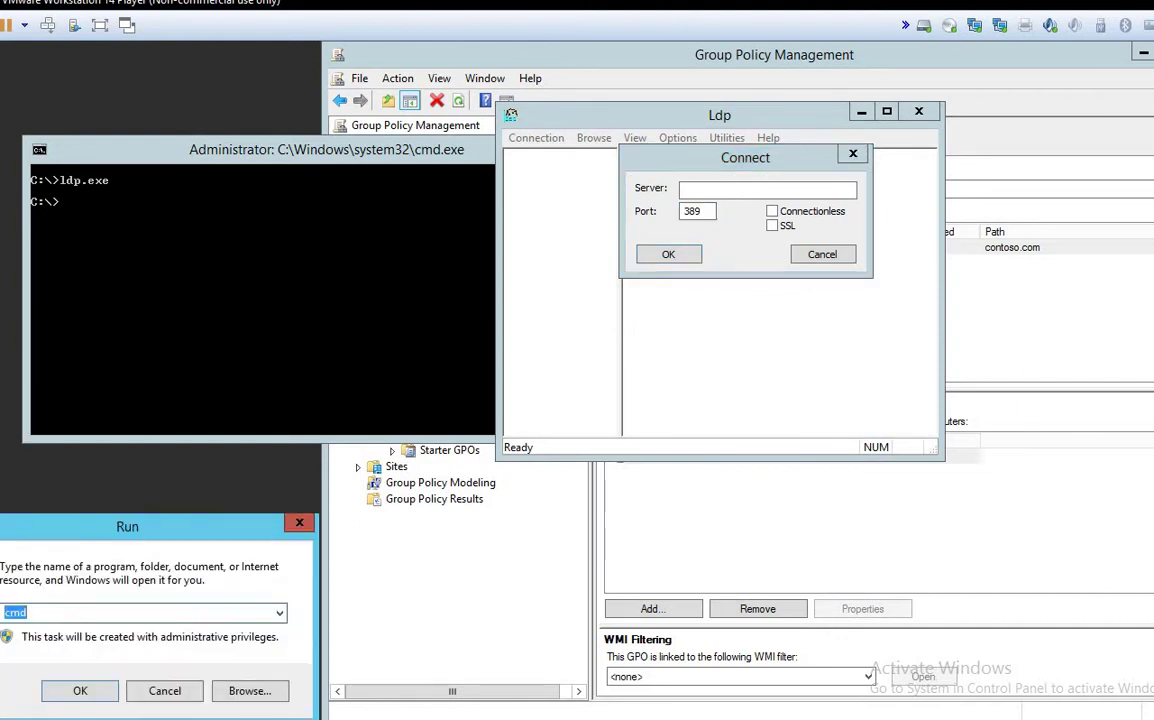
type("mspaint")
key("Return")
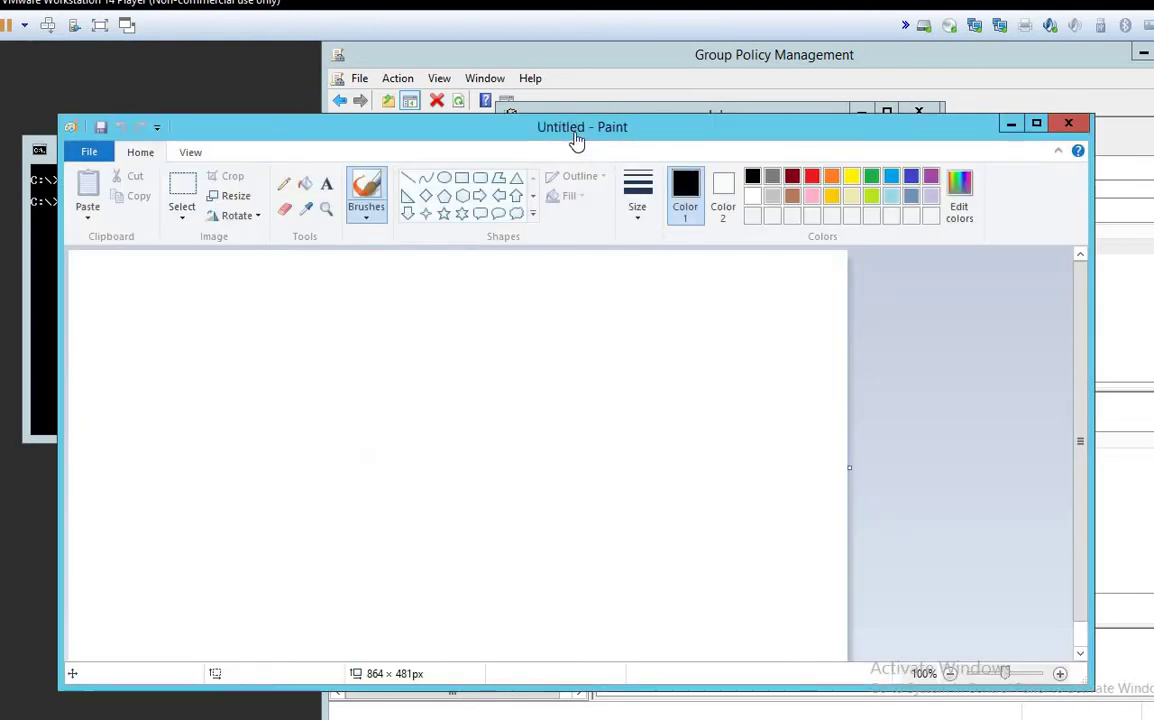
left_click_drag(652, 130, 800, 186)
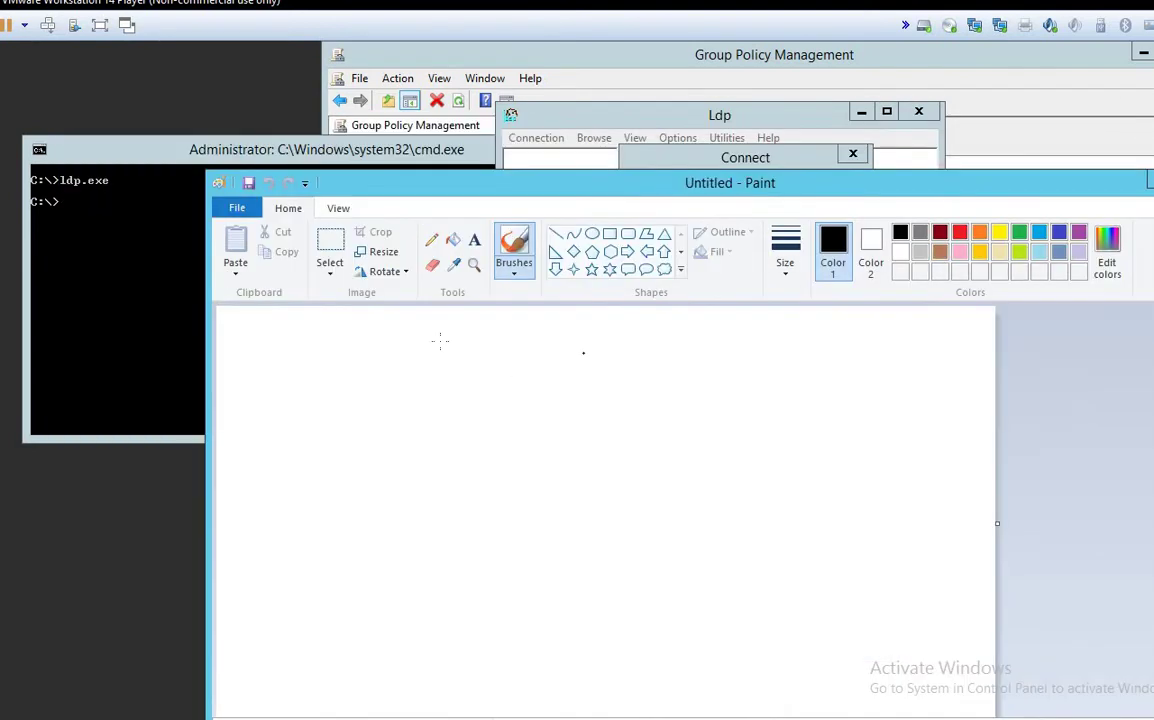
left_click(474, 239)
left_click_drag(253, 373, 519, 405)
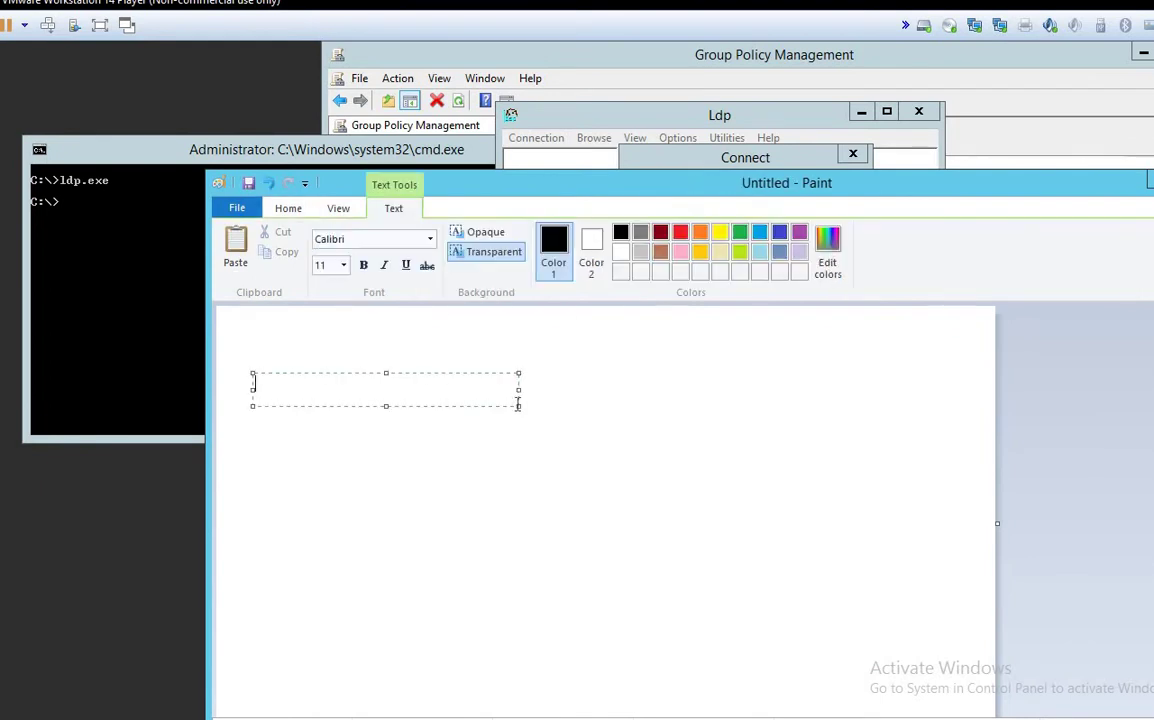
Step: Type the notes 389, LDAPS and 636 on separate lines
type("389")
key("Return")
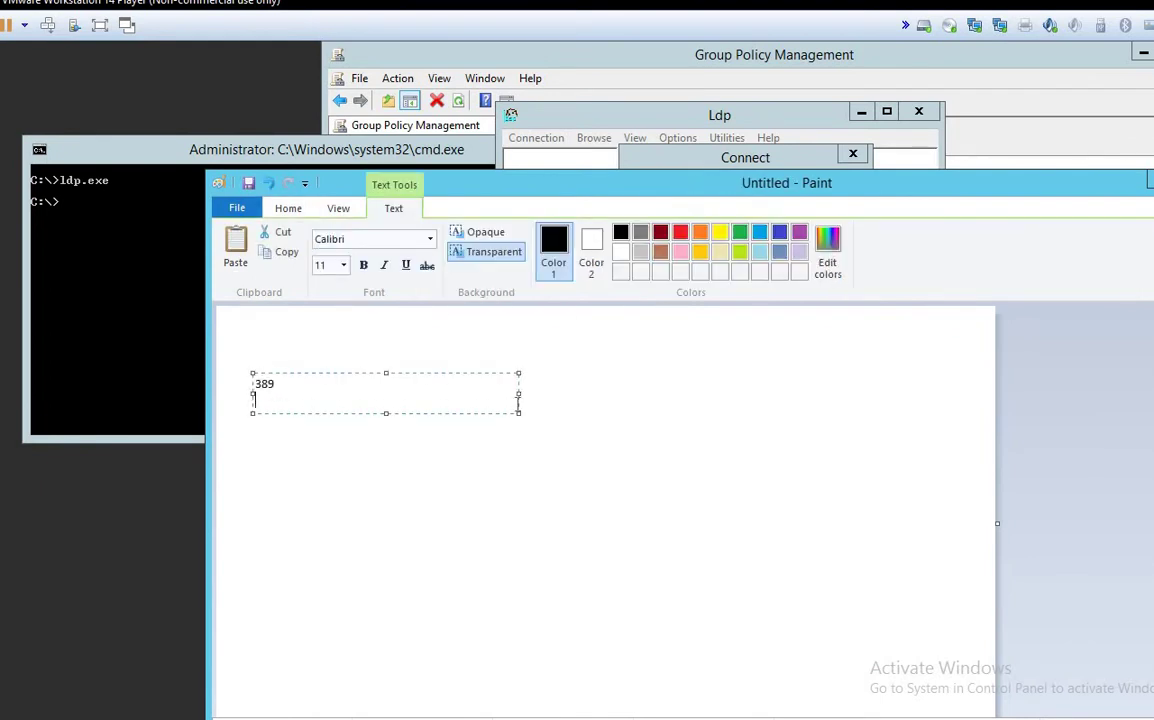
key("Return")
type("LDAP")
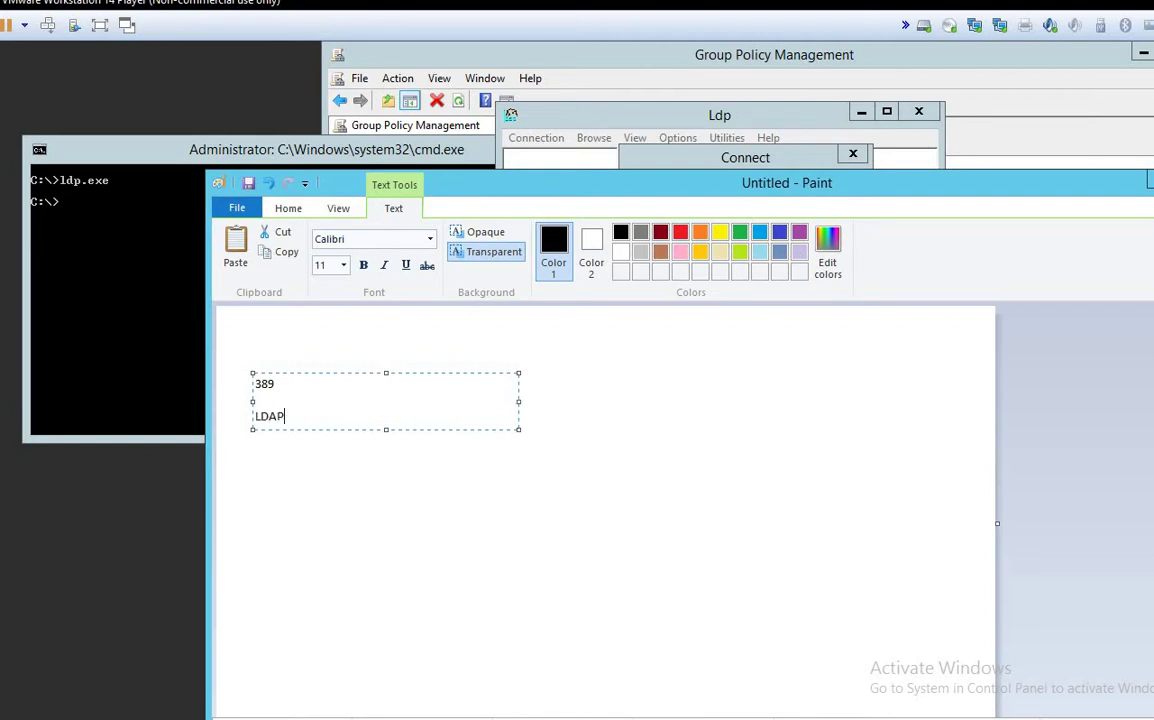
type("S")
key("Return")
type("636")
key("Return")
left_click_drag(533, 188, 505, 193)
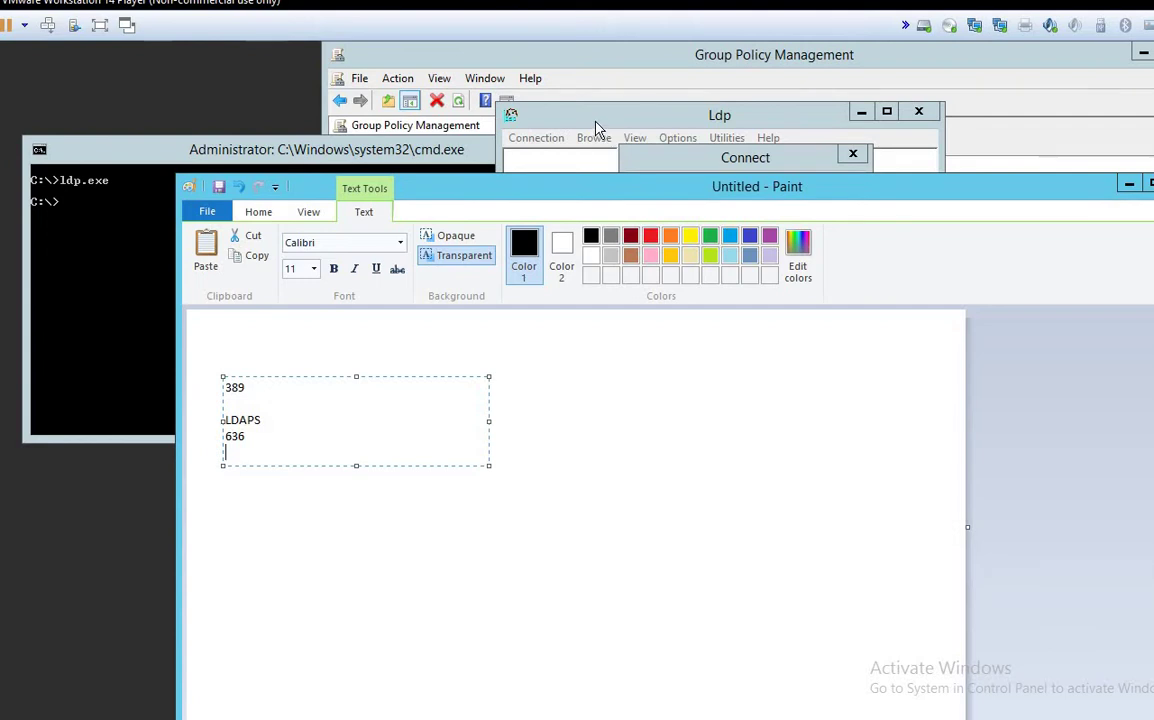
key("super+x")
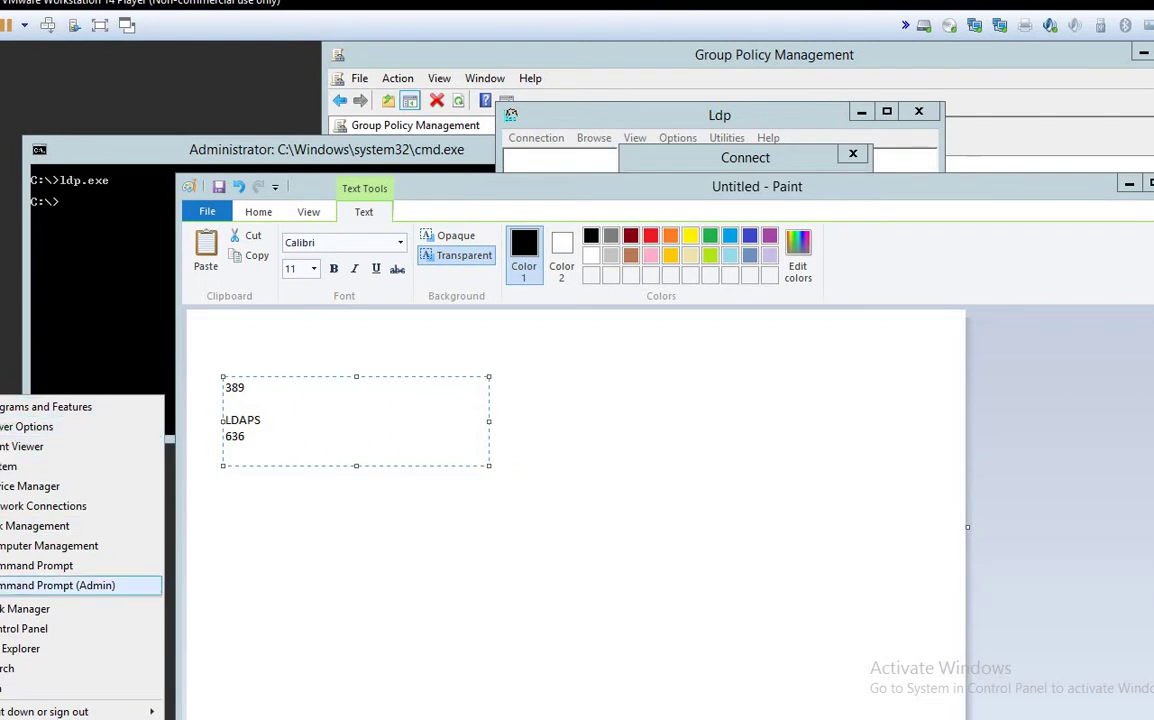
Step: Launch an empty mmc console and open its Add or Remove Snap-ins dialog
key("r")
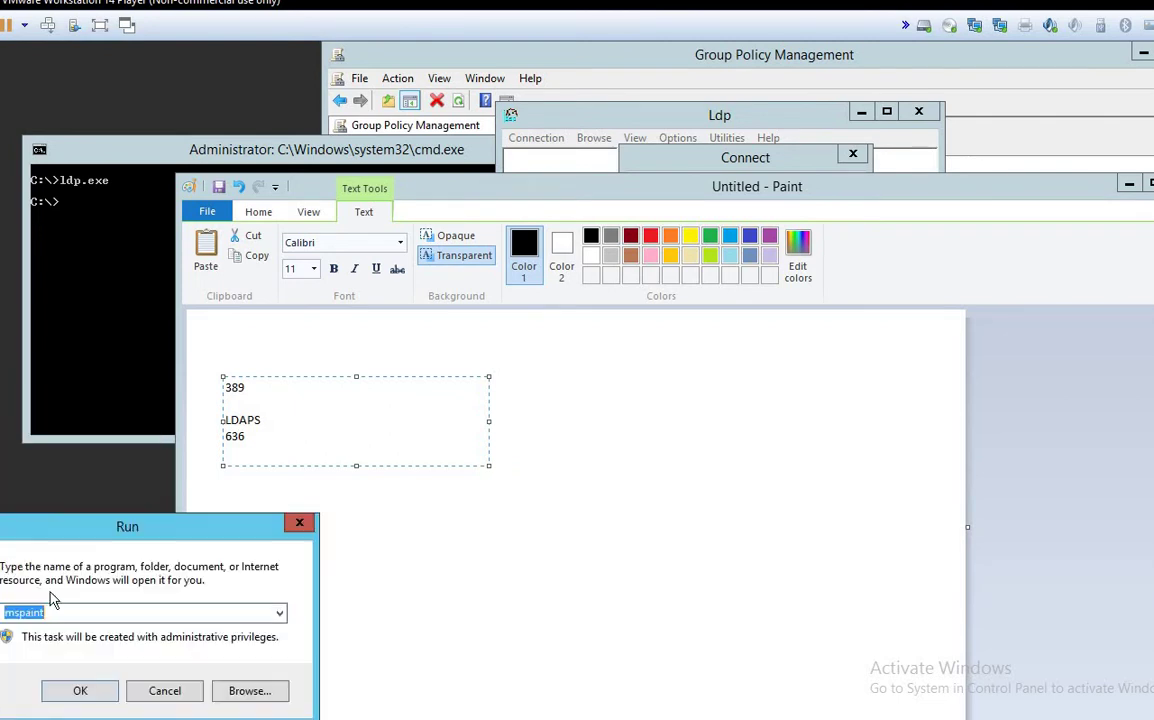
left_click_drag(62, 530, 547, 412)
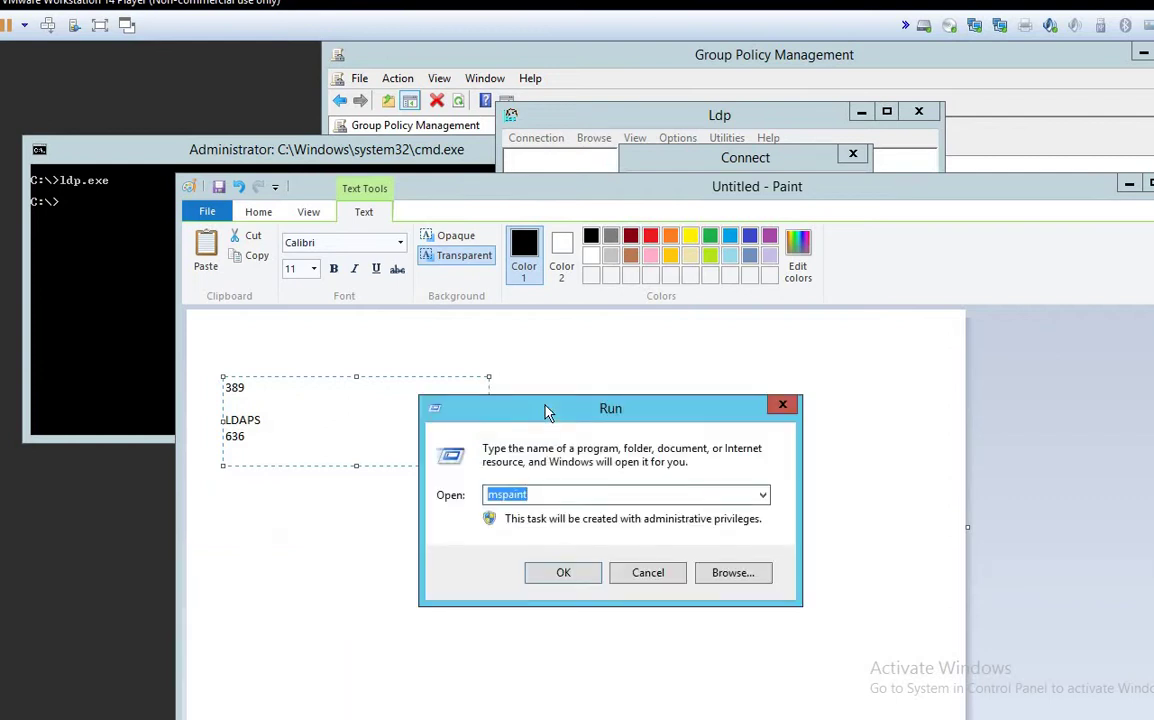
type("mmc")
key("Return")
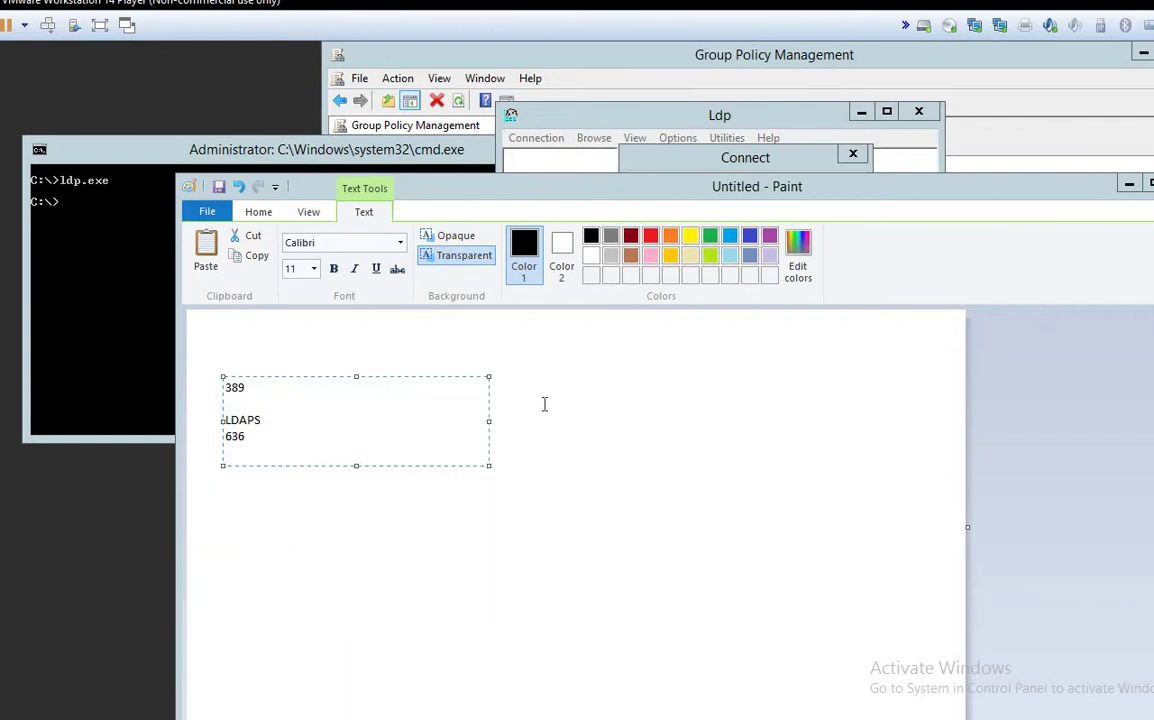
left_click_drag(108, 106, 274, 98)
left_click(183, 118)
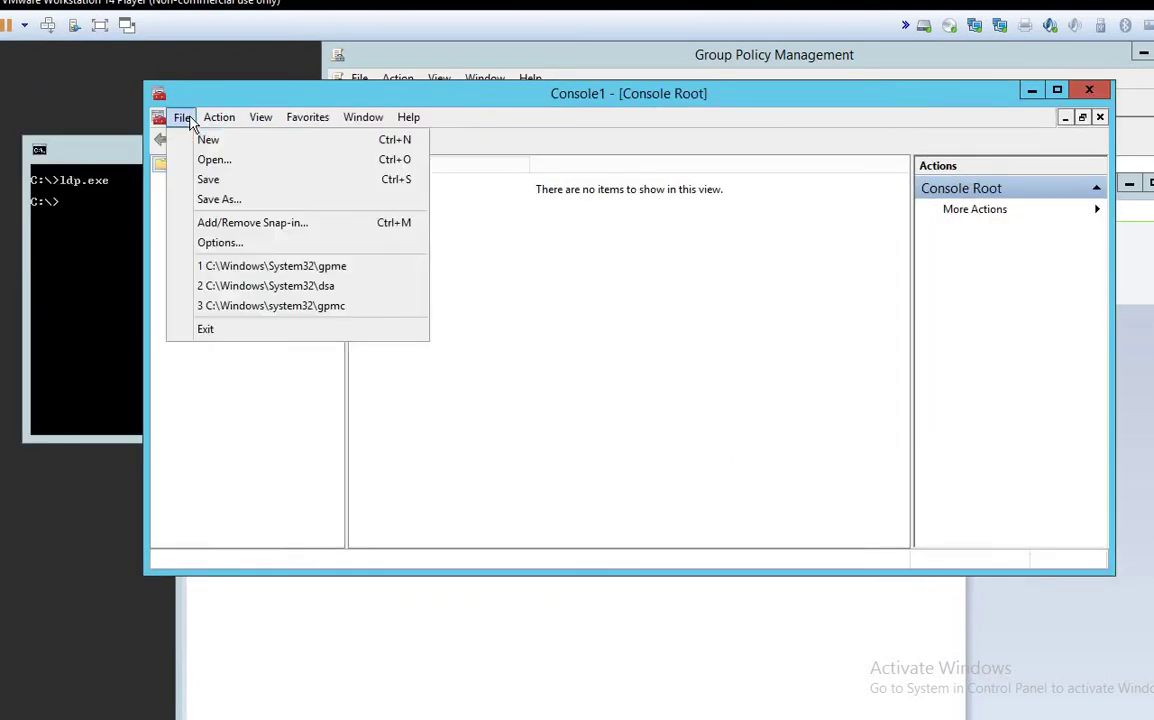
left_click(213, 228)
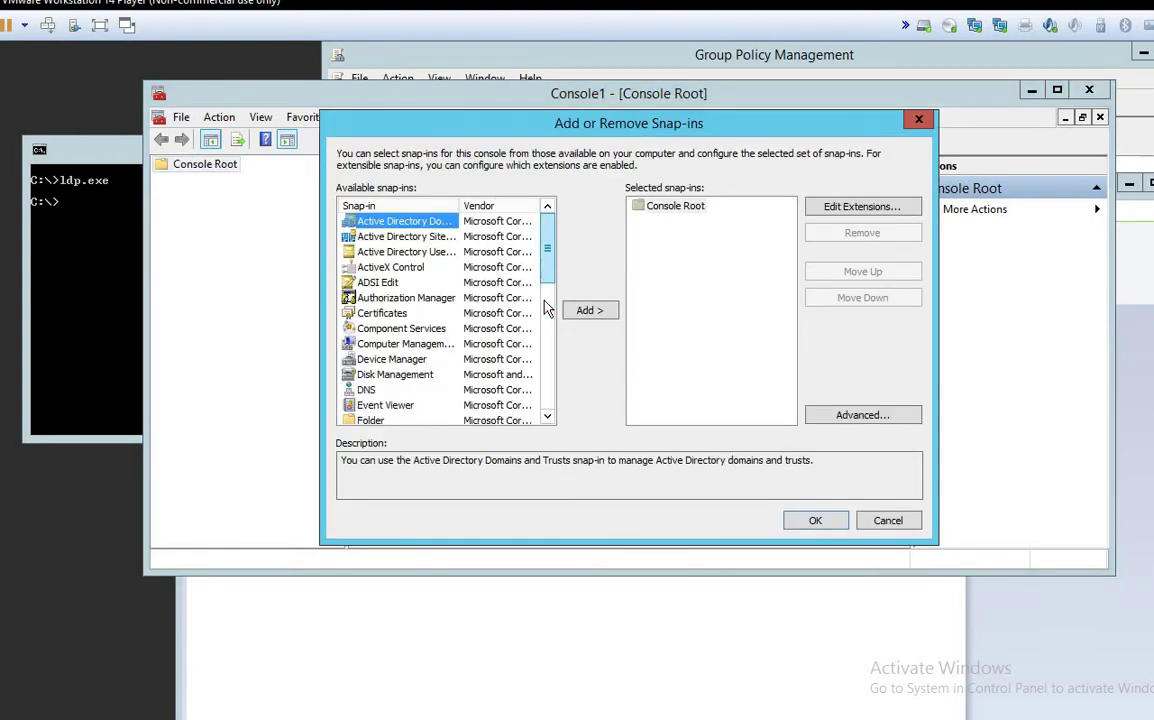
Step: Add AD Domains and Trusts, AD Sites and Services, and AD Users and Computers snap-ins
scroll(550, 340, "down", 8)
scroll(560, 300, "up", 4)
scroll(550, 300, "up", 5)
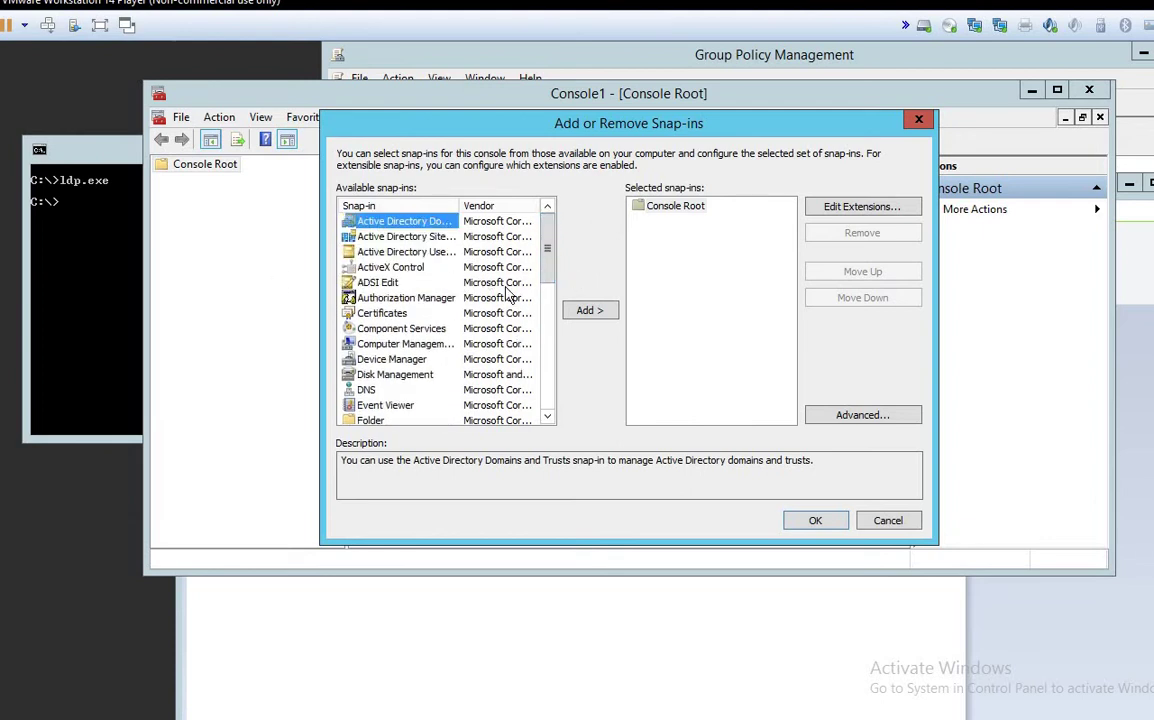
left_click_drag(668, 130, 692, 100)
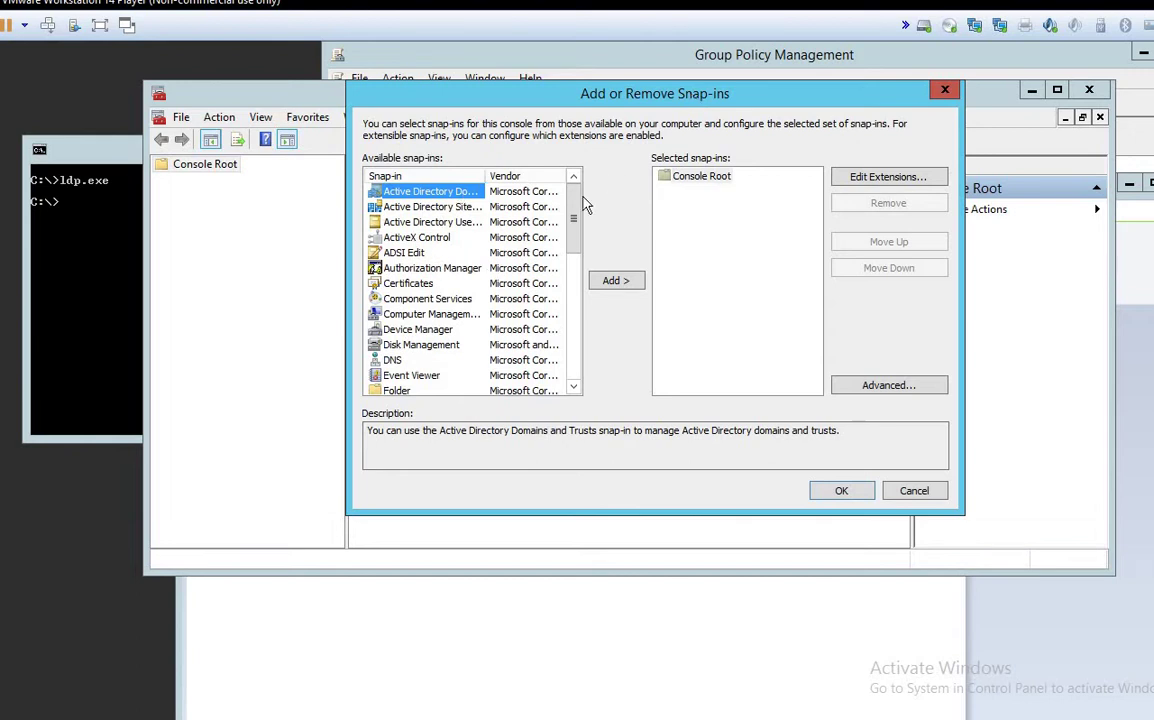
double_click(482, 175)
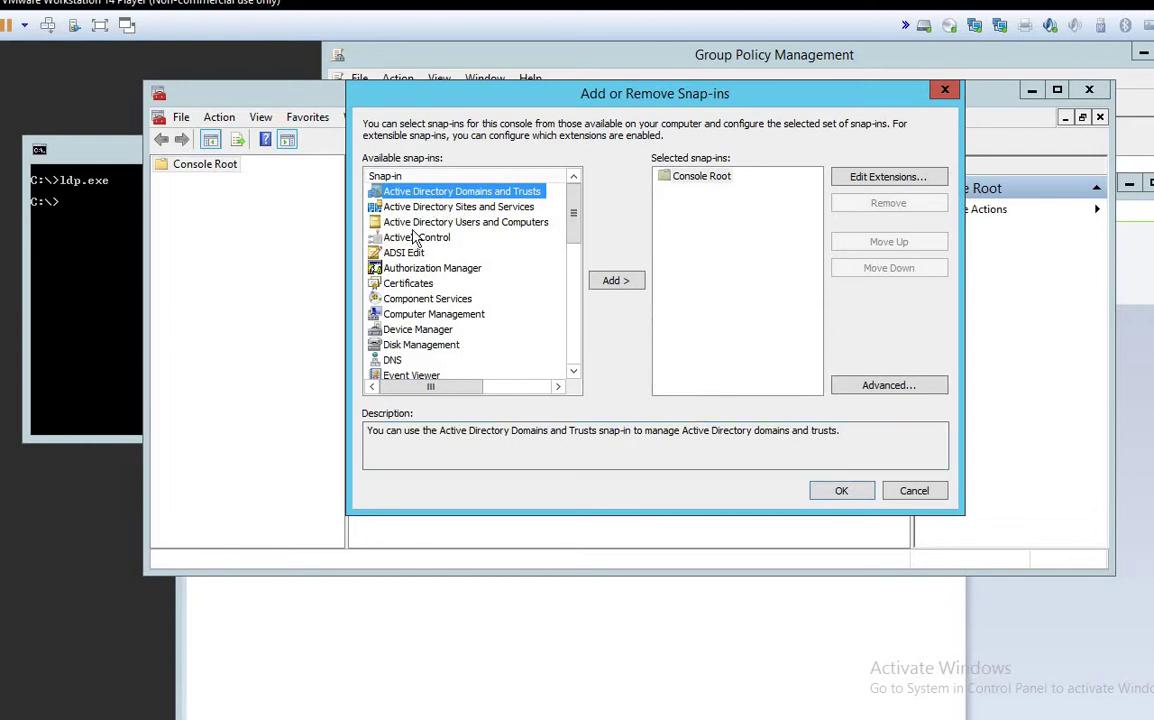
left_click(612, 281)
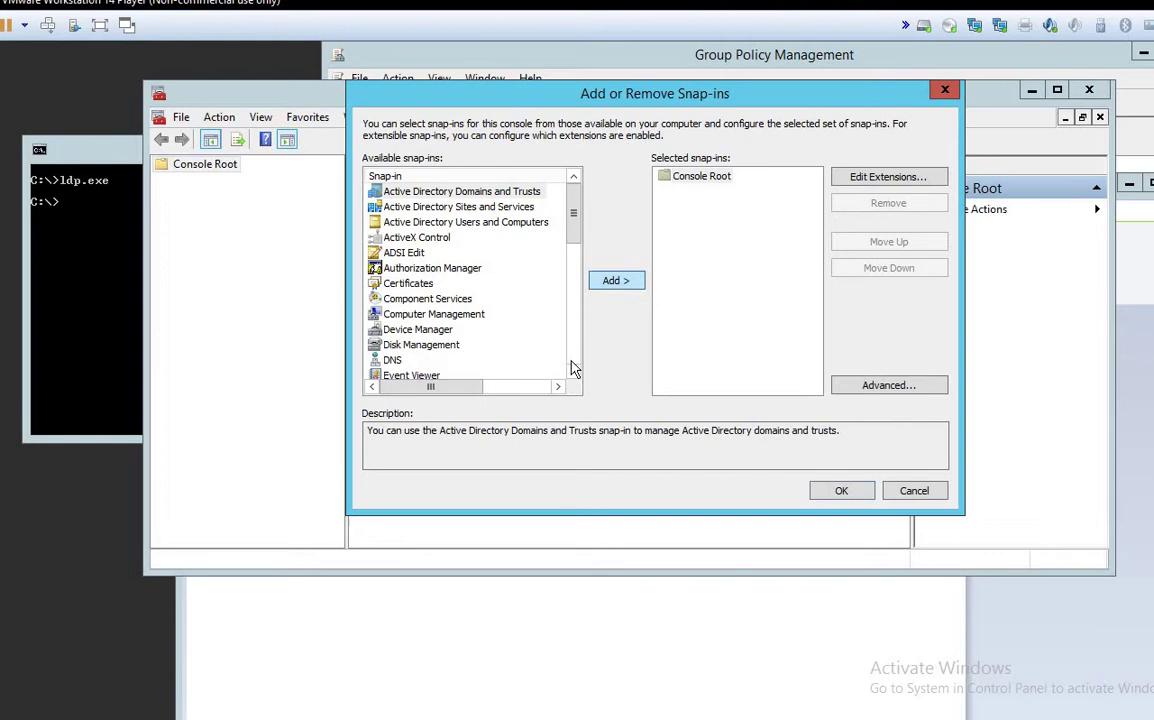
left_click(458, 206)
left_click(616, 280)
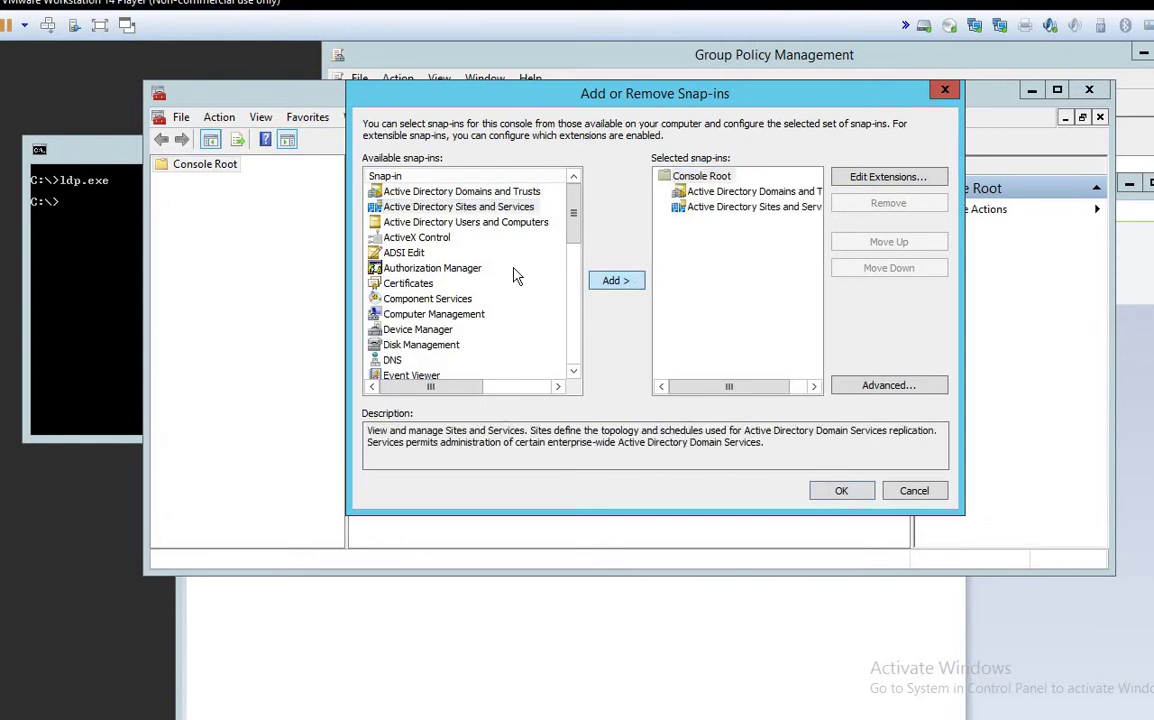
left_click(488, 222)
left_click(620, 282)
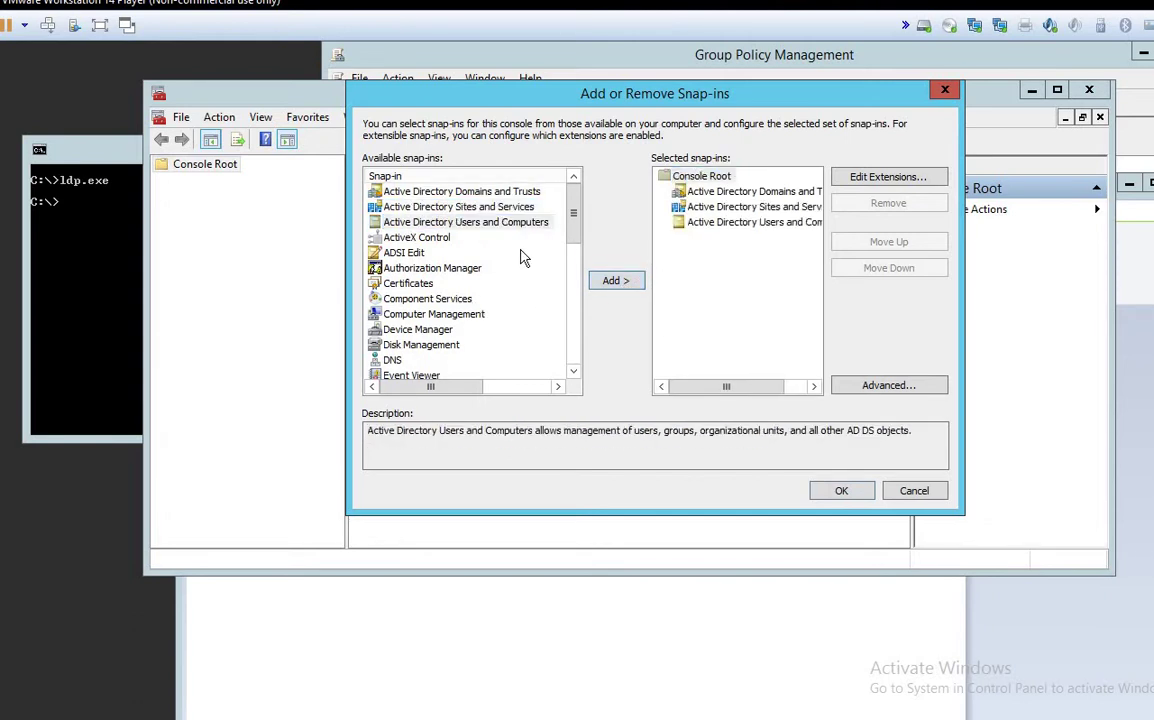
Step: Select the Certificates snap-in and start adding it
scroll(576, 242, "down", 1)
scroll(576, 242, "down", 1)
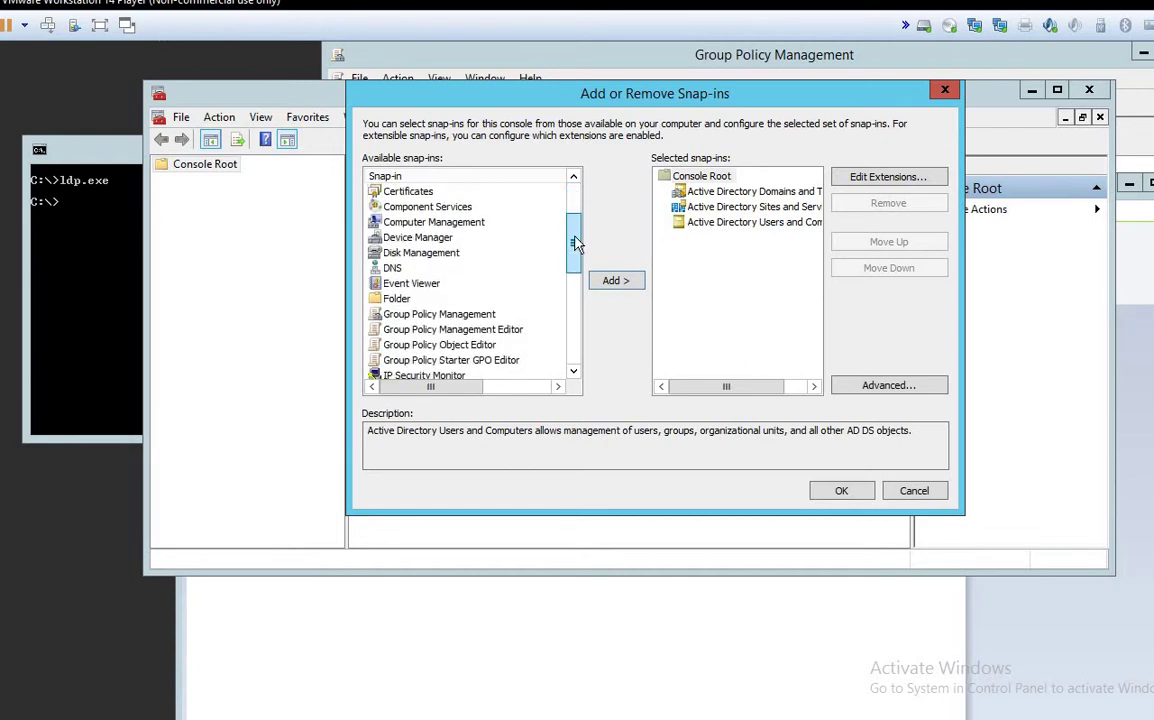
left_click(415, 192)
left_click(616, 281)
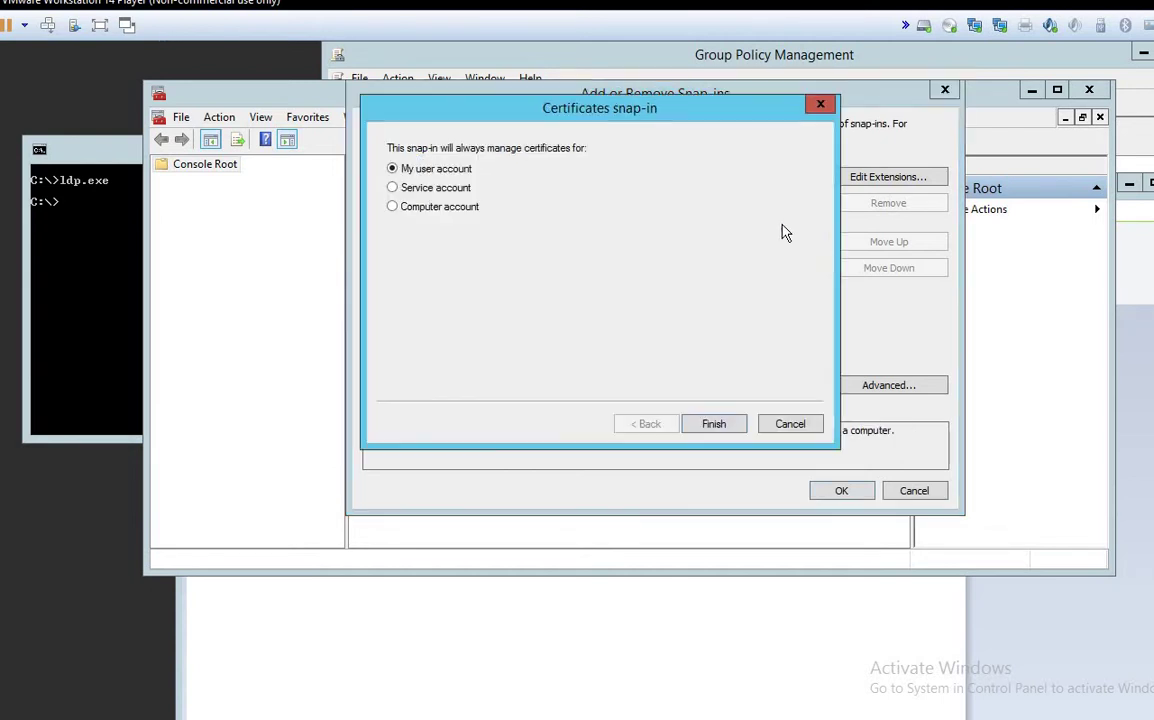
Step: Add Certificates for the Computer account on the local computer and confirm all four snap-ins
left_click(441, 206)
left_click_drag(610, 116, 755, 135)
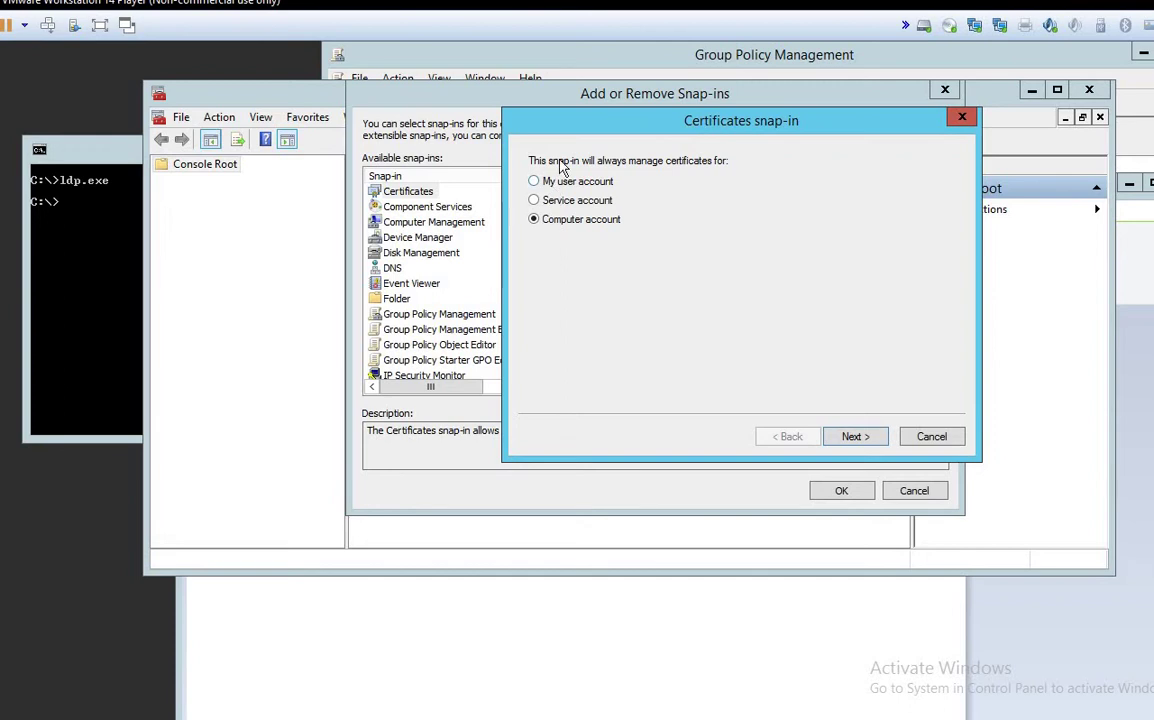
left_click_drag(564, 131, 588, 96)
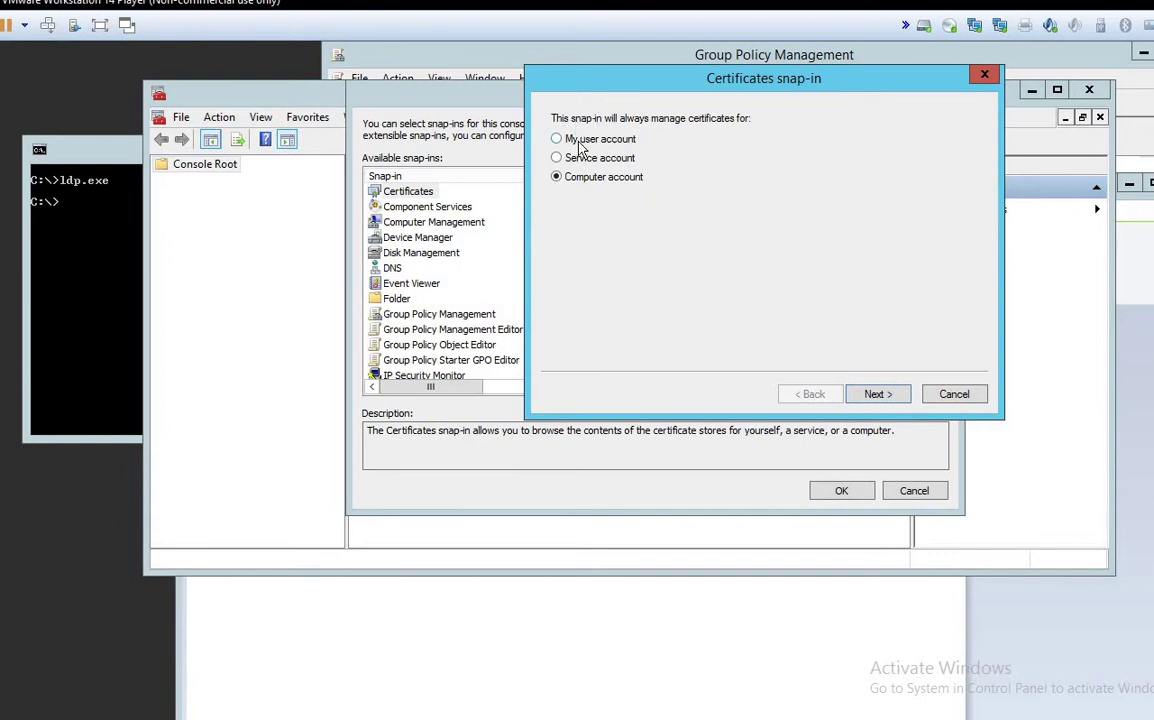
left_click(580, 141)
left_click(590, 158)
left_click(590, 177)
key("Down")
key("Down")
key("Down")
key("Down")
left_click(629, 184)
left_click(889, 396)
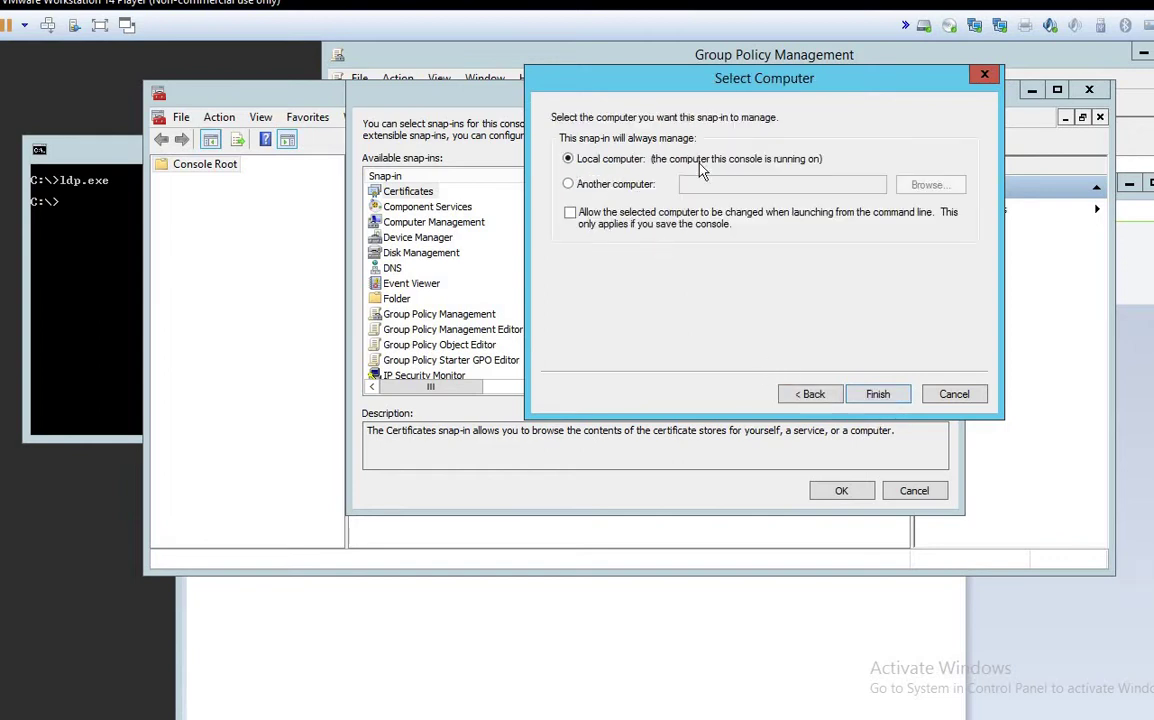
left_click(872, 395)
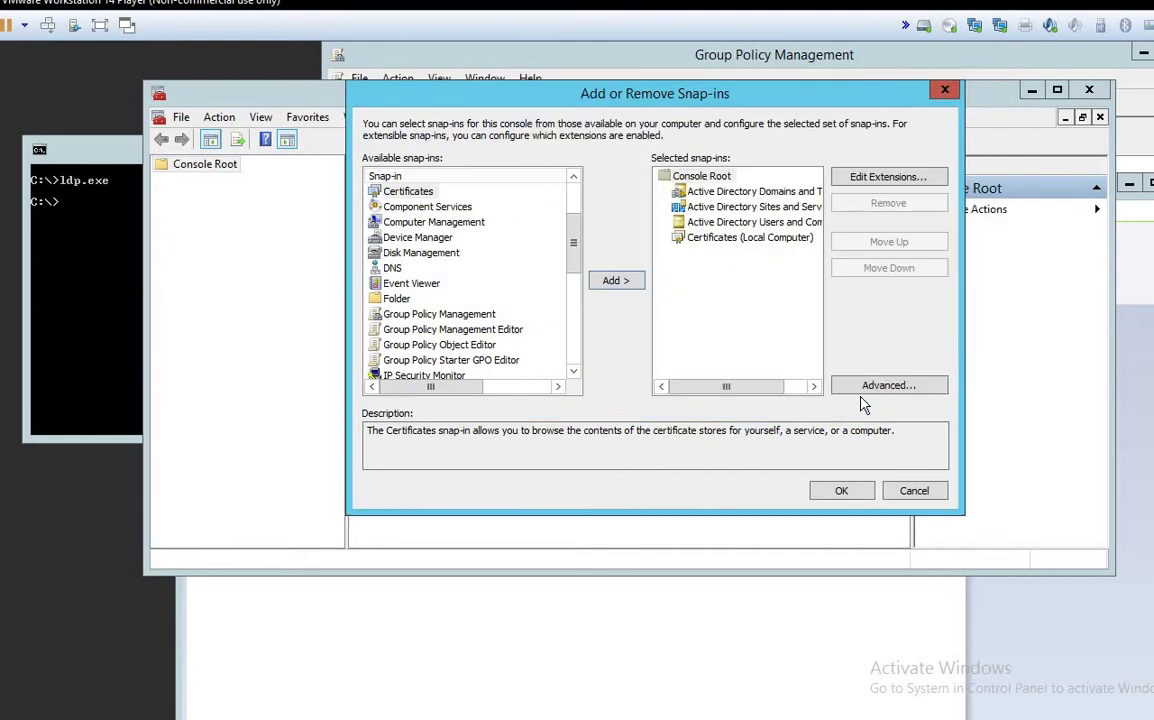
left_click(842, 492)
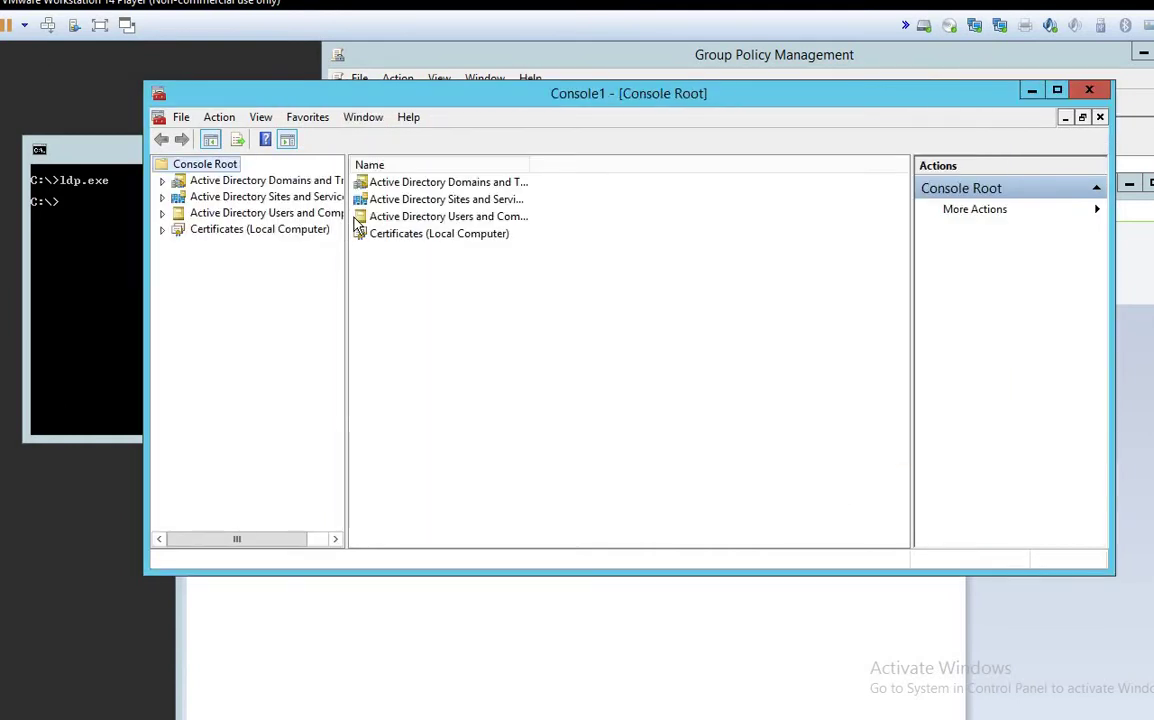
Step: Browse Certificates (Local Computer) > Personal > Certificates and select the PolicyKeyService-issued certificate
left_click_drag(347, 222, 617, 222)
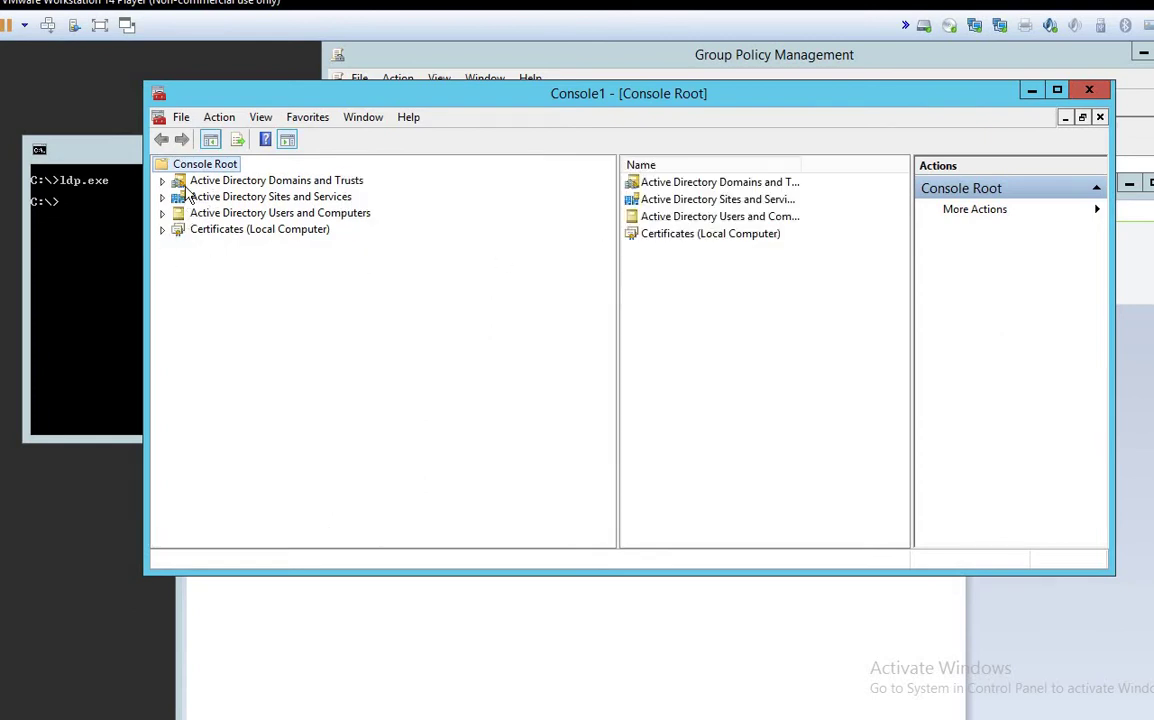
left_click(163, 213)
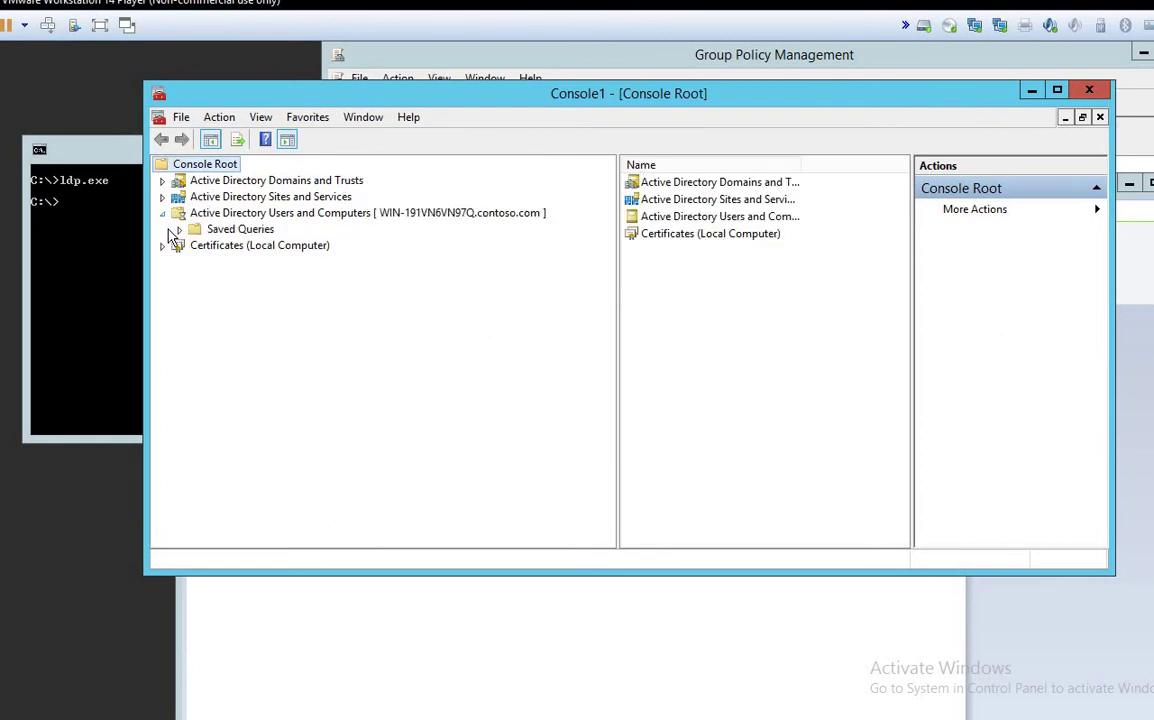
left_click(163, 213)
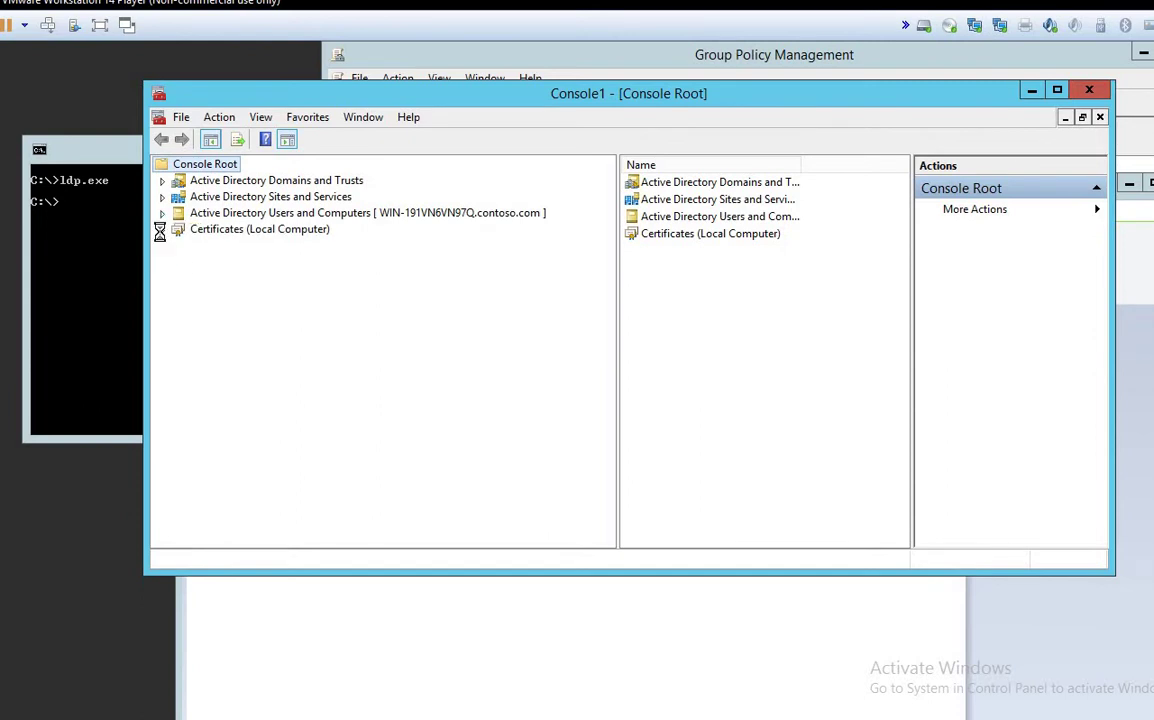
left_click(162, 229)
double_click(227, 245)
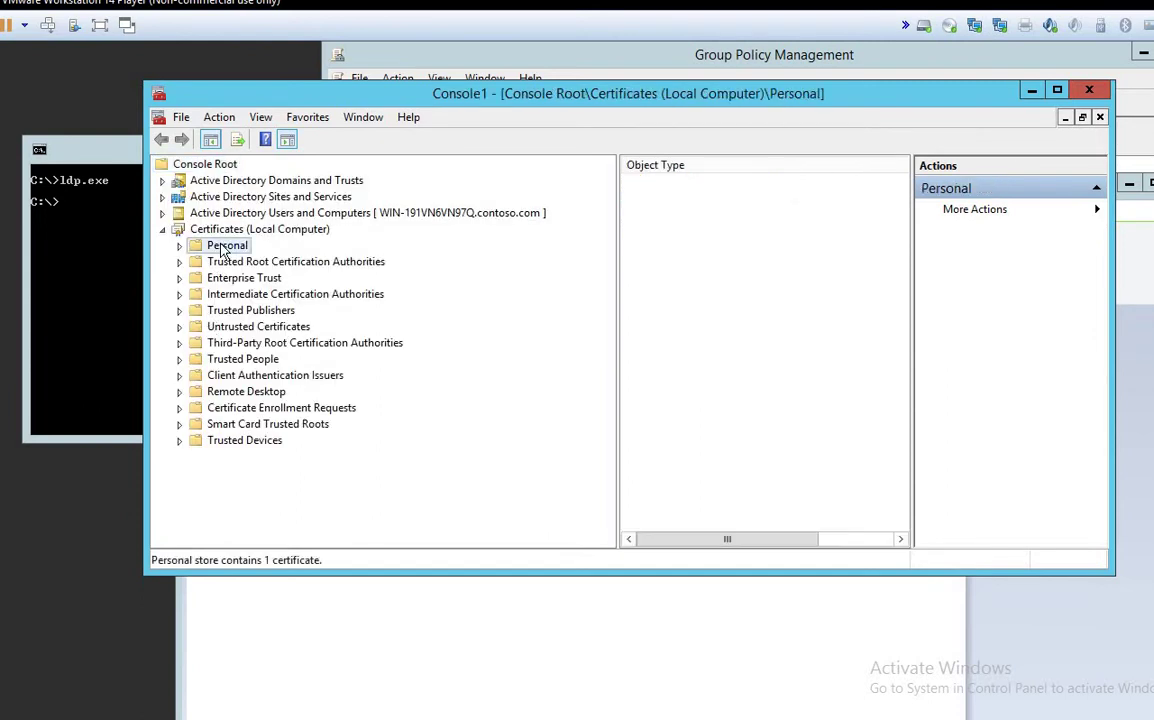
double_click(651, 185)
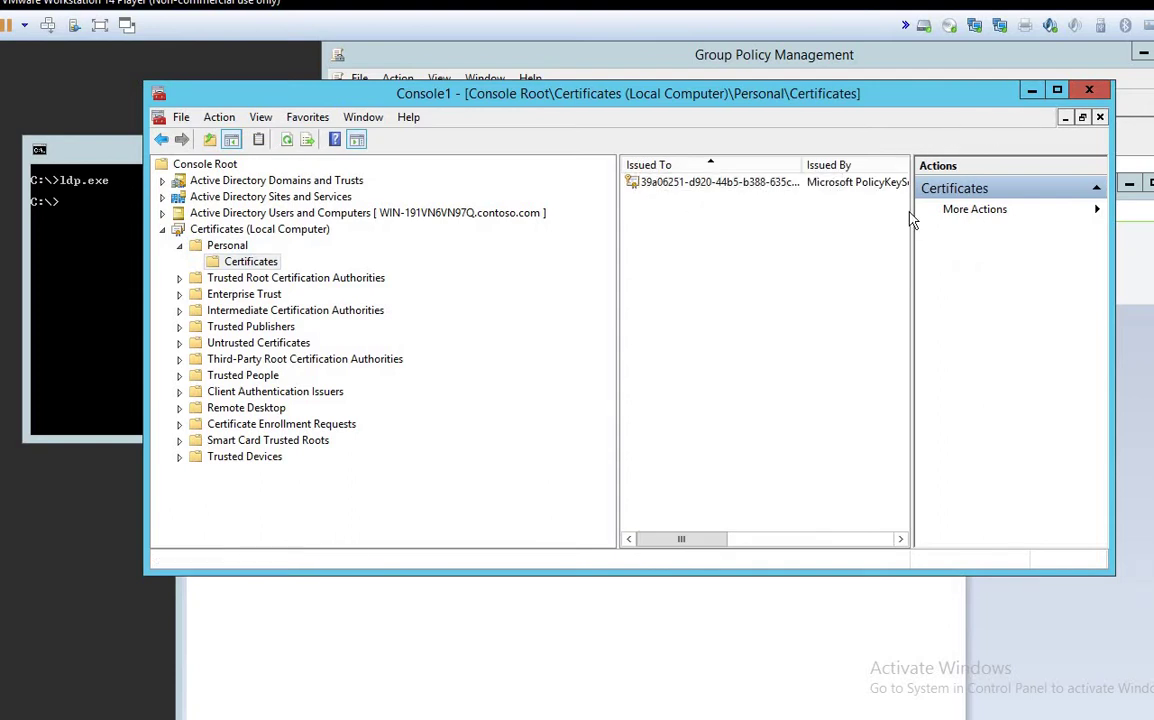
left_click_drag(952, 213, 990, 212)
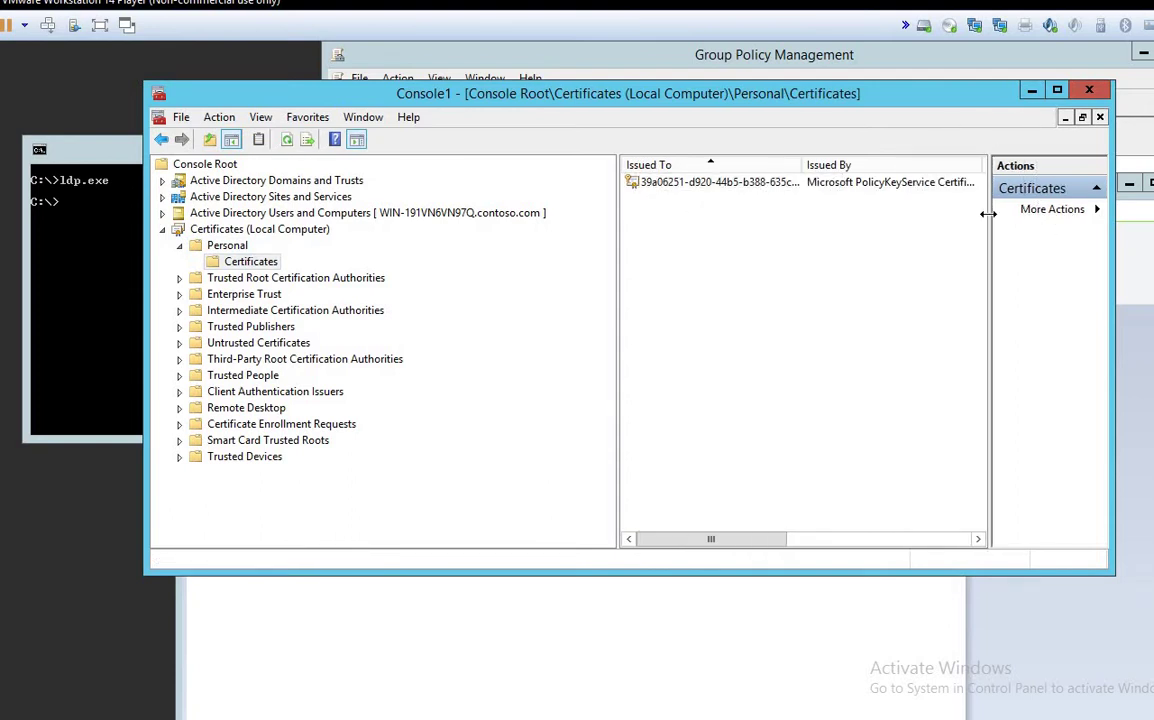
left_click(858, 189)
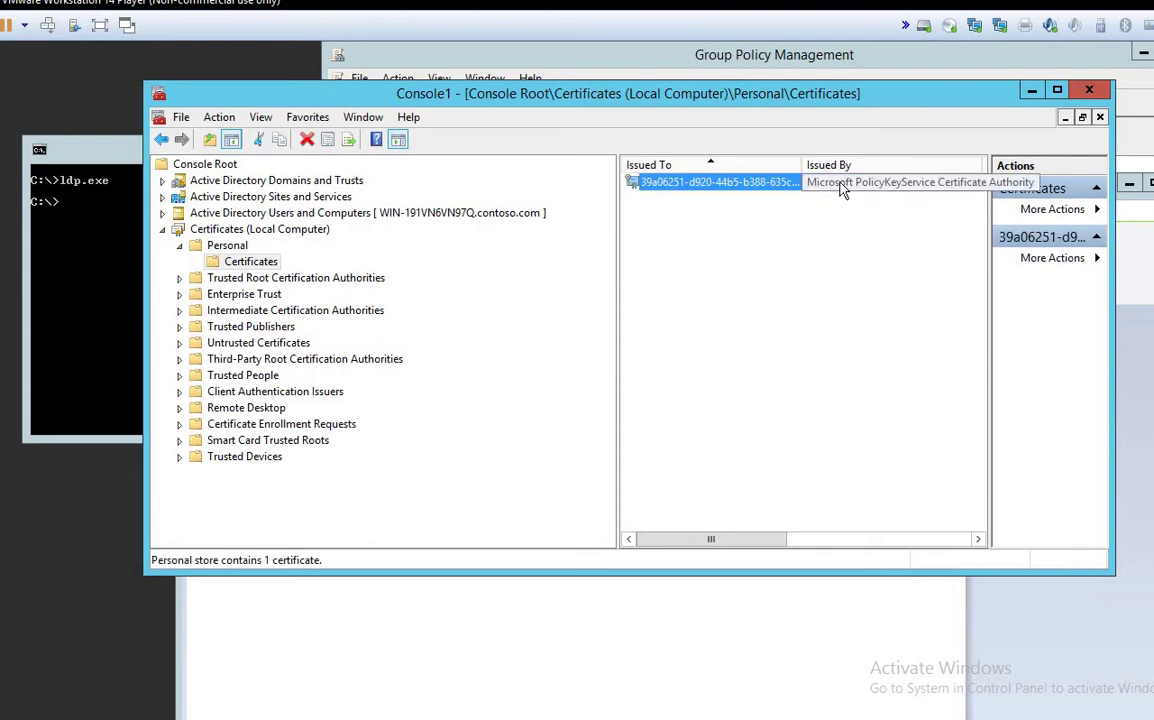
Step: Review the certificate's General, Details and Certification Path tabs, selecting the issuer-not-found status
double_click(779, 190)
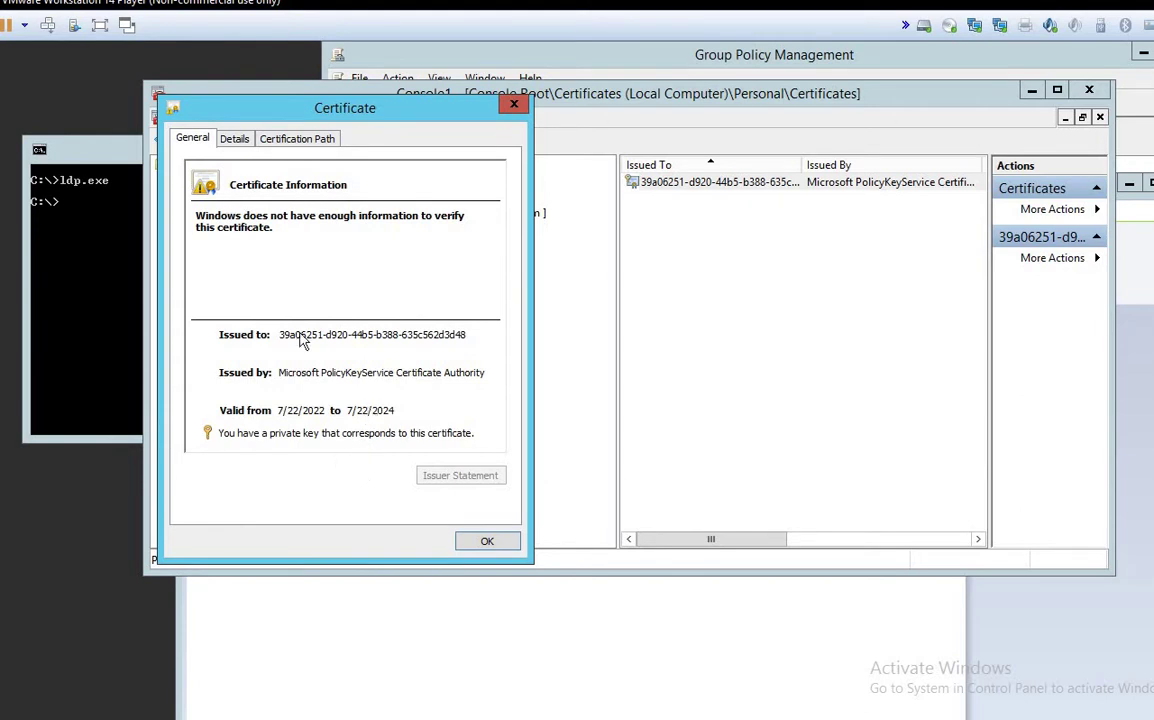
left_click(236, 146)
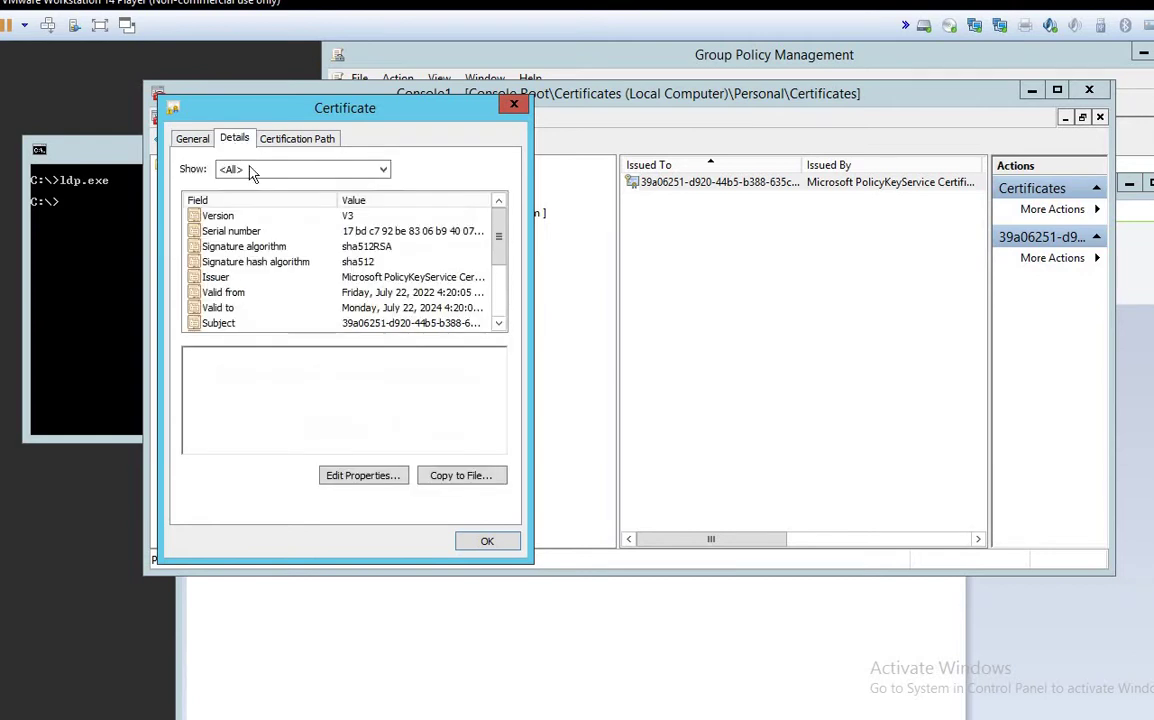
left_click(189, 141)
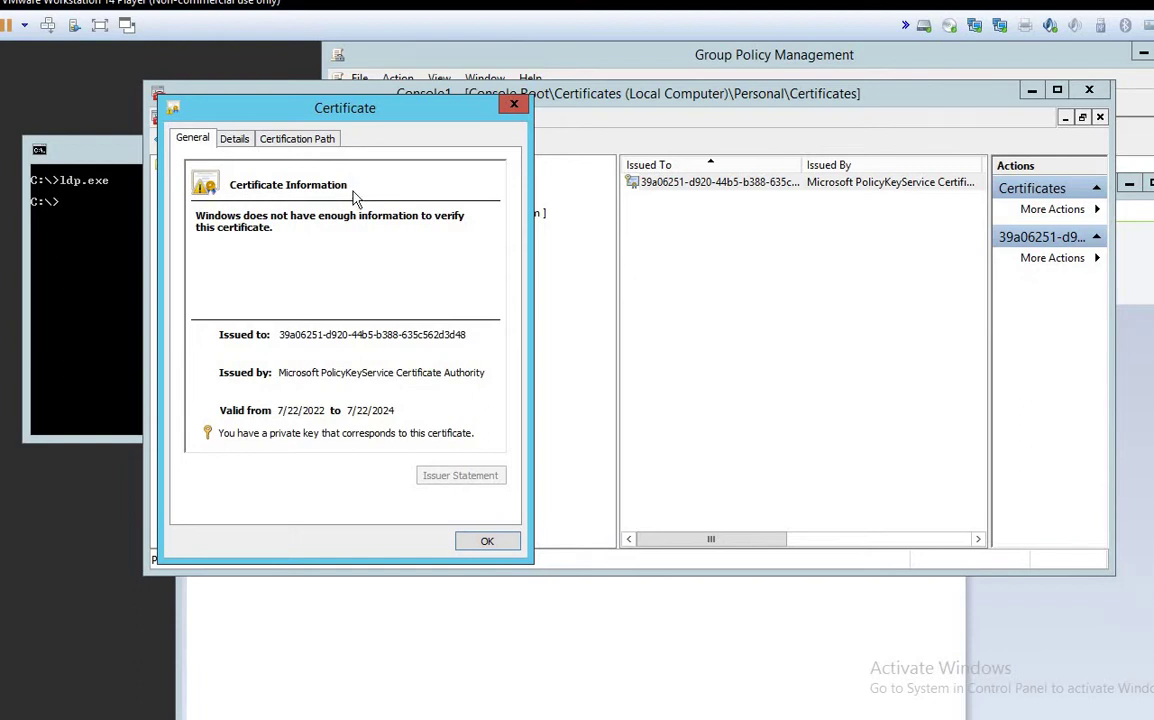
left_click(230, 141)
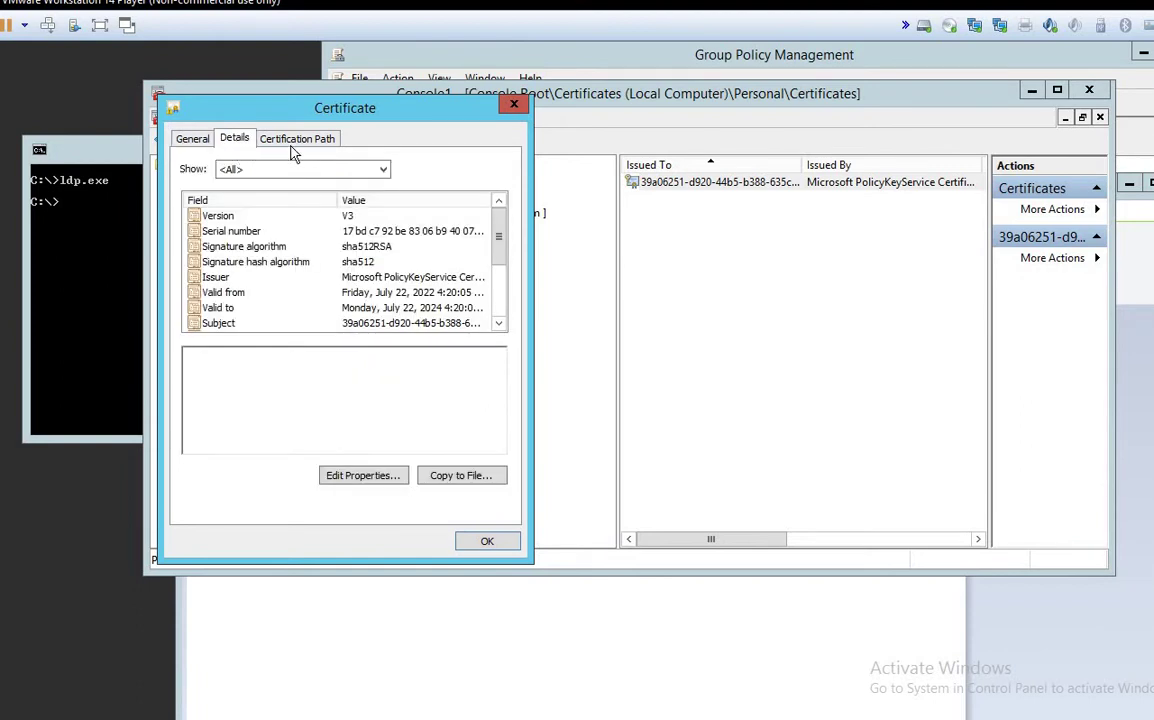
left_click(297, 139)
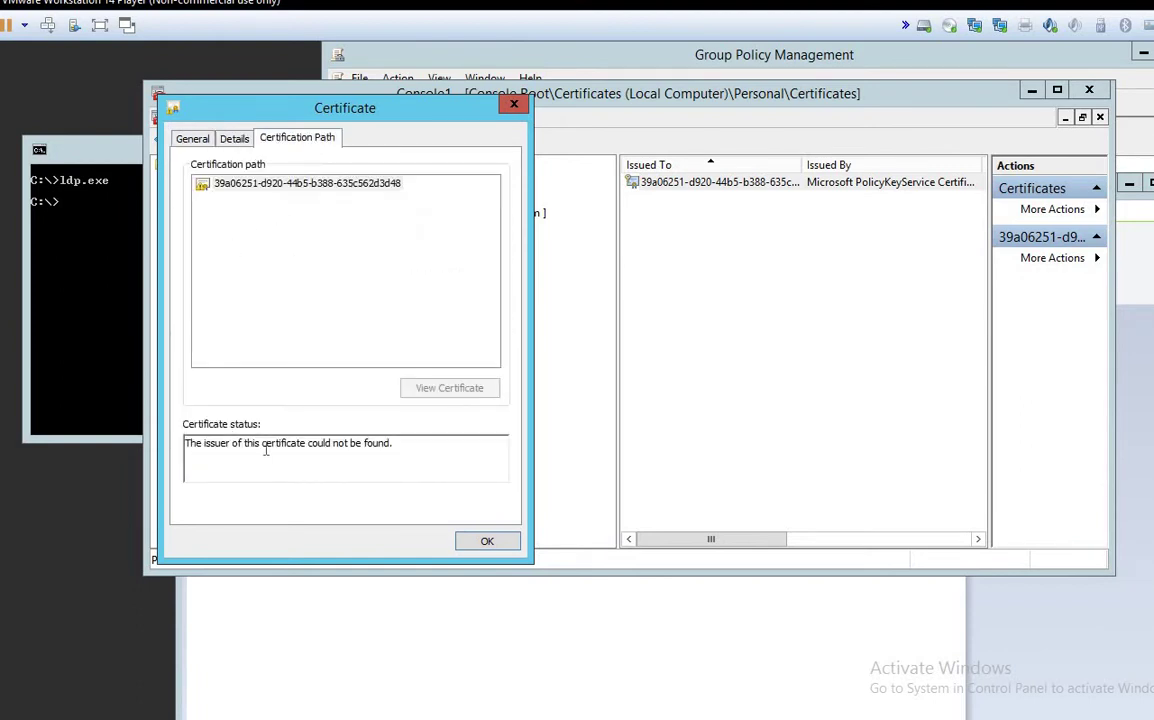
left_click_drag(422, 453, 184, 446)
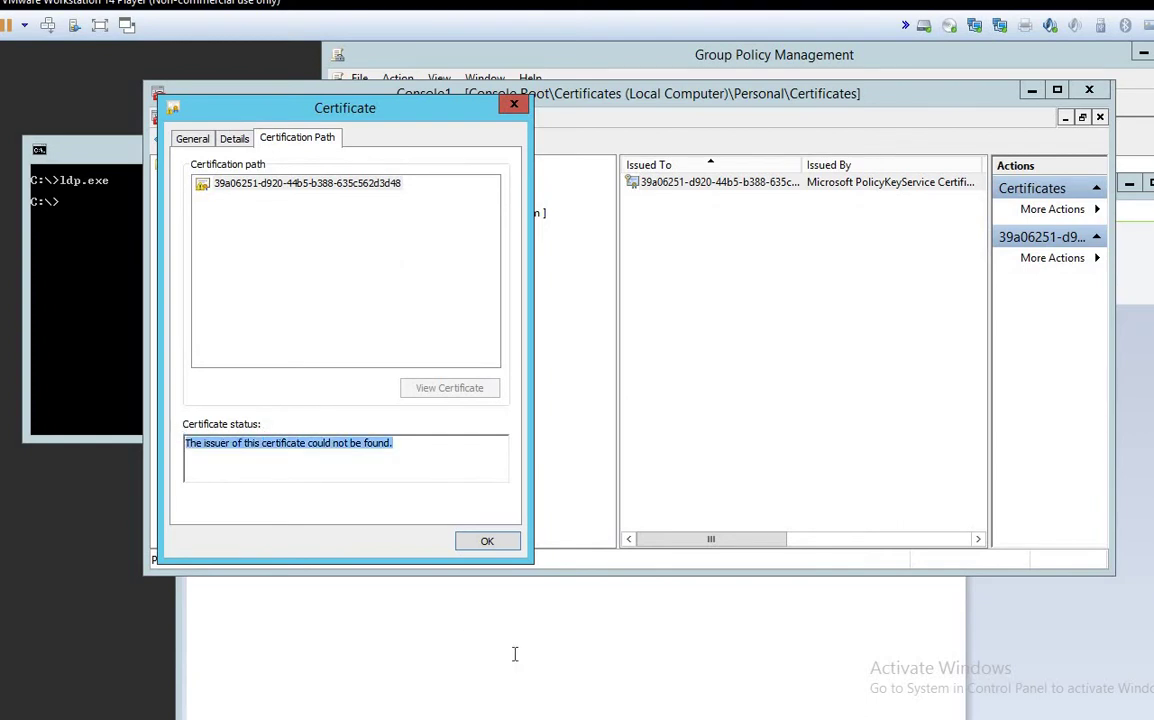
left_click(515, 653)
Step: In a new Paint text box, note 'personal store' and 'root intermediat store'
left_click_drag(188, 368, 319, 451)
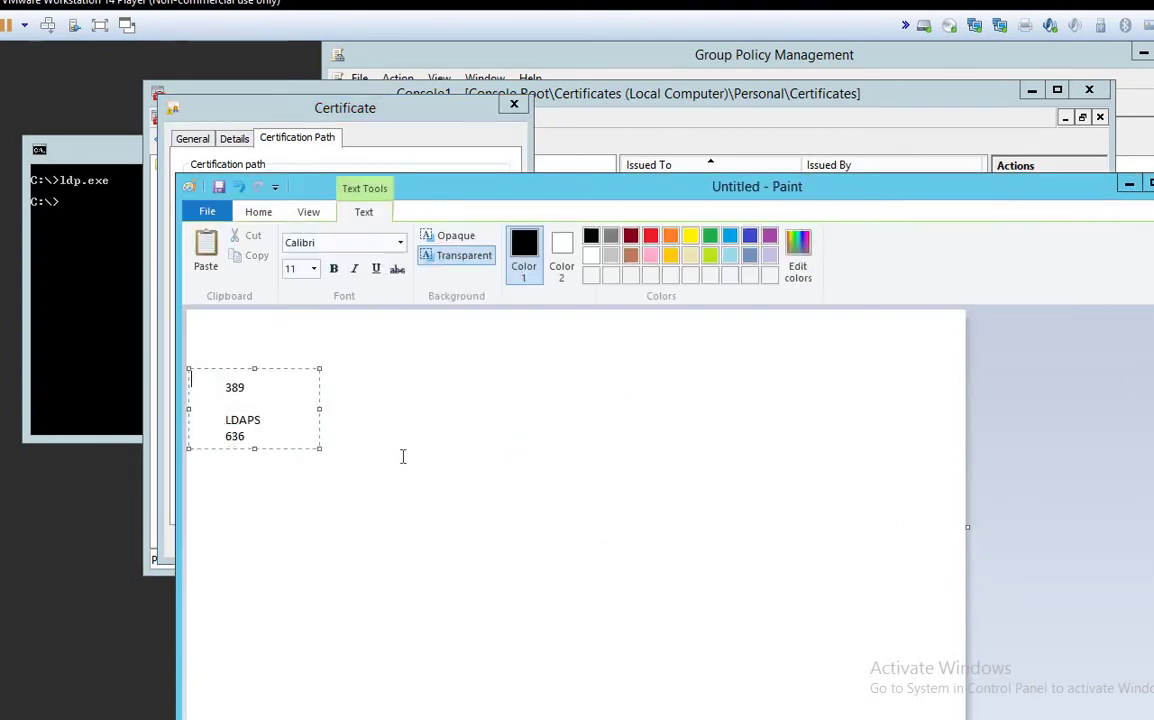
left_click(394, 371)
left_click_drag(394, 371, 657, 415)
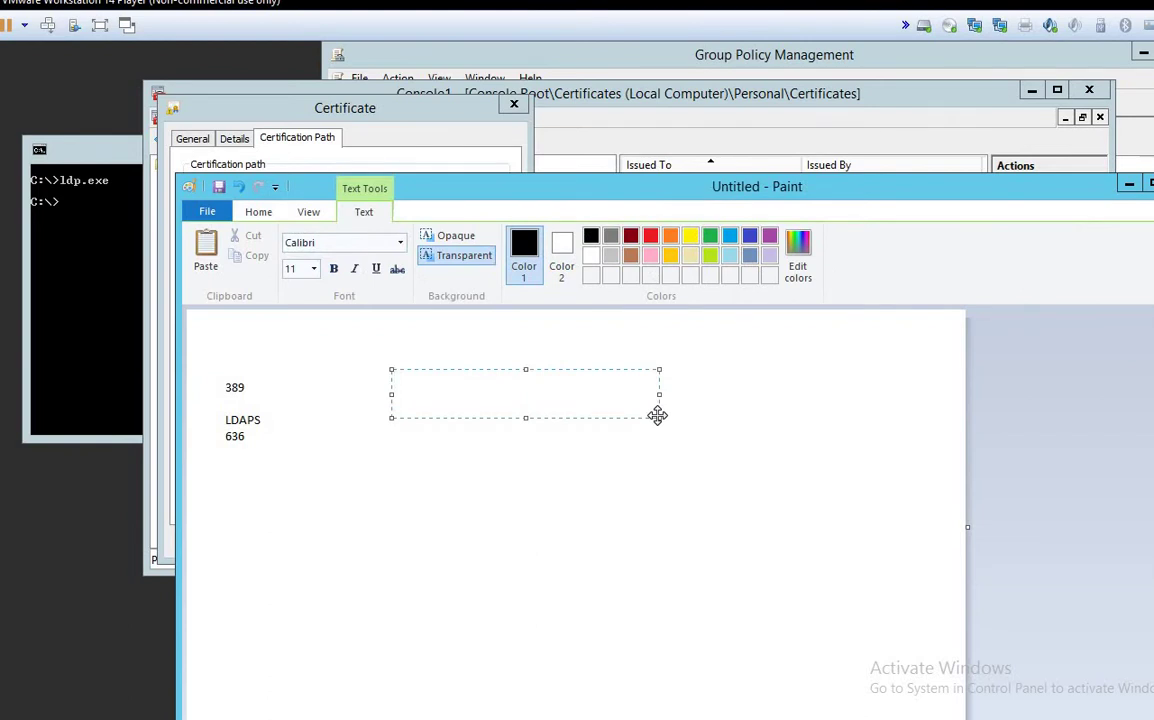
type("personal store")
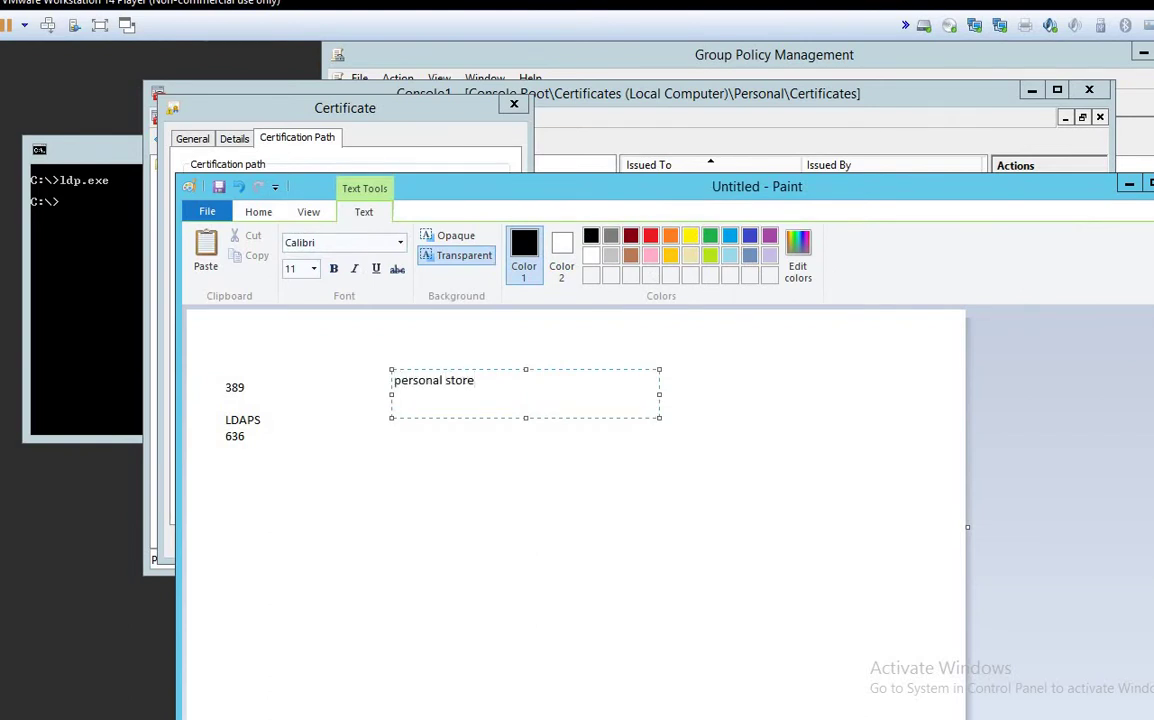
key("Return")
type("root ")
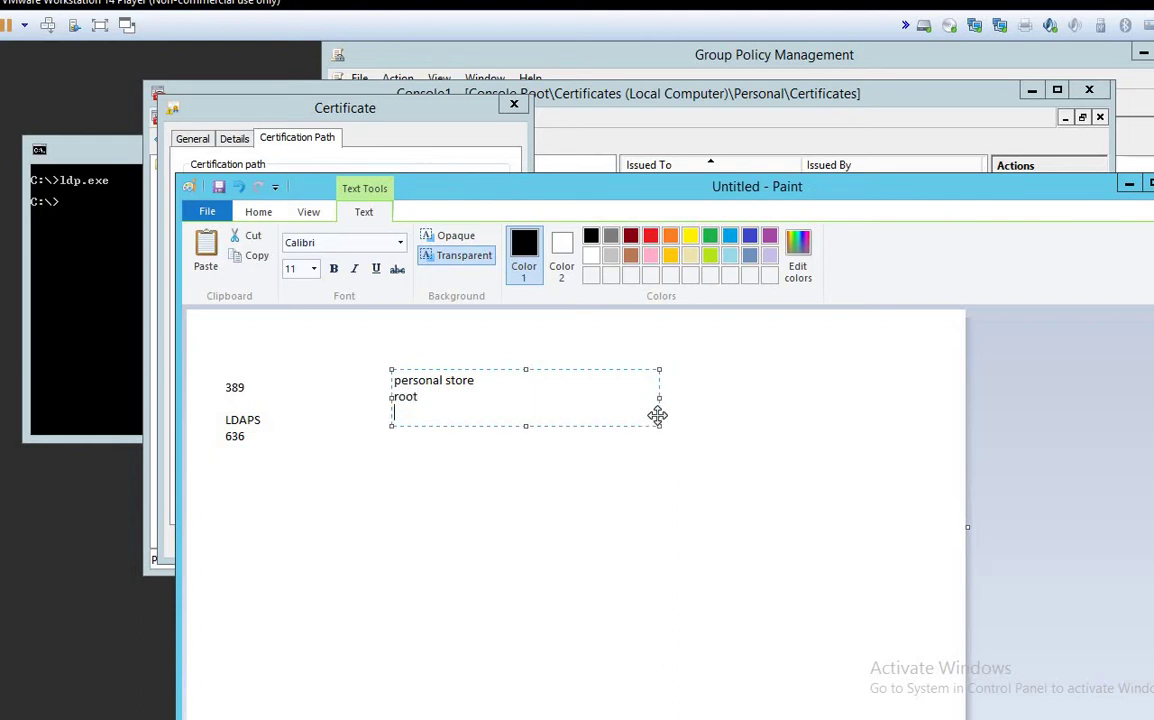
type("intermedia")
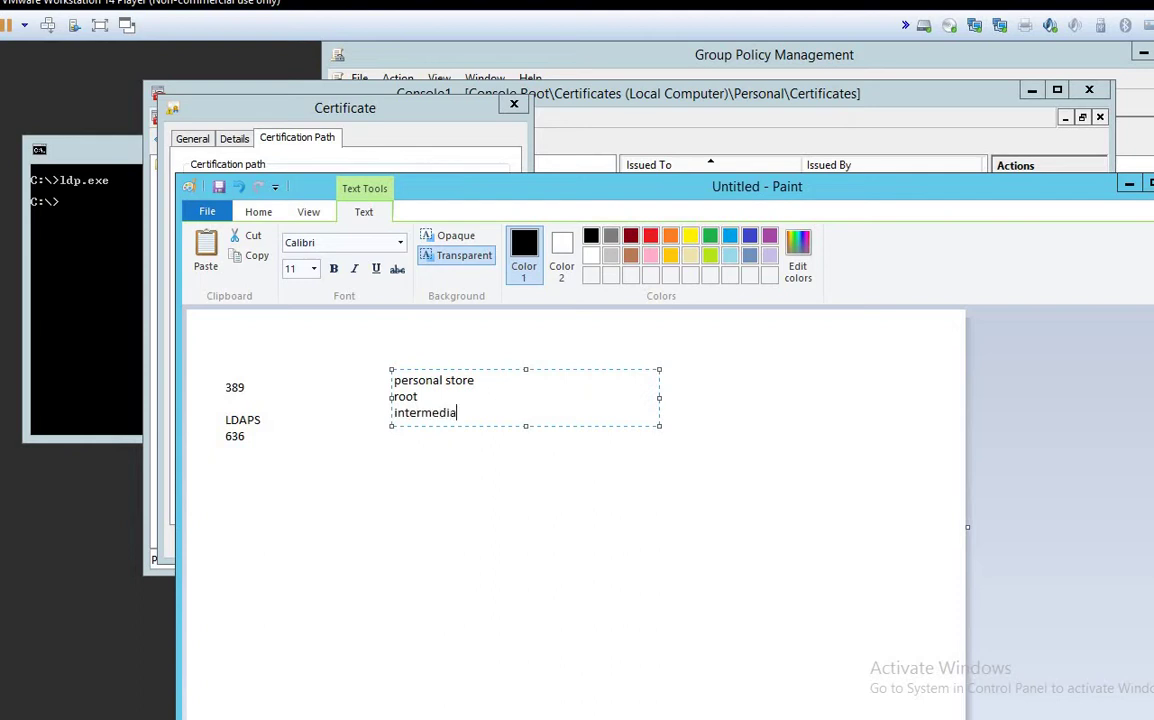
type("t store")
key("Return")
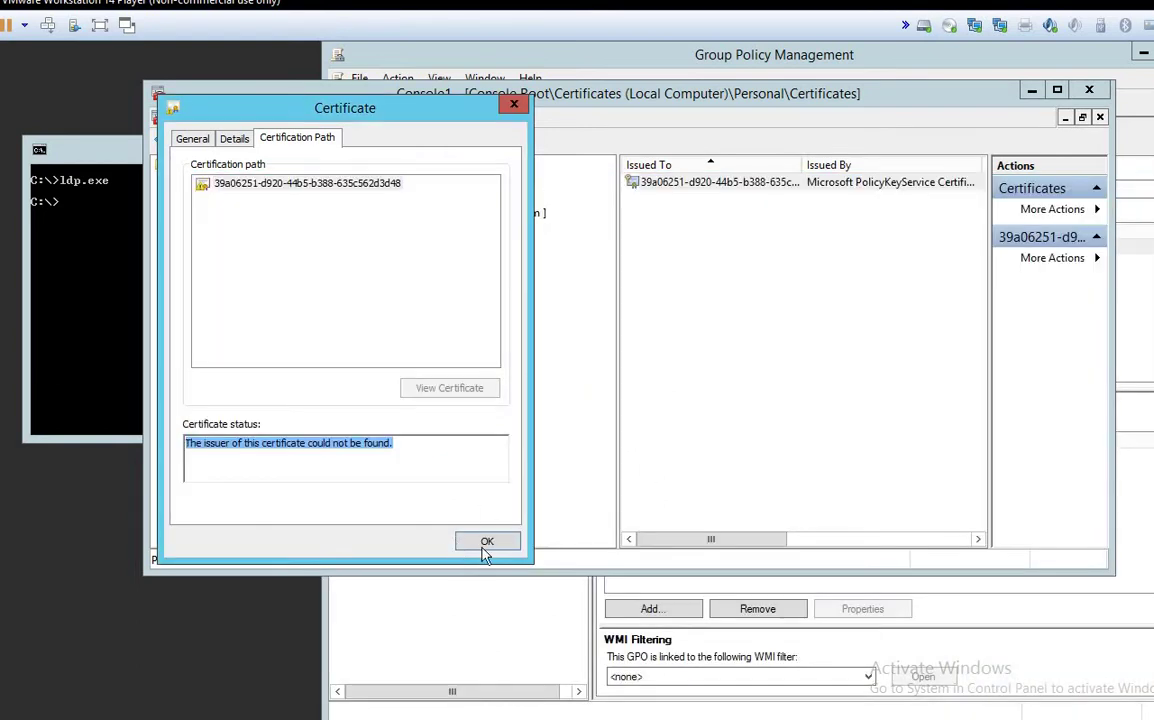
Step: Dismiss the certificate details and close Console1 without saving its settings
left_click(484, 544)
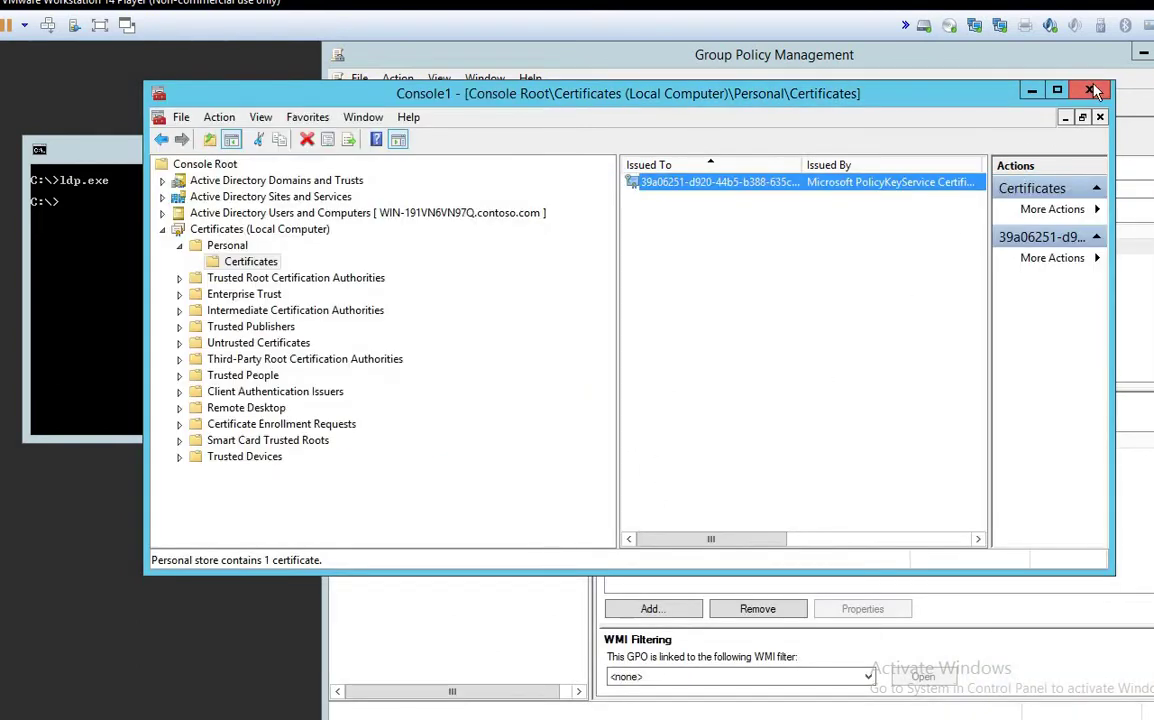
left_click(1089, 89)
left_click(668, 384)
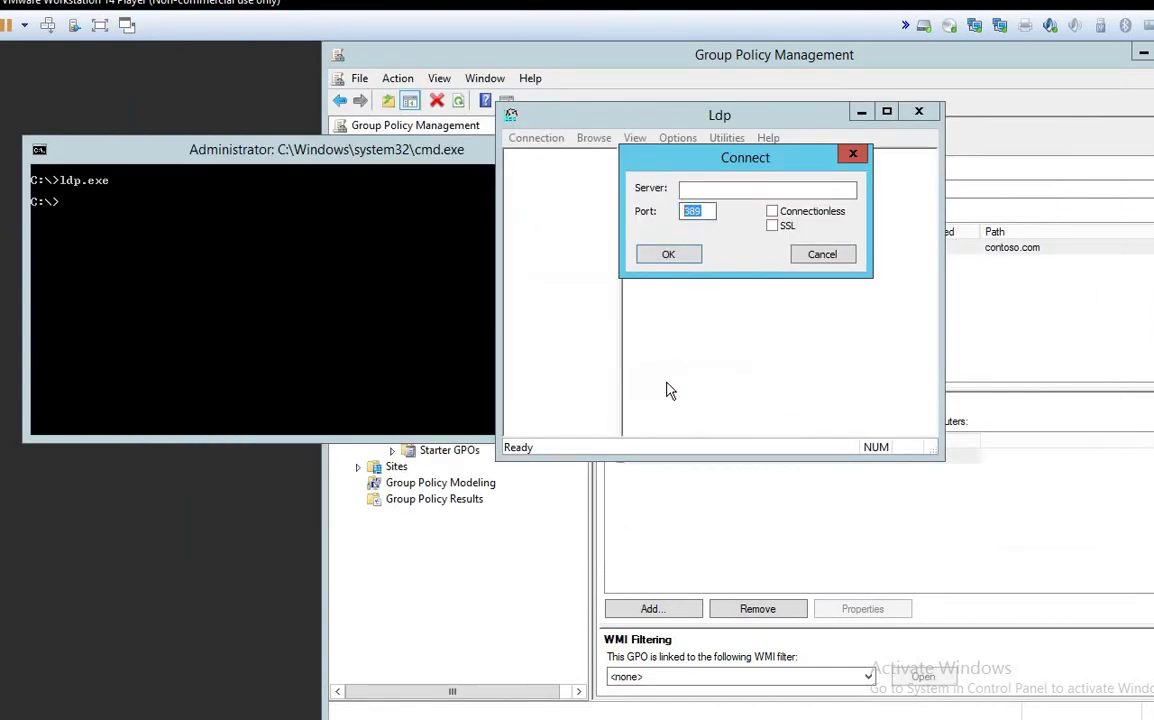
Step: Connect Ldp to the server on port 389 and maximize the Ldp window
left_click(715, 211)
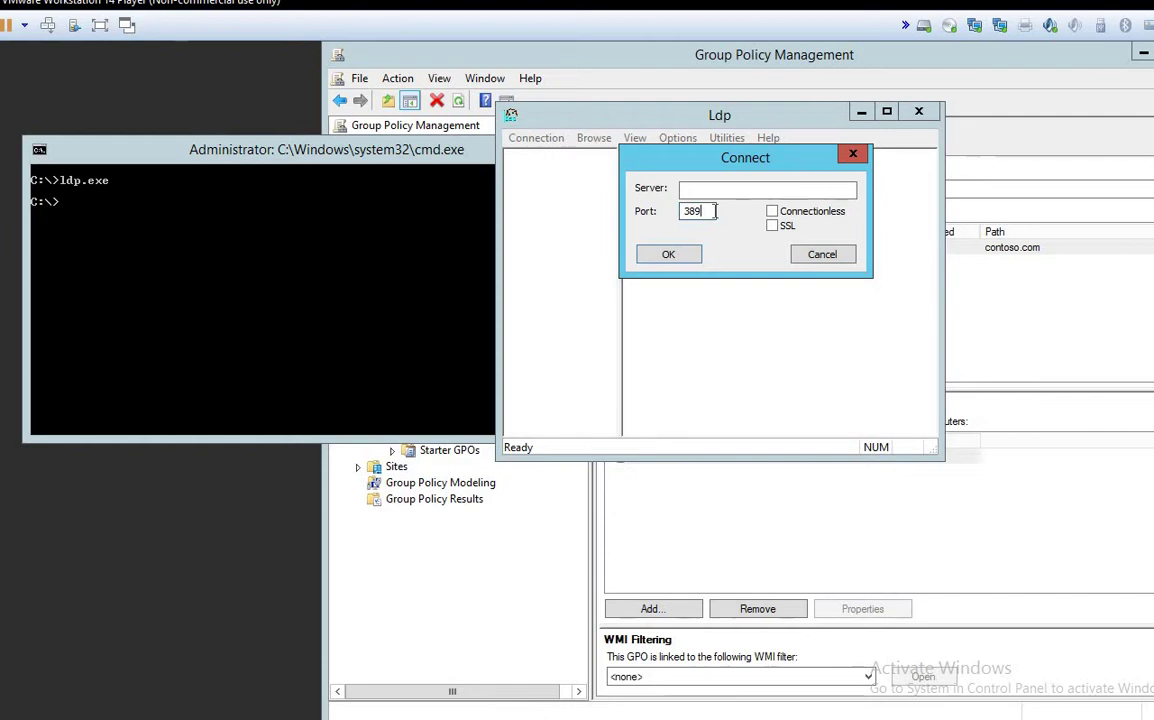
left_click(672, 257)
left_click(886, 111)
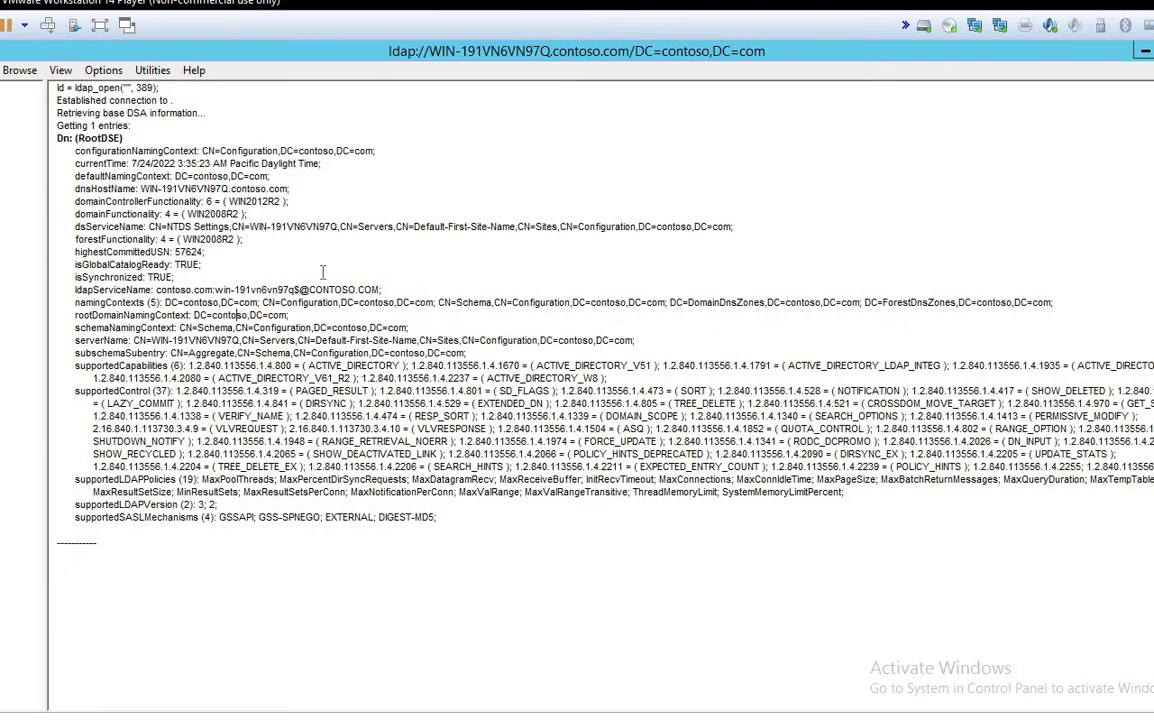
Step: Highlight the ldap_open call, naming context lines and functionality levels in the RootDSE output
left_click(93, 87)
left_click_drag(93, 88, 161, 88)
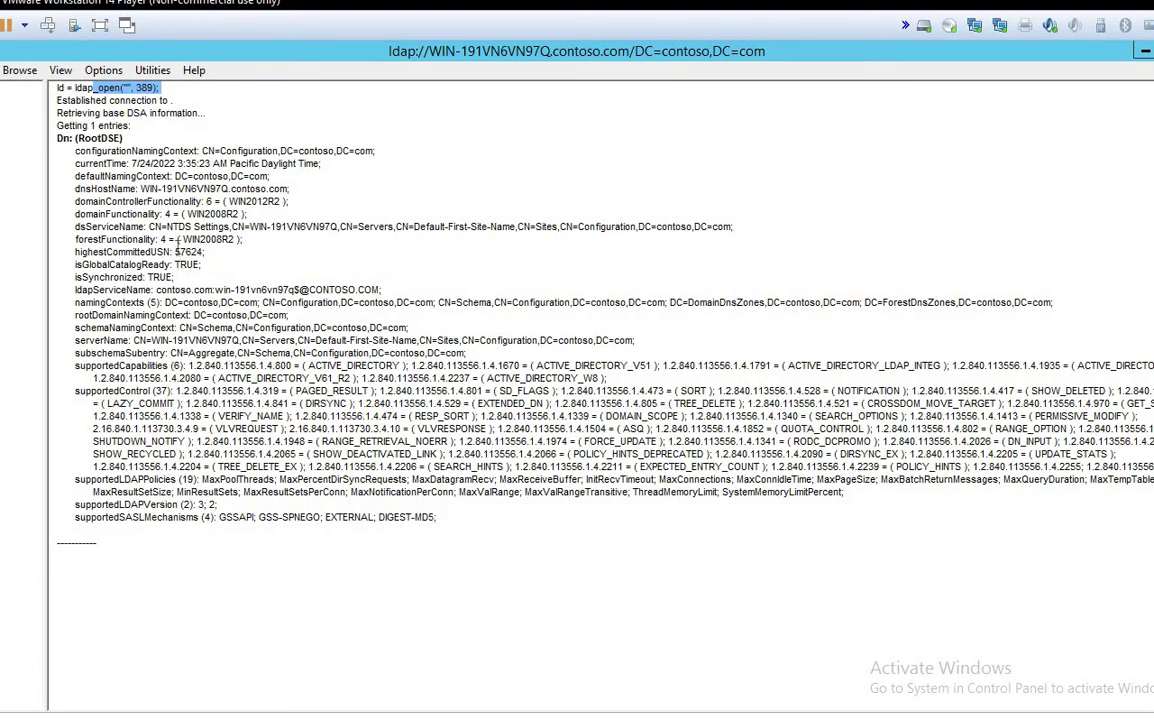
triple_click(160, 150)
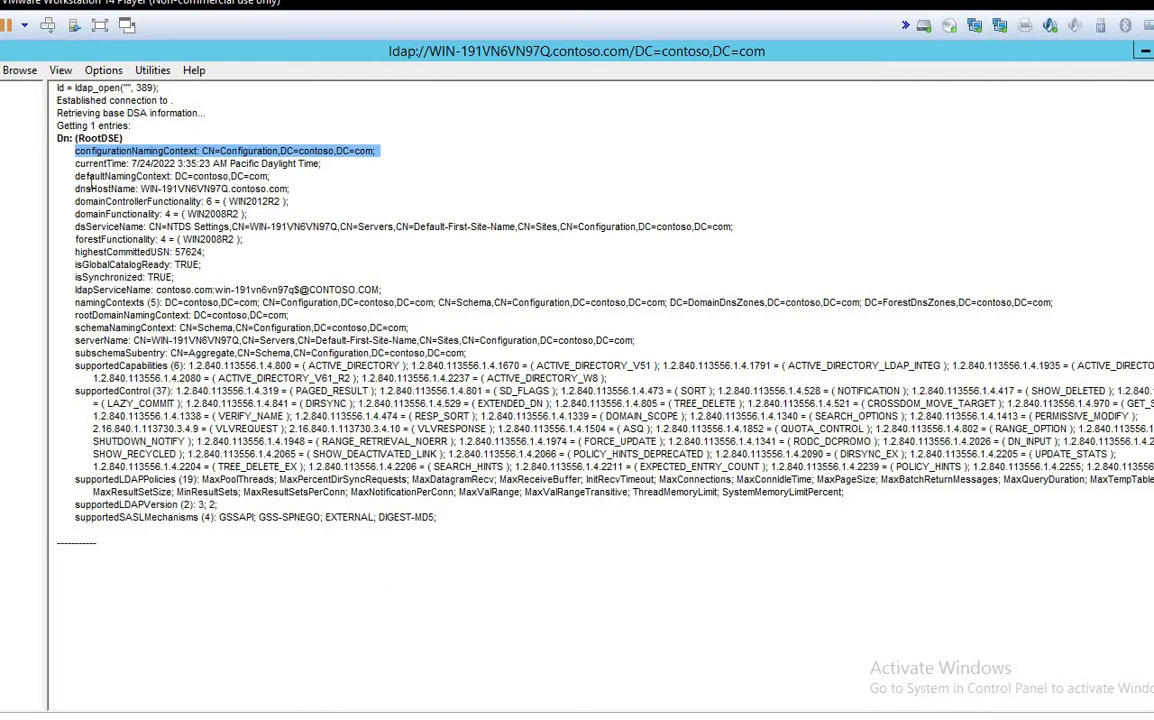
triple_click(92, 177)
triple_click(278, 200)
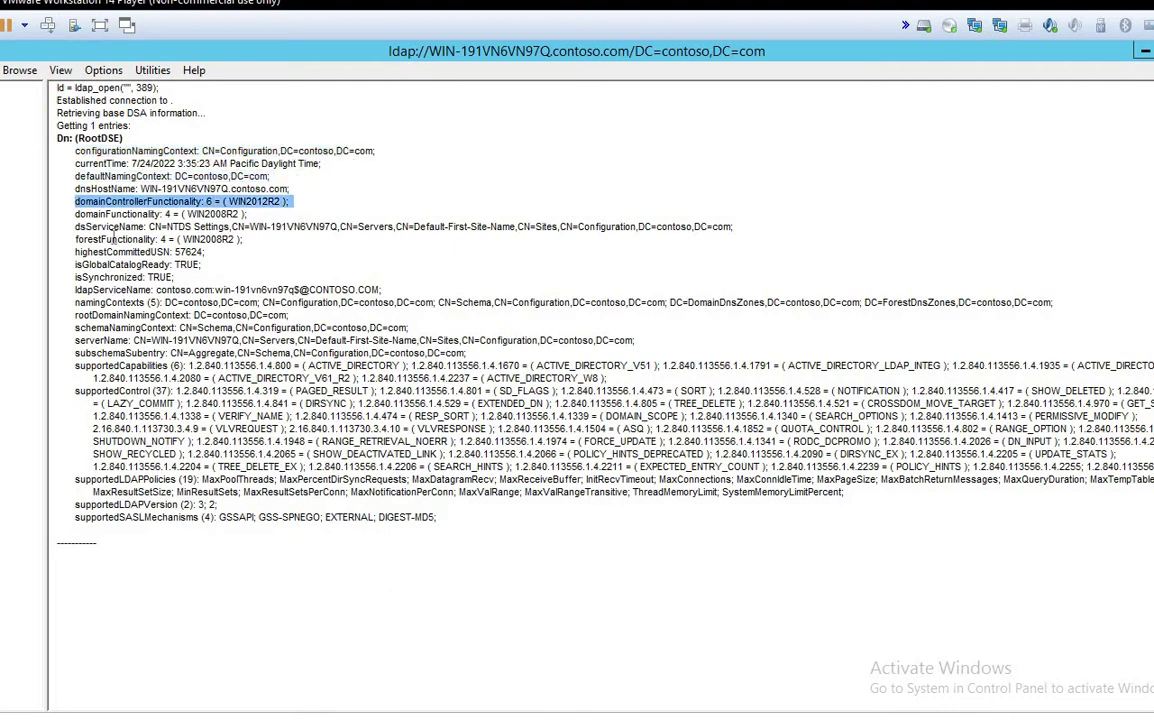
triple_click(112, 214)
Step: Point out rootDomainNamingContext, ldapServiceName, schemaNamingContext and supportedControl, then start a Connection > Bind
left_click_drag(75, 302, 178, 302)
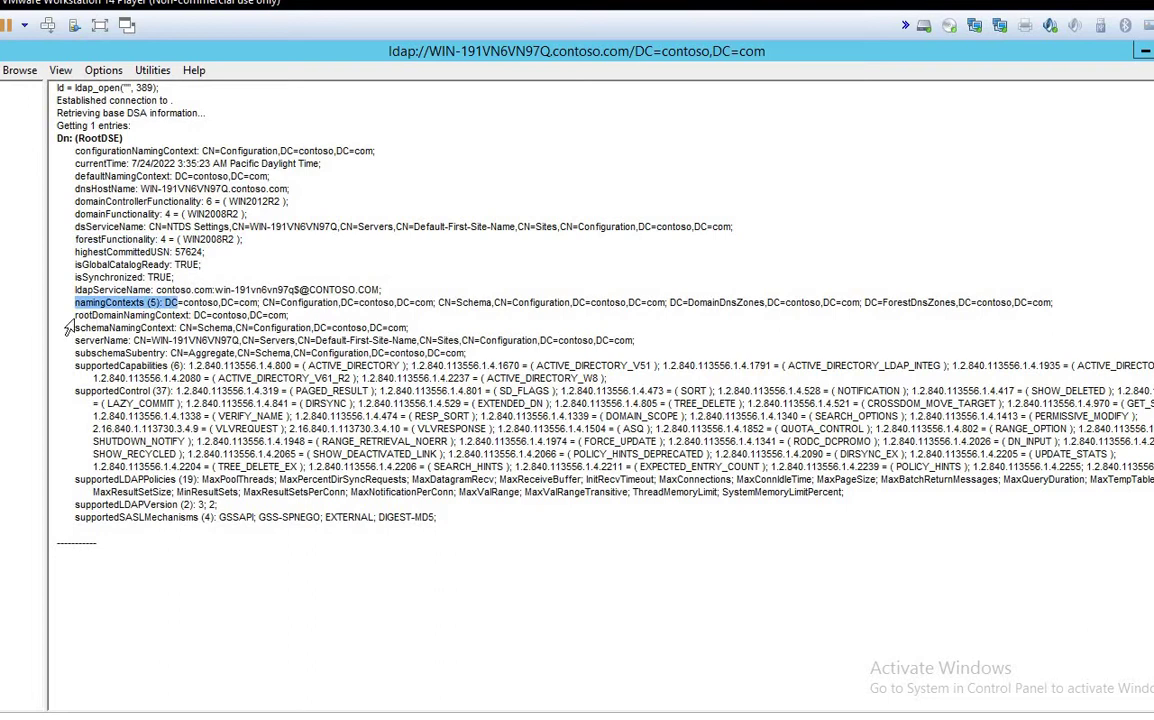
triple_click(130, 315)
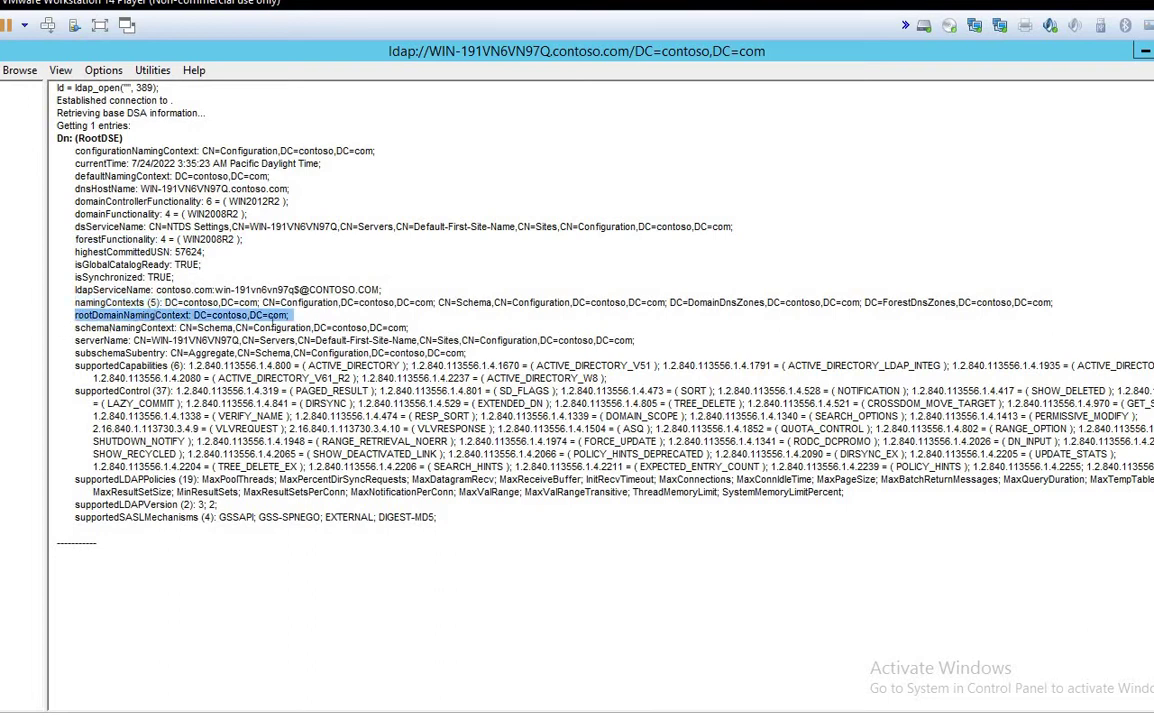
triple_click(116, 315)
left_click_drag(307, 290, 75, 290)
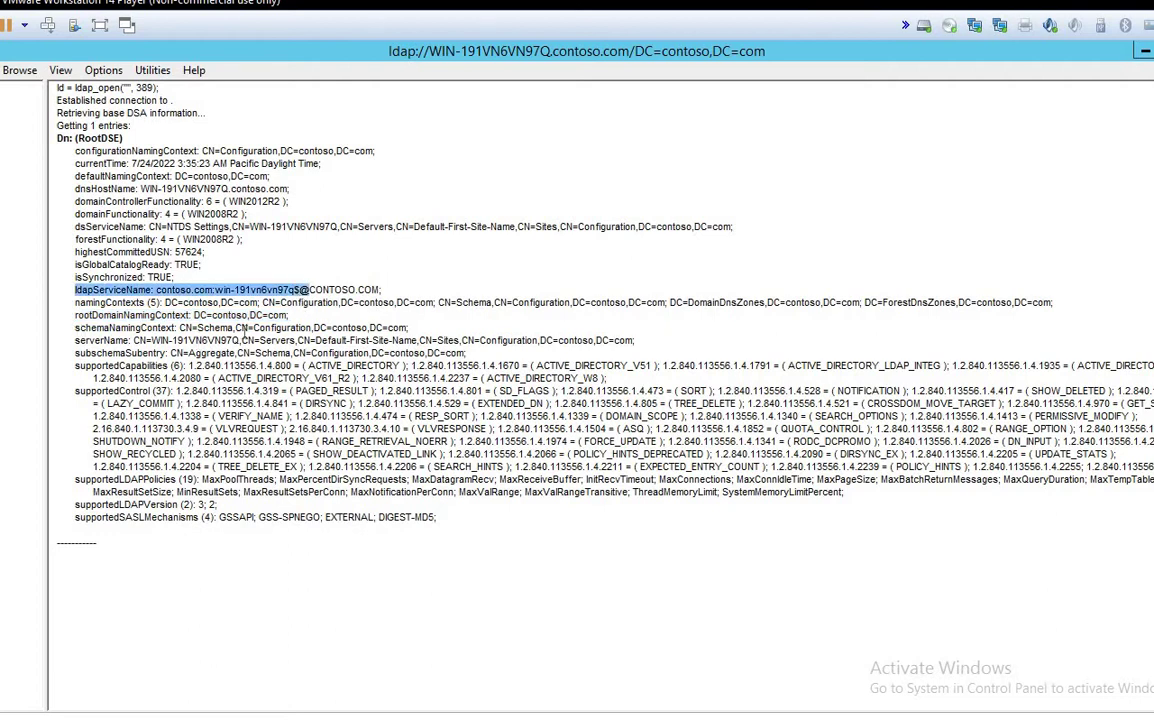
left_click_drag(311, 328, 75, 328)
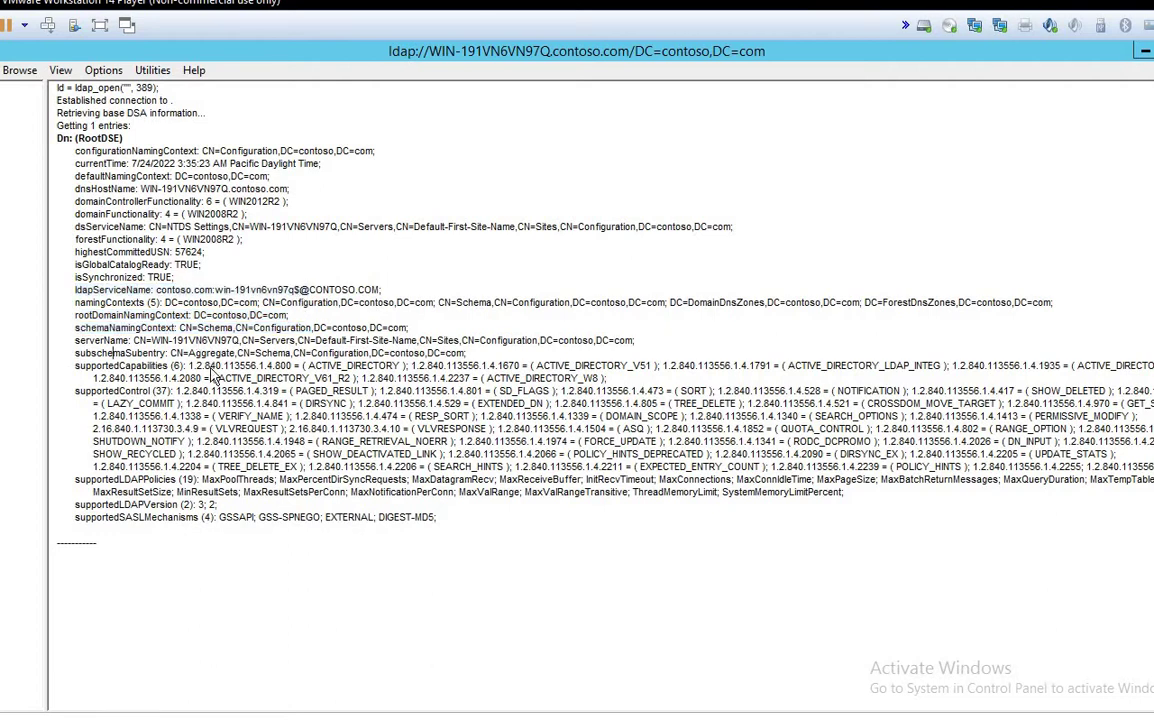
left_click_drag(113, 428, 220, 454)
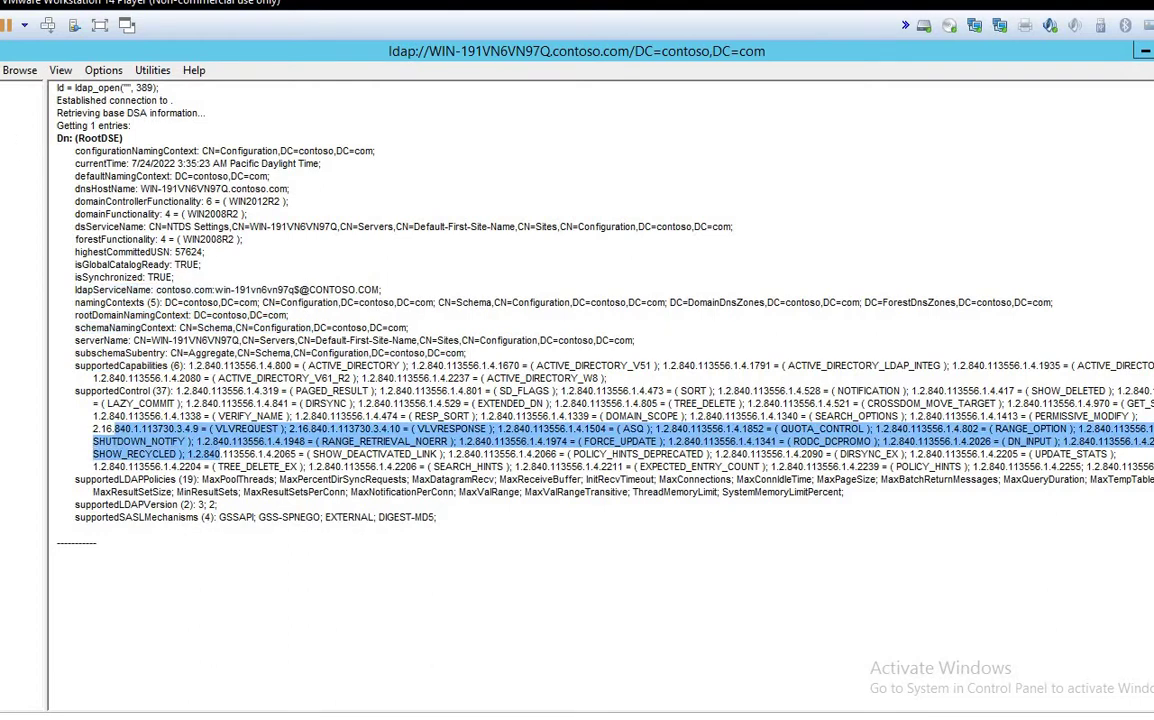
left_click(3, 70)
left_click(40, 101)
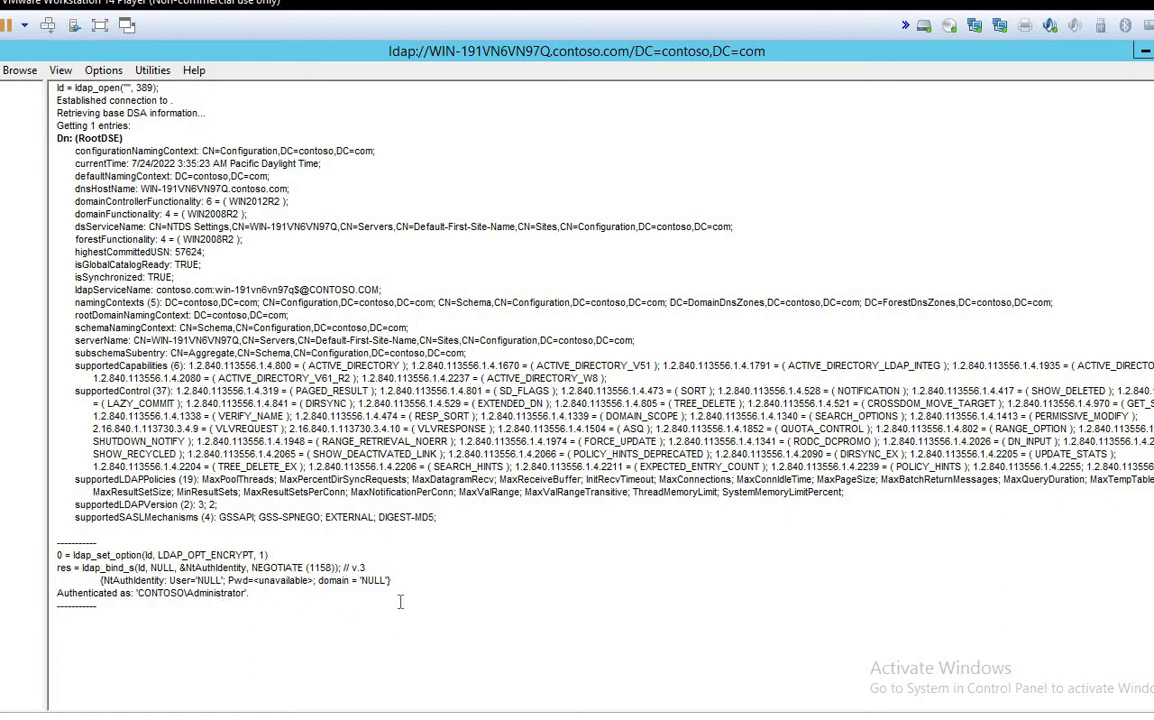
left_click_drag(100, 610, 57, 541)
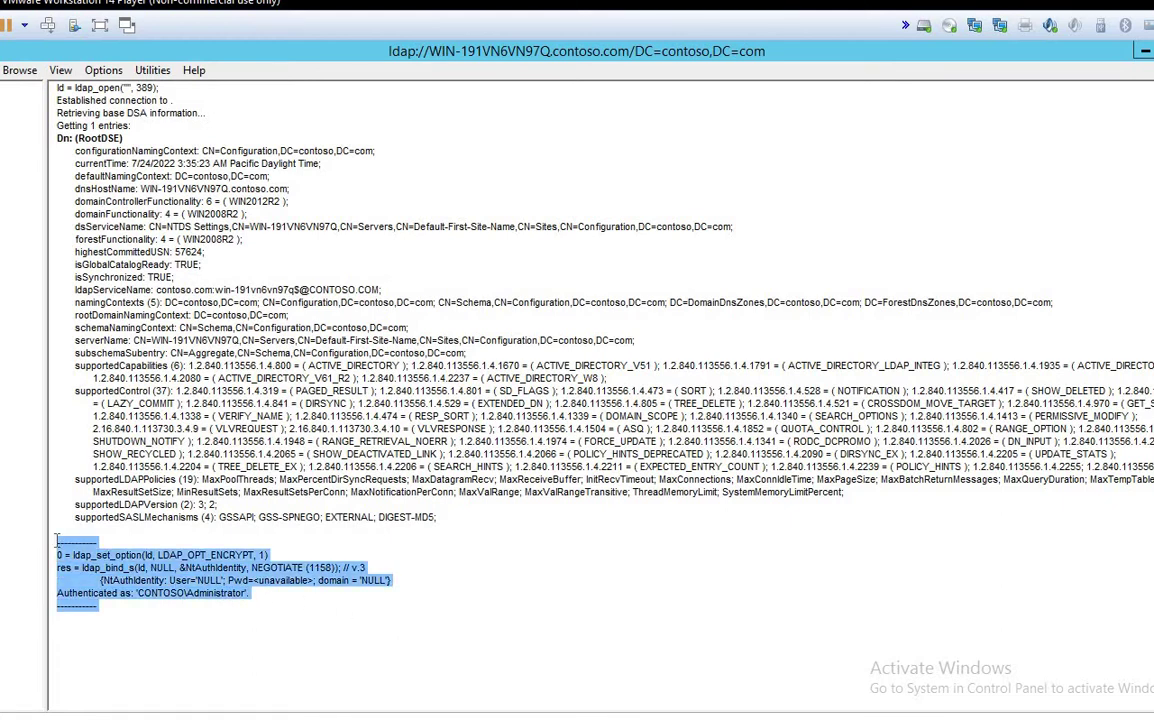
left_click_drag(486, 518, 76, 227)
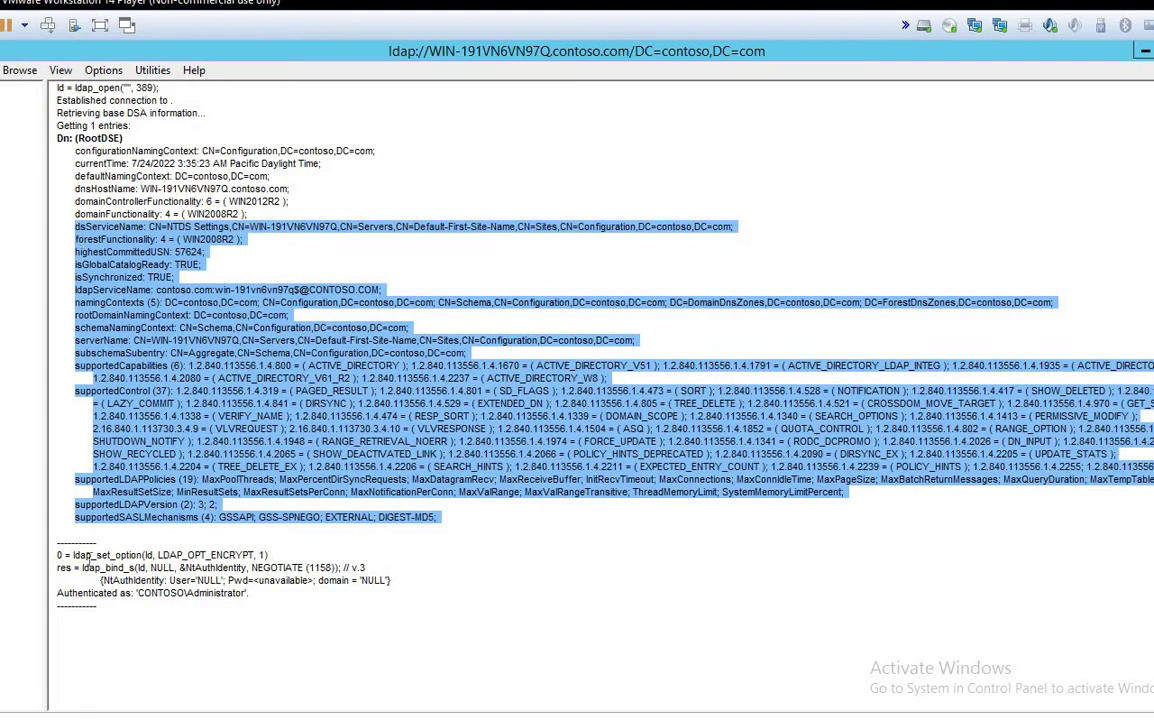
left_click_drag(82, 567, 208, 594)
left_click(236, 597)
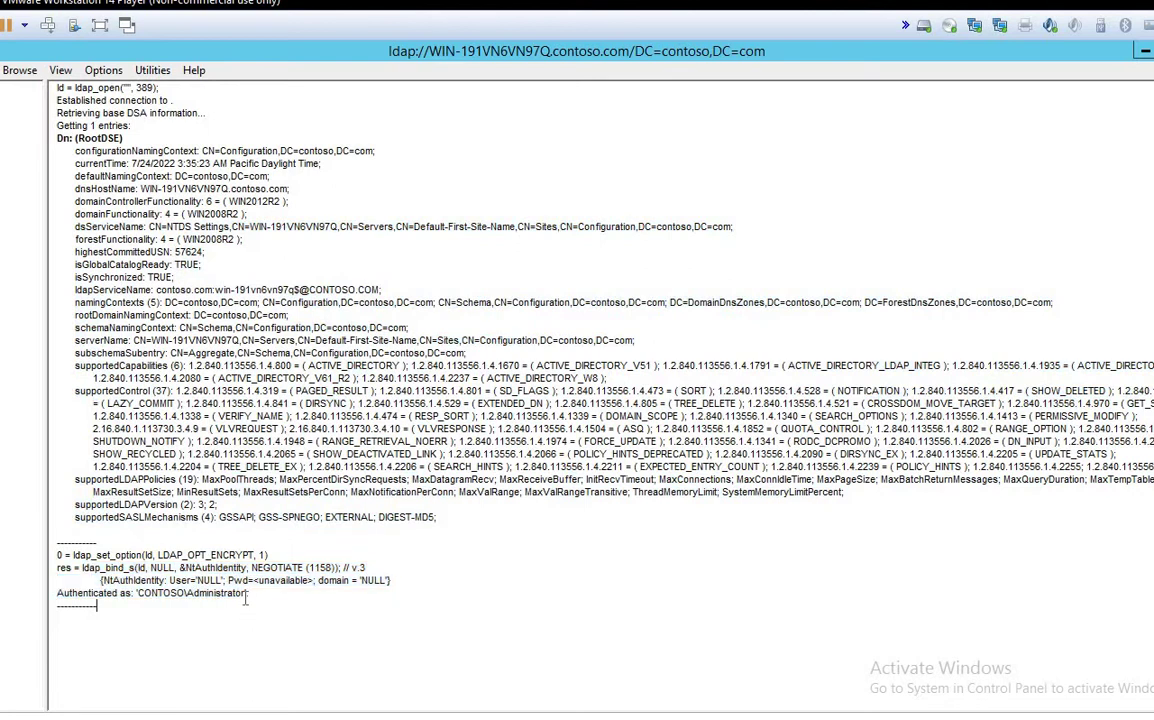
left_click_drag(57, 593, 170, 610)
left_click_drag(250, 596, 52, 594)
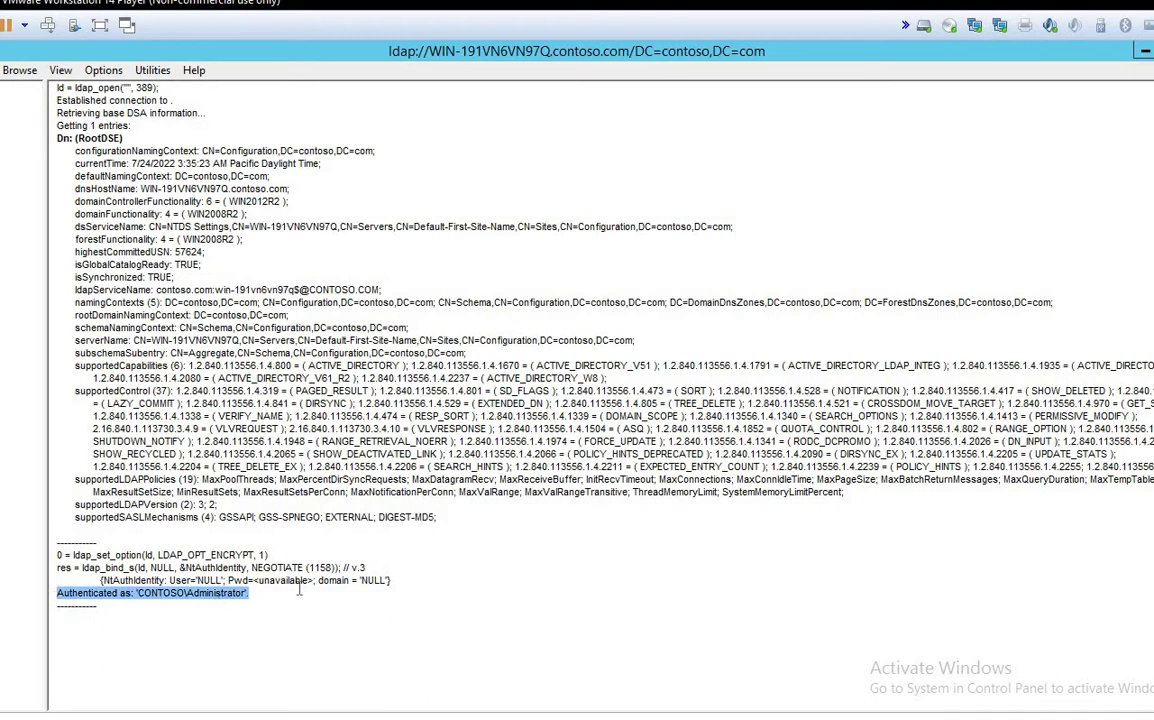
left_click(176, 618)
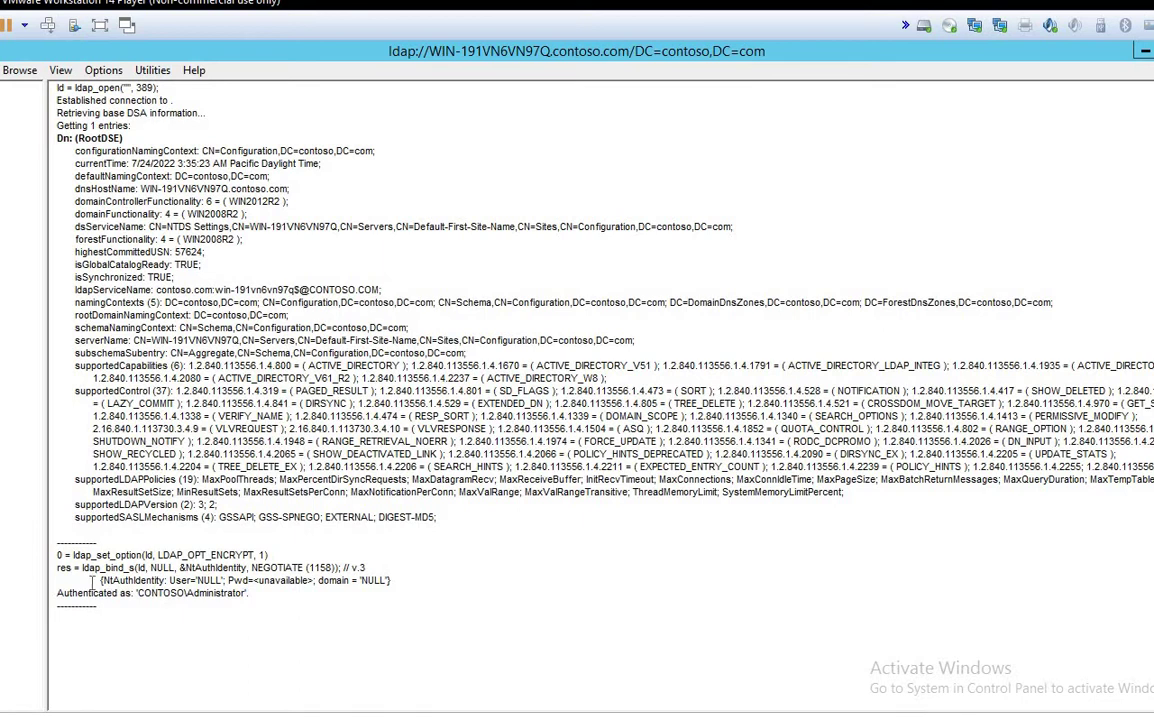
left_click_drag(176, 618, 100, 580)
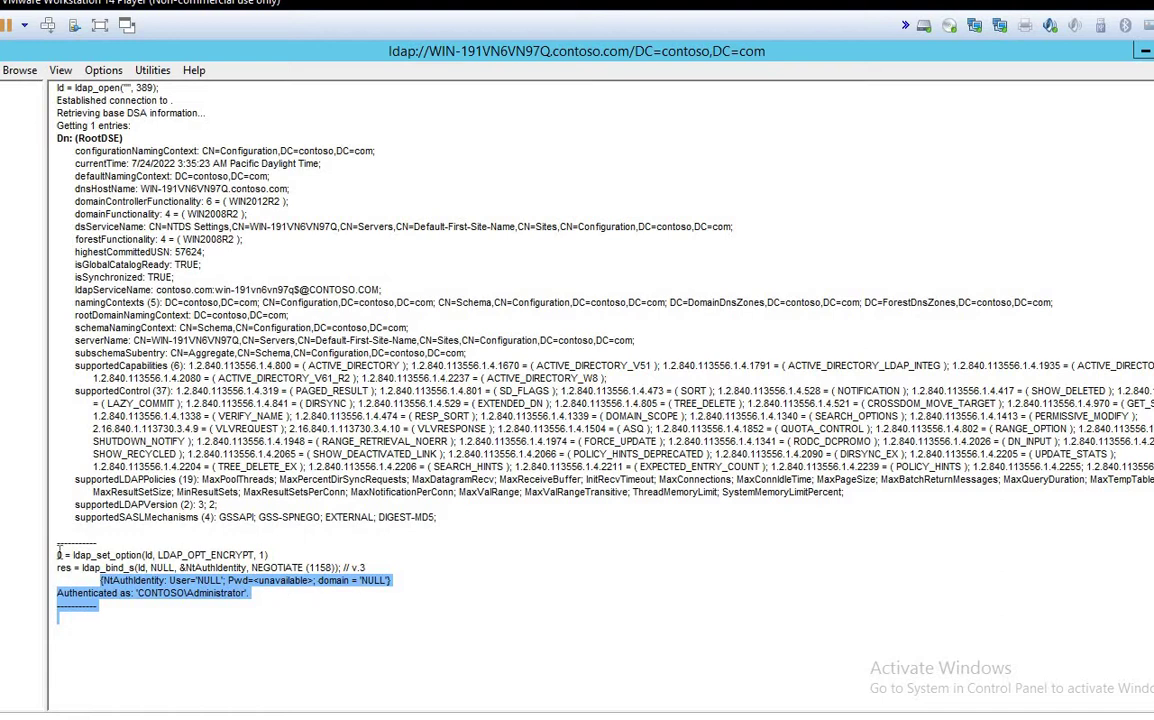
Step: Highlight the bind result section and the rootDomainNamingContext line in Ldp
left_click_drag(52, 543, 327, 616)
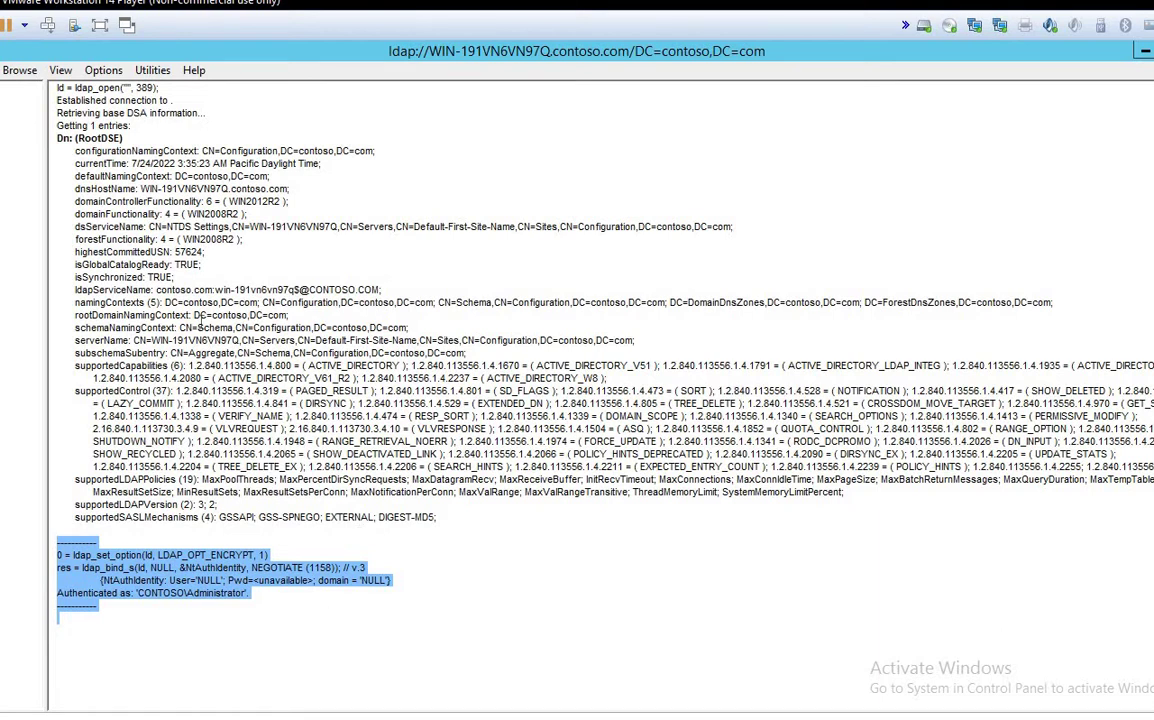
left_click_drag(291, 315, 75, 315)
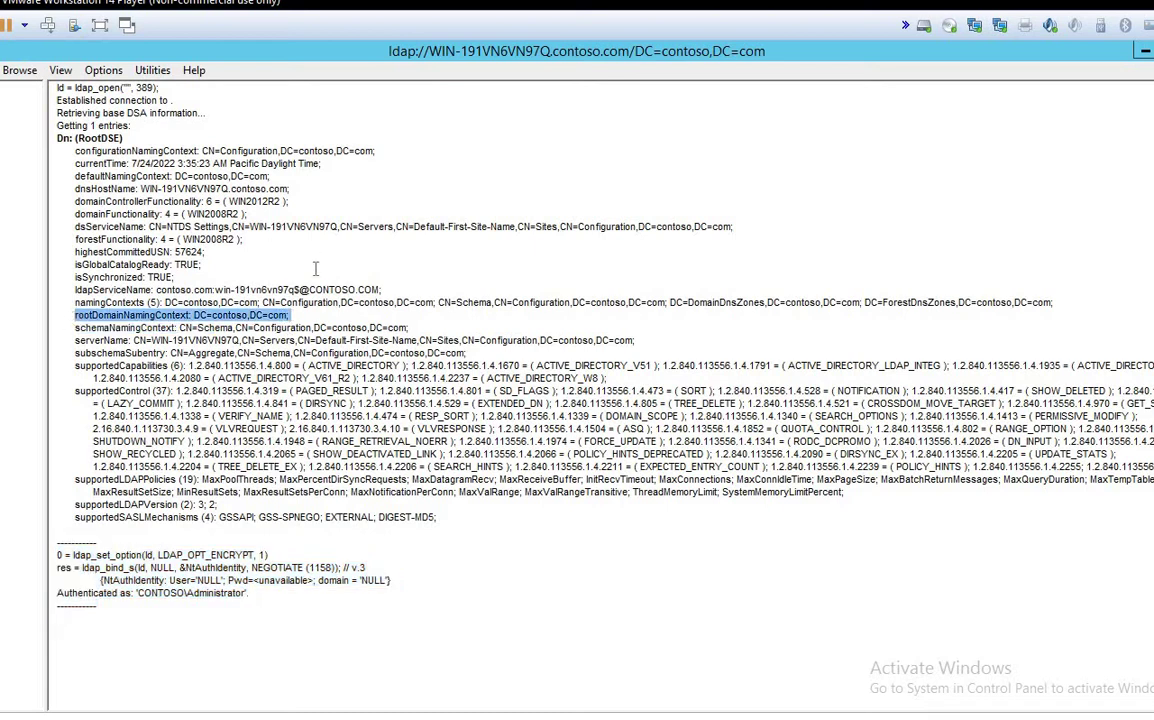
left_click(293, 315)
left_click_drag(293, 315, 74, 318)
Step: Switch back to the Paint notes and select everything on the canvas
key("alt+Tab")
left_click(745, 430)
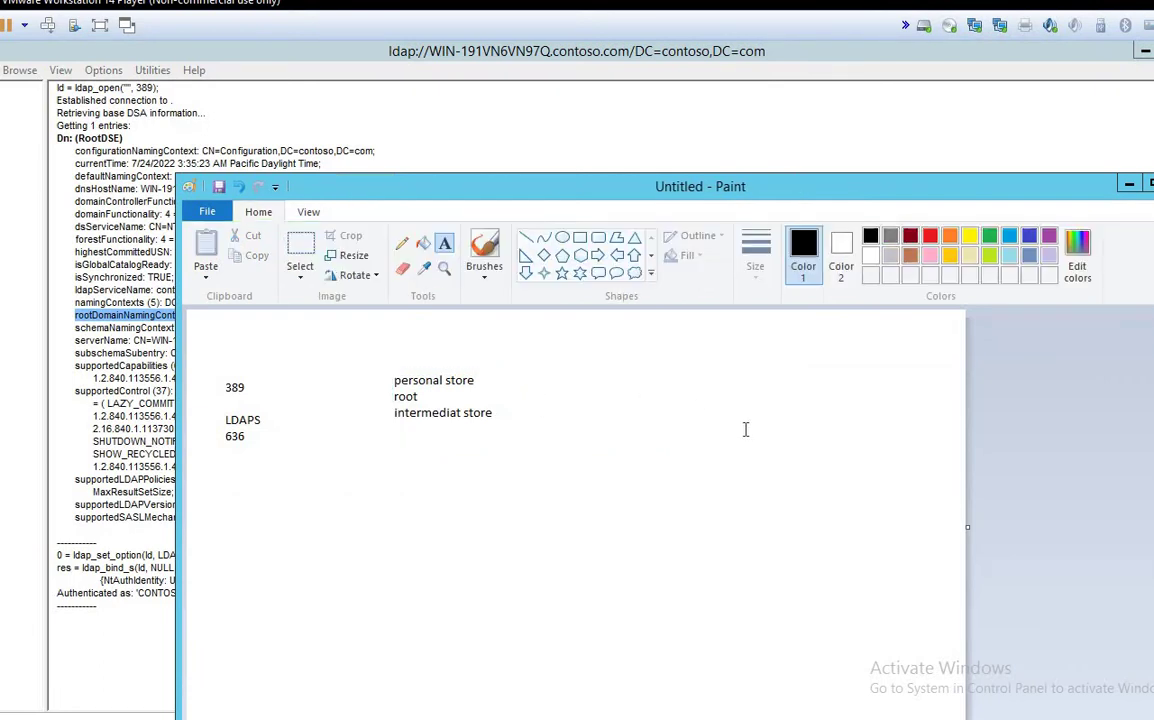
key("ctrl+a")
Step: Clear the canvas, draw a large central triangle and label it contoso.com
key("Delete")
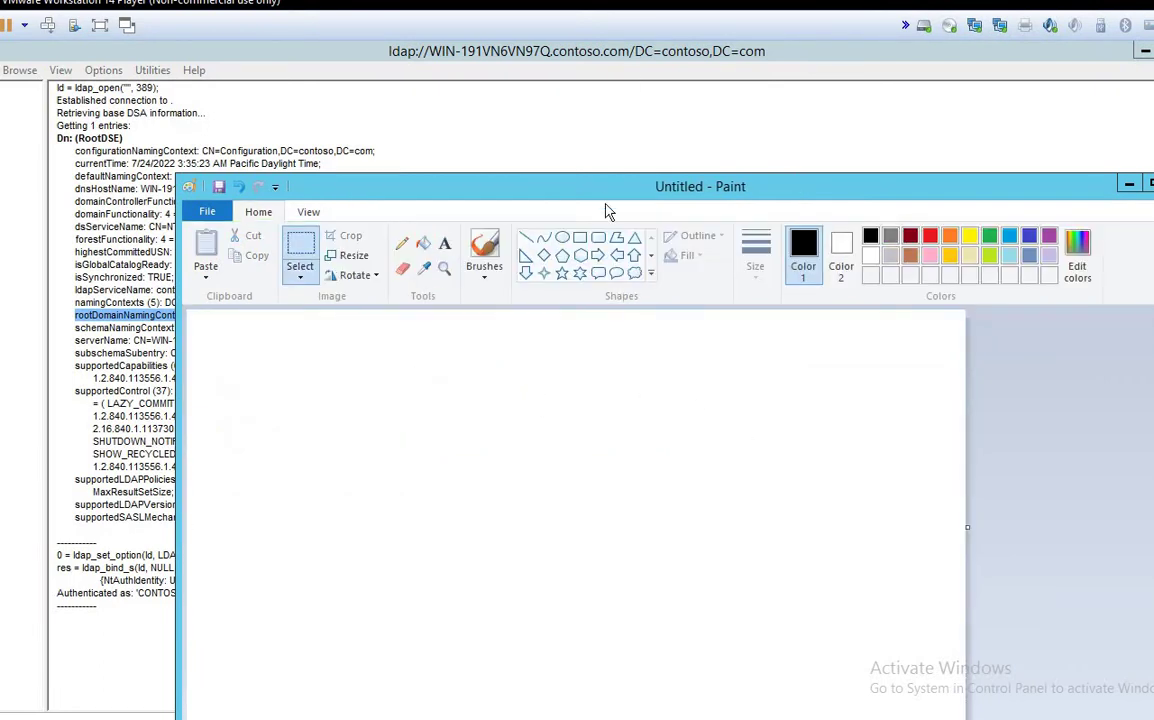
left_click(633, 244)
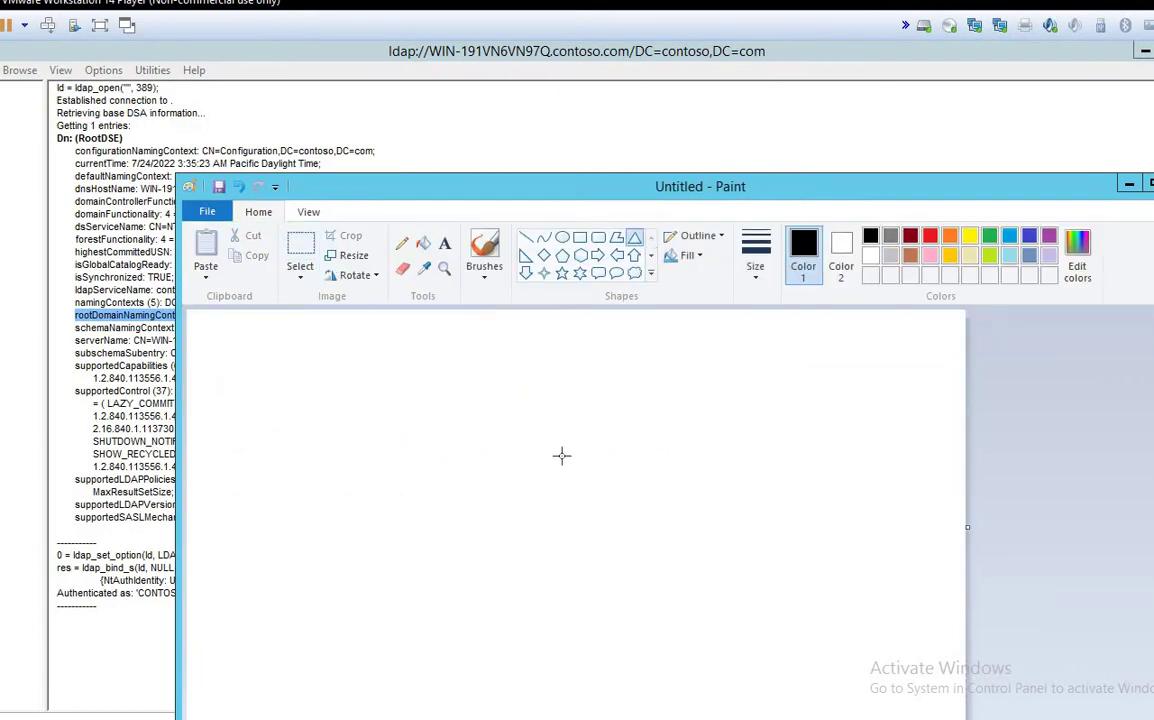
left_click_drag(431, 333, 688, 559)
left_click(444, 243)
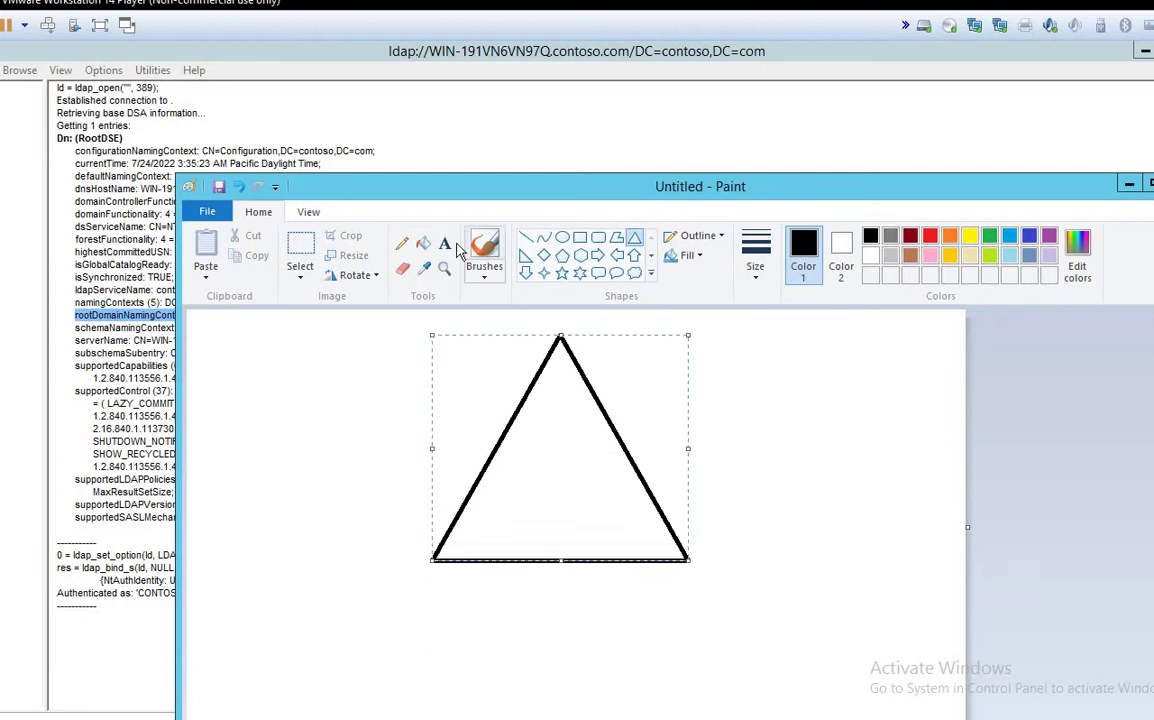
left_click_drag(664, 337, 919, 404)
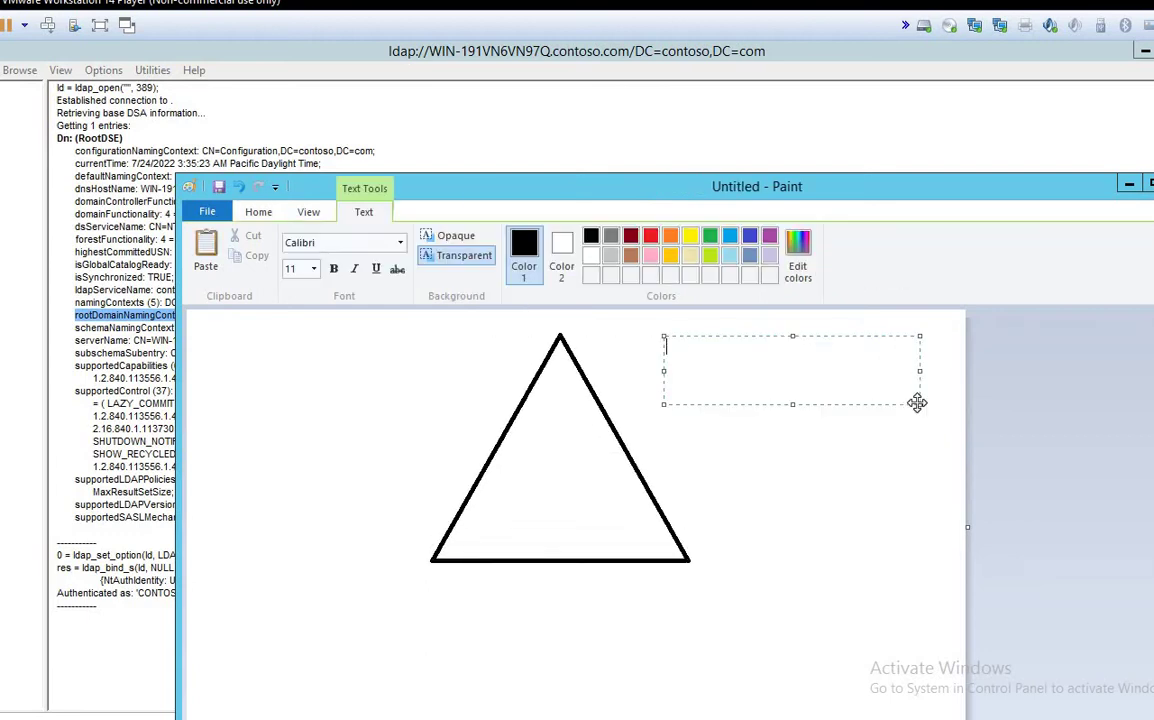
type("contoso.com")
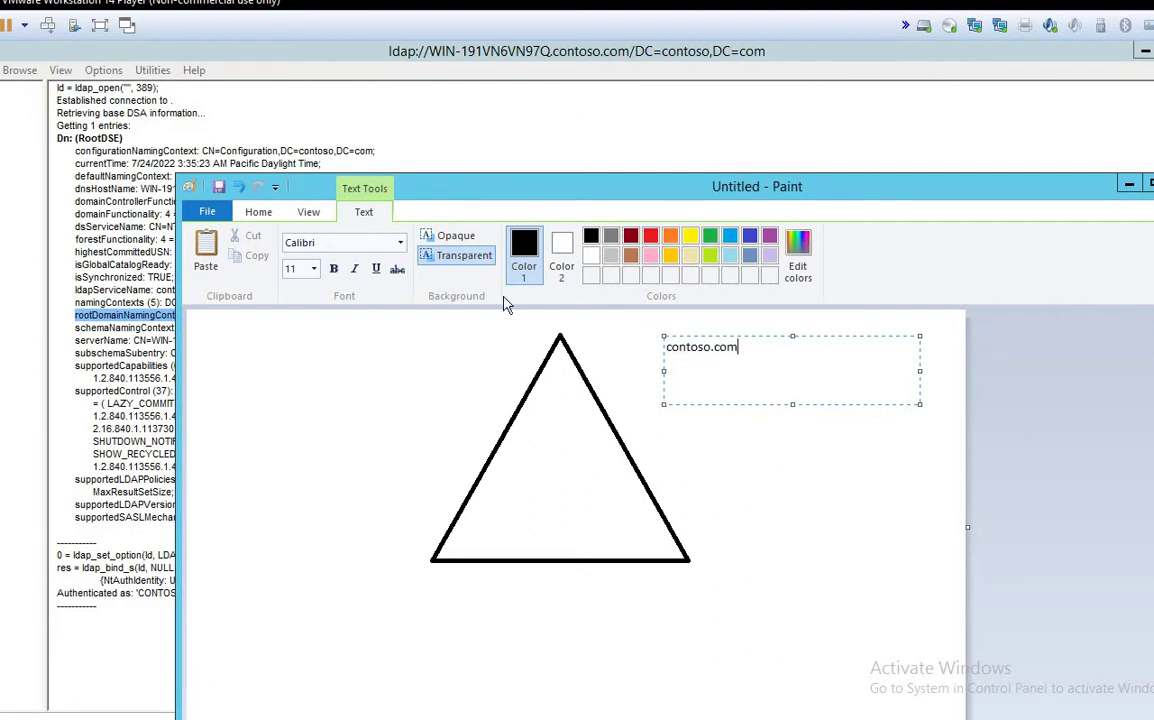
Step: Draw a small lower-left triangle and join it to the big triangle's left corner
left_click(250, 210)
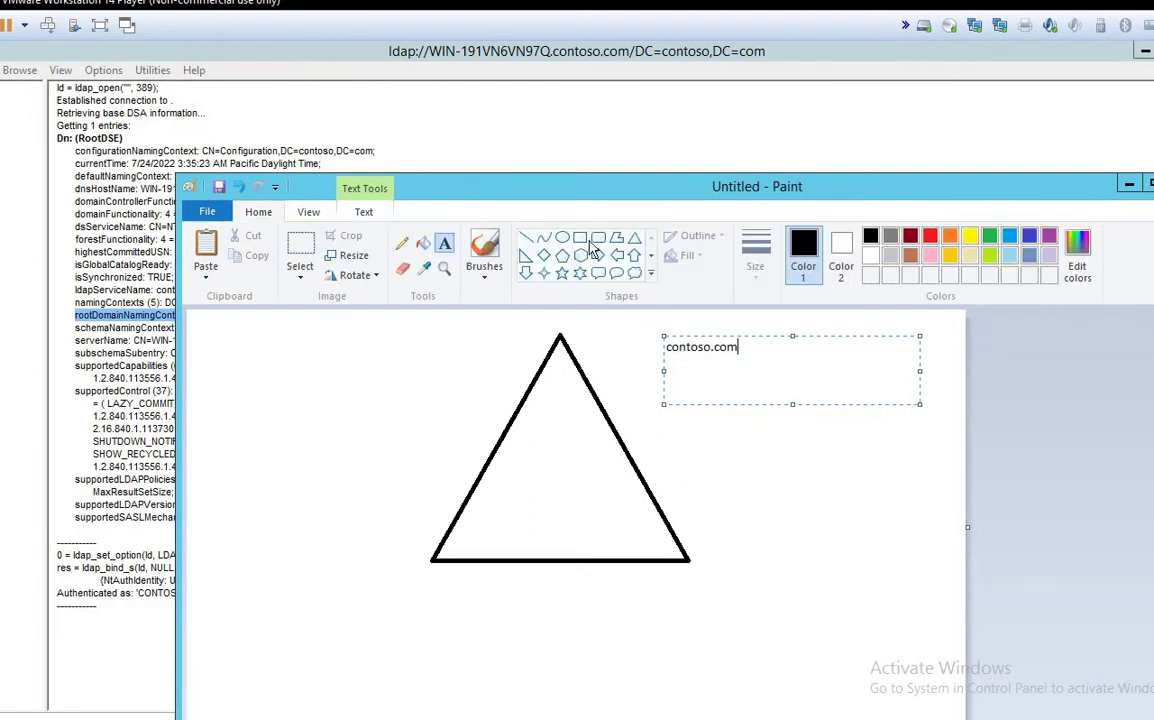
left_click(634, 237)
left_click_drag(254, 515, 329, 607)
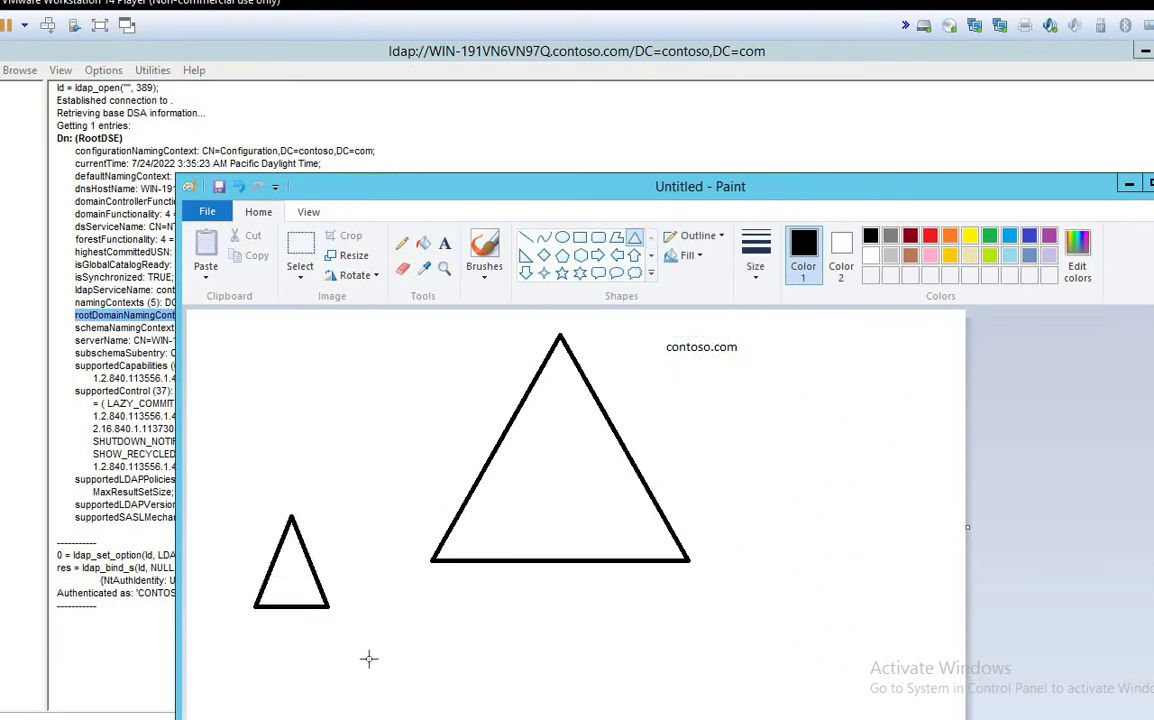
left_click_drag(369, 658, 371, 659)
left_click(526, 237)
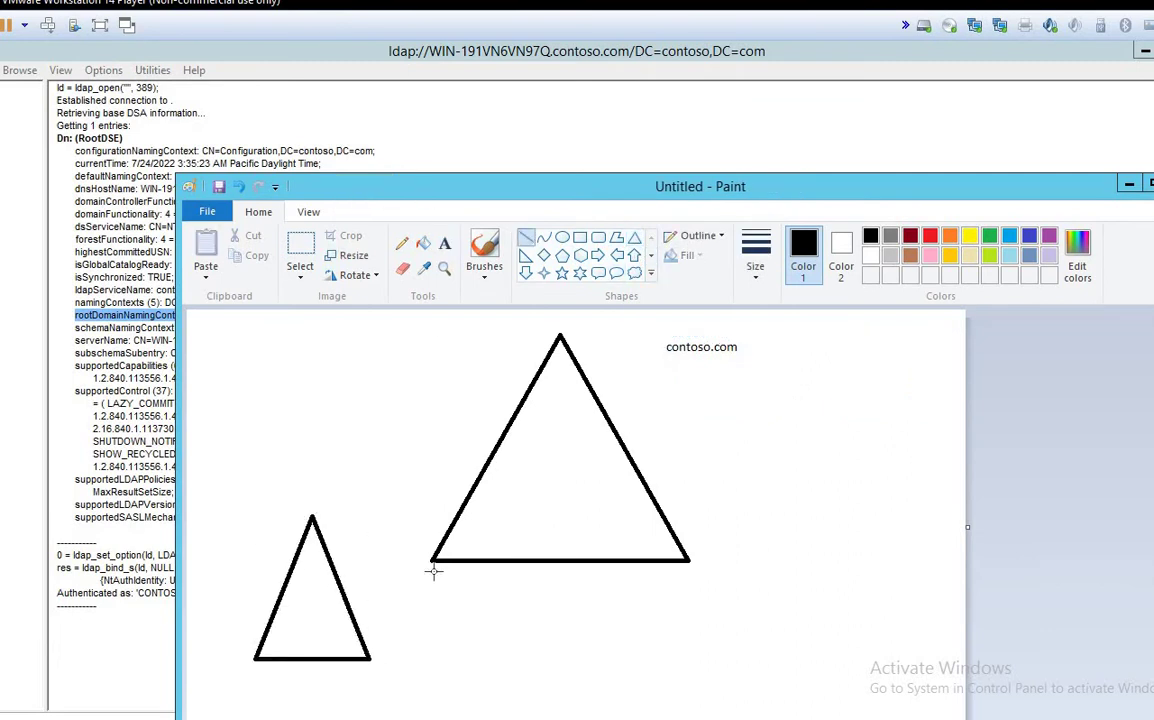
left_click_drag(433, 567, 312, 517)
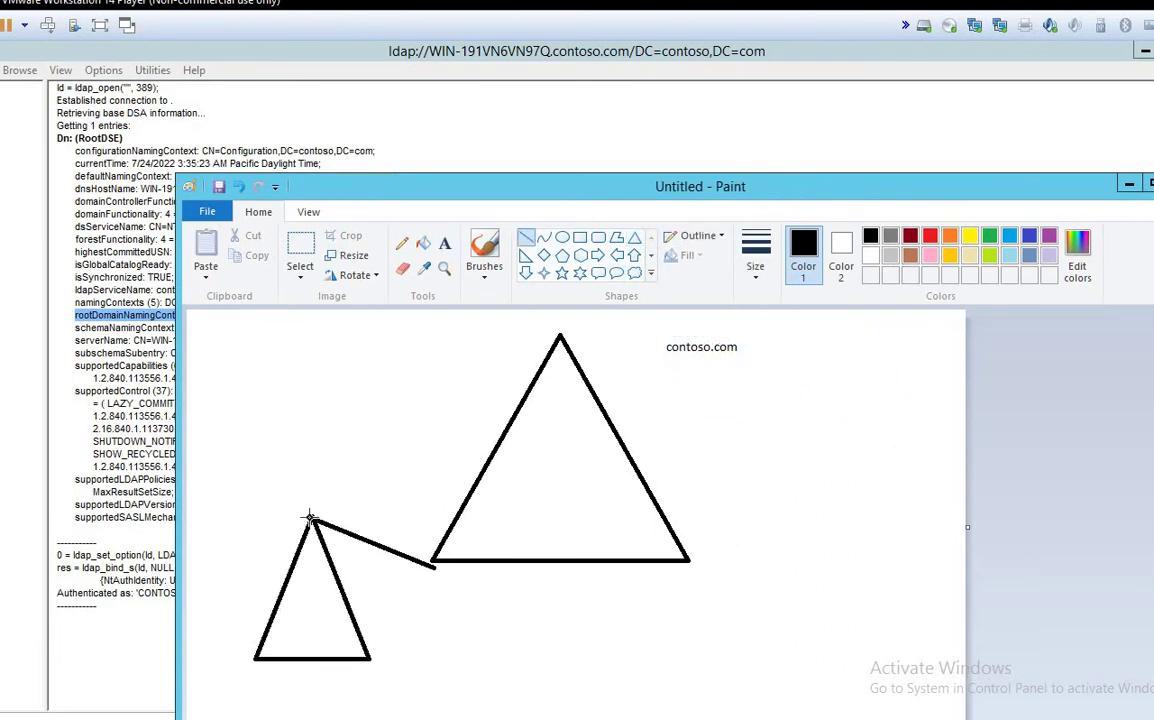
Step: Label the small triangle test.contoso.com
left_click(445, 243)
left_click_drag(245, 463, 437, 508)
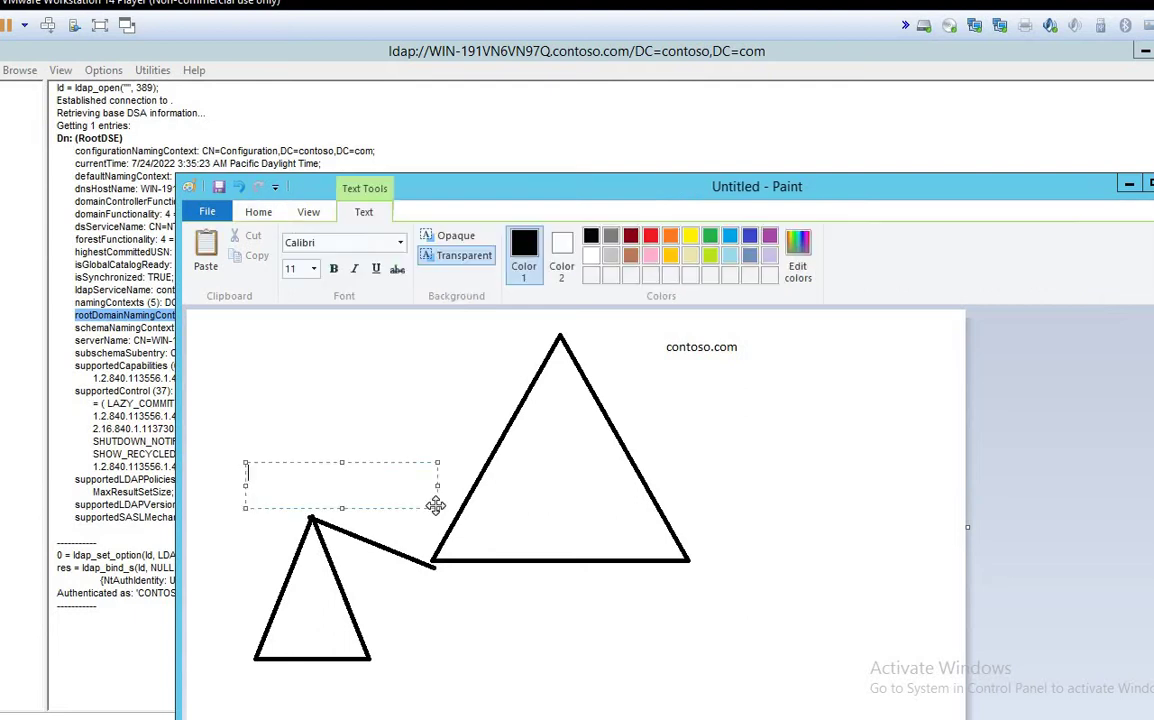
type("test.contosop")
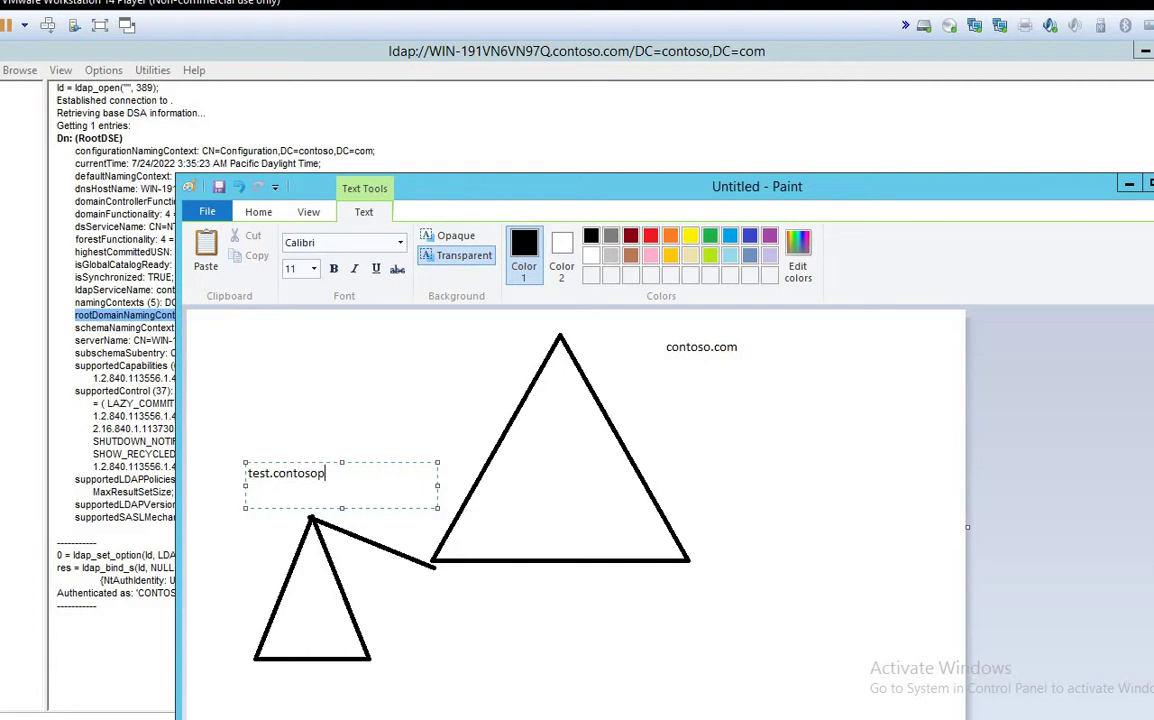
key("BackSpace")
type(".com")
left_click_drag(273, 473, 366, 473)
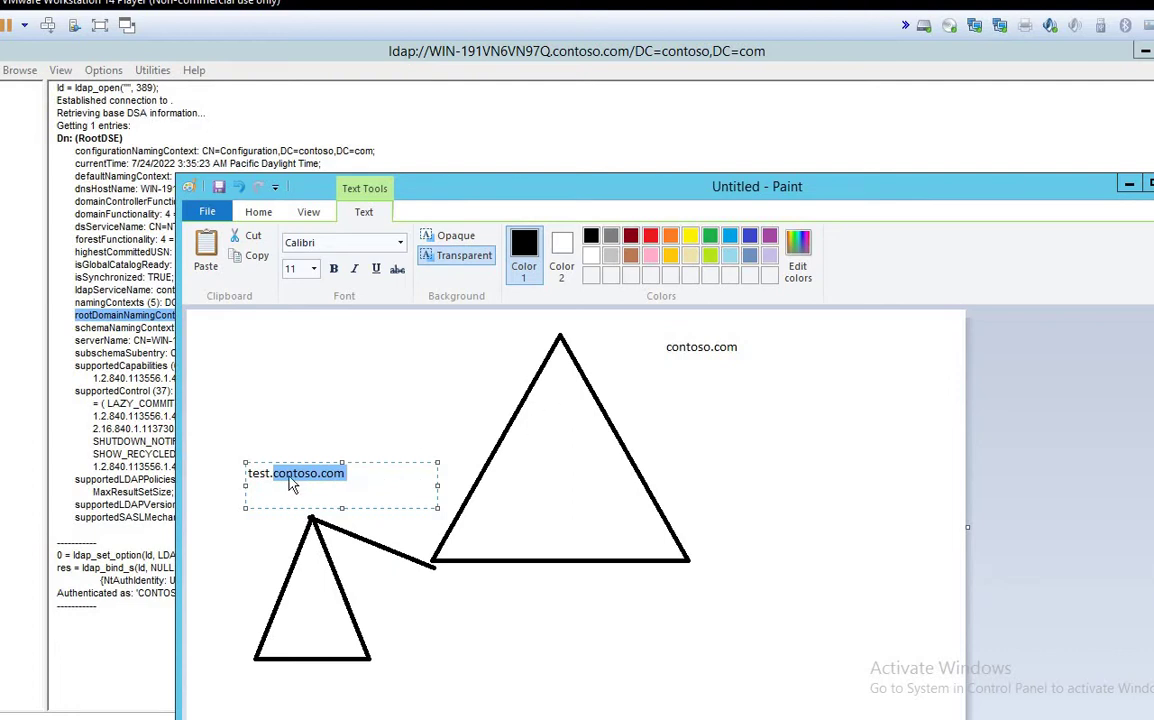
left_click_drag(640, 334, 770, 358)
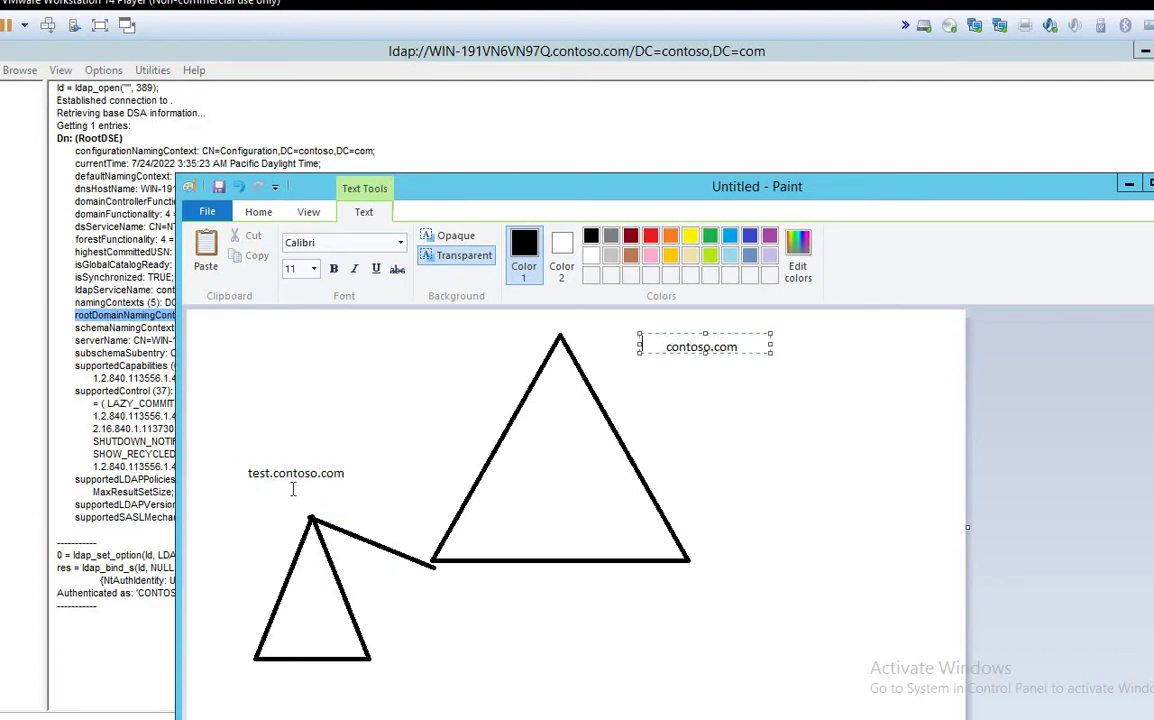
left_click_drag(244, 466, 373, 489)
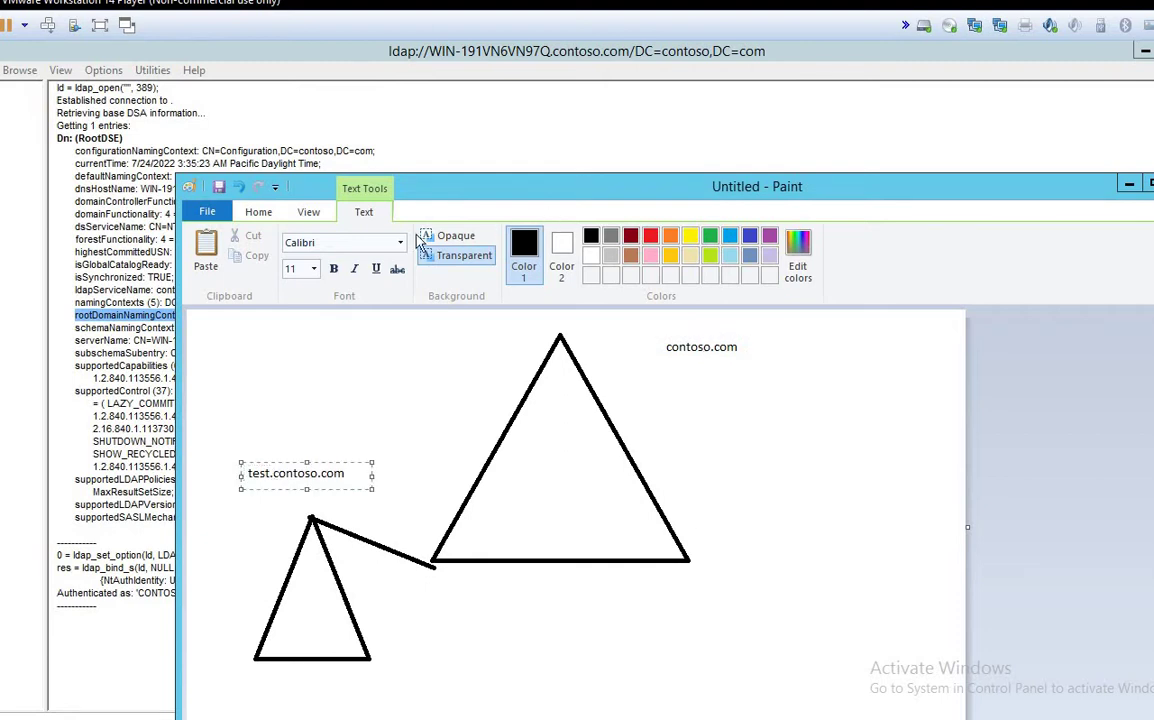
left_click(250, 210)
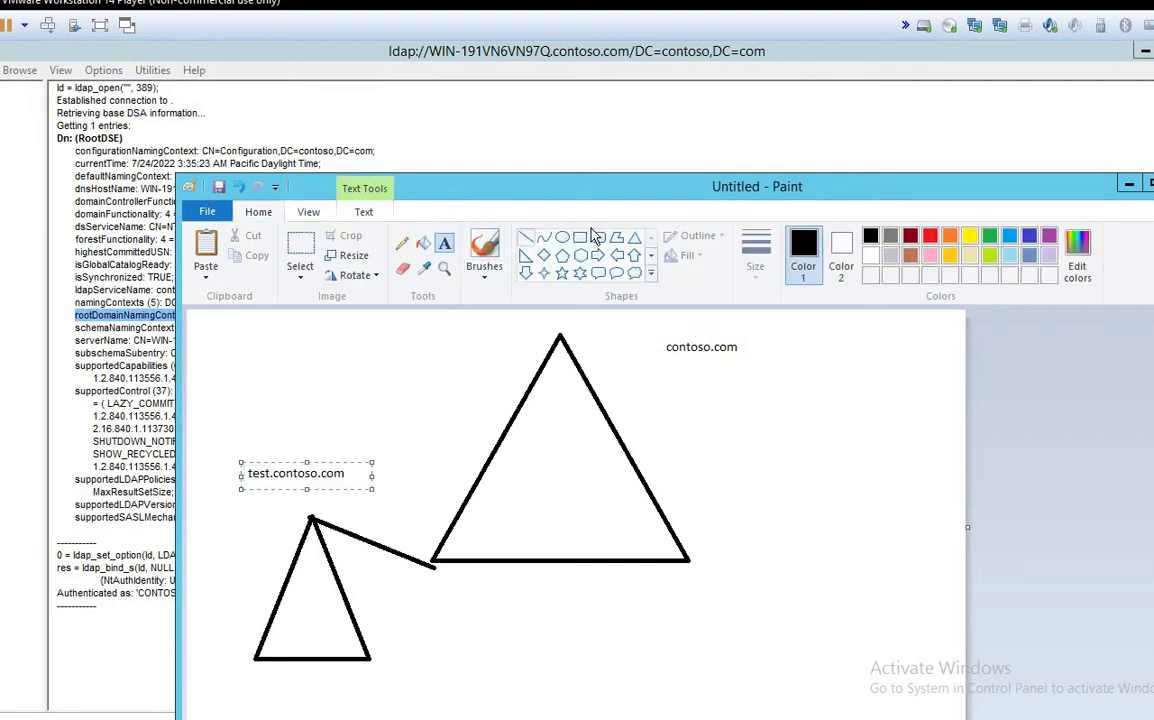
left_click(634, 240)
Step: Draw a third triangle at lower right and join it to the big triangle's bottom-right corner
left_click_drag(757, 550, 920, 670)
left_click(526, 237)
left_click(625, 515)
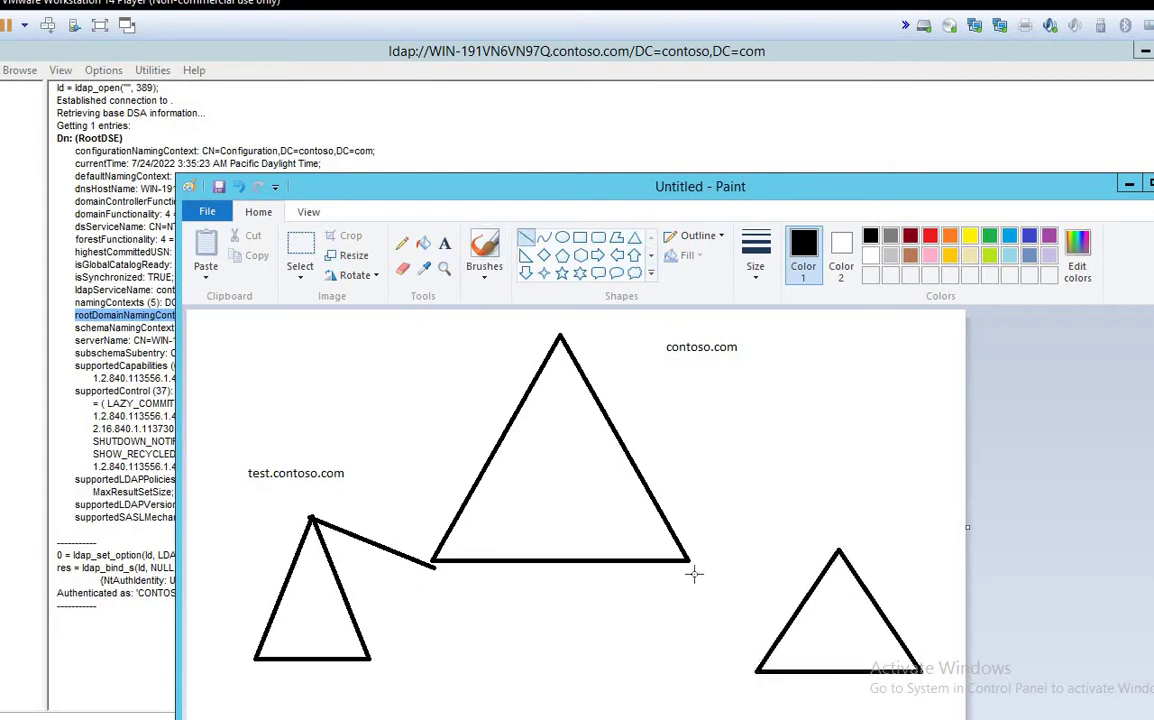
left_click_drag(838, 551, 690, 562)
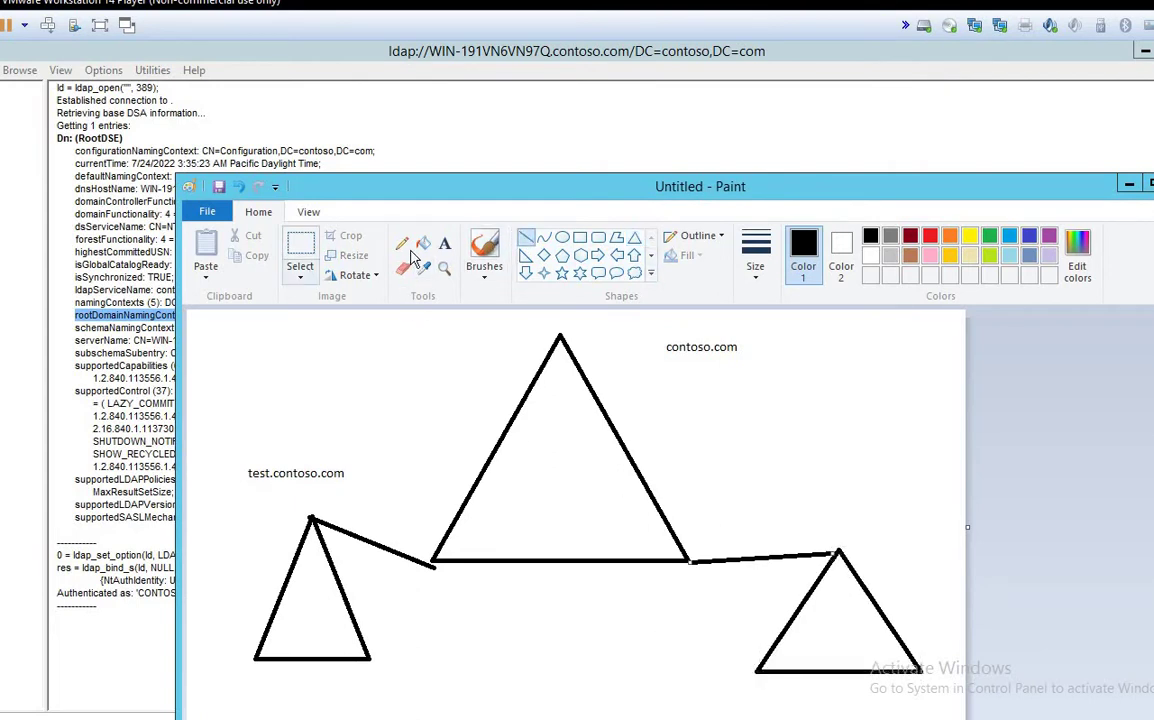
Step: Label the right triangle mail.contoso.com
left_click(447, 252)
left_click_drag(721, 445, 876, 489)
type("mail;.")
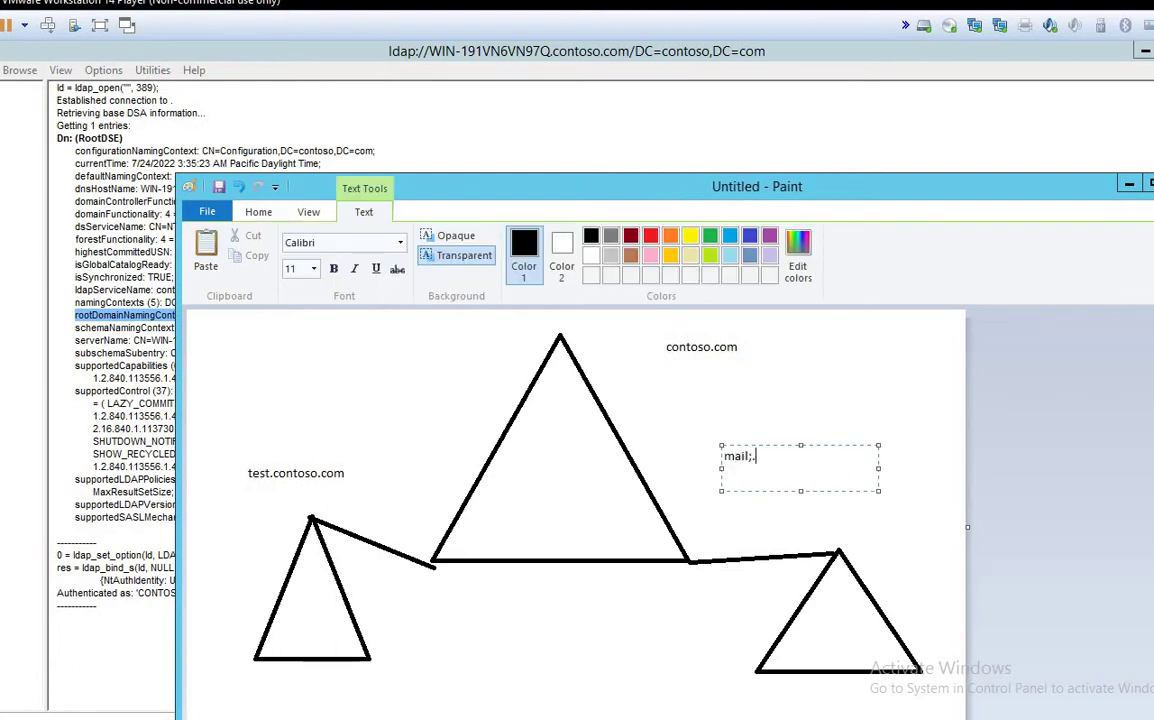
key("BackSpace")
key("BackSpace")
key("BackSpace")
type("l.contoso.com")
left_click(648, 395)
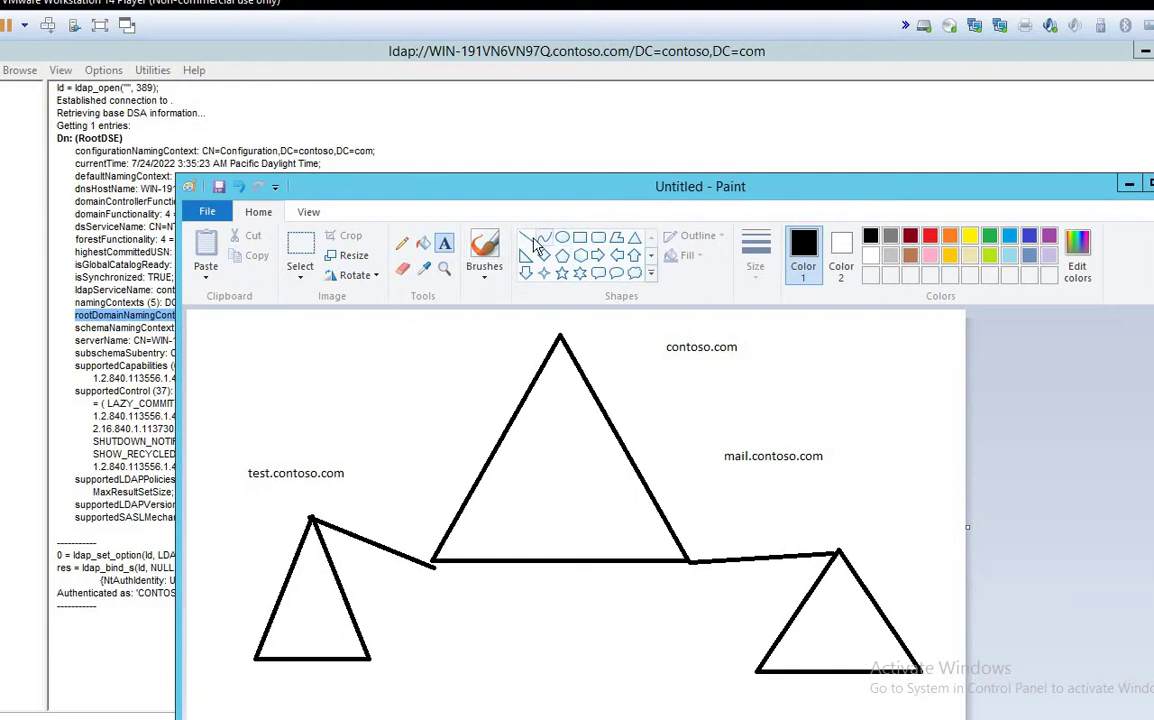
Step: Place text boxes inside the right triangle, near contoso.com, and beside the right apex
left_click_drag(797, 612, 915, 650)
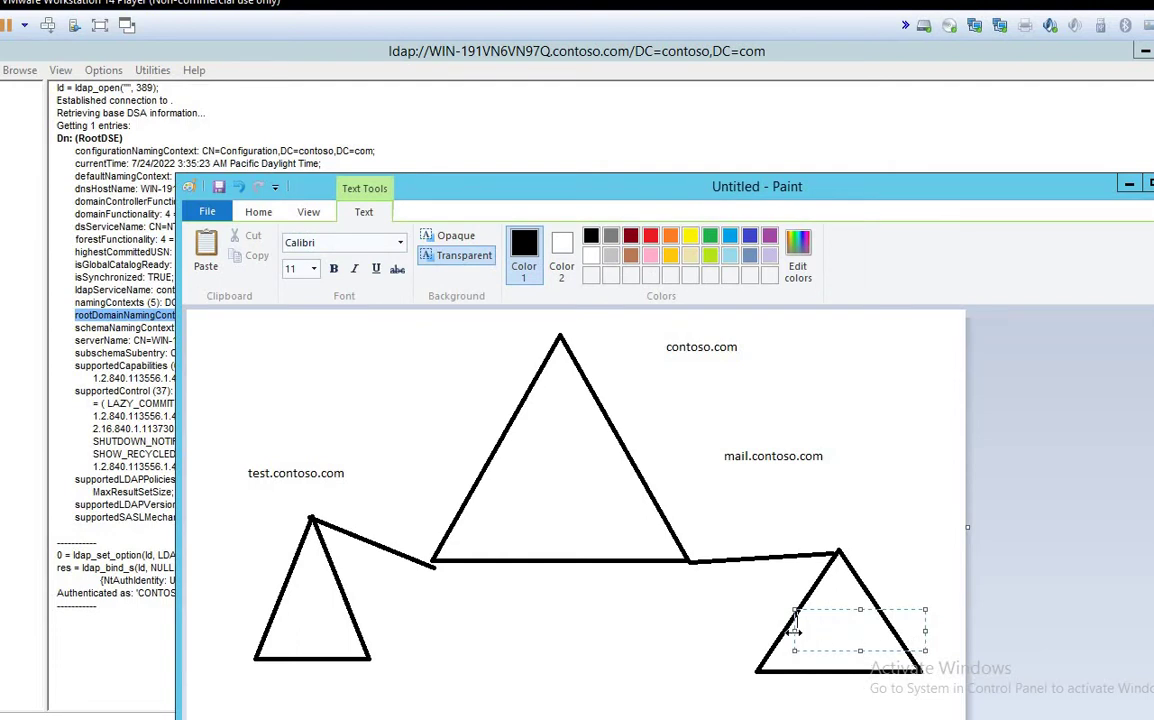
mouse_move(812, 632)
left_mouse_down()
mouse_move(838, 630)
mouse_move(808, 630)
left_mouse_up()
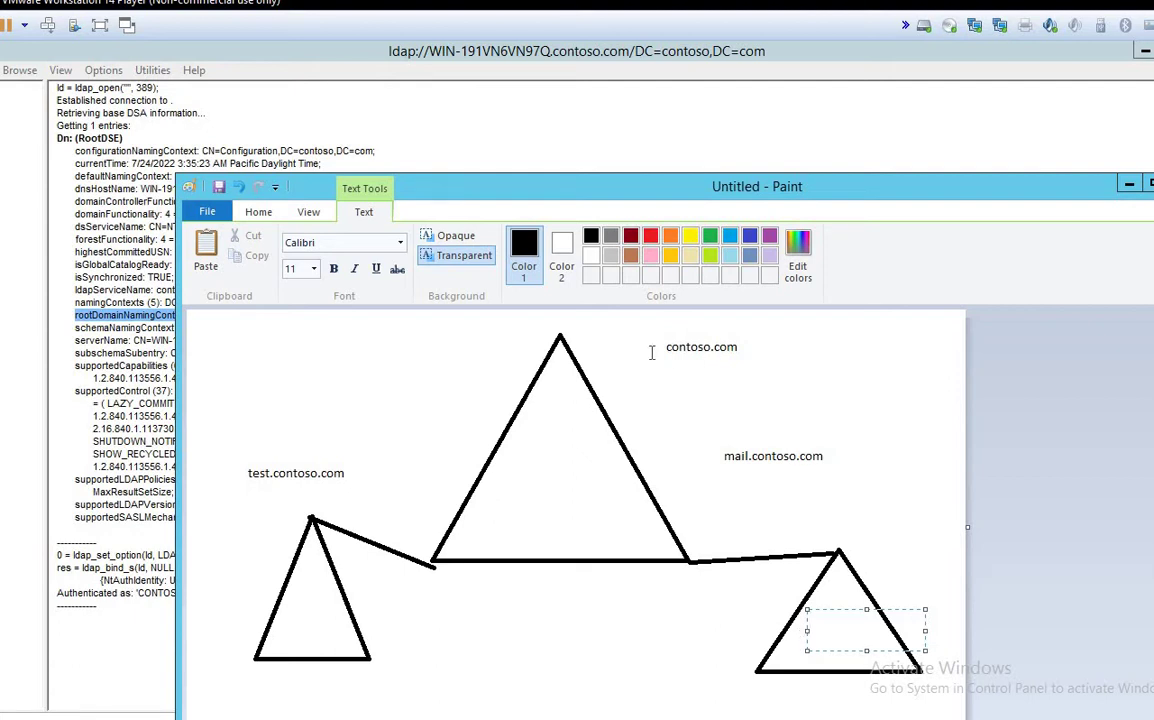
left_click_drag(639, 325, 808, 362)
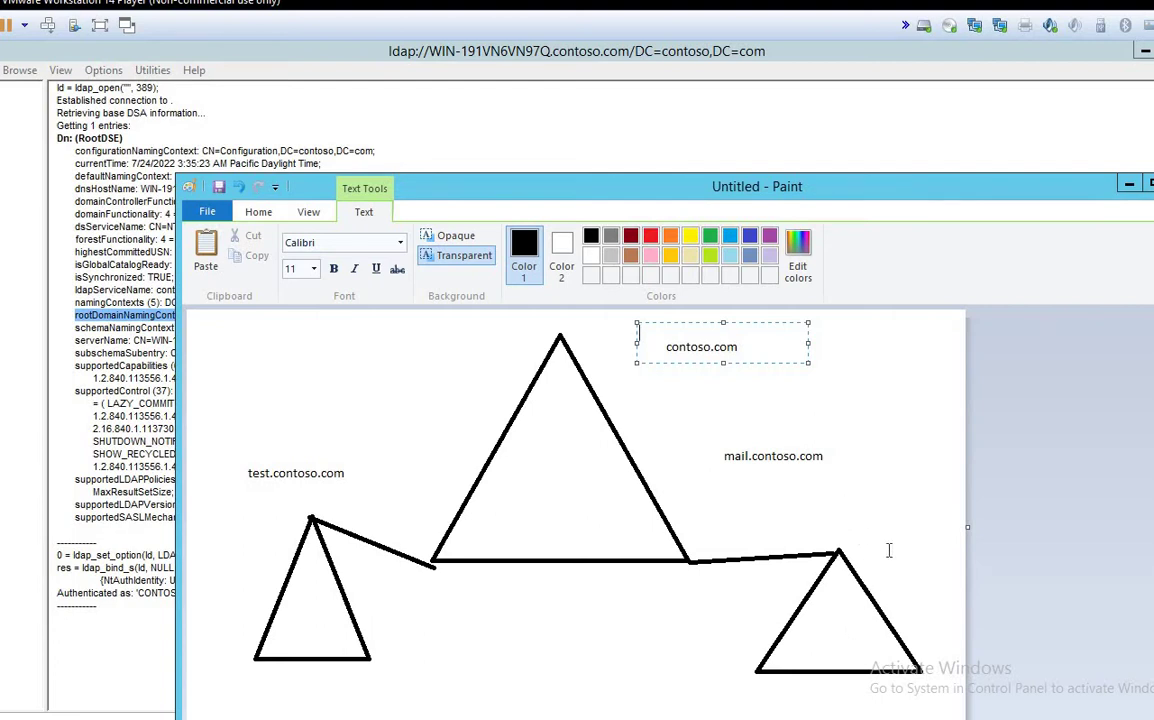
left_click_drag(846, 519, 955, 559)
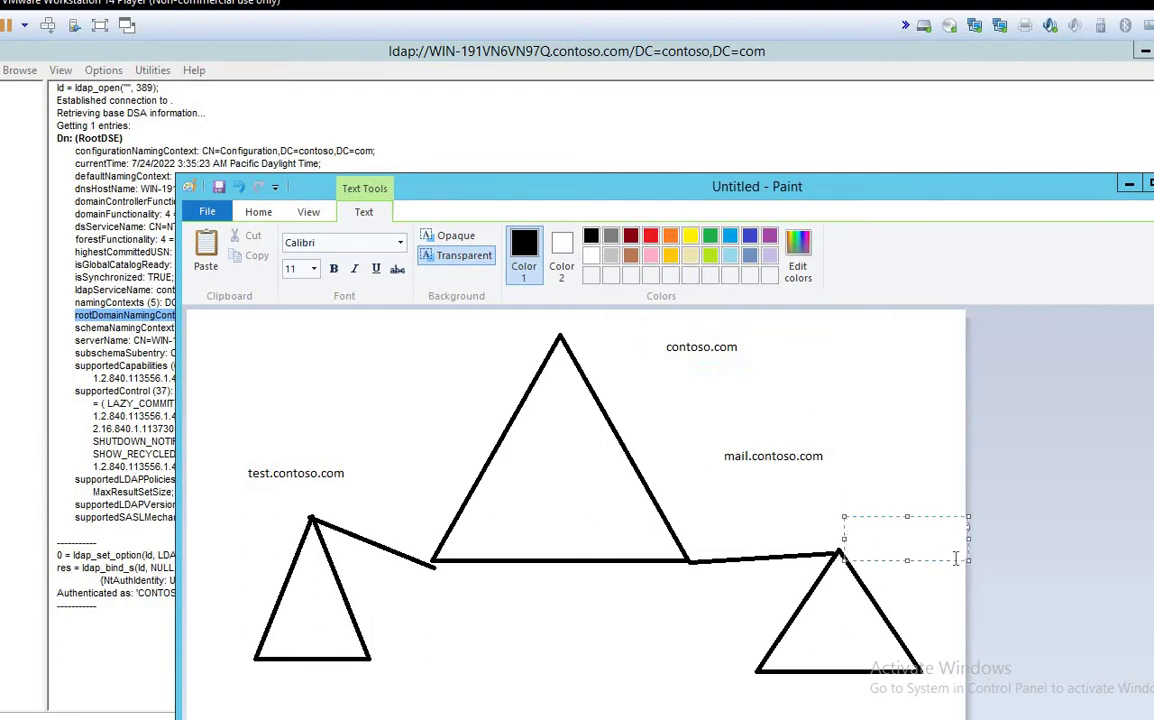
Step: Write the note lines 'ldp.exe' and 'connect 389' beside the right triangle
type("ldp.exe")
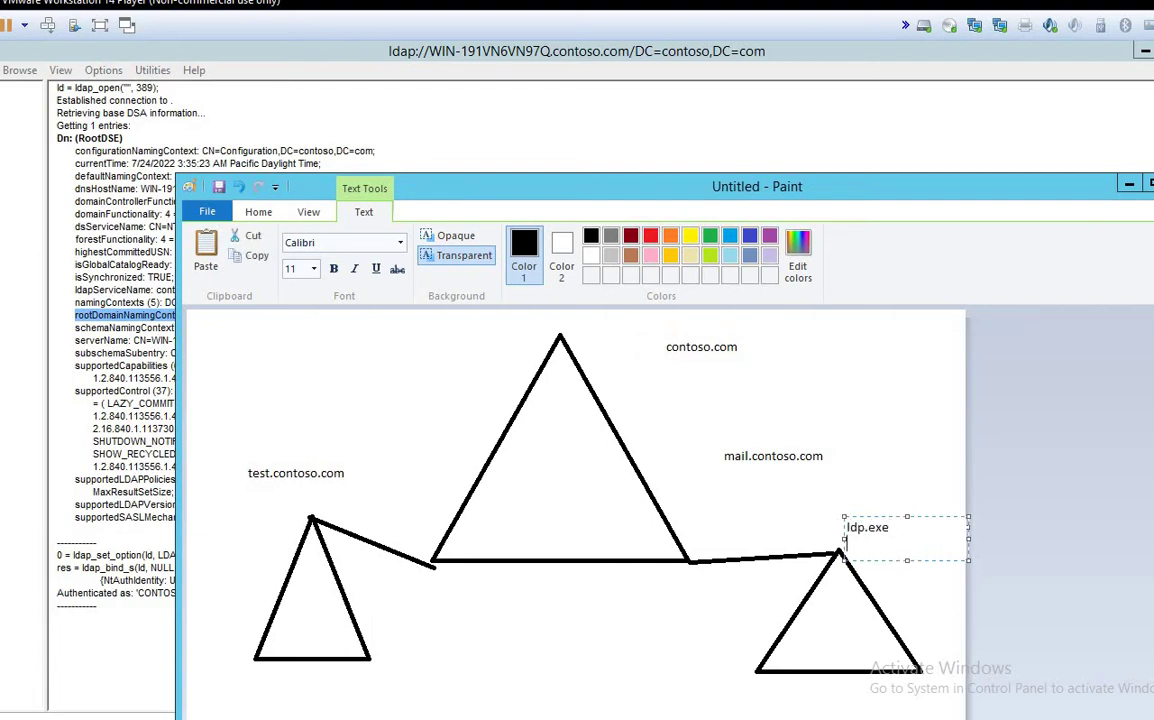
key("Return")
type("connect 389")
key("Return")
type("69")
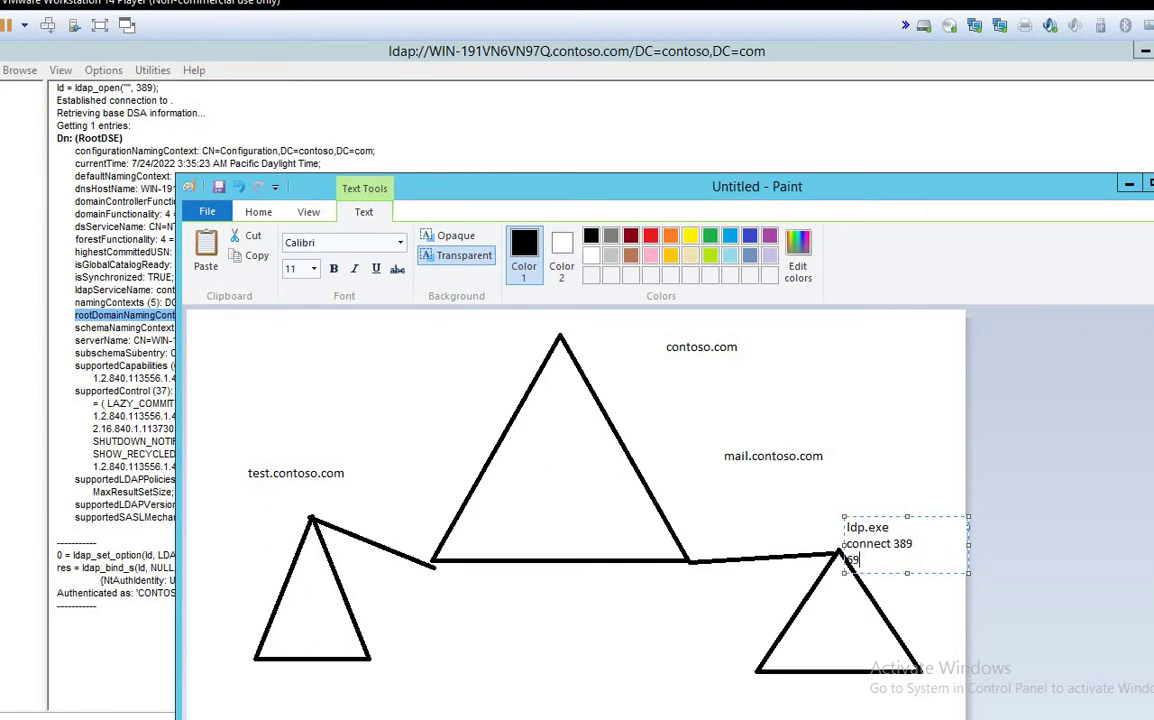
type("3")
key("BackSpace")
key("BackSpace")
Step: Finish the third line as '663- SSL', enlarge the note box, and minimize Paint
left_click(893, 559)
type("- SSL")
left_click(827, 496)
left_click_drag(830, 500, 932, 610)
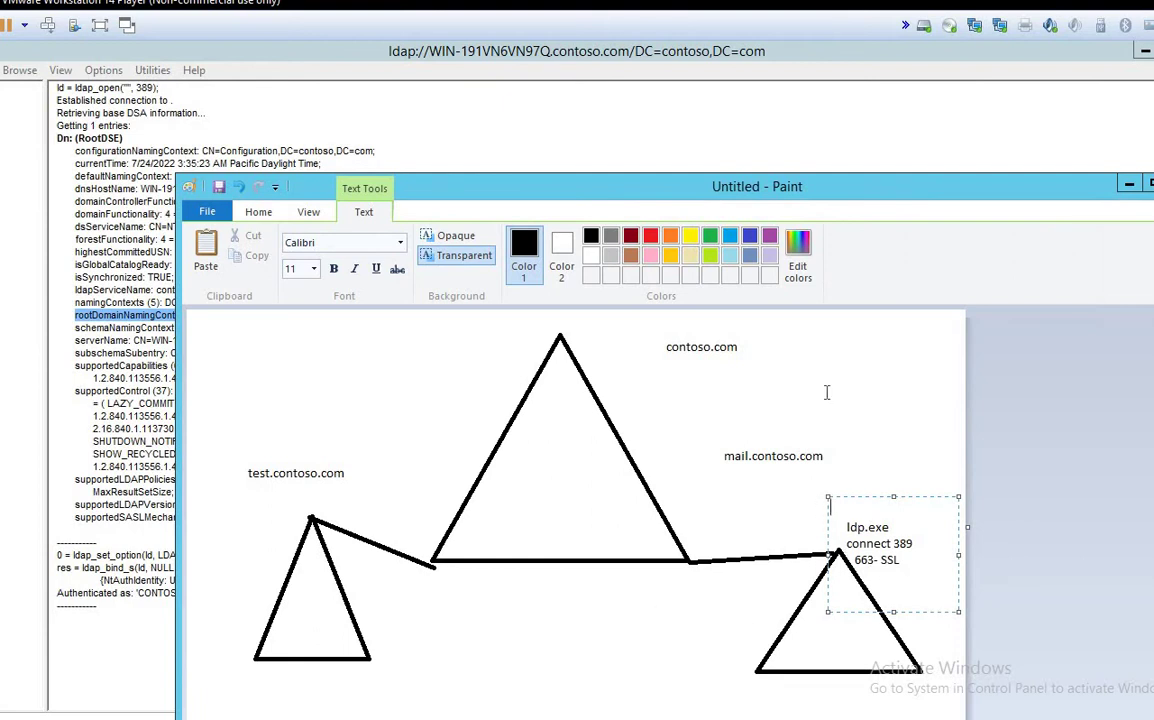
left_click(1129, 188)
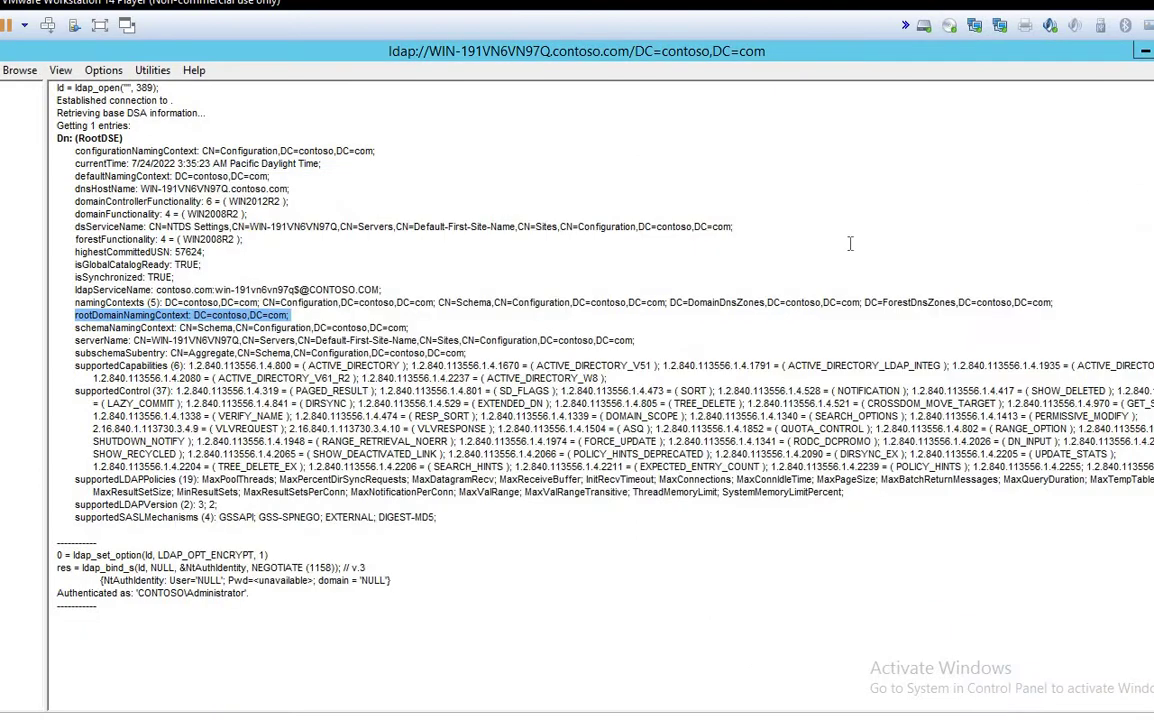
Step: Highlight the rootDomainNamingContext, supported controls and 'Authenticated as' lines, then minimize Ldp
left_click(289, 316)
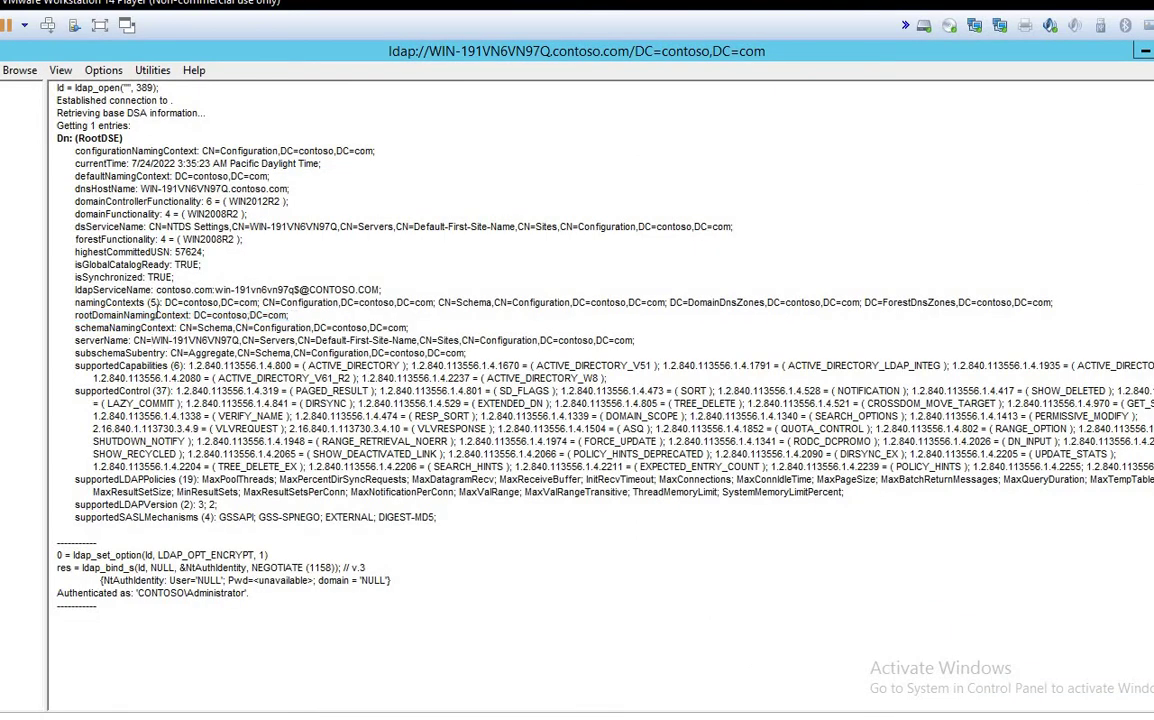
triple_click(155, 315)
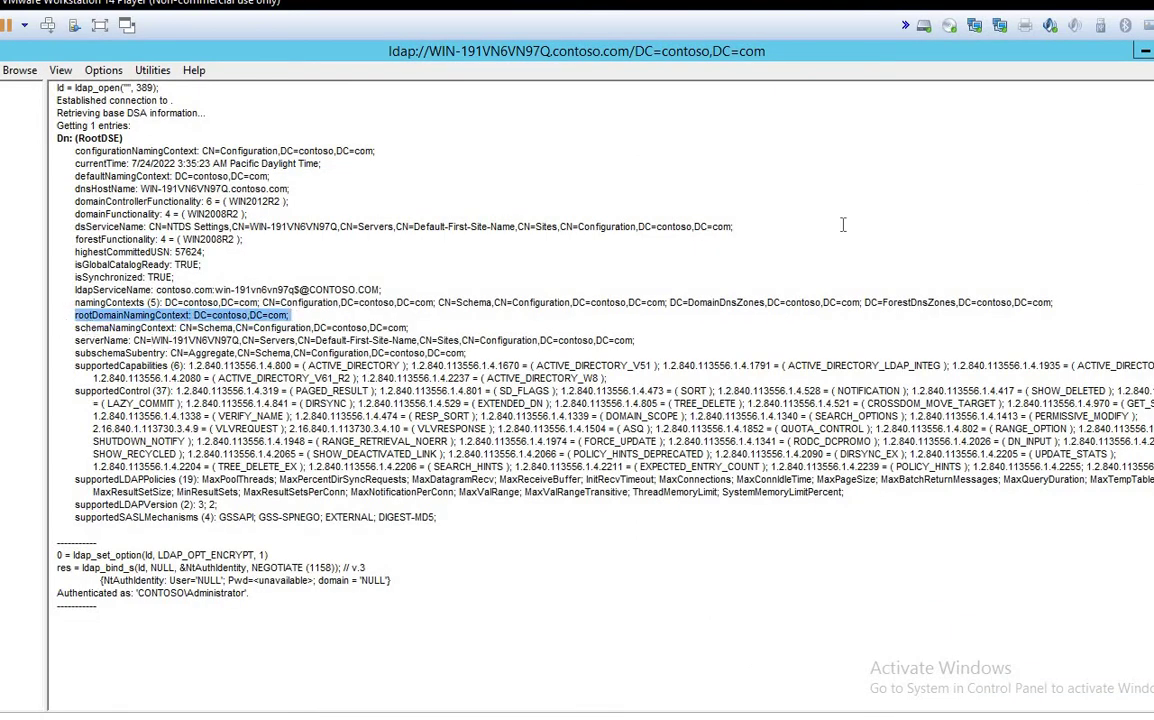
left_click_drag(289, 428, 218, 505)
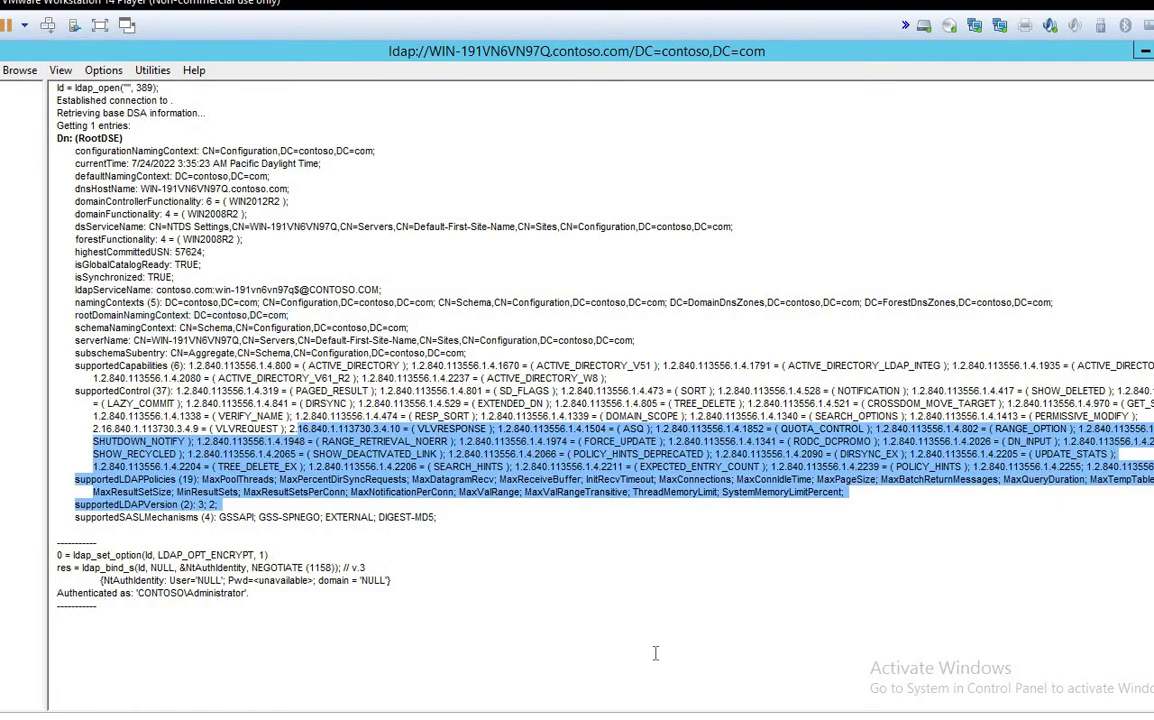
left_click_drag(55, 593, 258, 594)
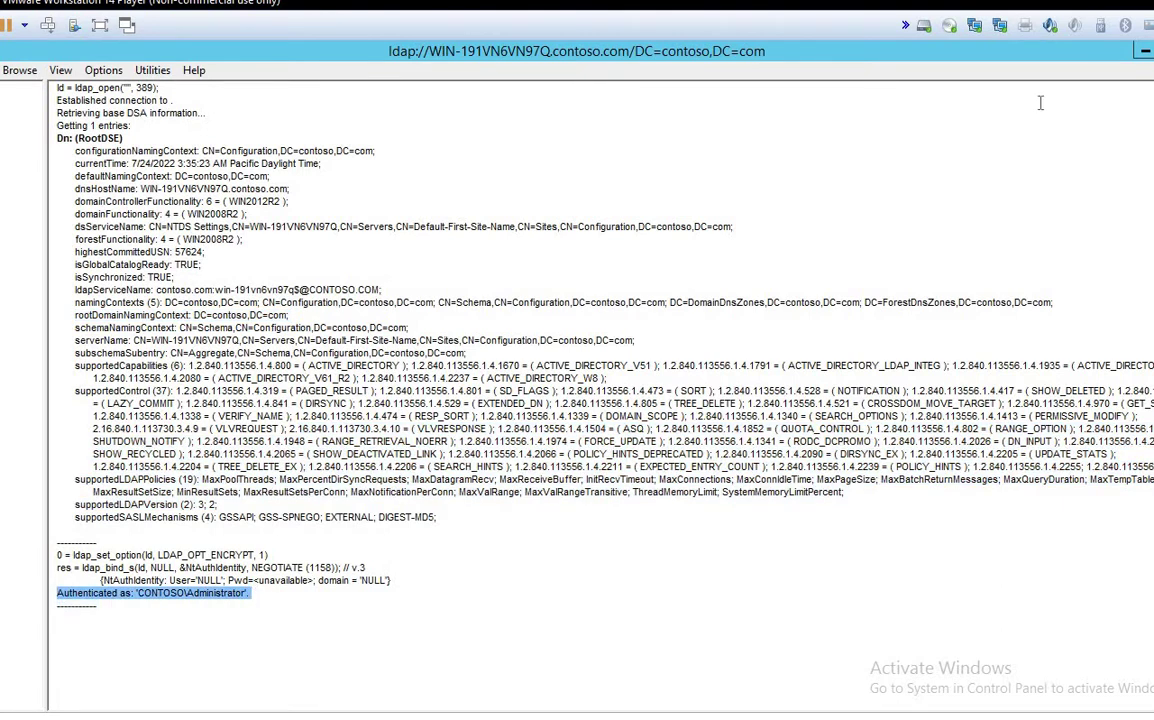
left_click(1143, 53)
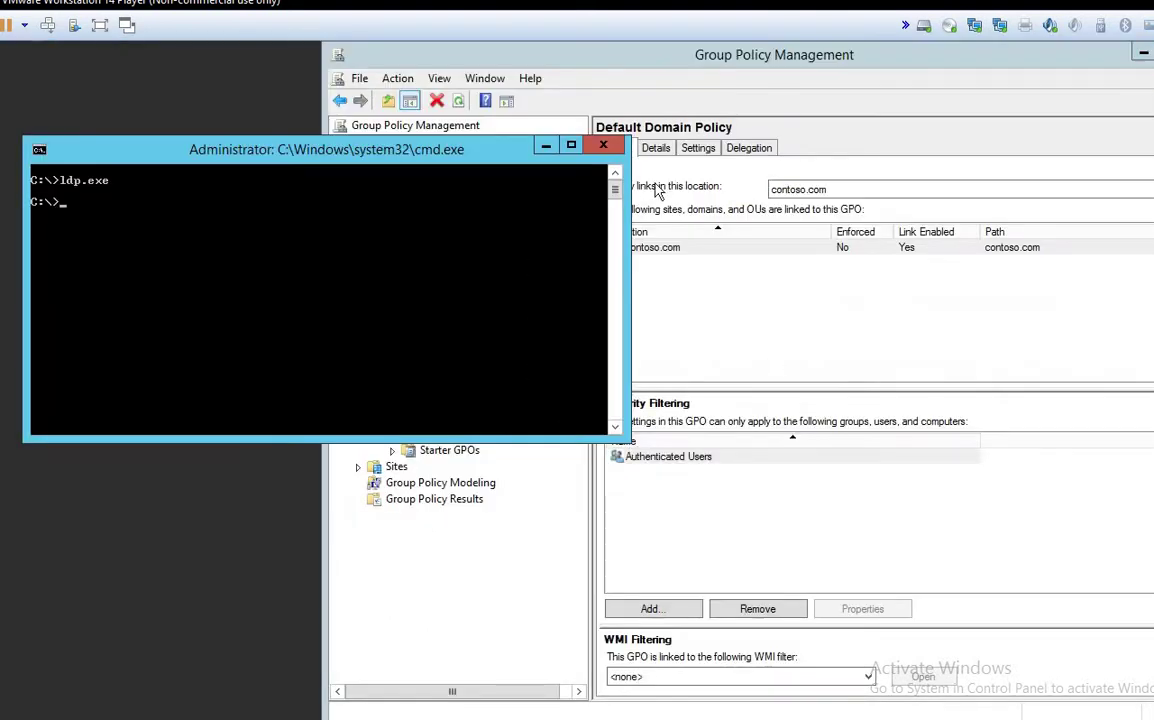
Step: Close the command prompt and switch to the Contosodc1 virtual machine
left_click(600, 147)
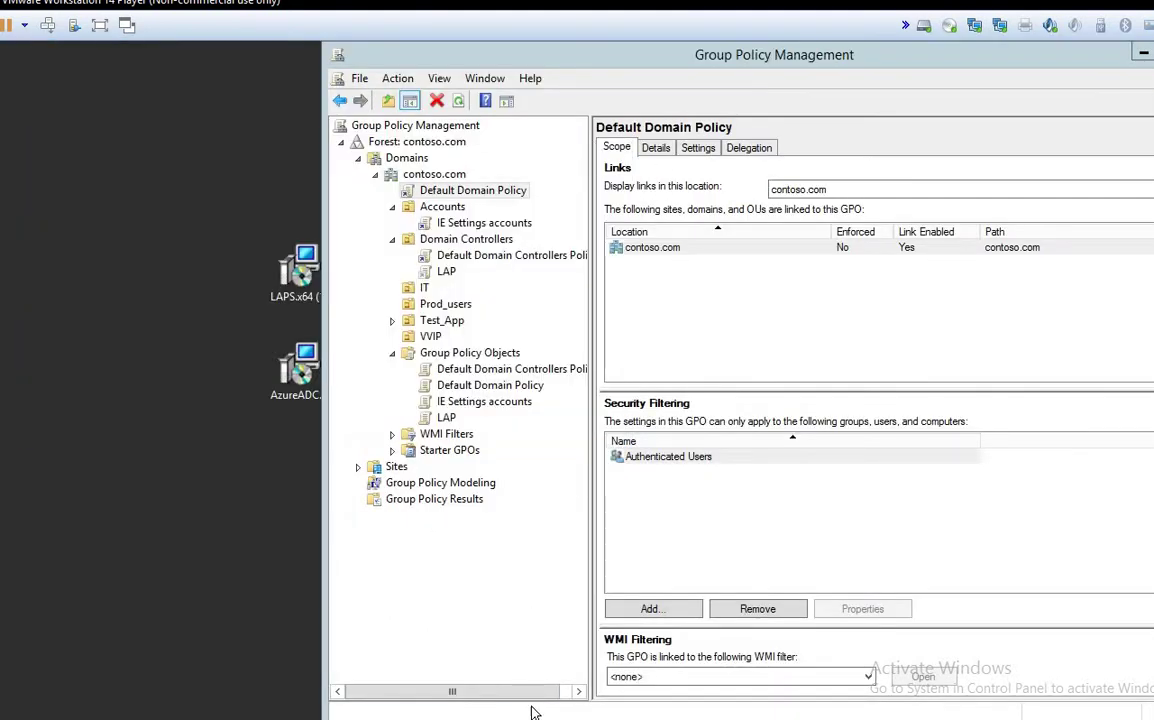
mouse_move(611, 718)
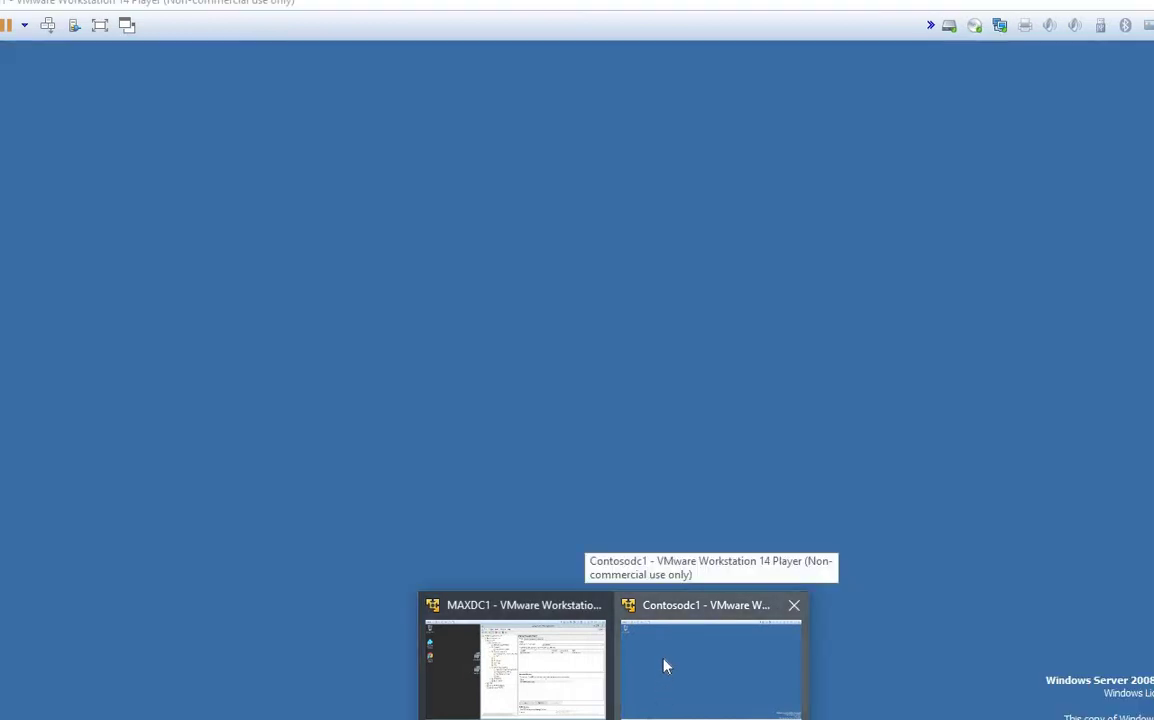
left_click(666, 666)
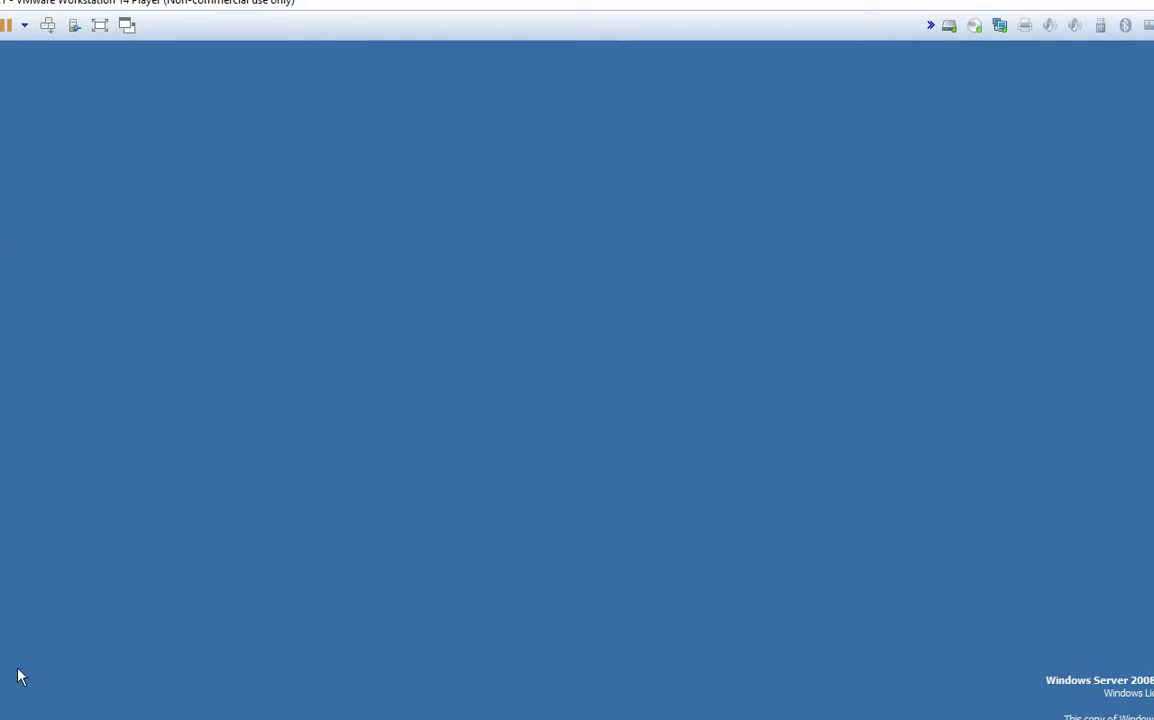
Step: Run dcpromo from the Run dialog to start domain controller promotion
key("super")
left_click(196, 650)
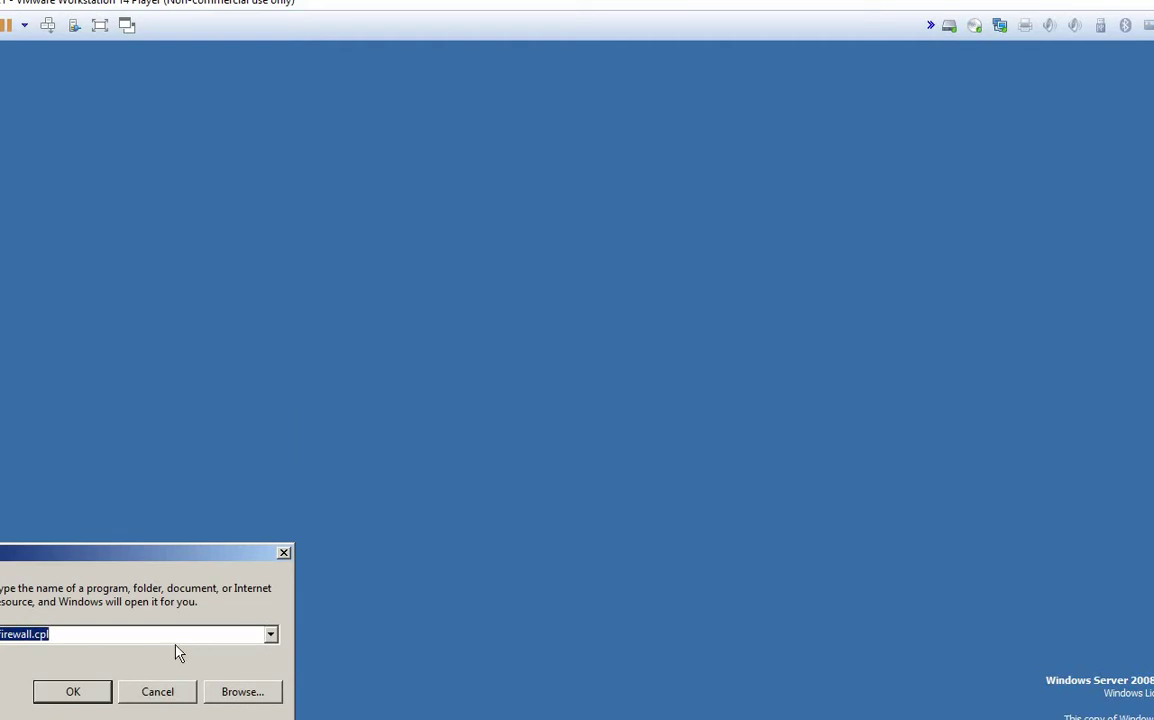
left_click_drag(99, 550, 491, 420)
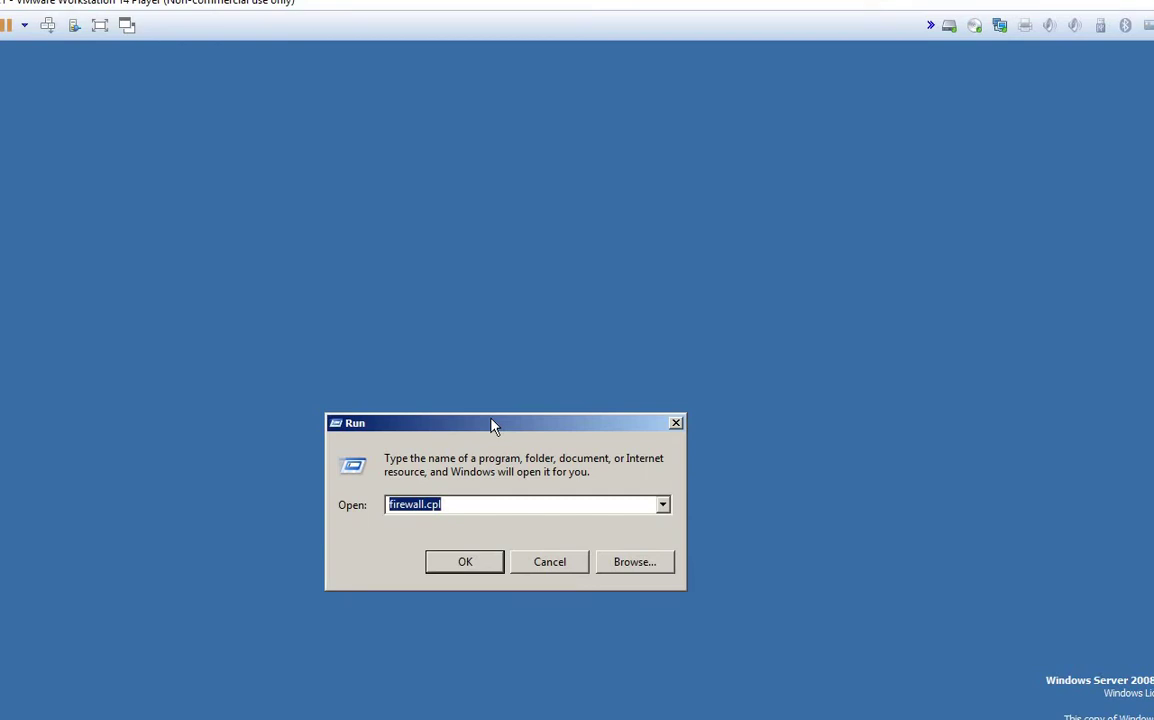
type("d")
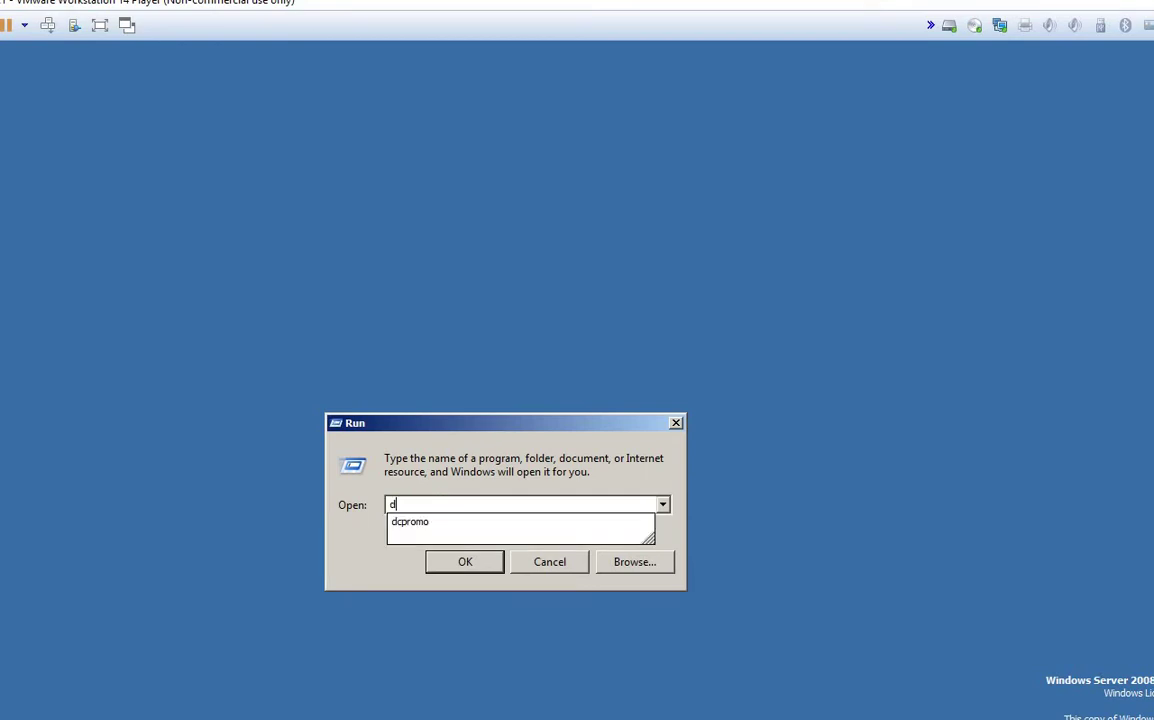
type("cpromo")
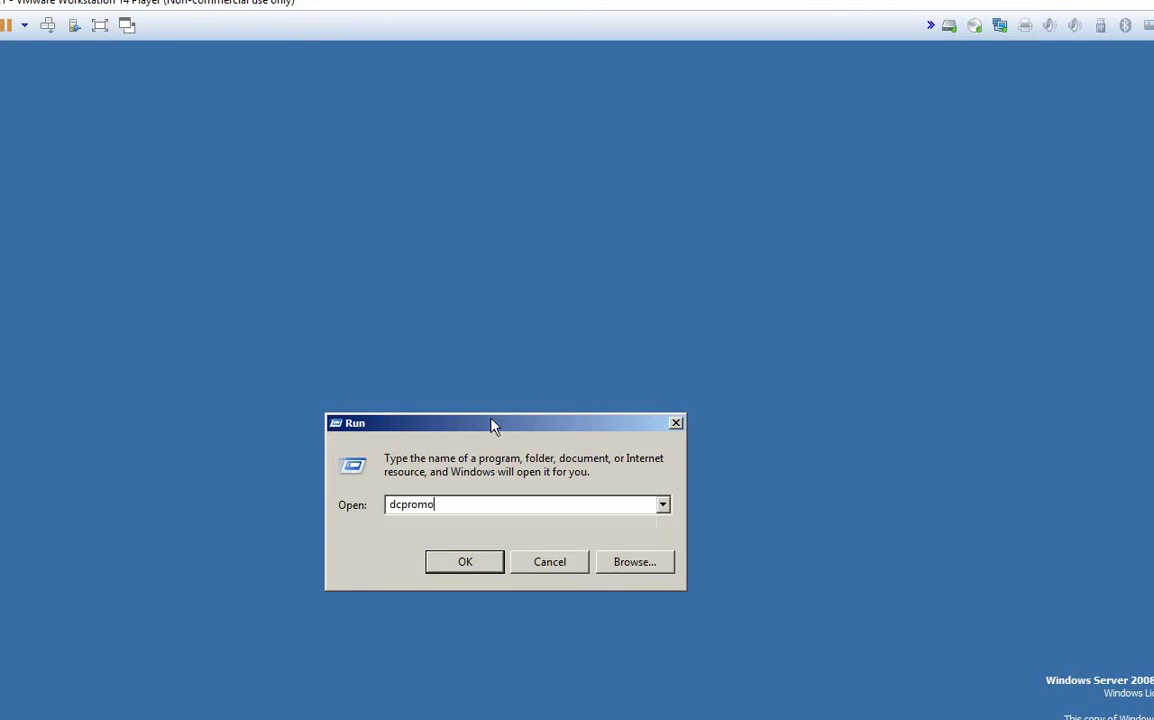
left_click(466, 568)
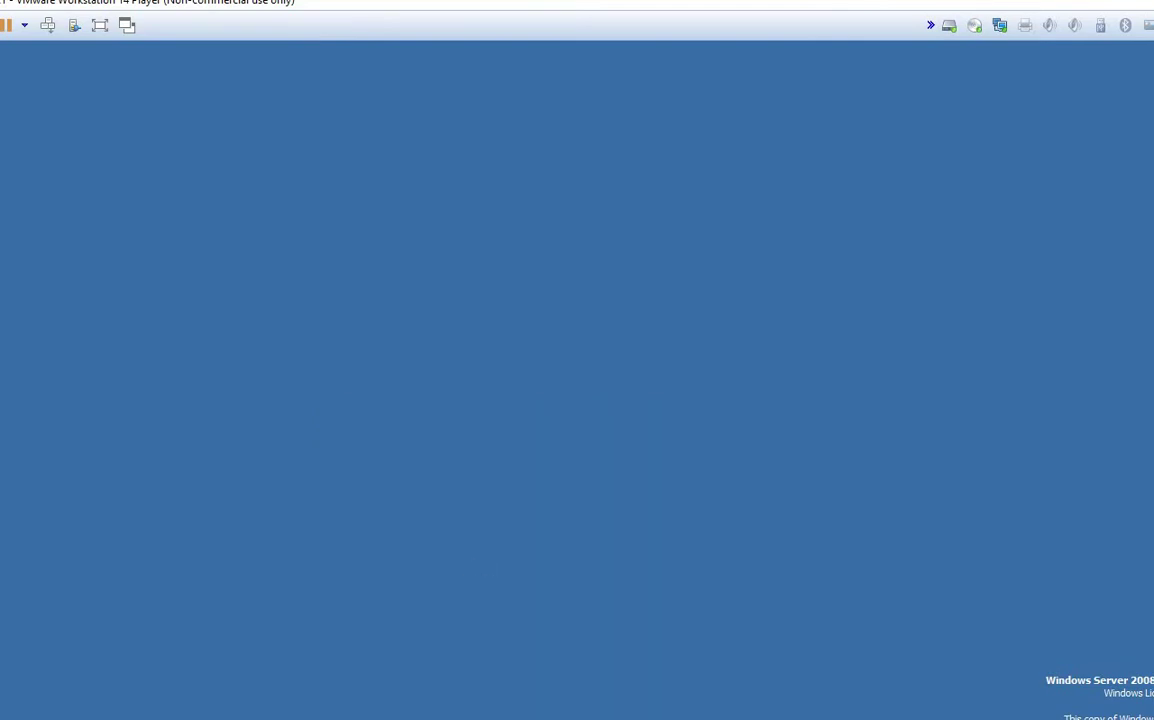
Step: Minimize Group Policy Management on MAXDC1, cancel a Run of dsa.msc, then return to Server Manager
left_click(529, 673)
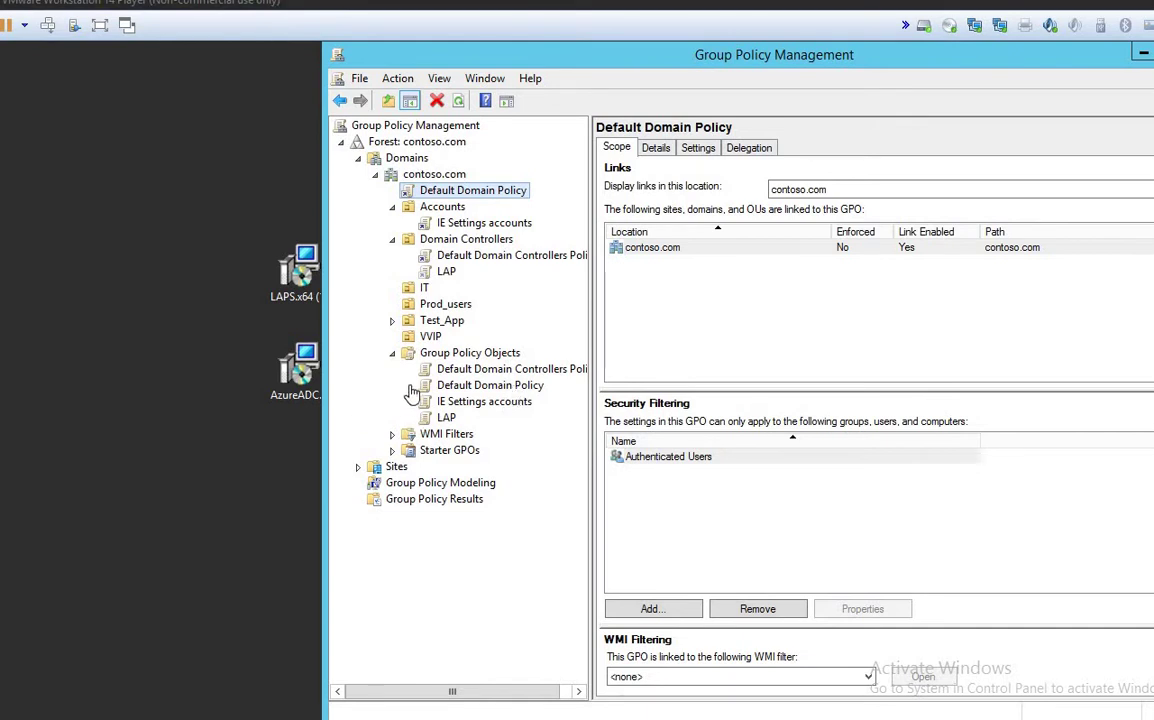
left_click(1143, 57)
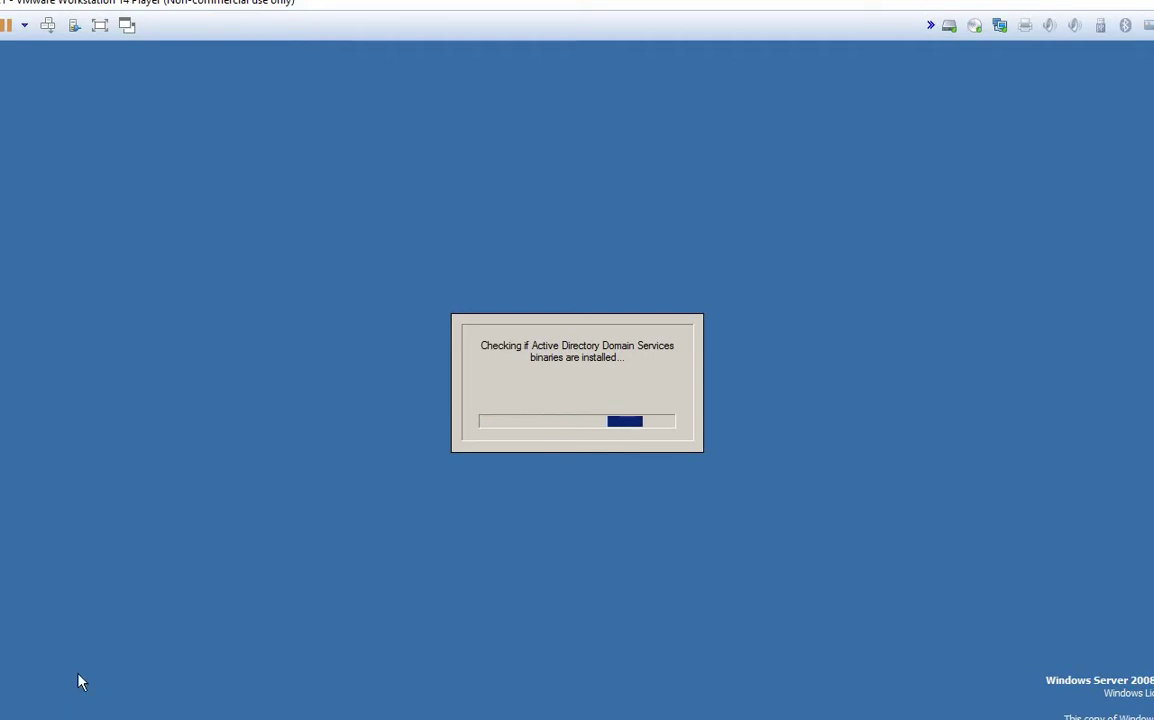
key("super")
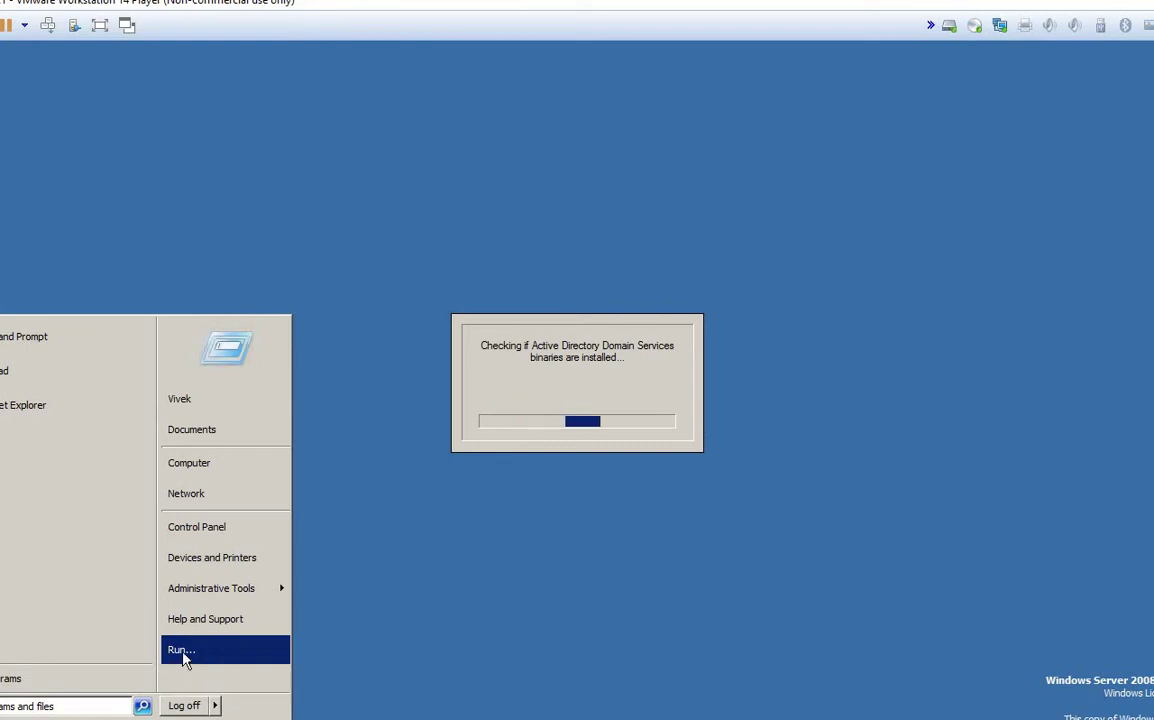
left_click(182, 651)
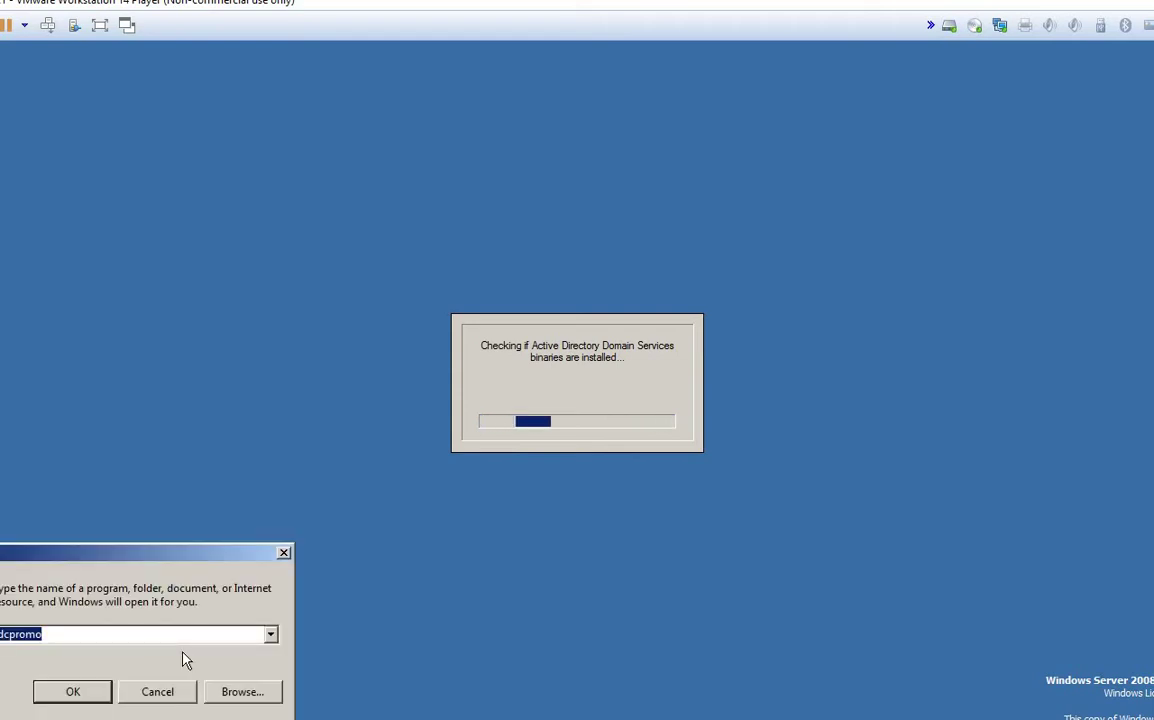
type("dsa.msc")
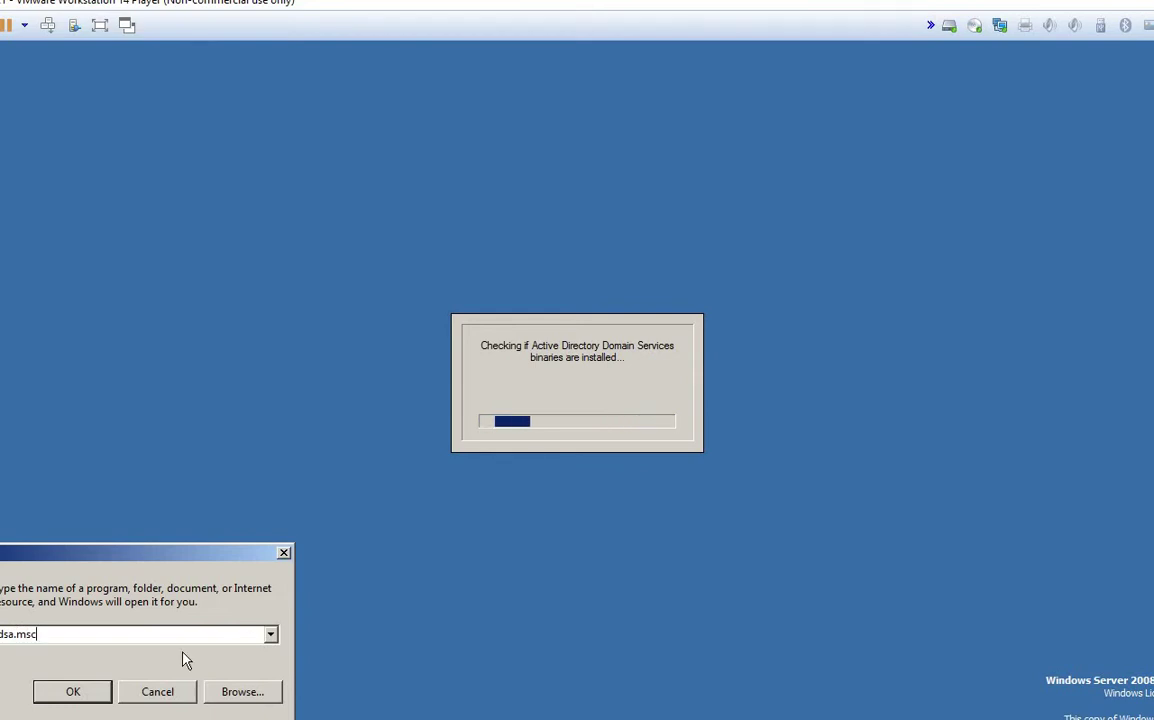
key("Down")
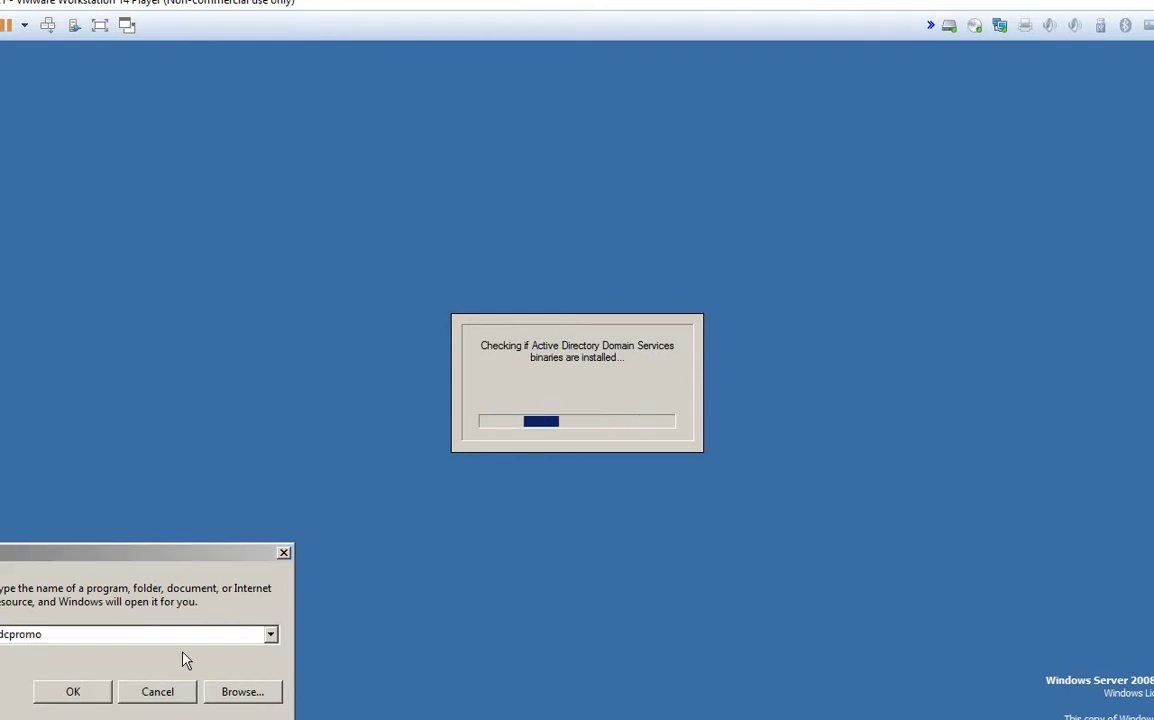
left_click(150, 692)
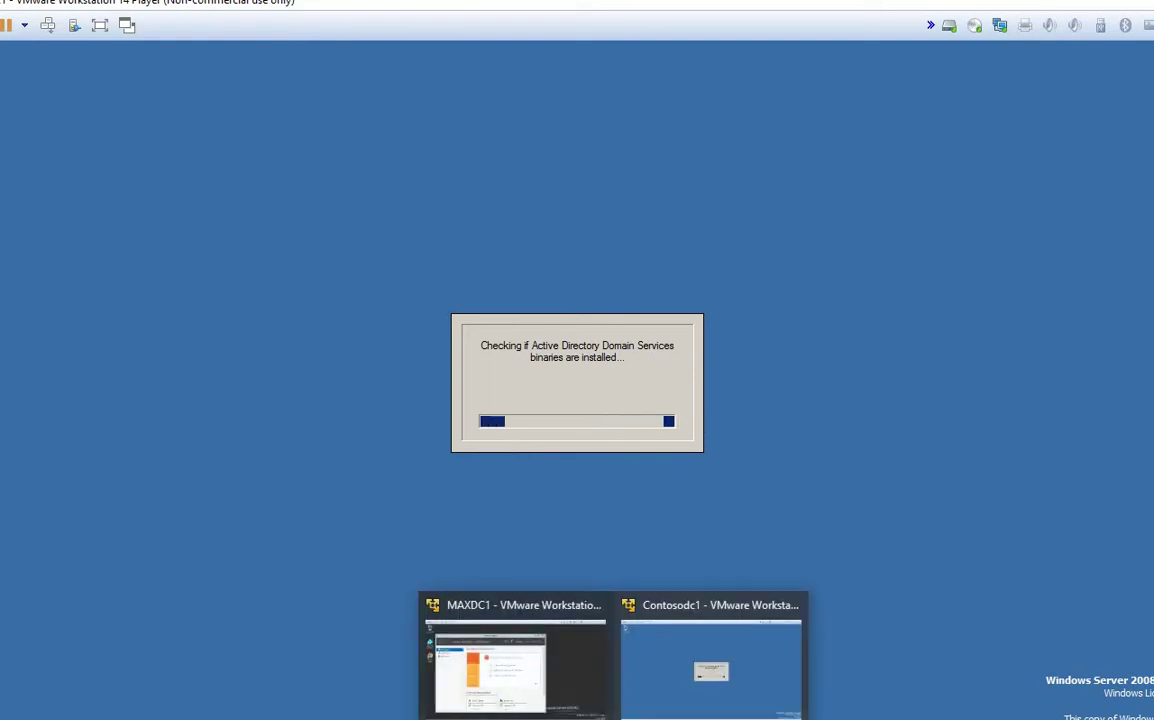
left_click(528, 690)
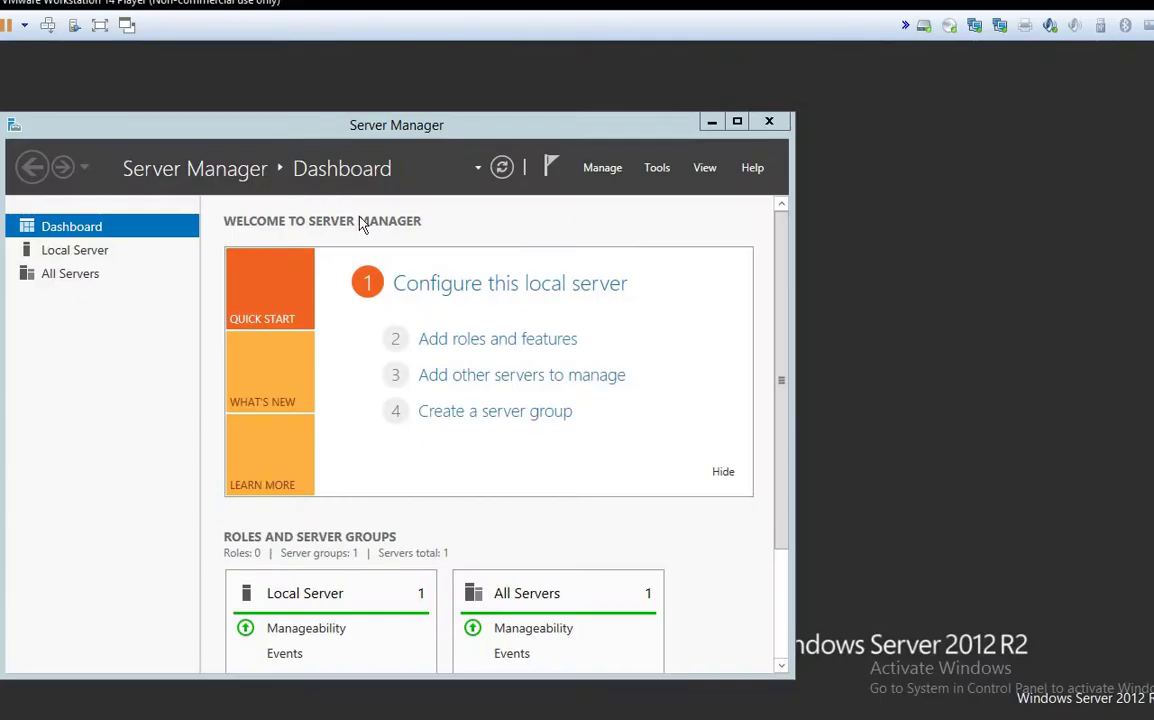
Step: Maximize Server Manager and launch Manage > Add Roles and Features, retrying after the inventory notice
left_click(737, 121)
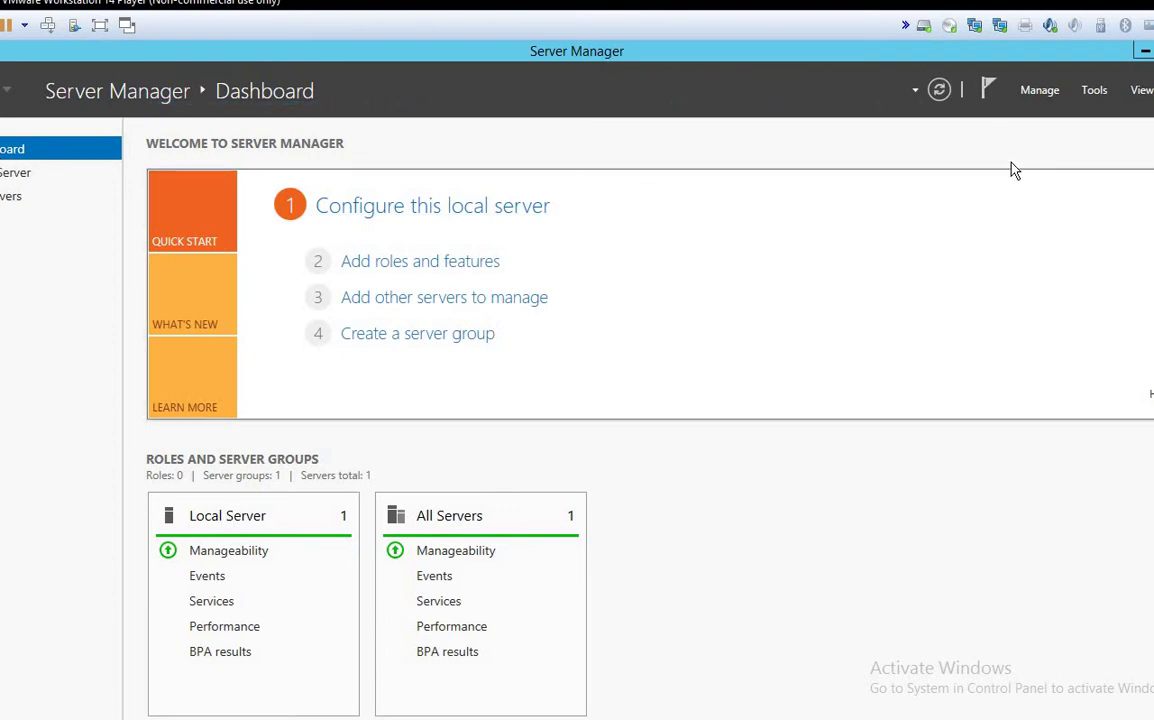
left_click(1031, 97)
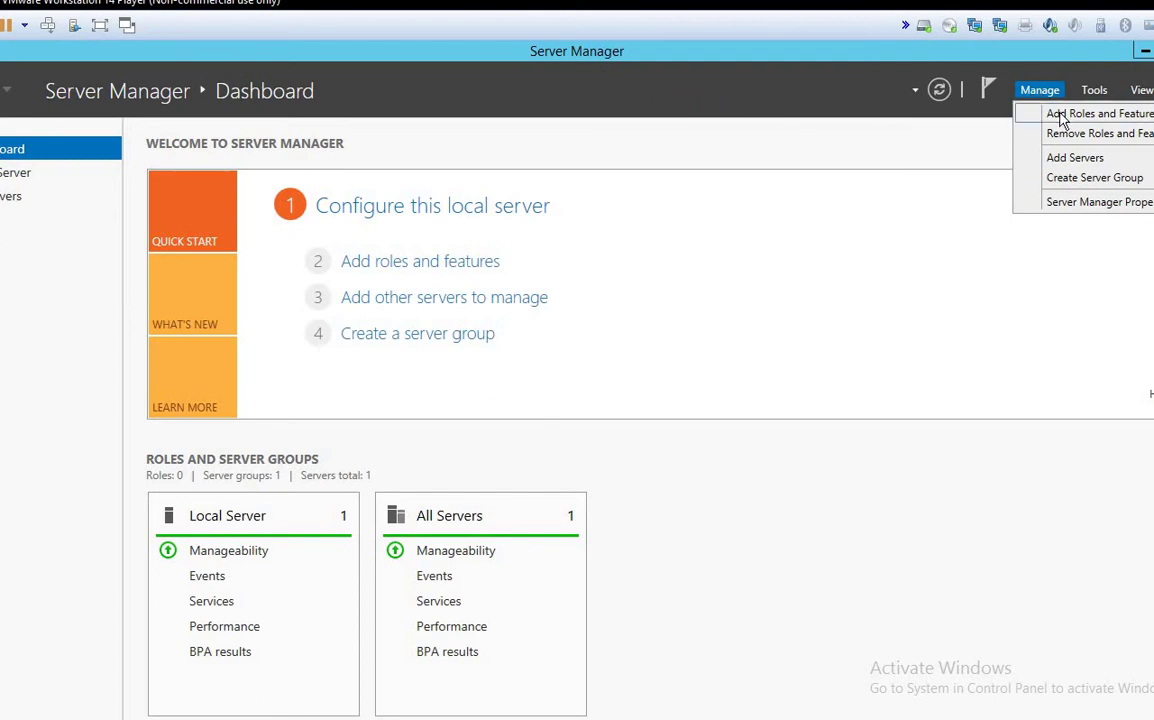
left_click(1062, 115)
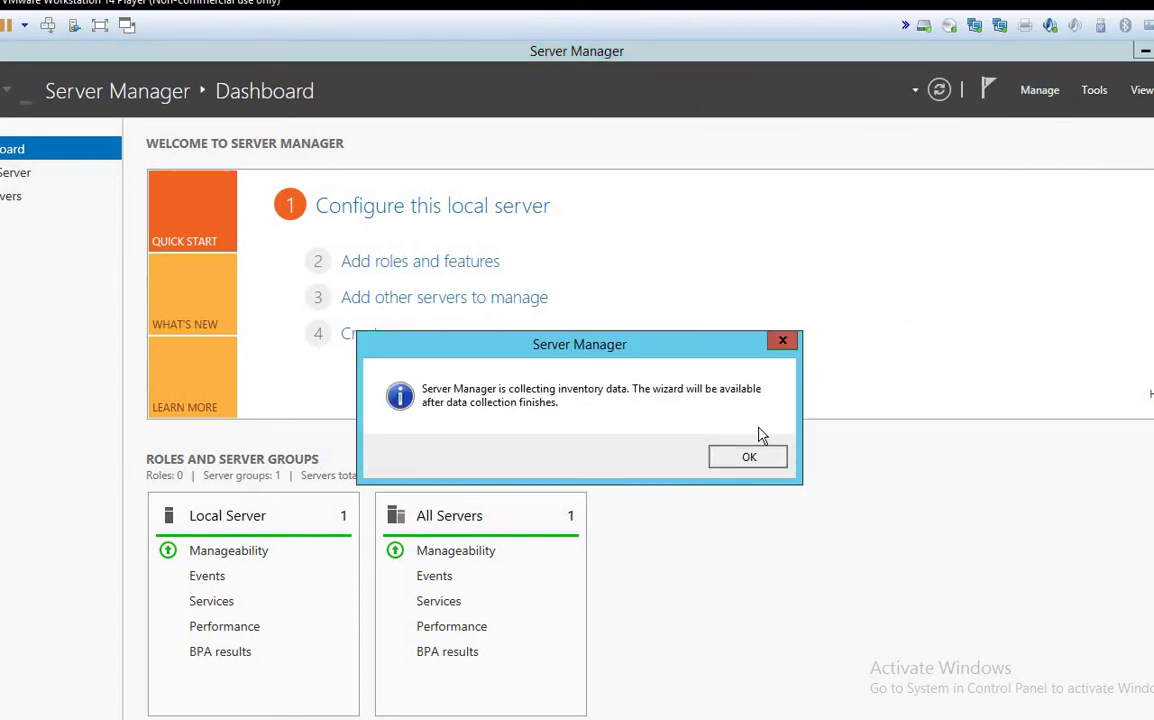
left_click(737, 458)
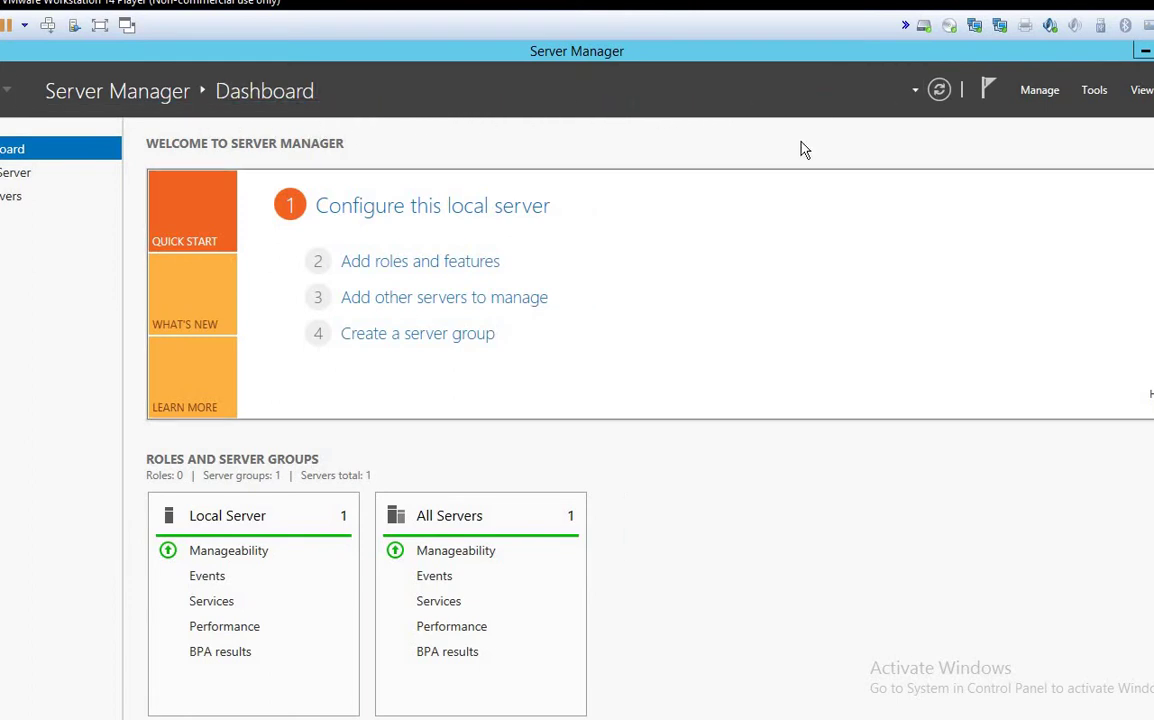
left_click(1042, 93)
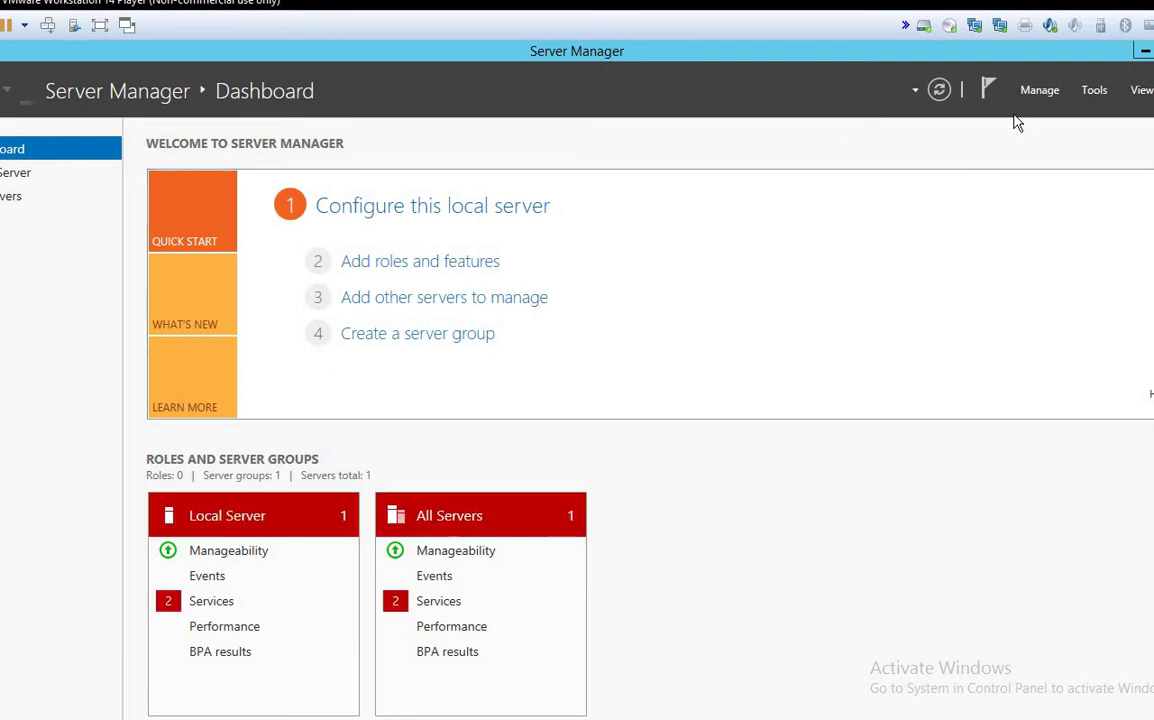
left_click(1034, 120)
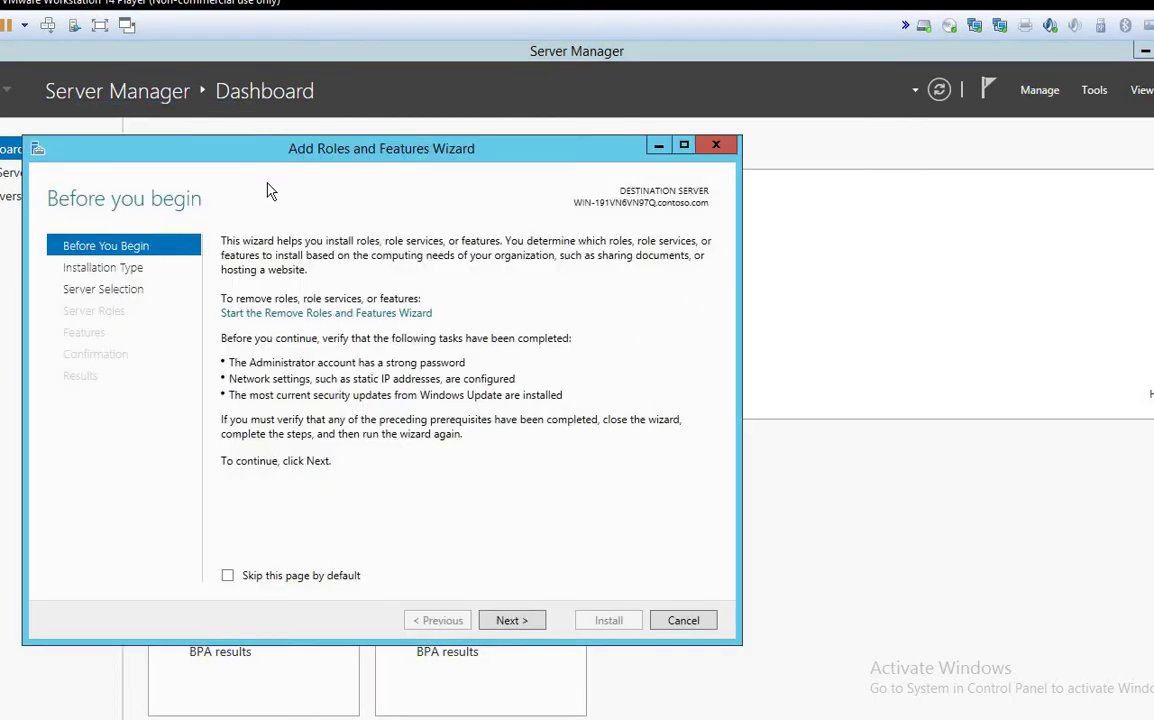
Step: Advance the Add Roles wizard with role-based installation to Select destination server, then switch to Contosodc1
left_click_drag(321, 155, 381, 112)
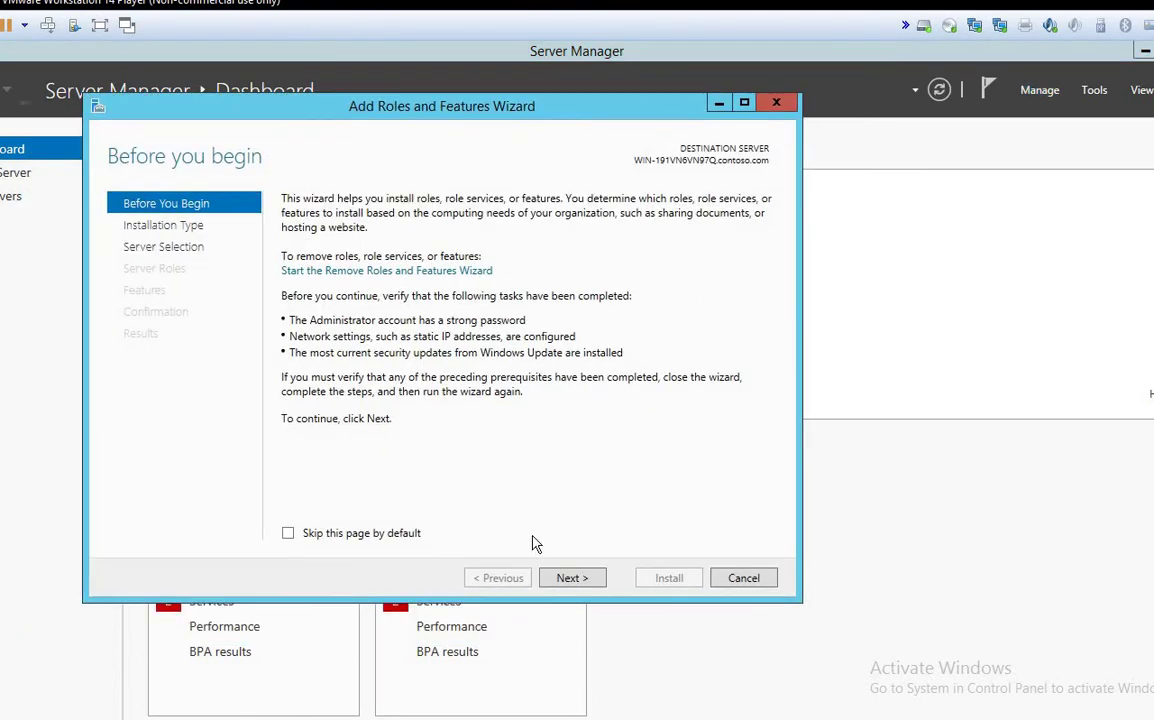
left_click(572, 579)
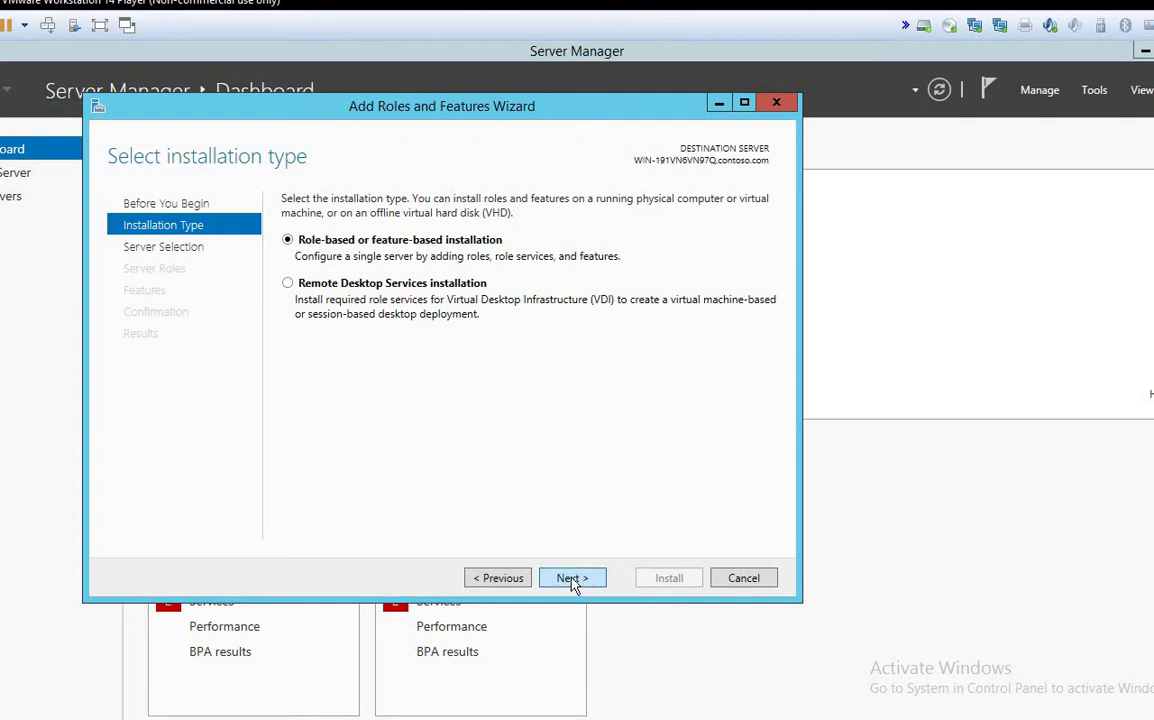
key("Return")
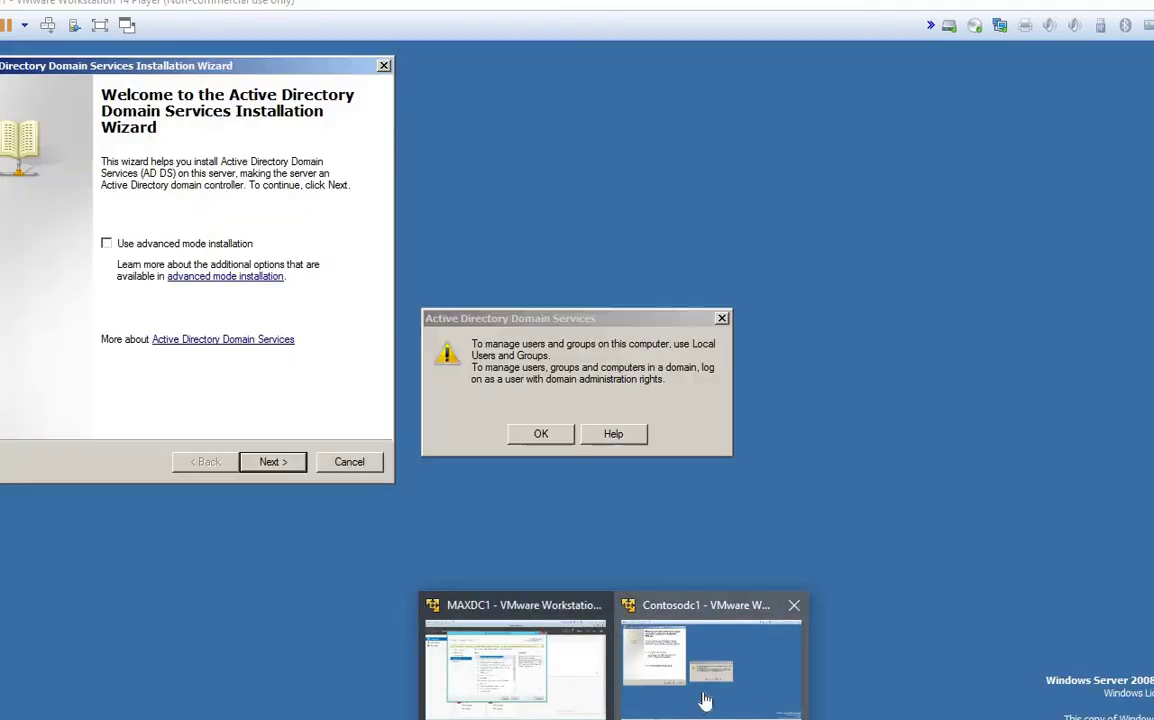
left_click(708, 698)
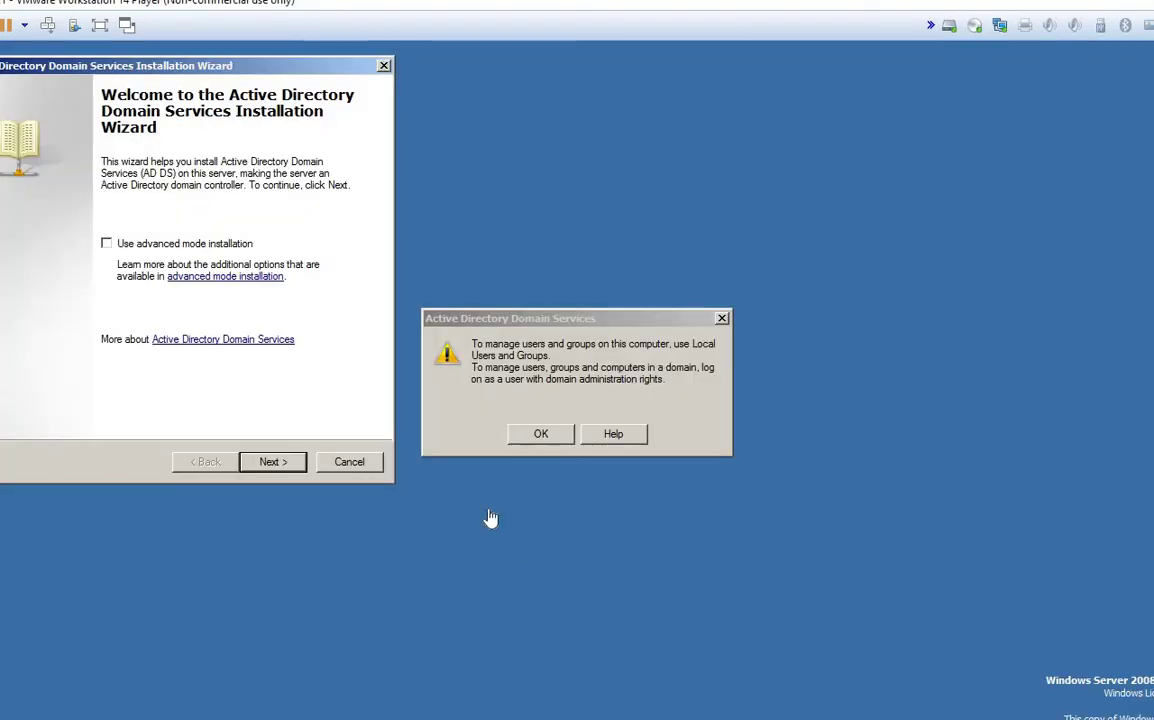
Step: Dismiss the domain administration rights notice and close Active Directory Users and Computers
left_click(541, 436)
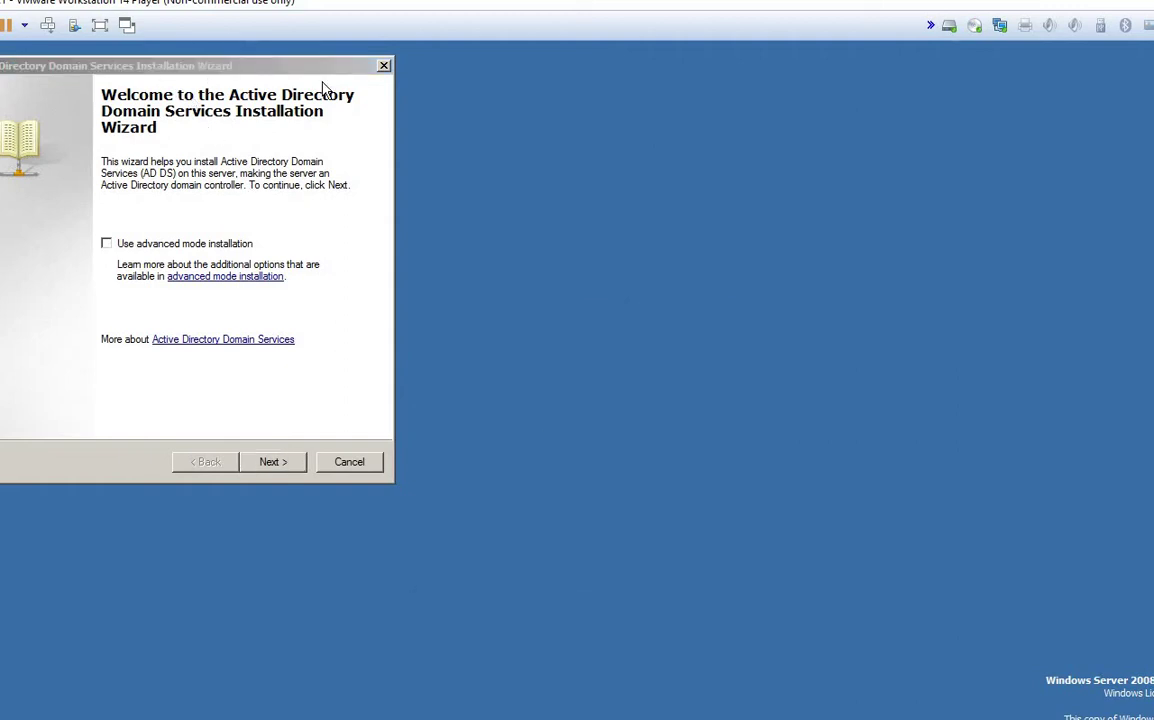
left_click(290, 70)
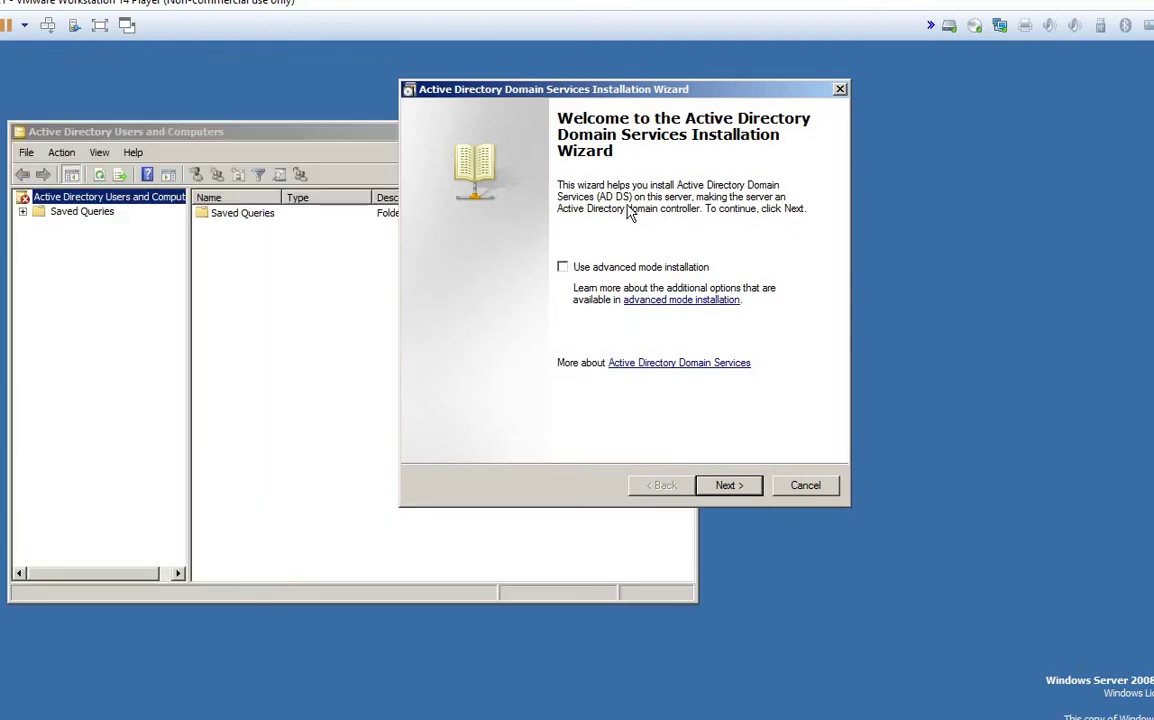
right_click(285, 132)
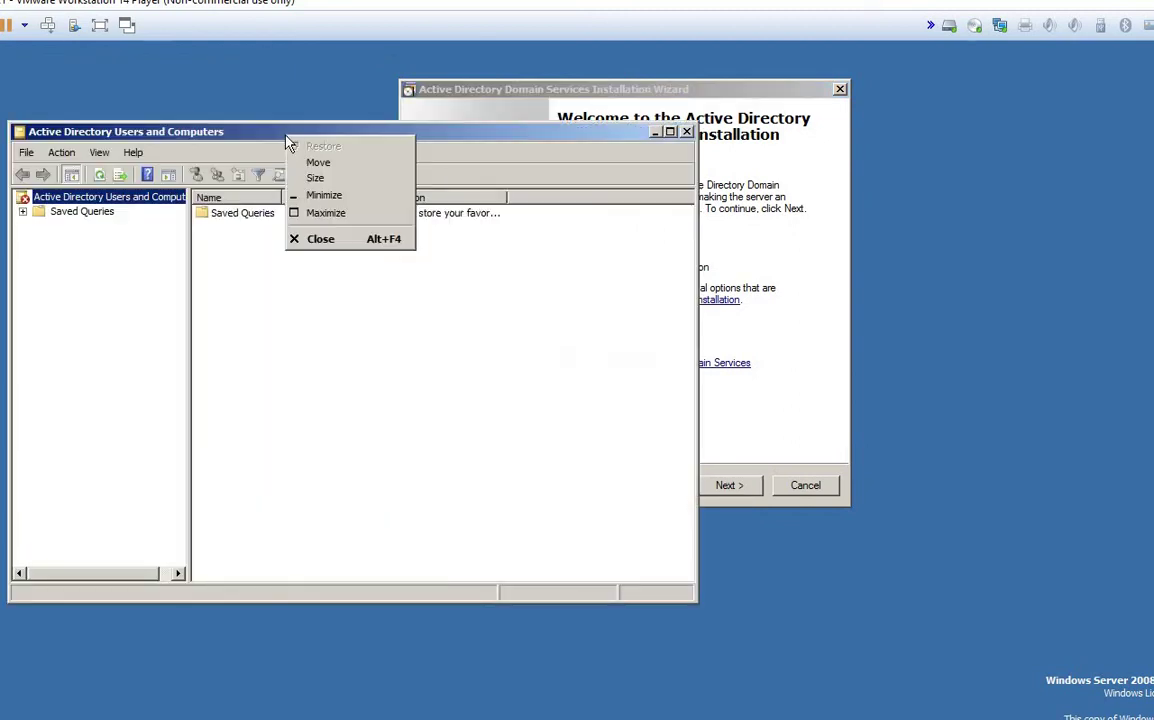
left_click(318, 239)
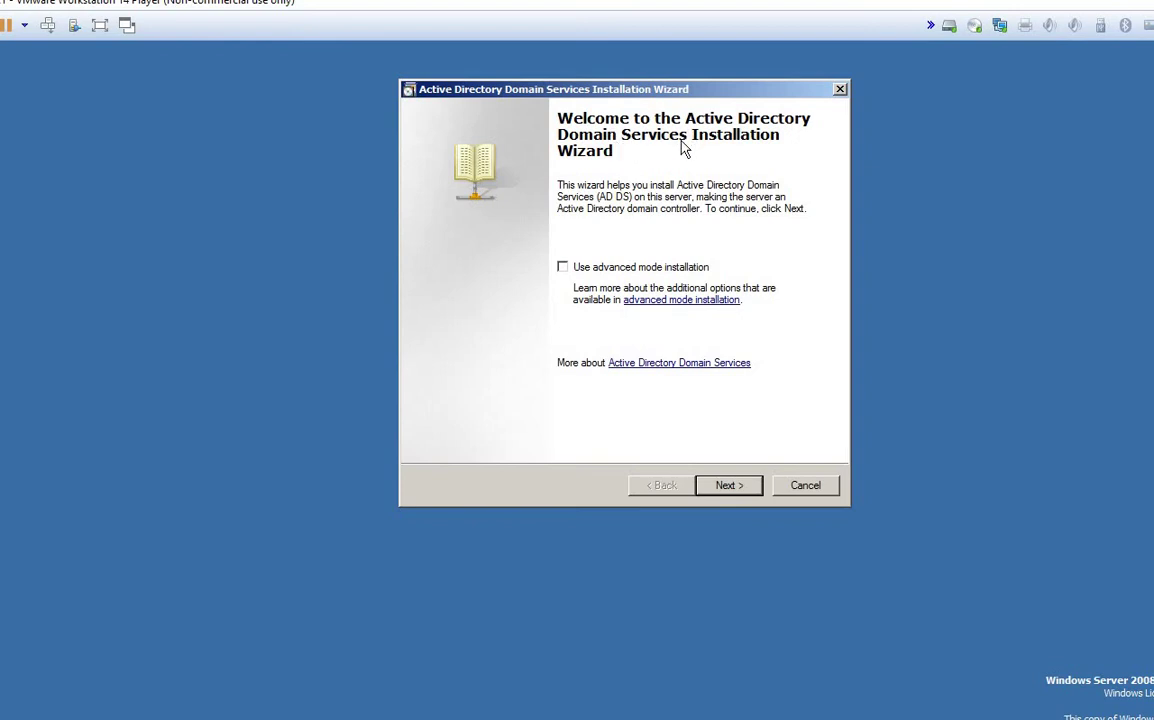
Step: Move the AD DS wizard past the Welcome and Operating System Compatibility pages
left_click(720, 493)
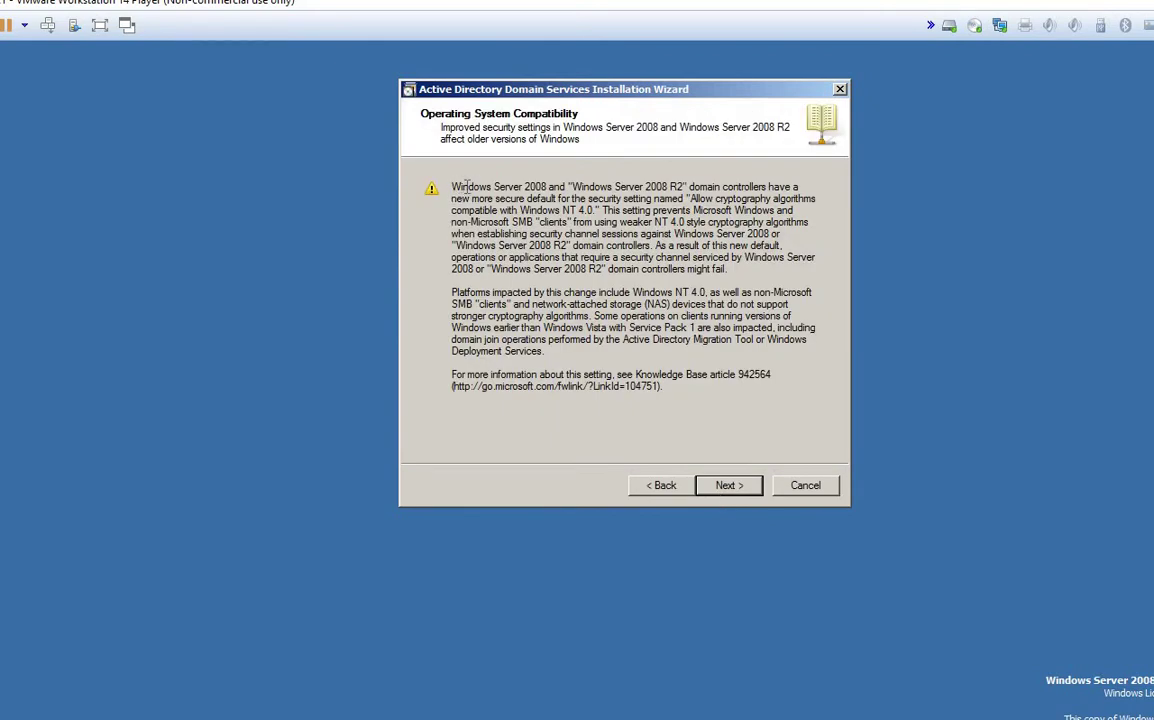
left_click_drag(467, 187, 750, 463)
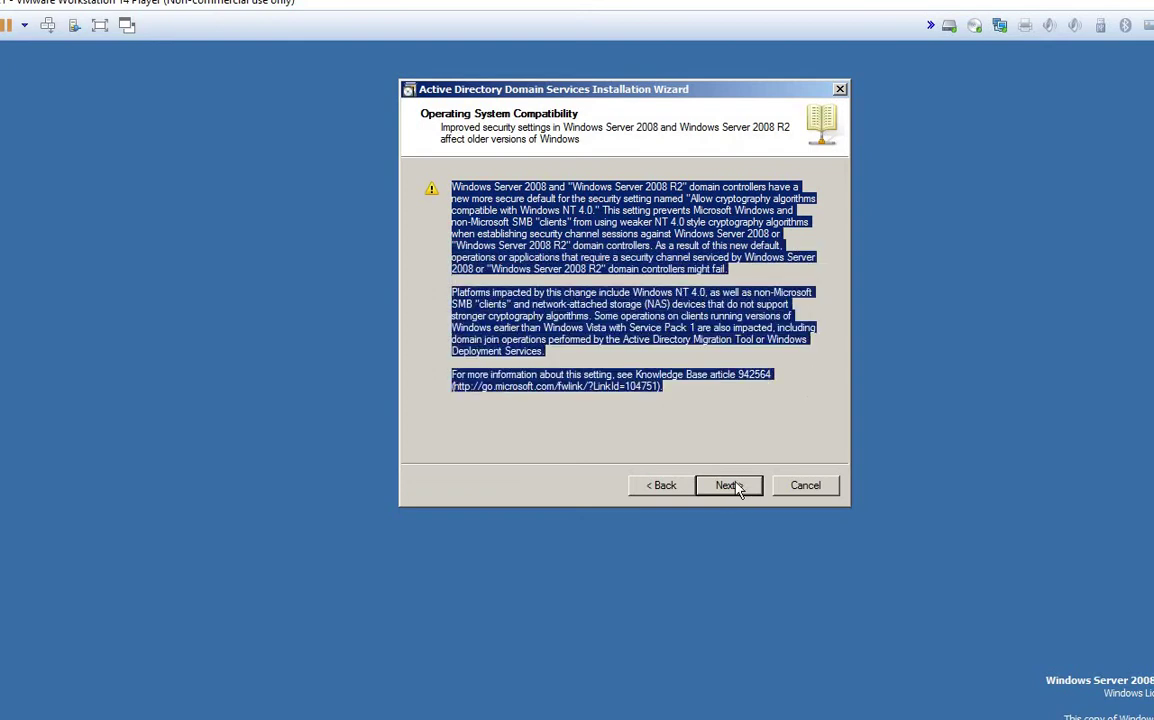
left_click(732, 483)
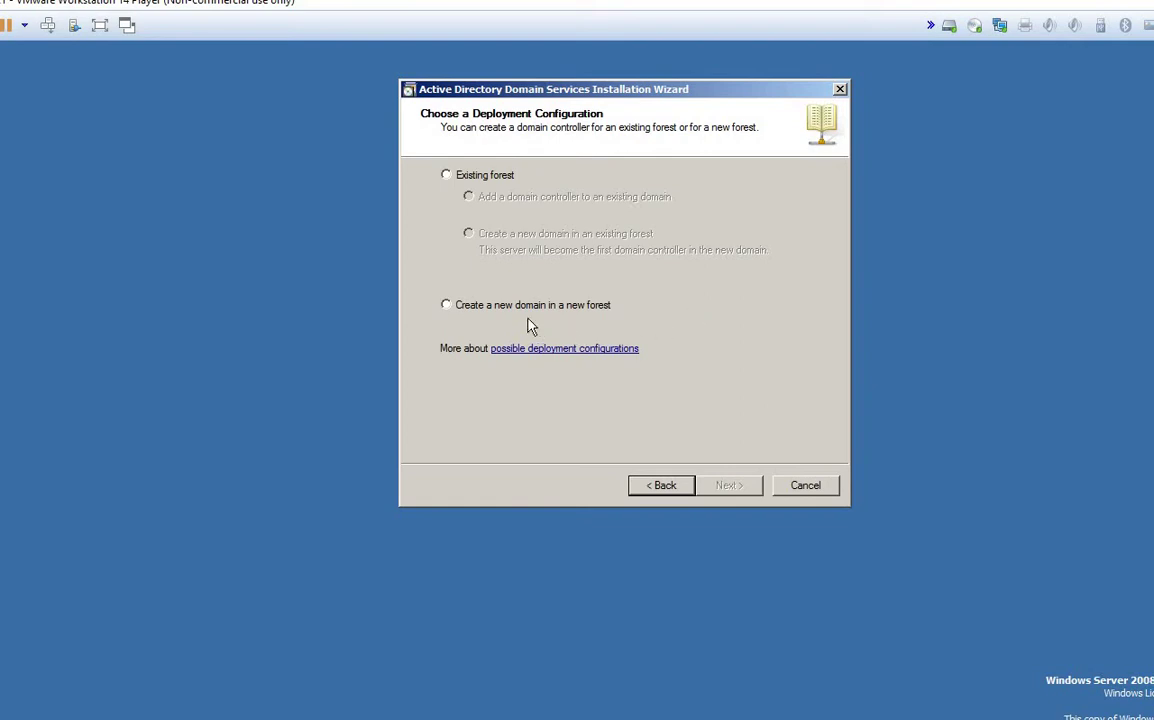
Step: Choose 'Create a new domain in a new forest', check MAXDC1's roles wizard, then return to Contosodc1
left_click(456, 316)
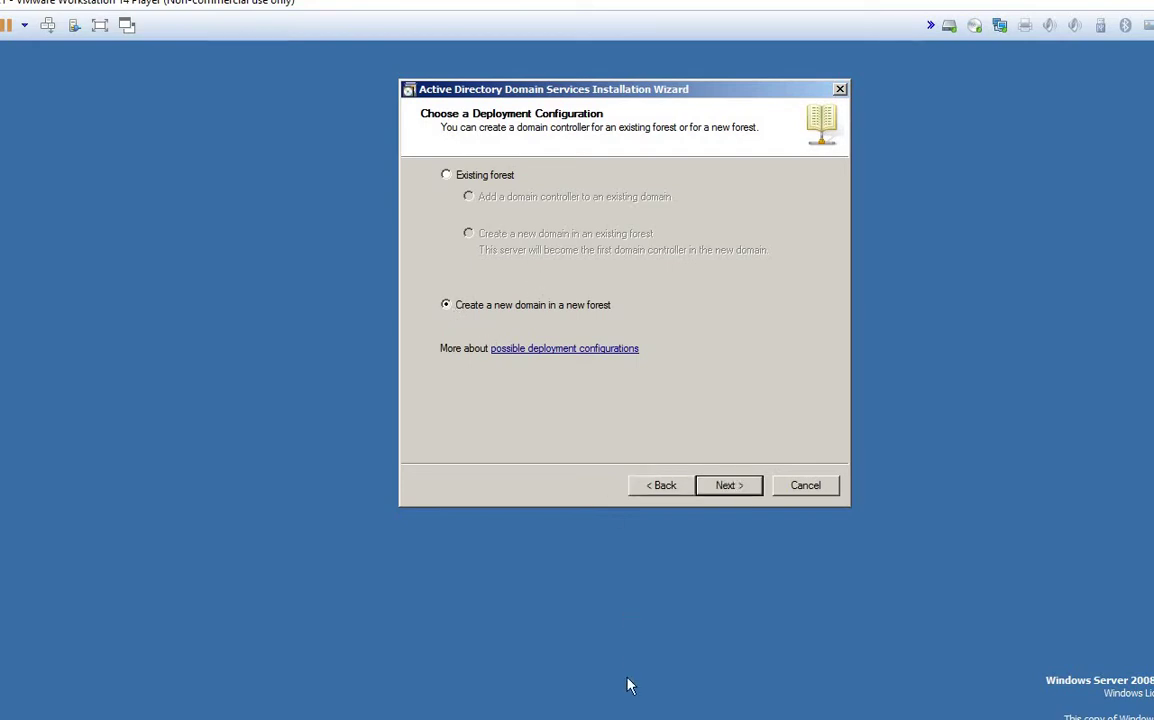
left_click(467, 600)
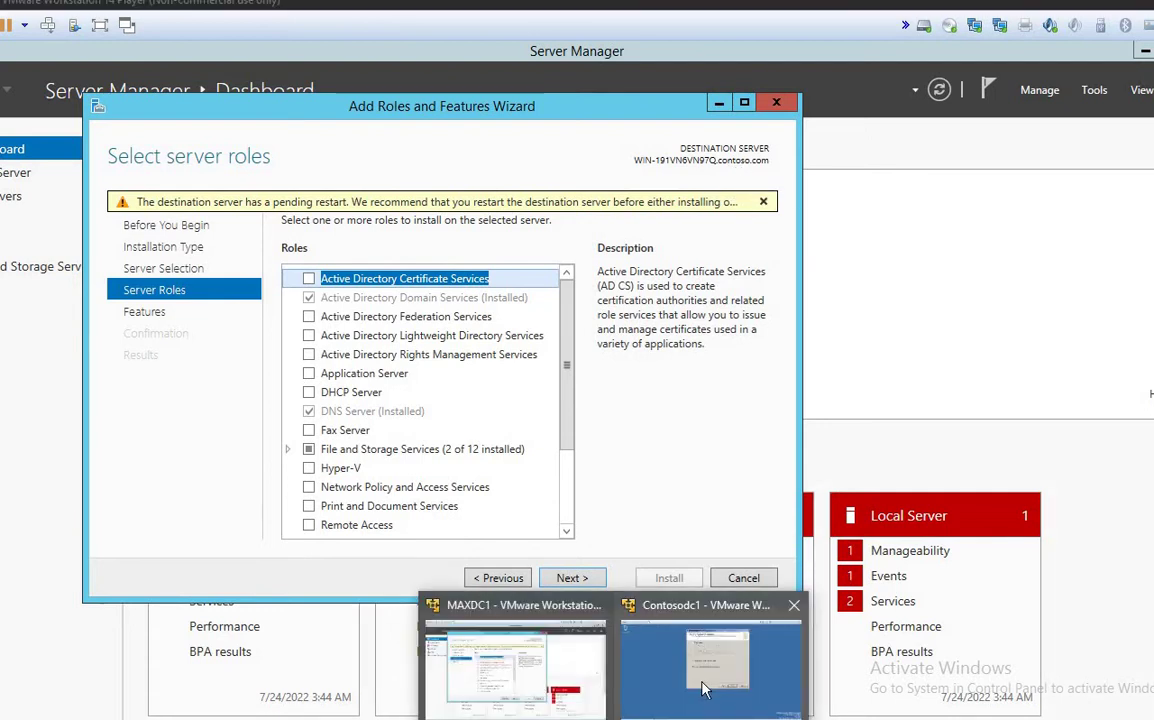
left_click(705, 690)
mouse_move(640, 715)
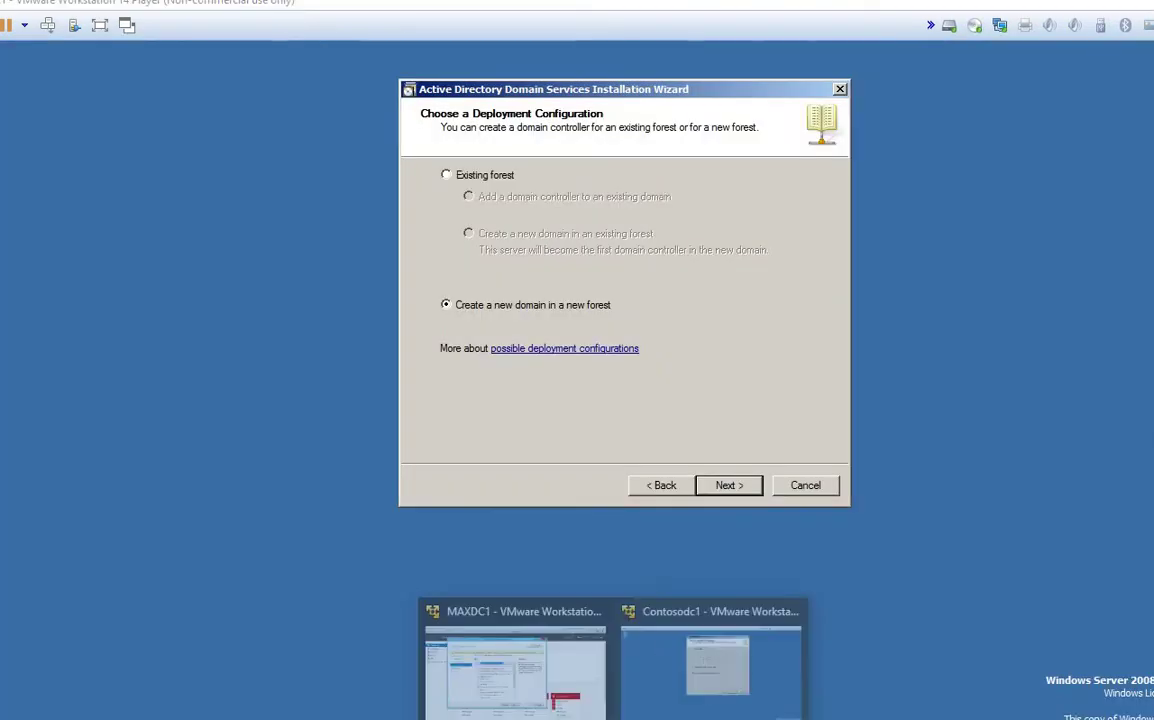
left_click(476, 628)
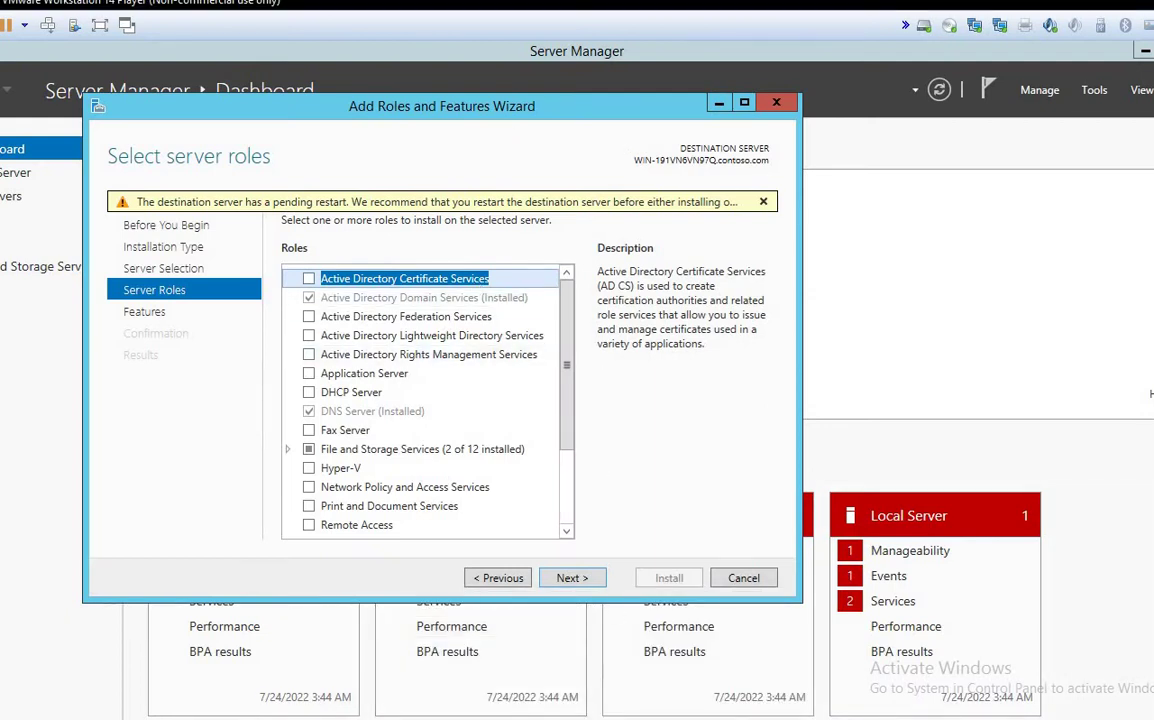
left_click(700, 688)
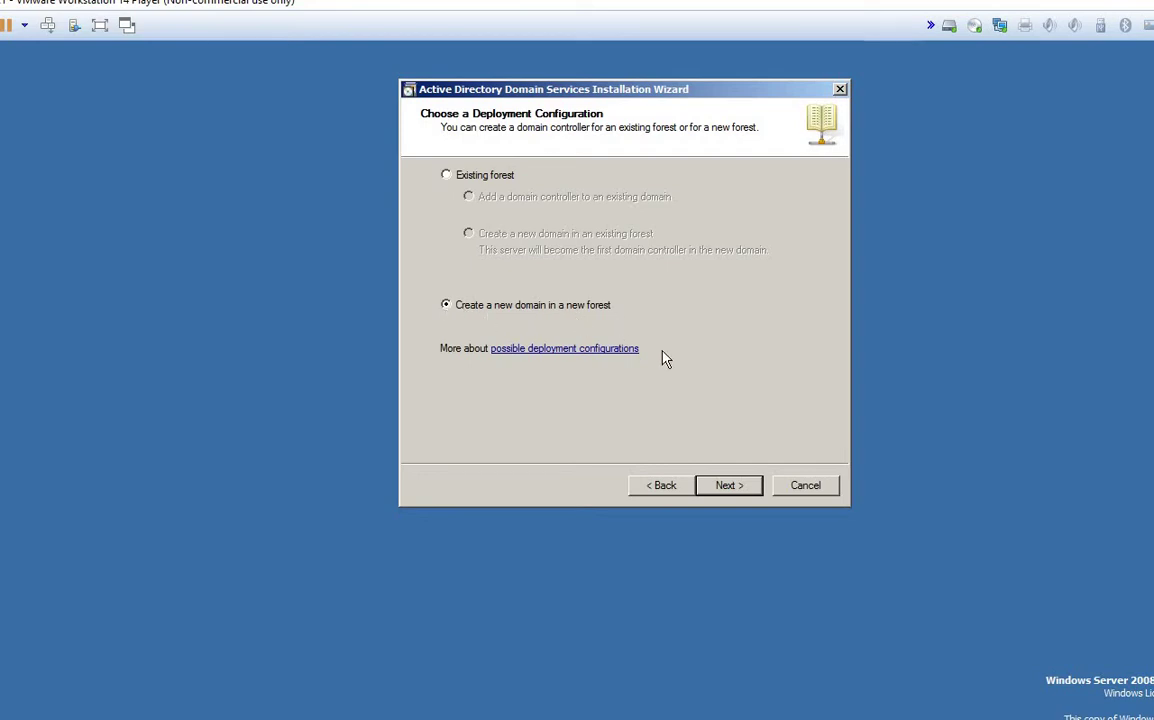
Step: Choose Existing forest with 'Add a domain controller to an existing domain' and continue to Network Credentials
left_click(447, 176)
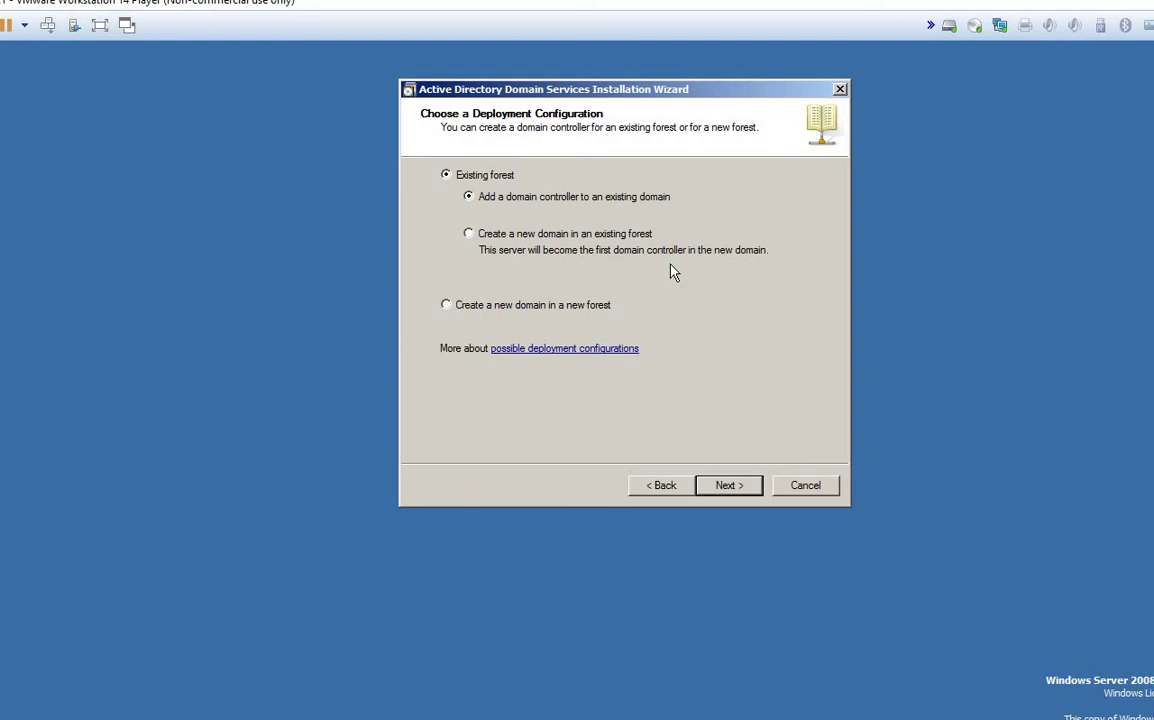
left_click(575, 240)
left_click(730, 487)
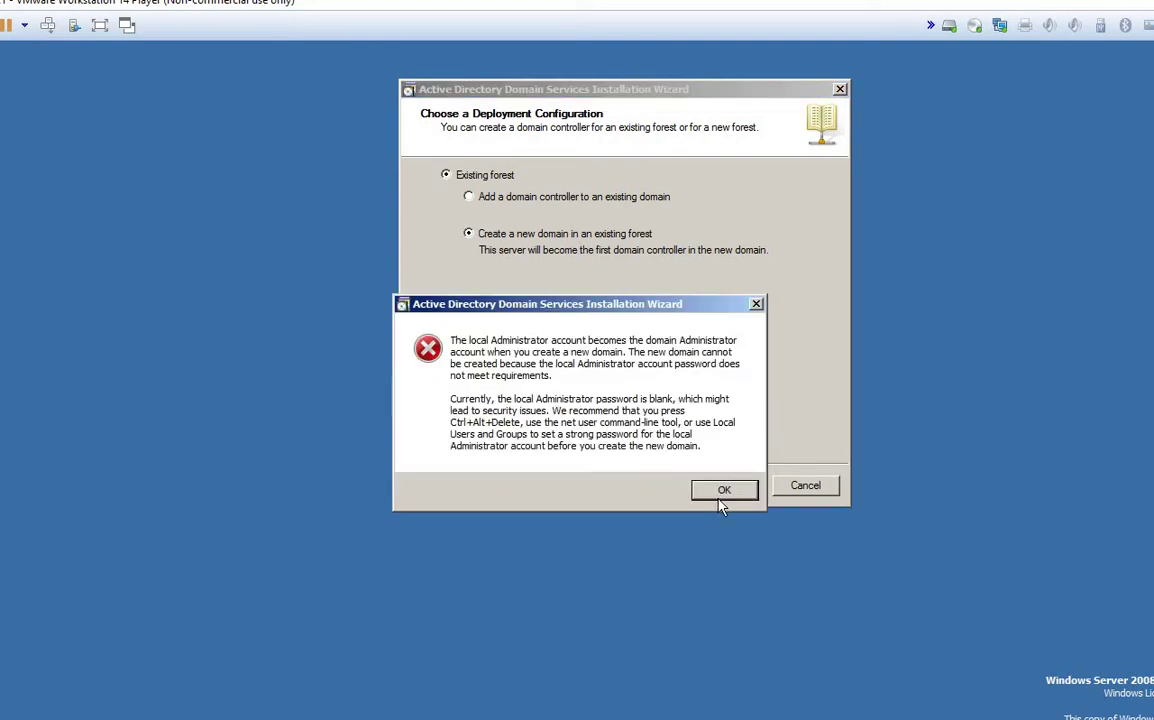
left_click(724, 494)
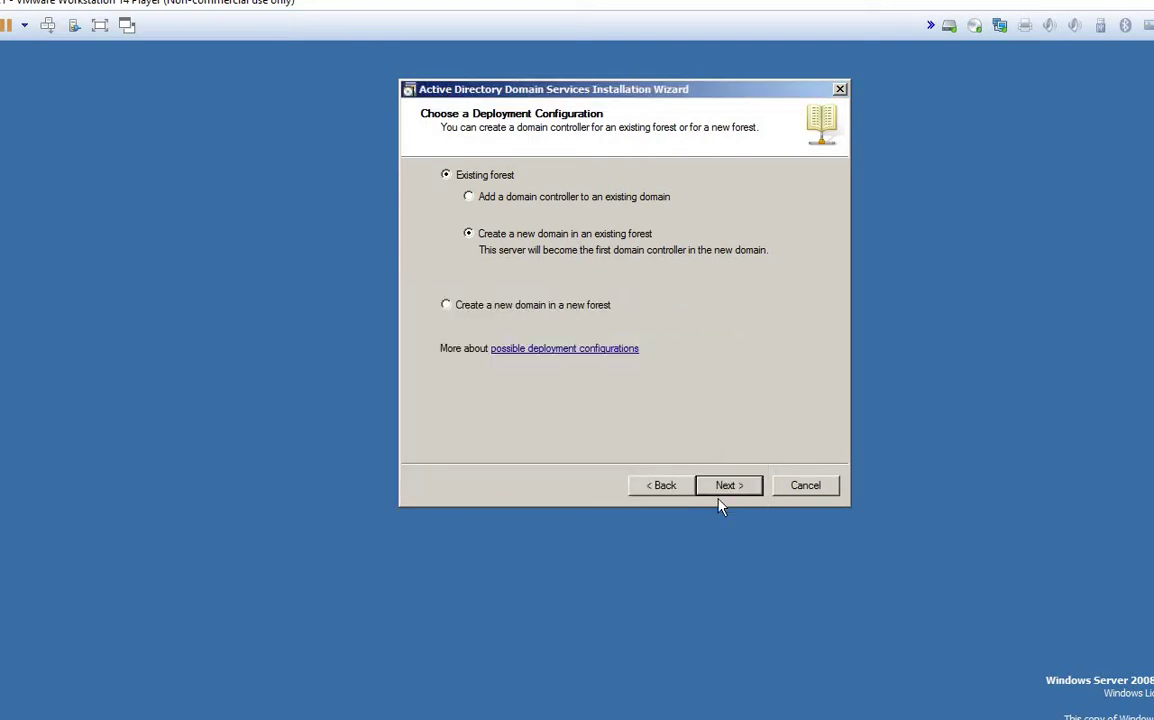
left_click(469, 234)
left_click(504, 203)
left_click(729, 485)
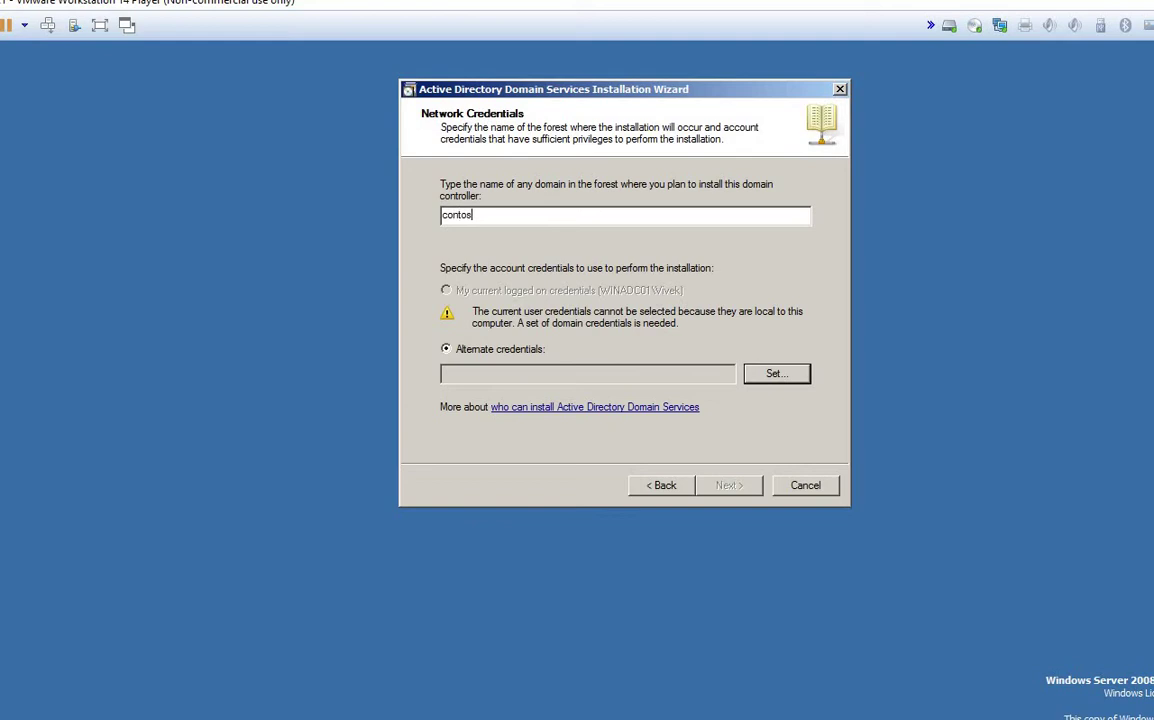
Step: Enter contoso.com with the administrator user name and password, then continue to Select a Domain
type(".com.com")
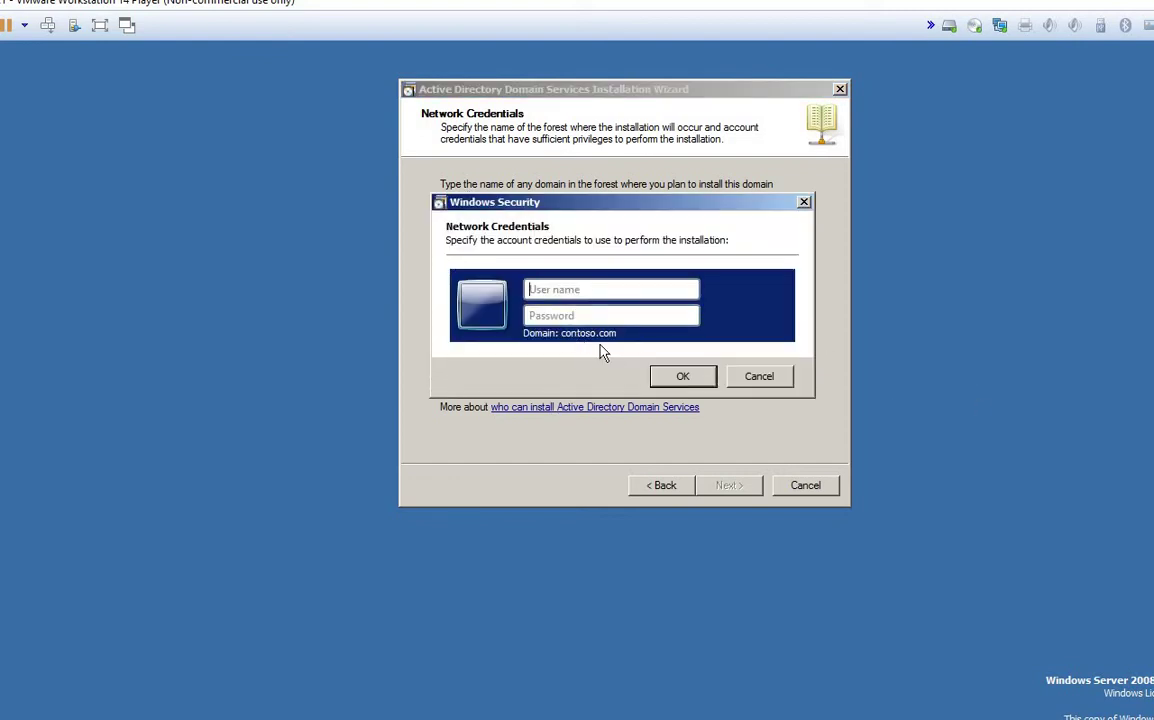
type("admini••••••••••")
key("Return")
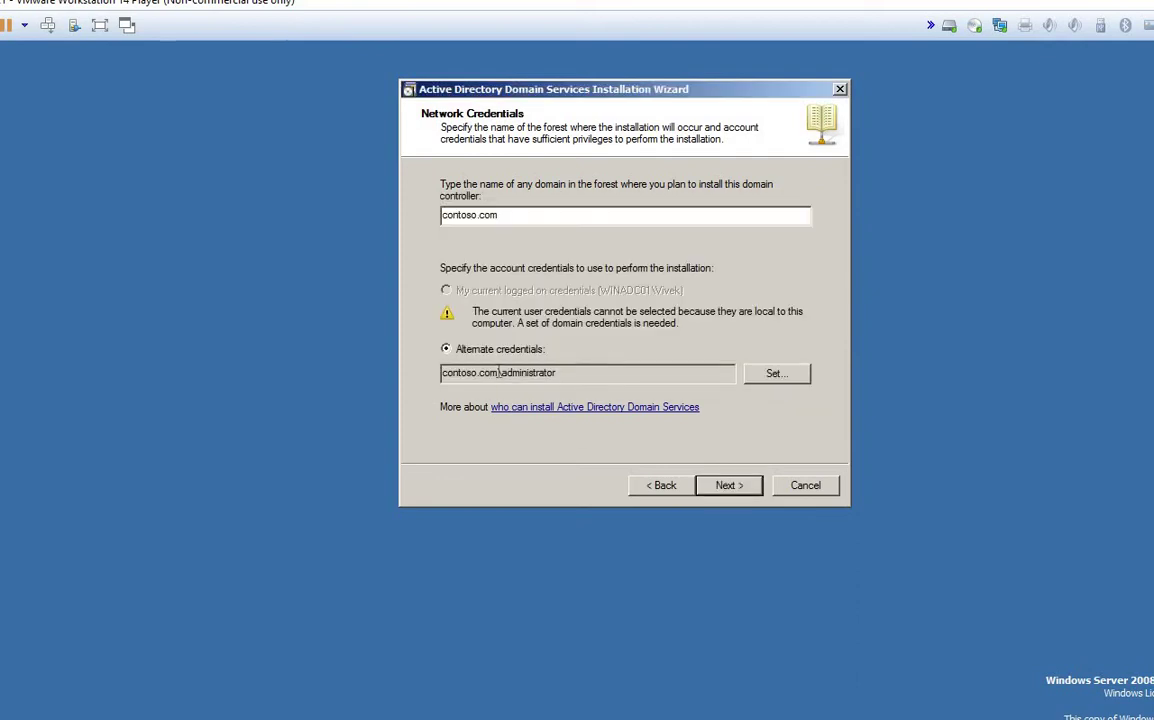
left_click(733, 486)
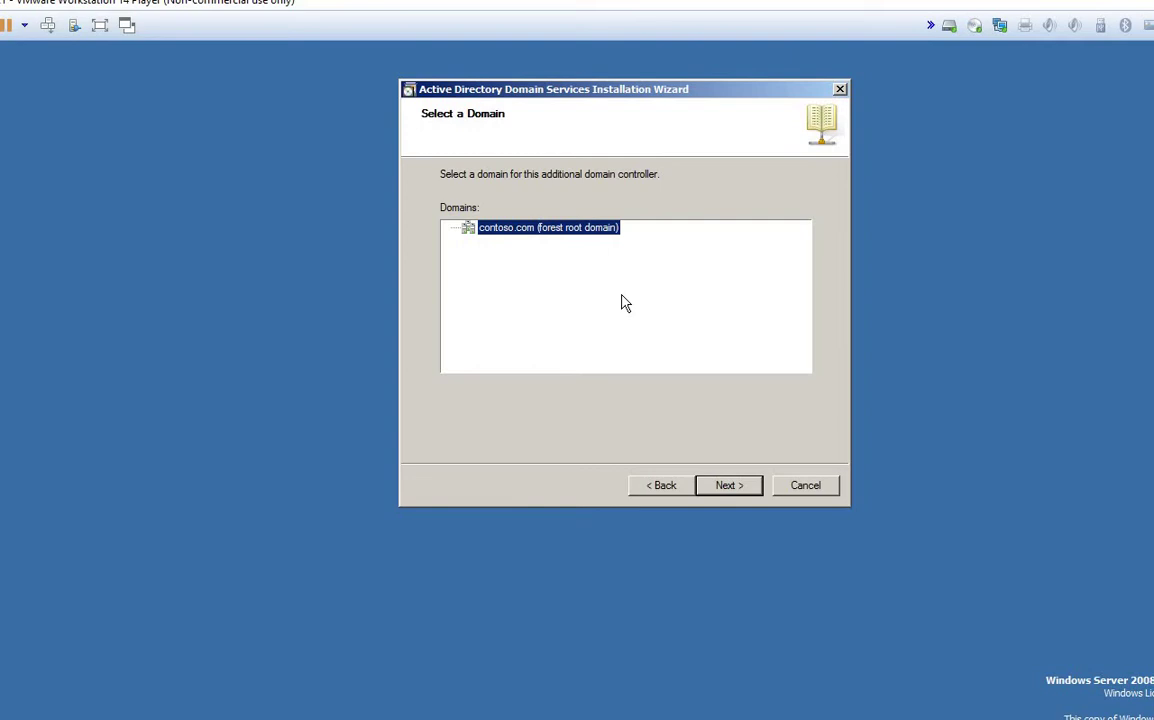
Step: Go back to Network Credentials and re-enter the administrator password
left_click(729, 487)
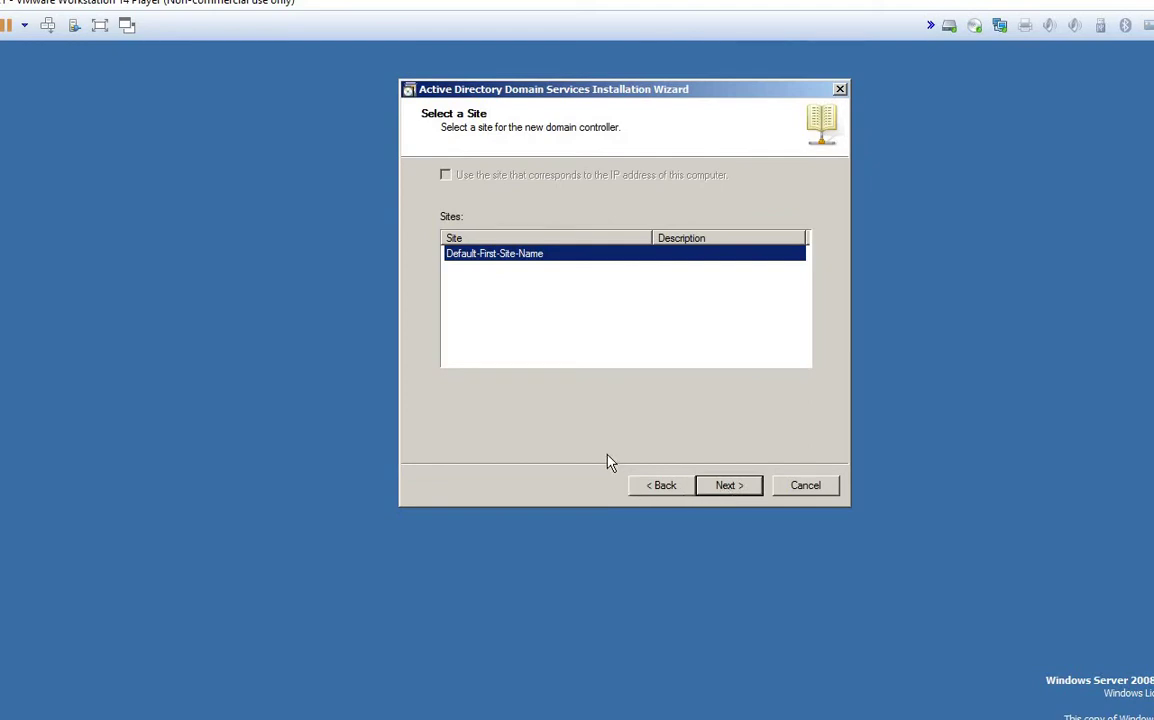
left_click(650, 490)
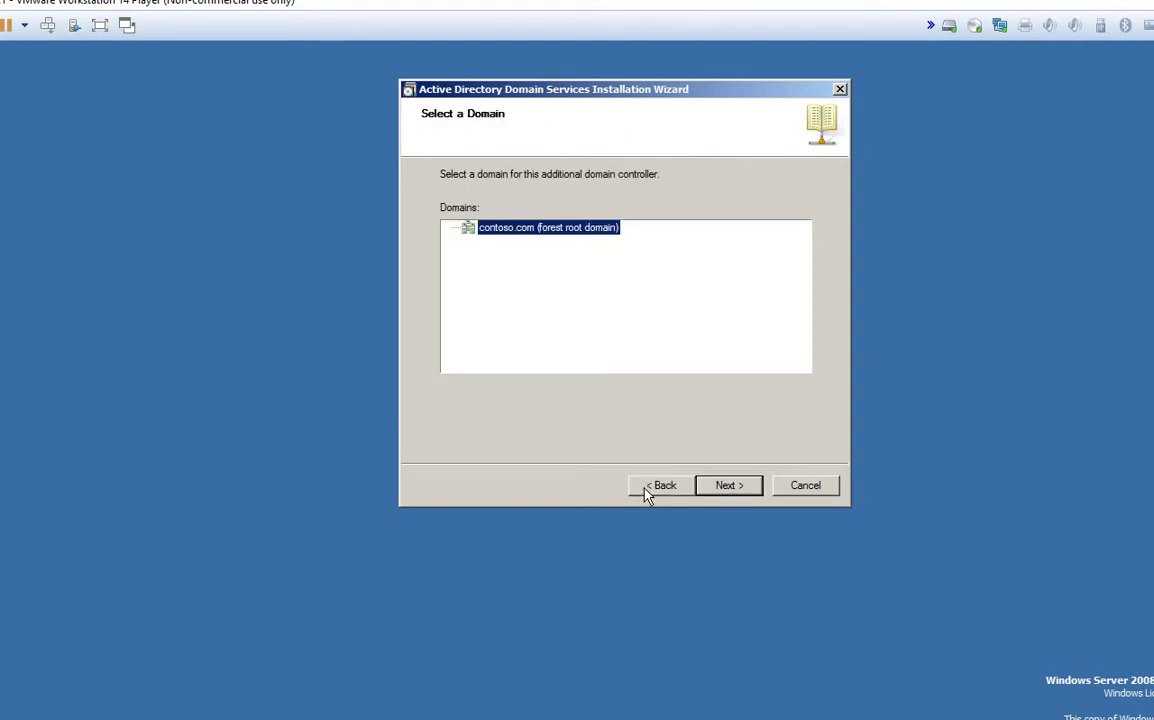
left_click(650, 490)
left_click(785, 380)
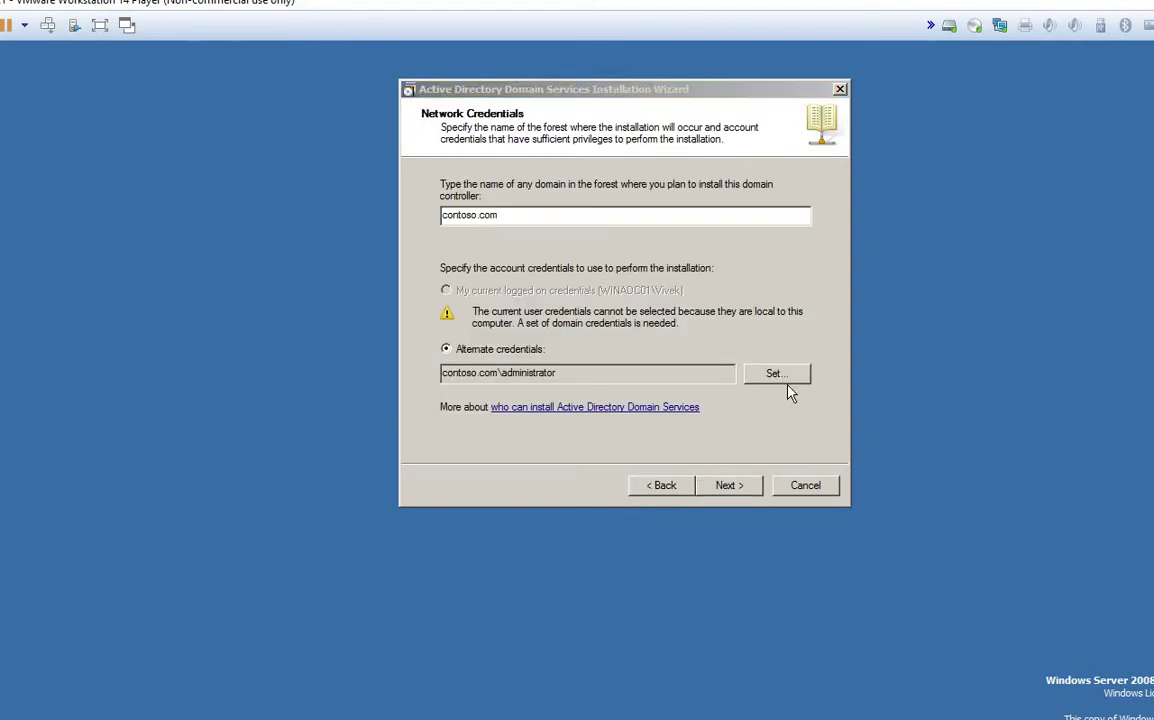
left_click(572, 283)
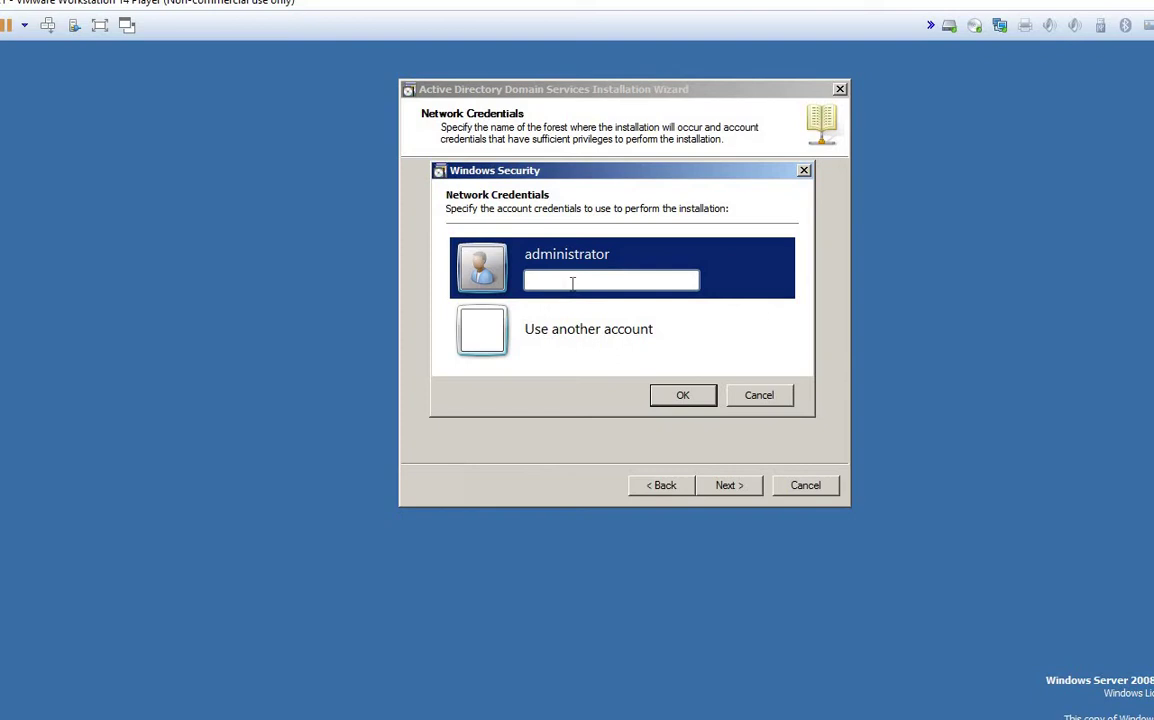
type("•••••••••••")
key("Return")
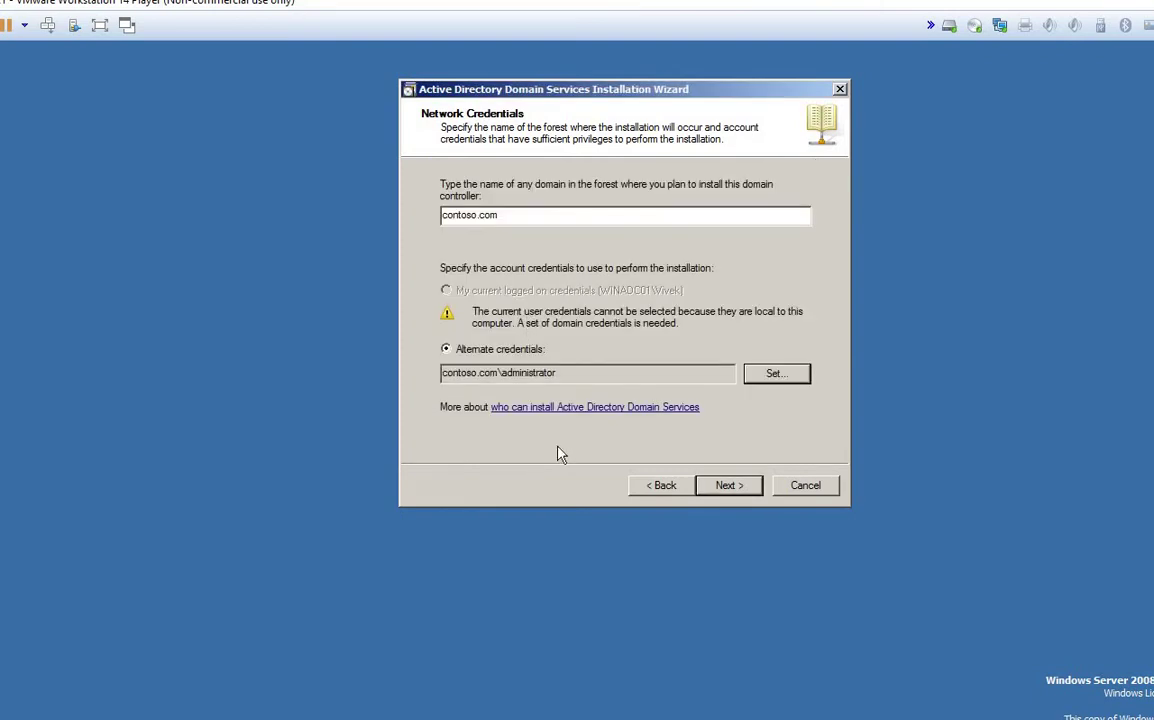
Step: Continue, dismiss the resulting logon failure error, and open the Computer window from Start
left_click(728, 485)
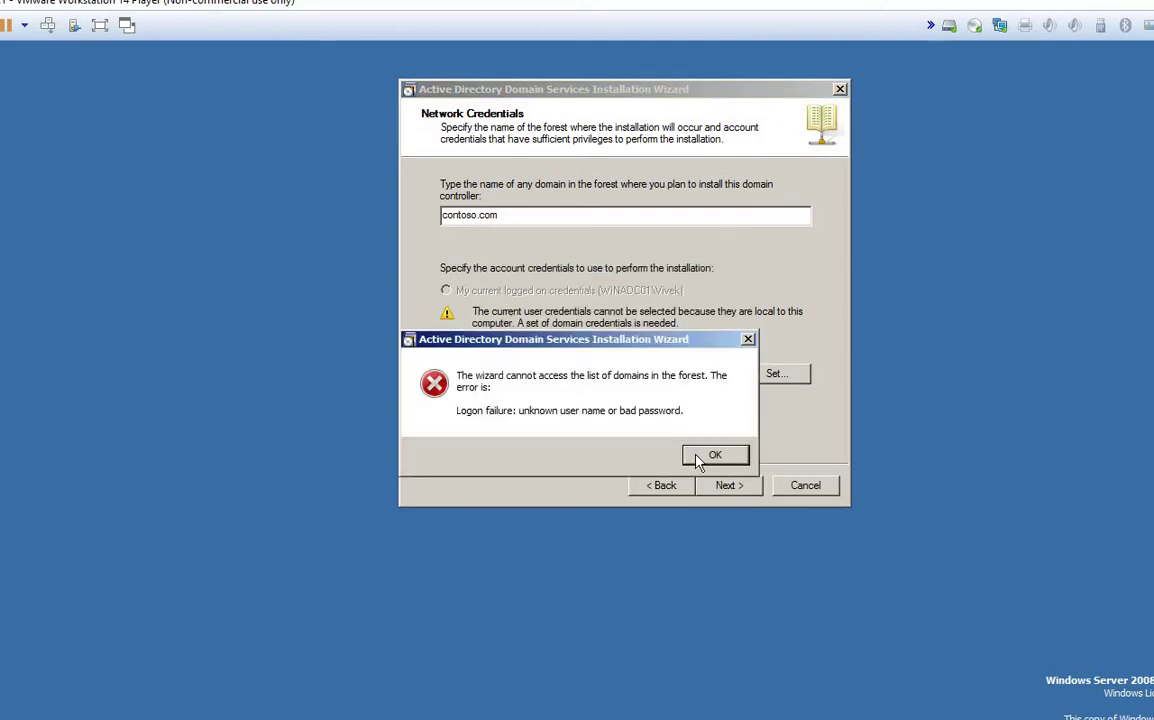
left_click_drag(541, 342, 608, 263)
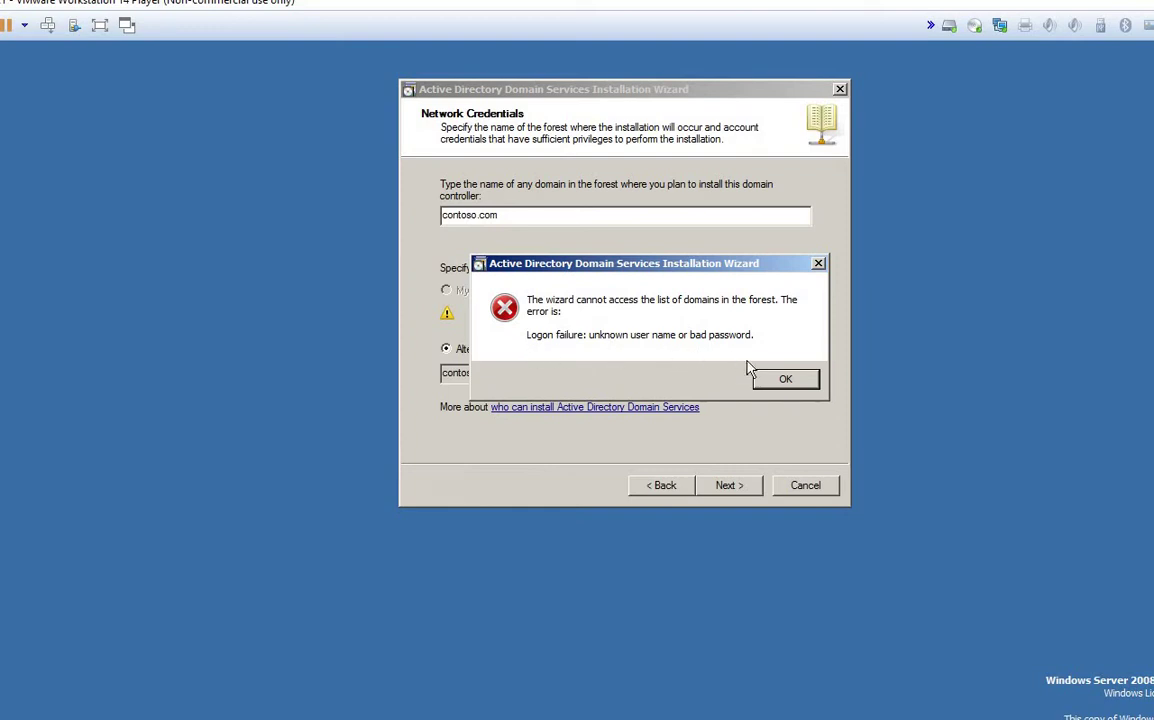
left_click(773, 380)
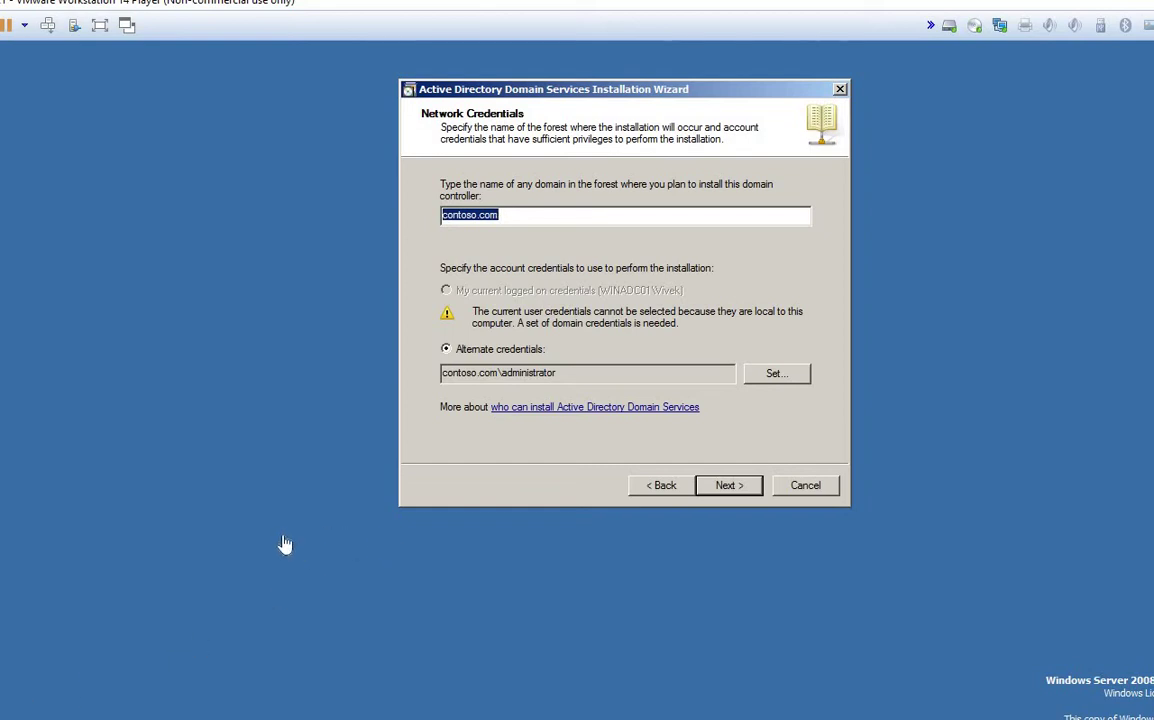
left_click(8, 716)
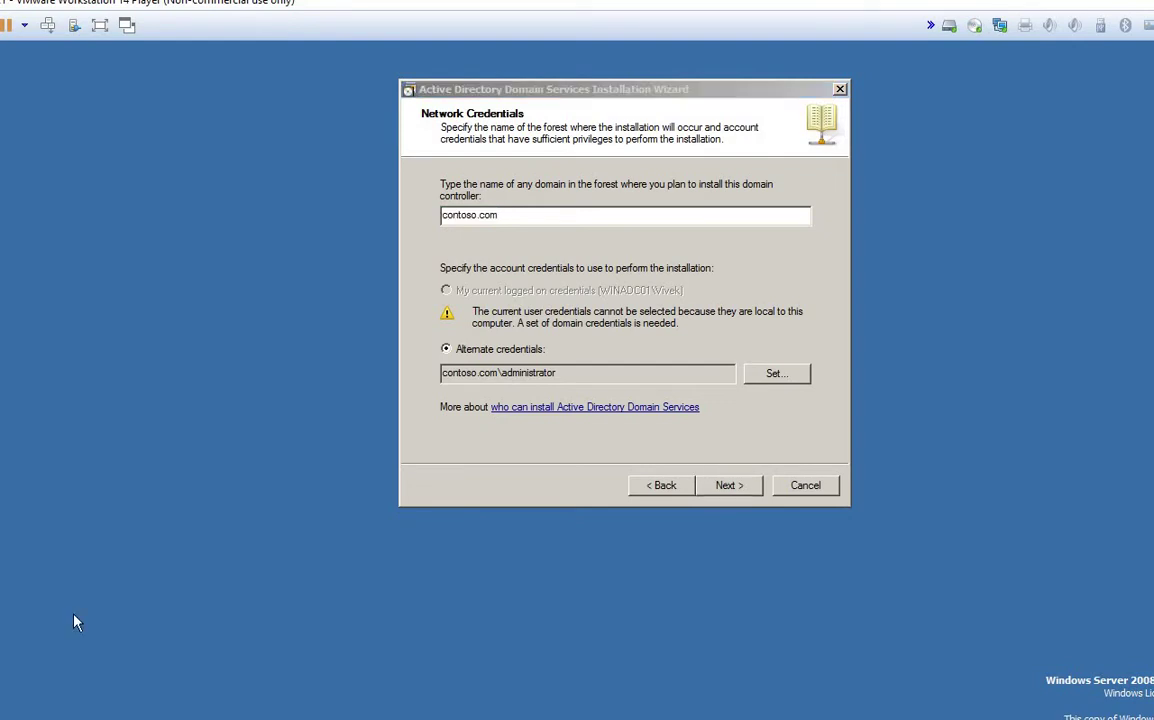
left_click(210, 466)
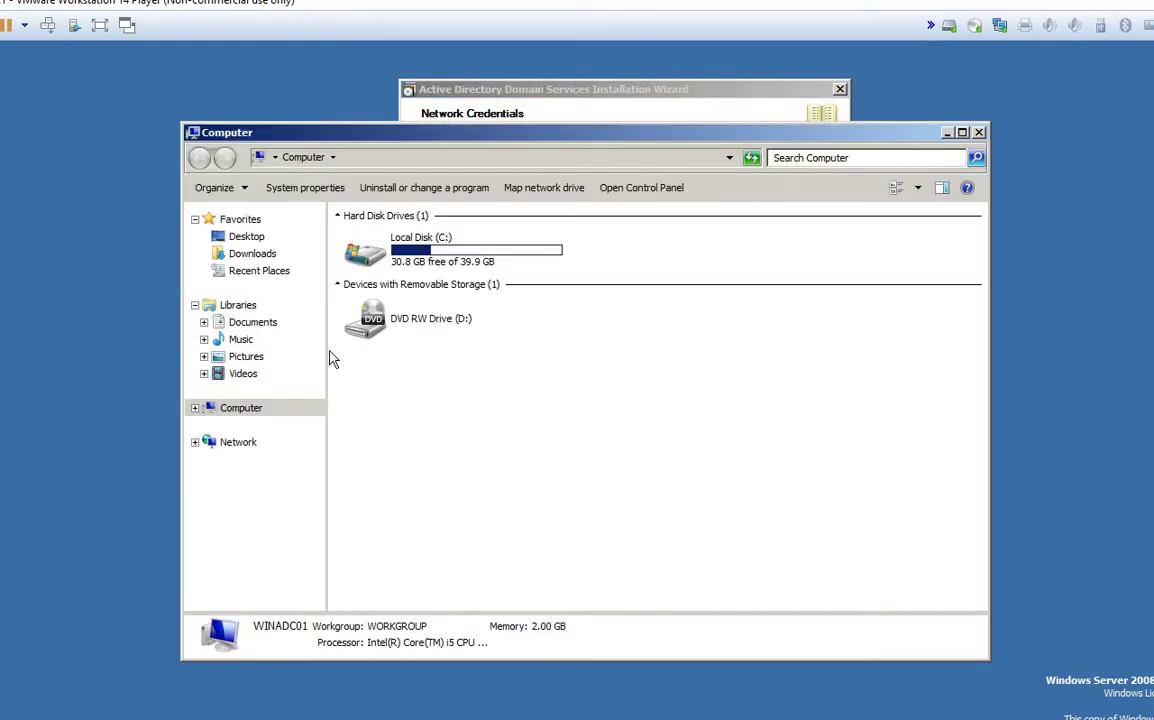
Step: Browse to C:\Windows\debug and open the dcpromoui log in Notepad
double_click(370, 242)
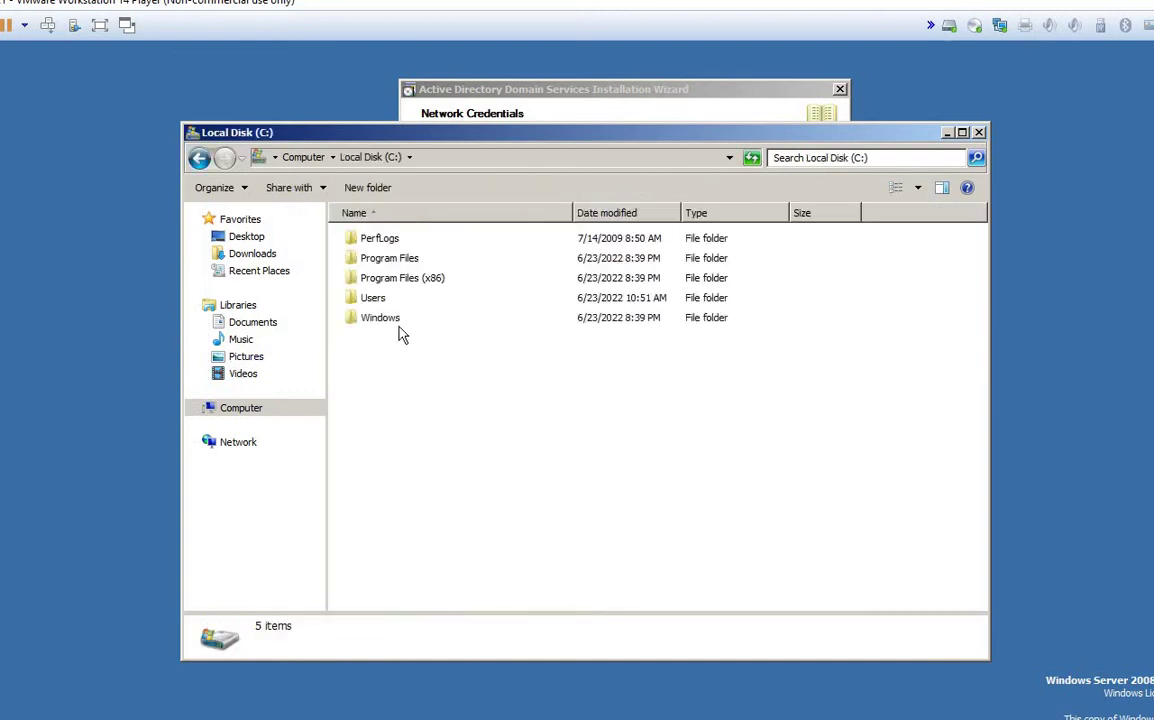
double_click(388, 320)
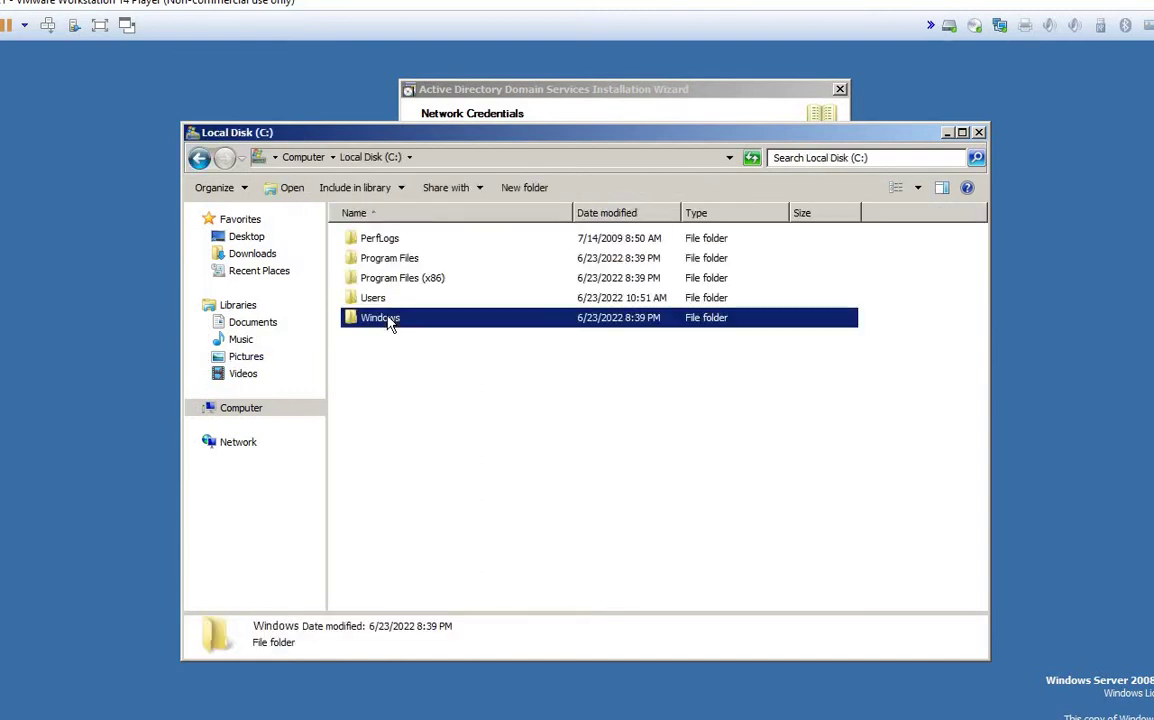
left_click(390, 320)
key("e")
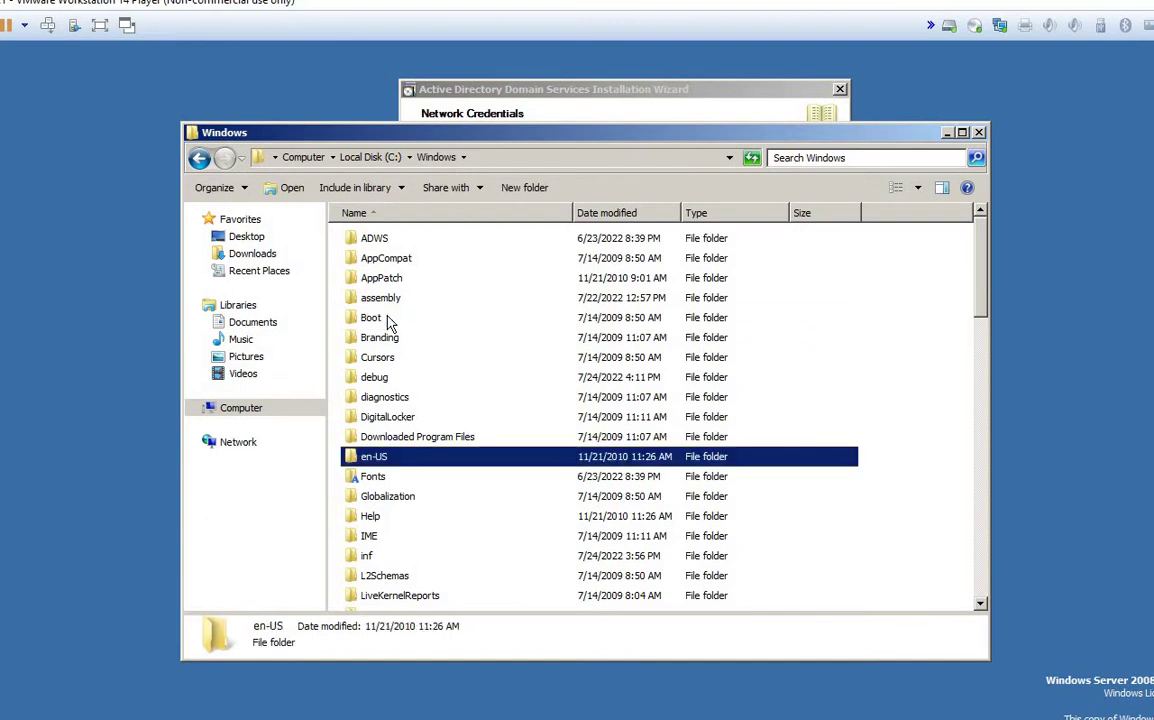
key("BackSpace")
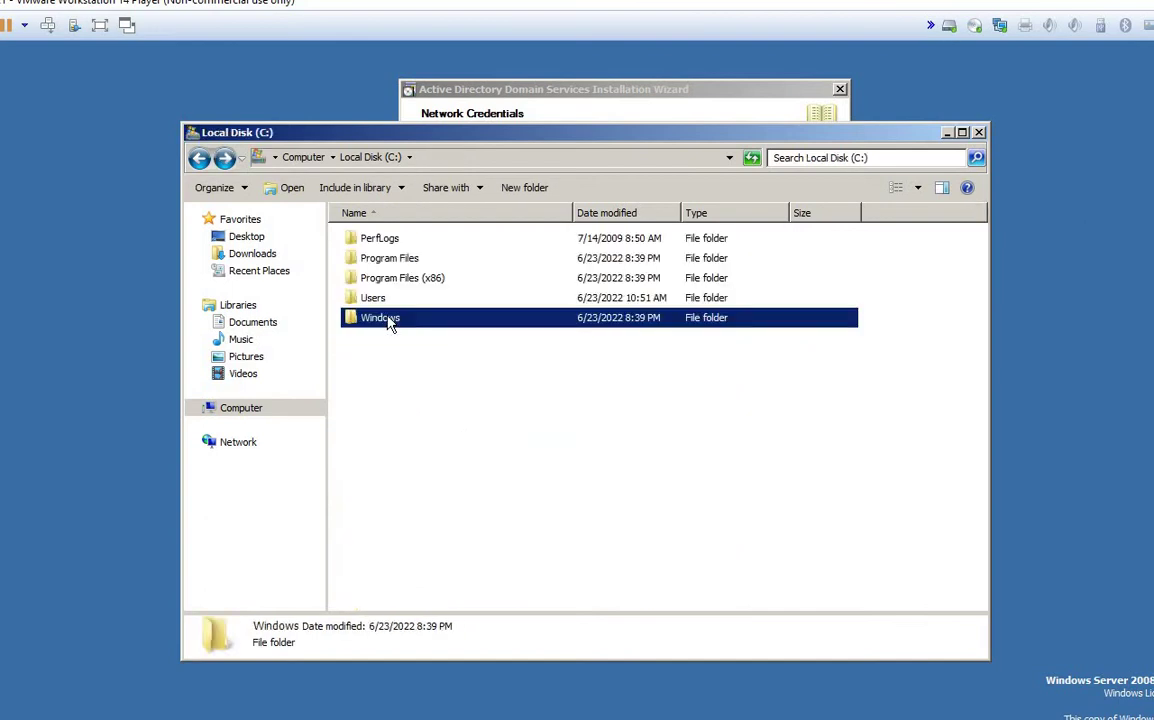
double_click(390, 320)
key("d")
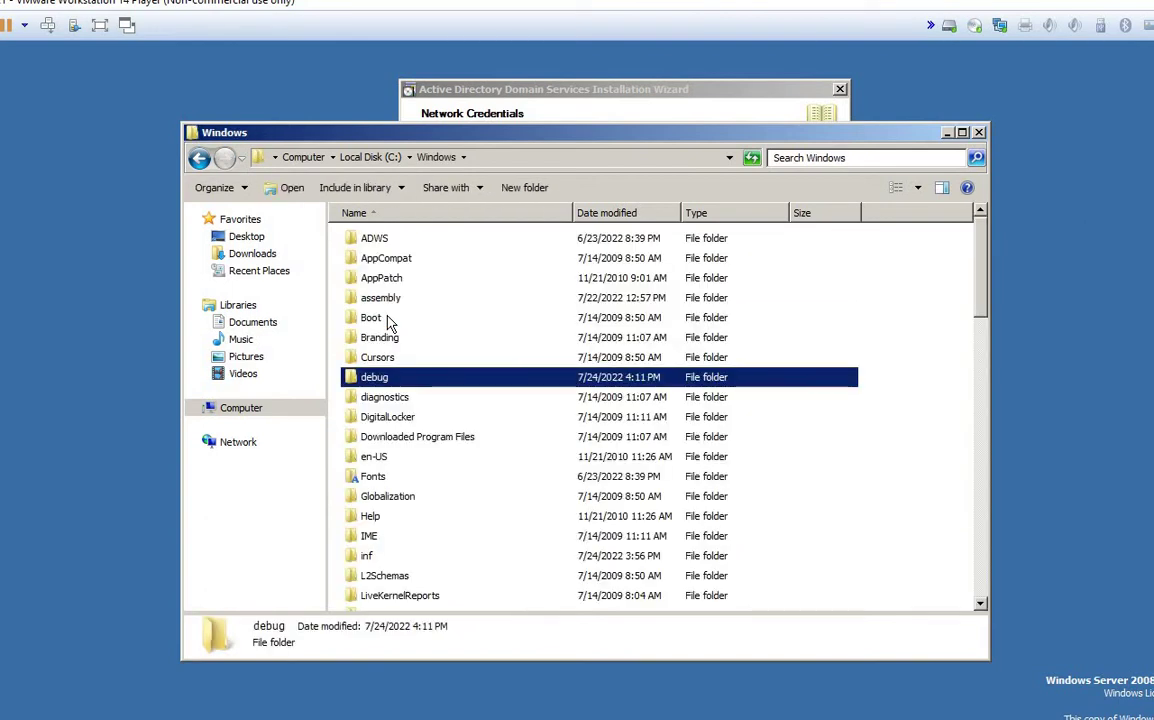
key("Return")
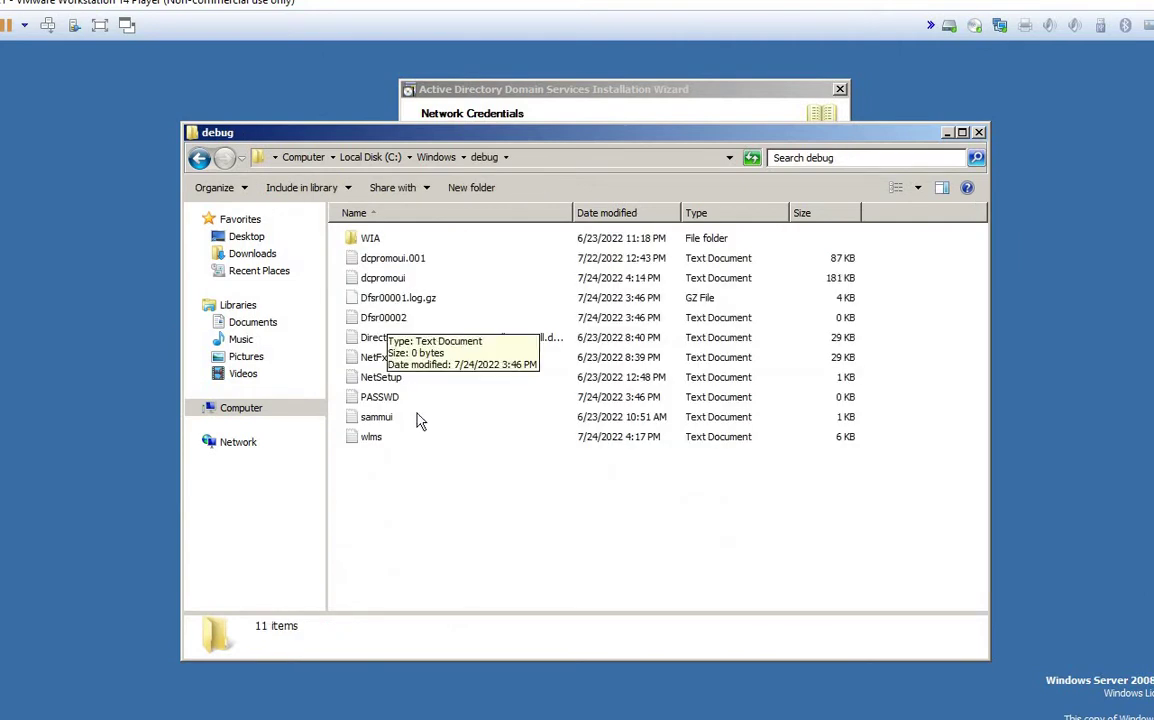
double_click(390, 282)
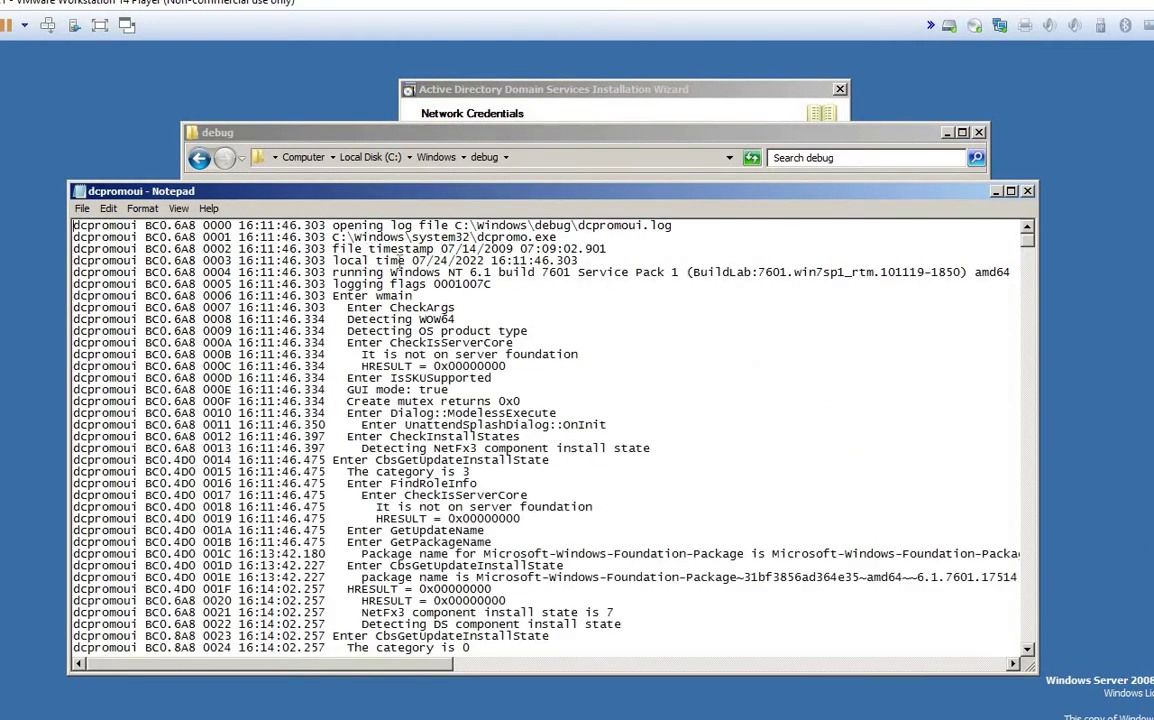
Step: Maximize Notepad and review the DomainControllerName, DomainGuid and 'WNetAddConnection2W returned 1326' log entries
left_click(1010, 191)
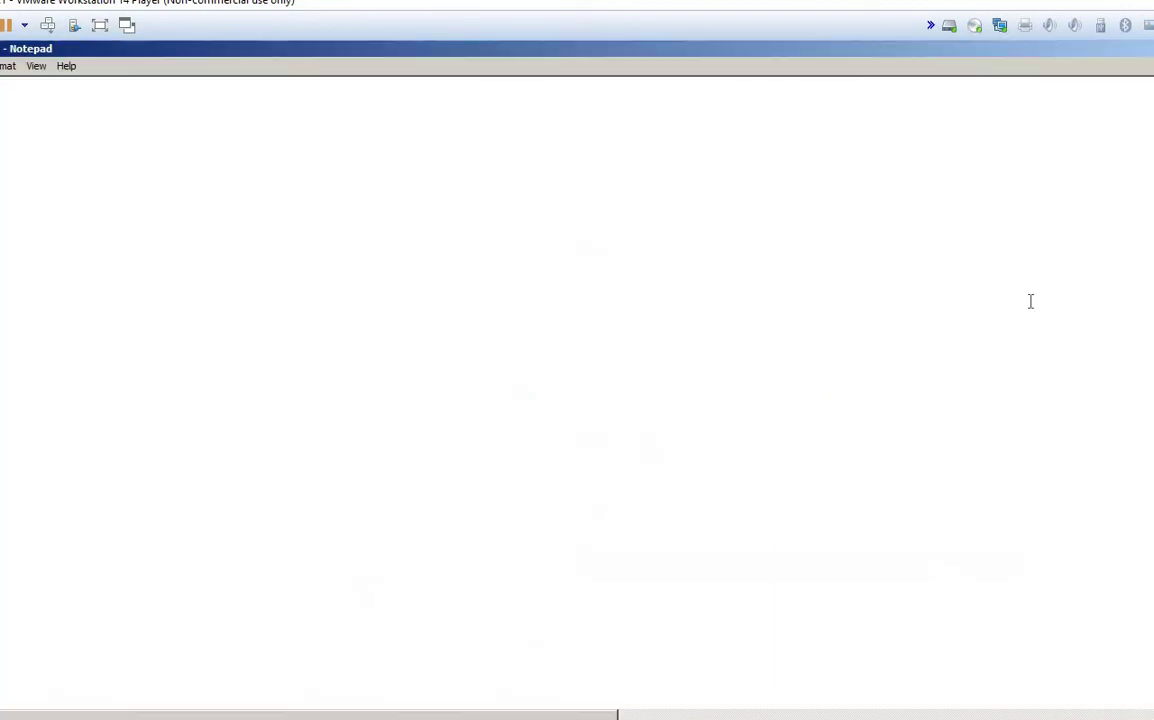
scroll(577, 390, "down", 20)
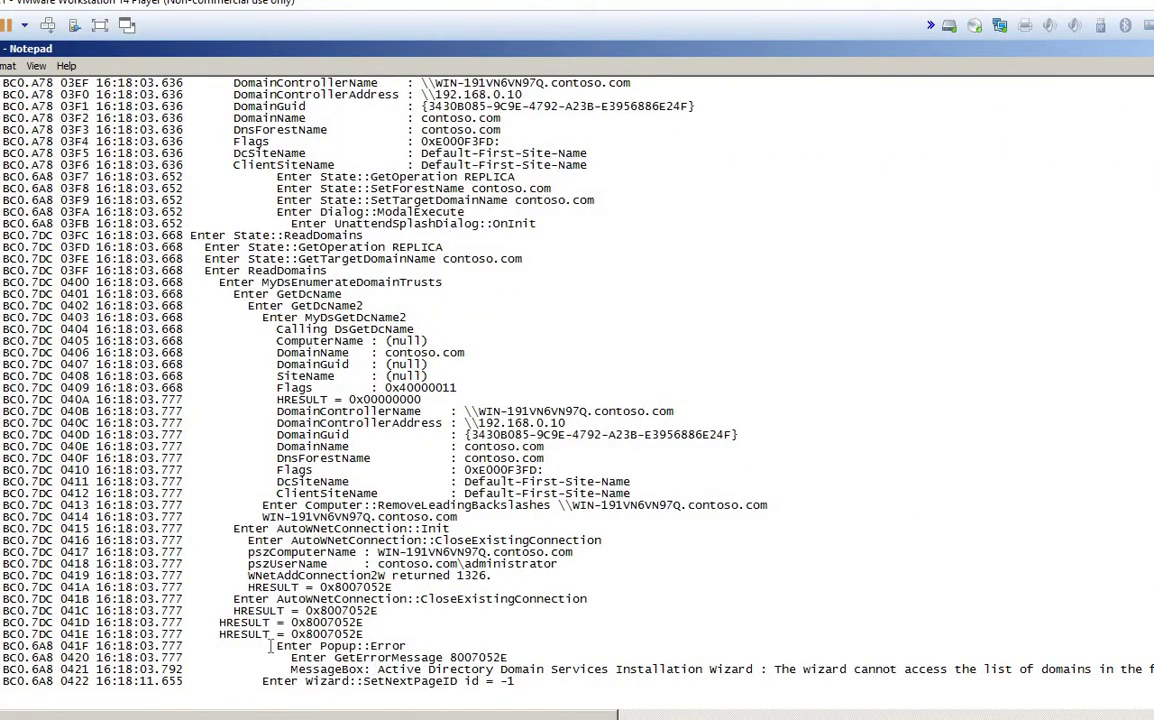
left_click_drag(276, 646, 412, 648)
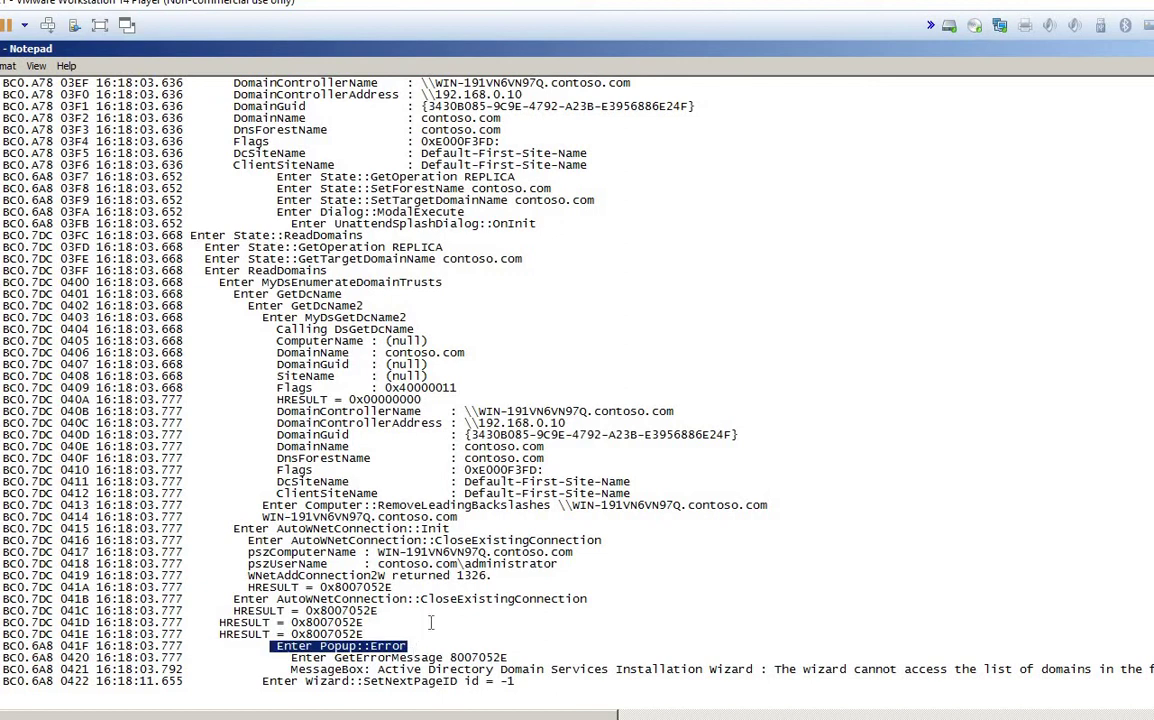
left_click_drag(283, 412, 678, 414)
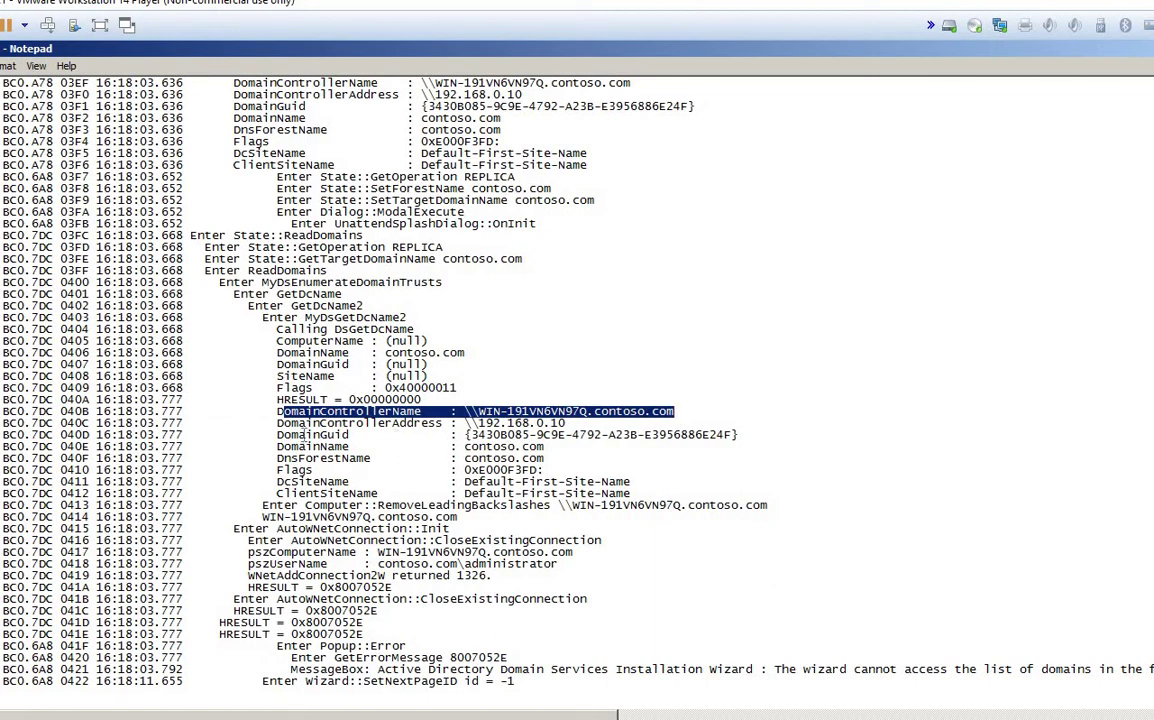
left_click_drag(277, 435, 791, 502)
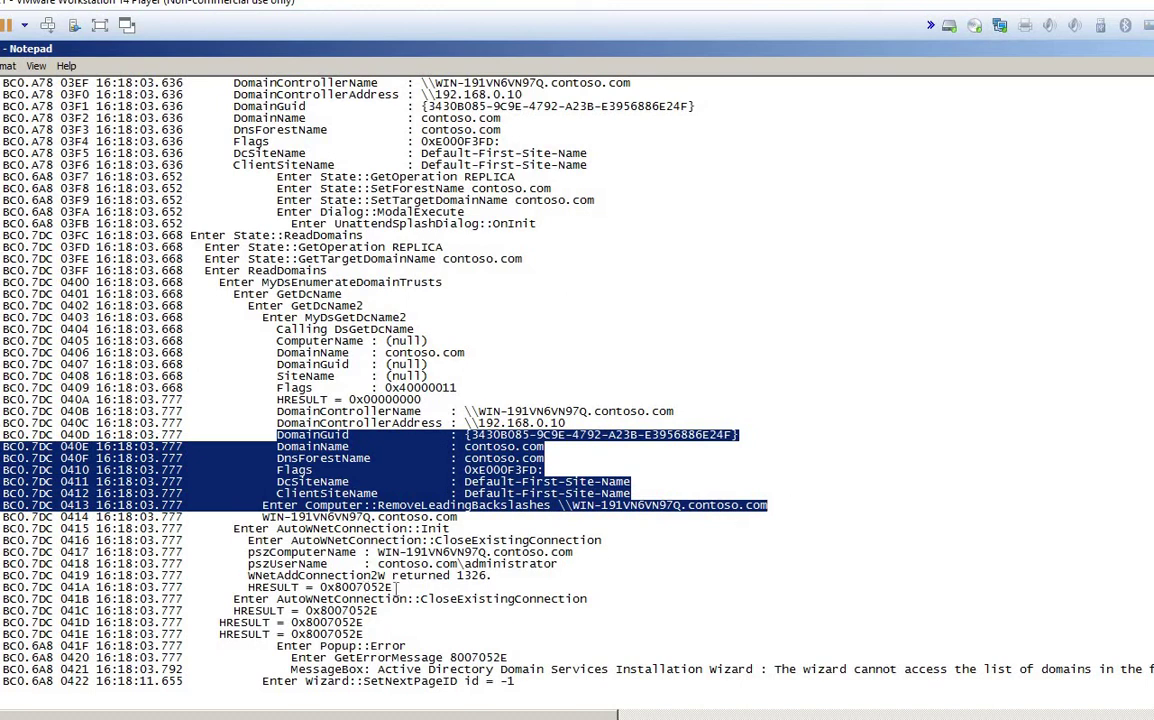
left_click_drag(248, 576, 487, 574)
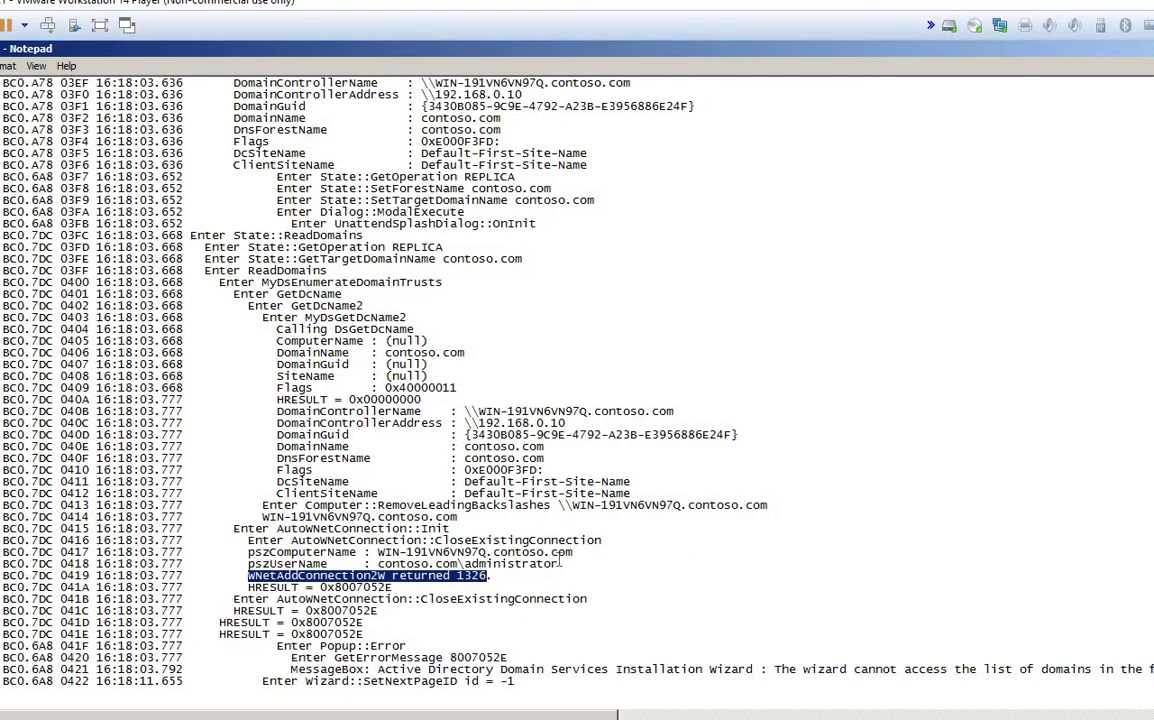
left_click_drag(560, 566, 2, 540)
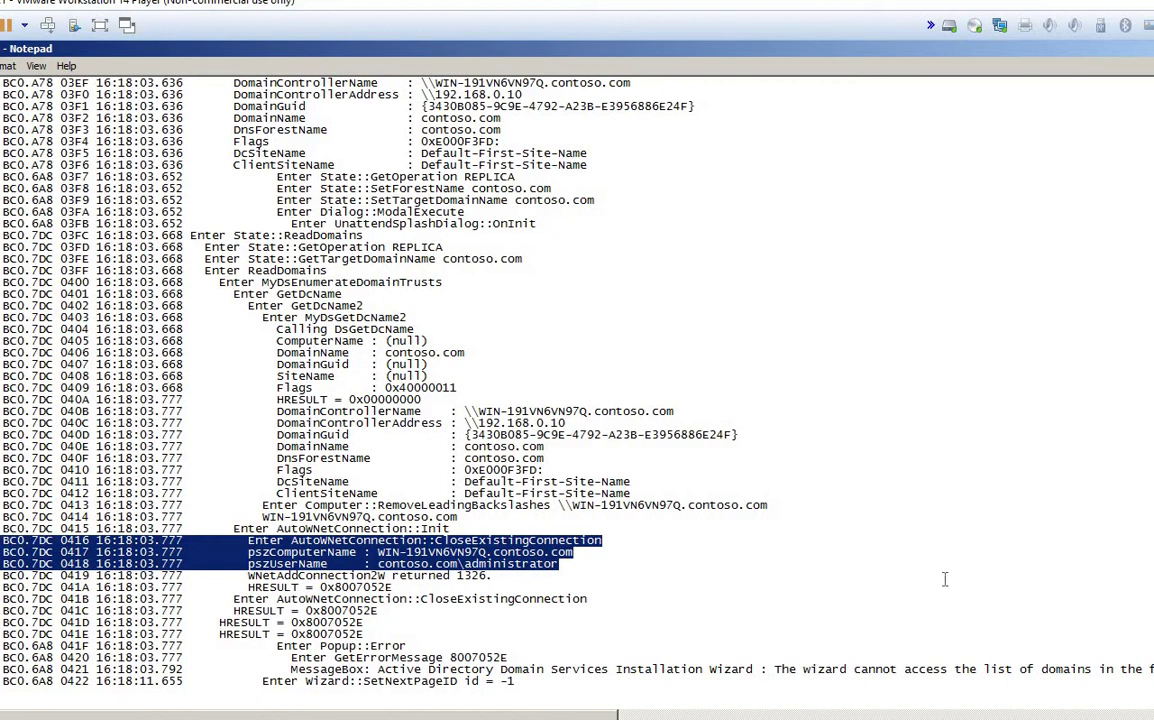
Step: Select the 'GetErrorMessage 8007052E' entry following the MessageBox and Popup::Error lines
left_click(497, 576)
left_click_drag(494, 576, 249, 578)
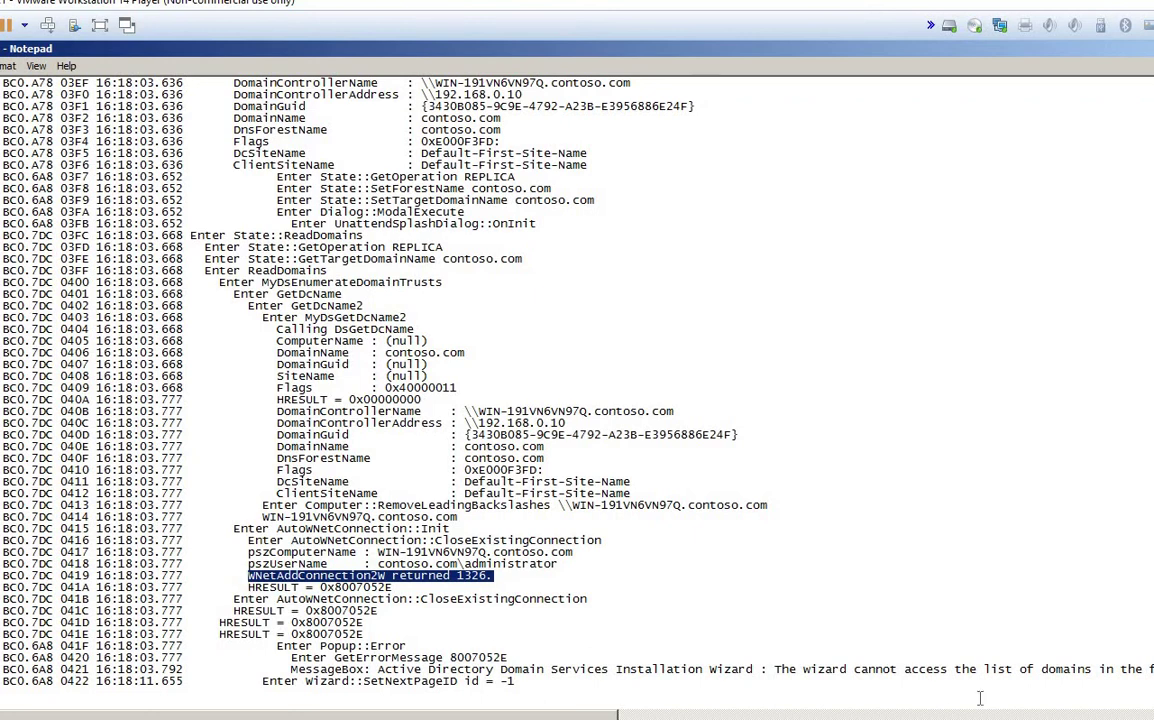
key("Down")
key("Down")
key("Home")
key("shift+End")
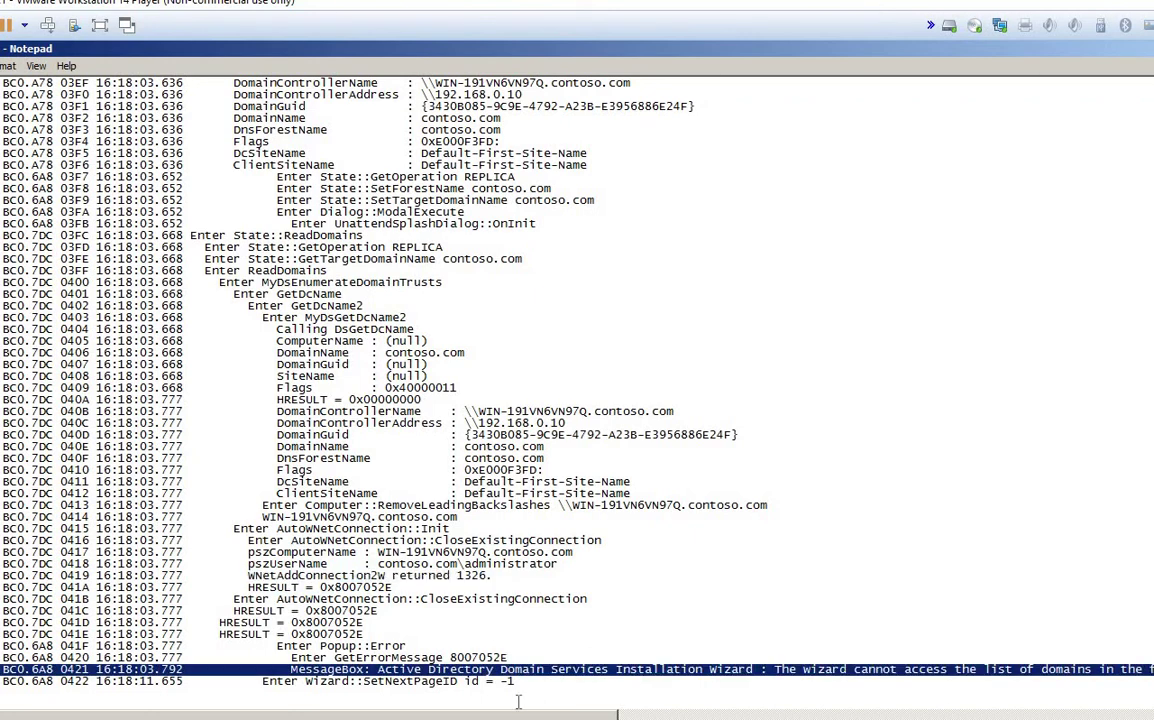
left_click_drag(270, 646, 410, 646)
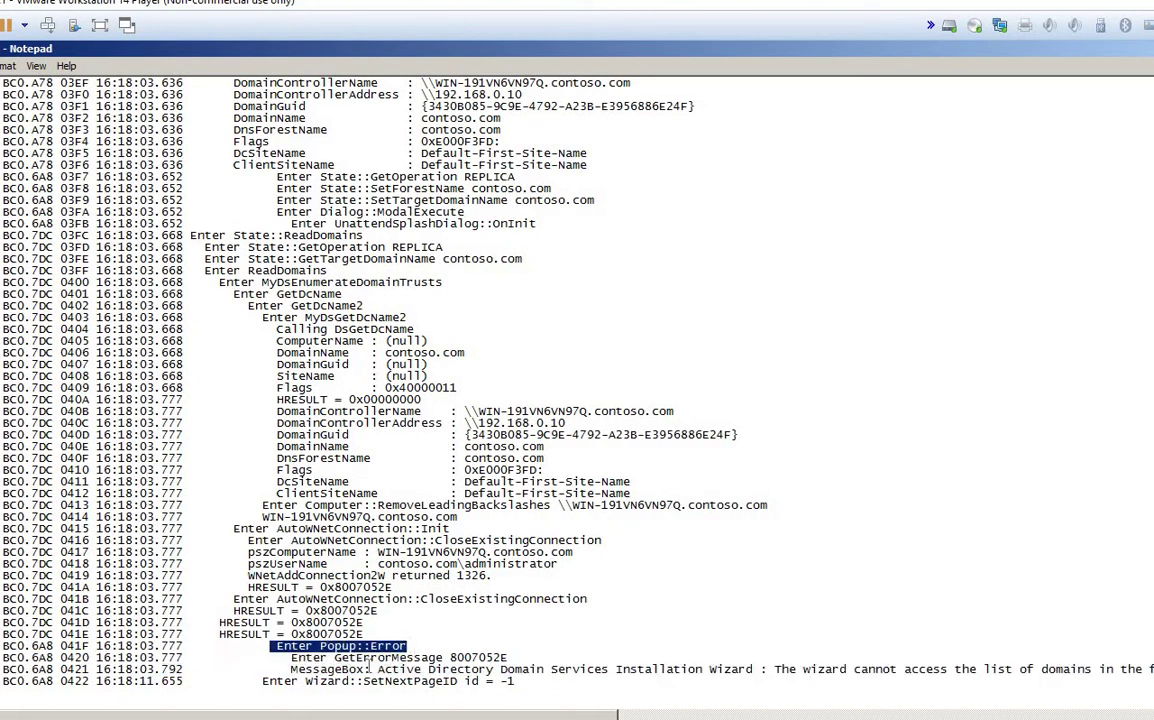
left_click_drag(291, 658, 336, 660)
key("ctrl+c")
left_click(526, 660)
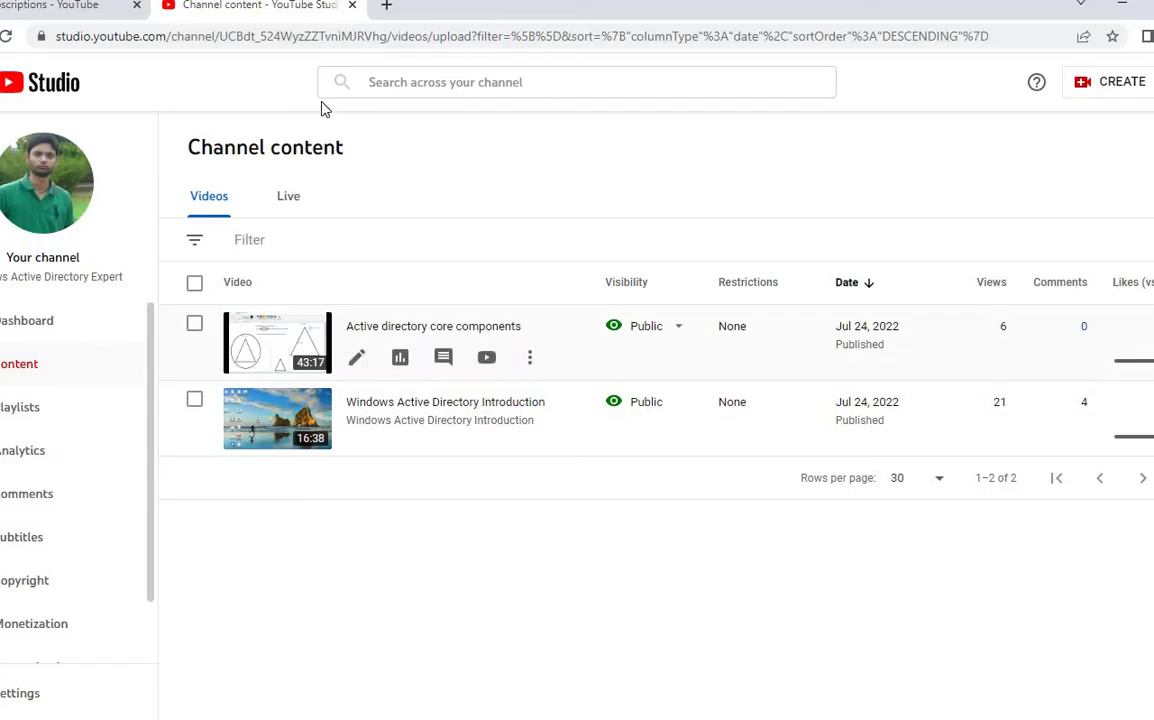
Step: Try google.com in a new tab and close it after the privacy error
key("ctrl+t")
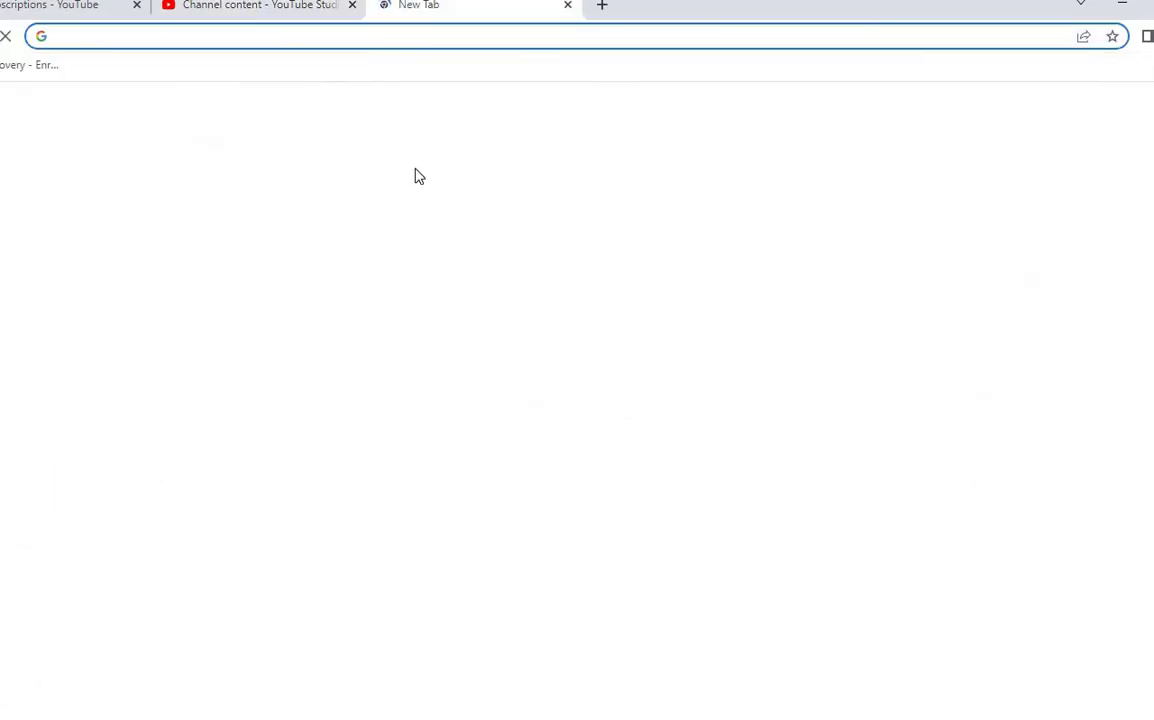
type("googl")
key("Return")
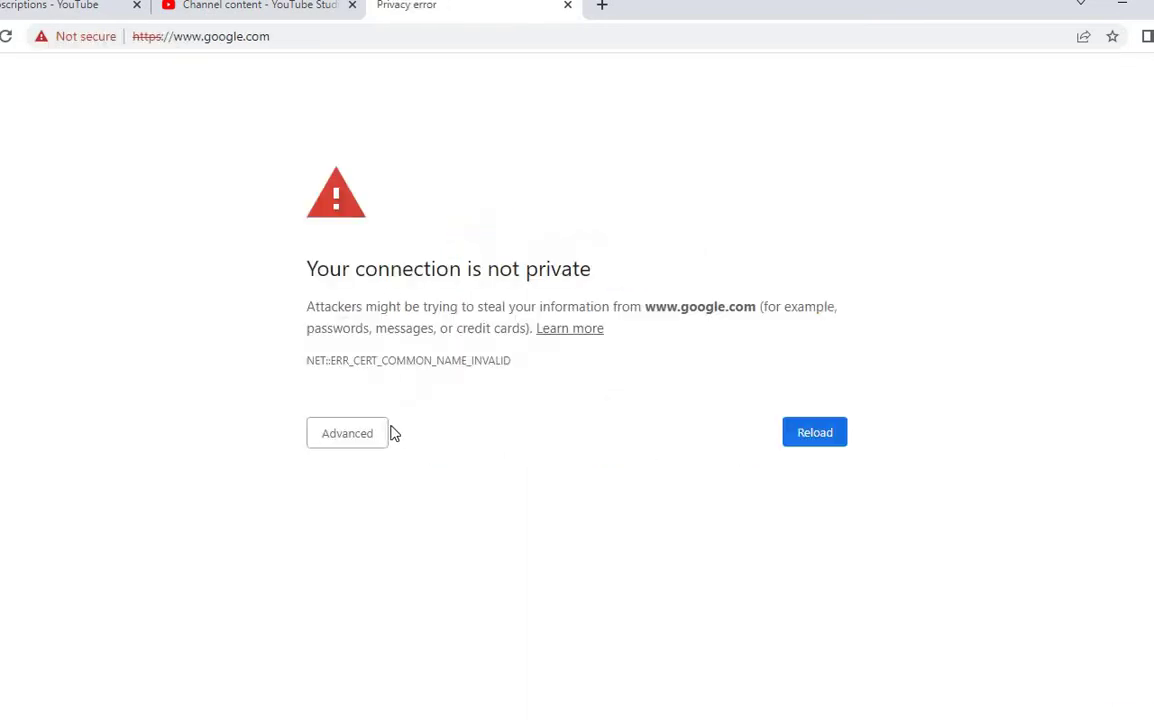
left_click(566, 6)
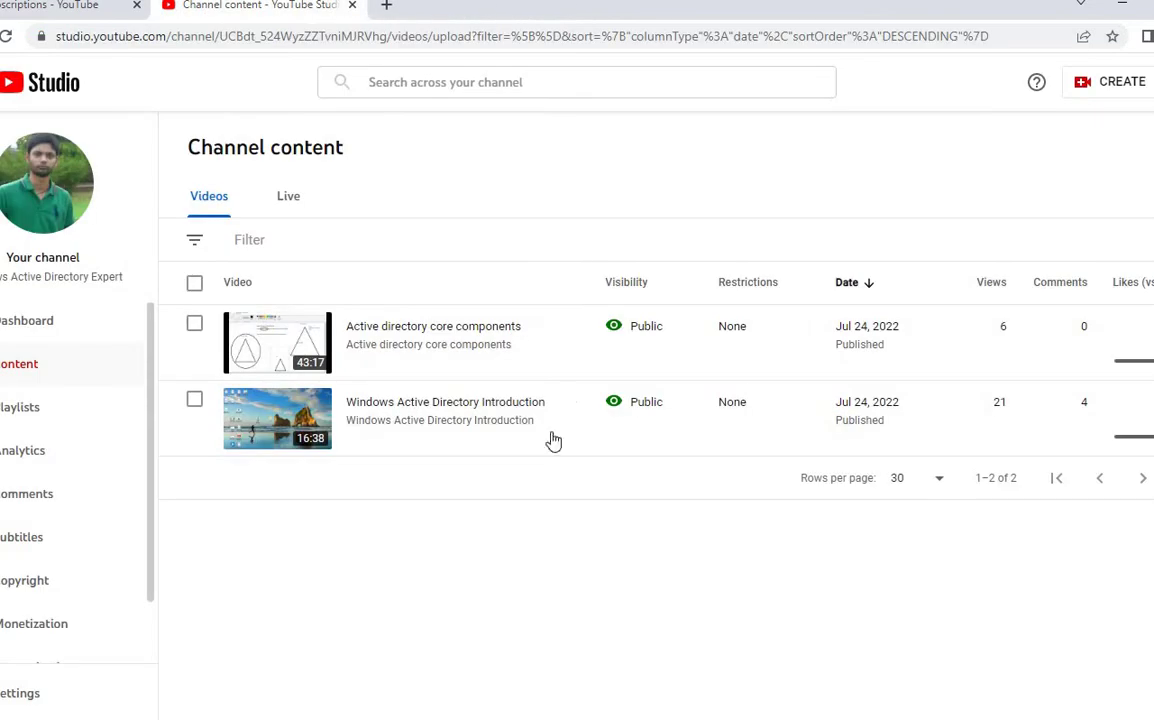
Step: Load bing.com in a fresh browser tab
left_click(387, 6)
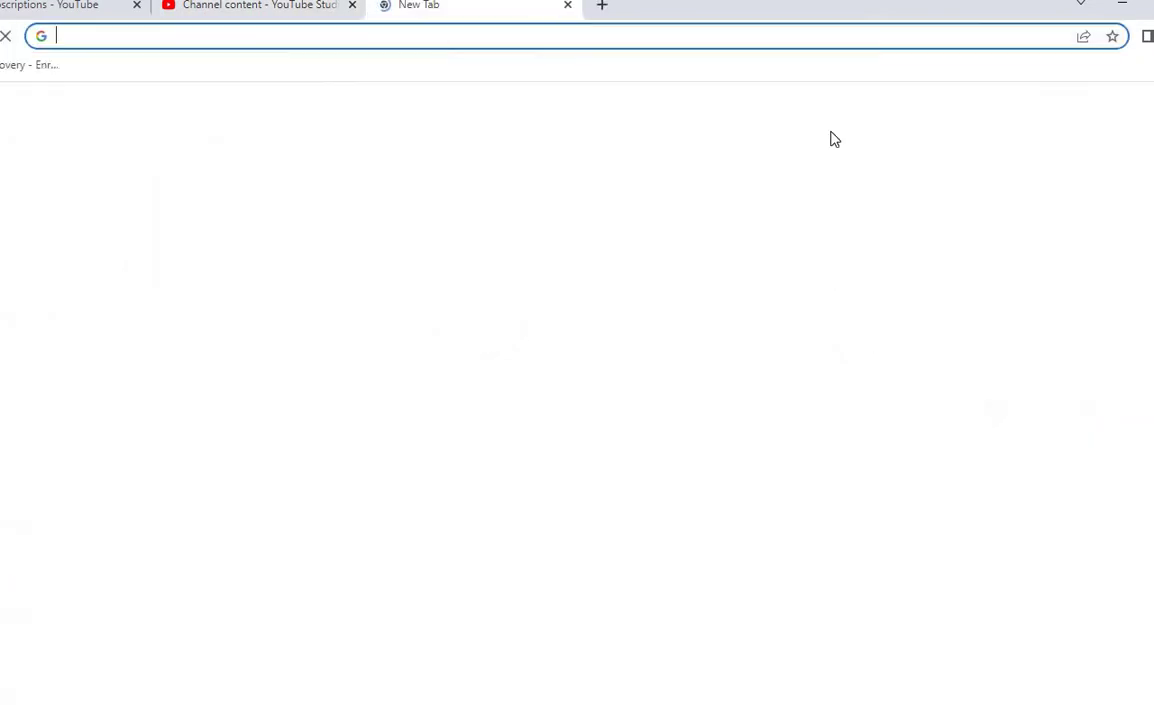
left_click(387, 38)
type("bi")
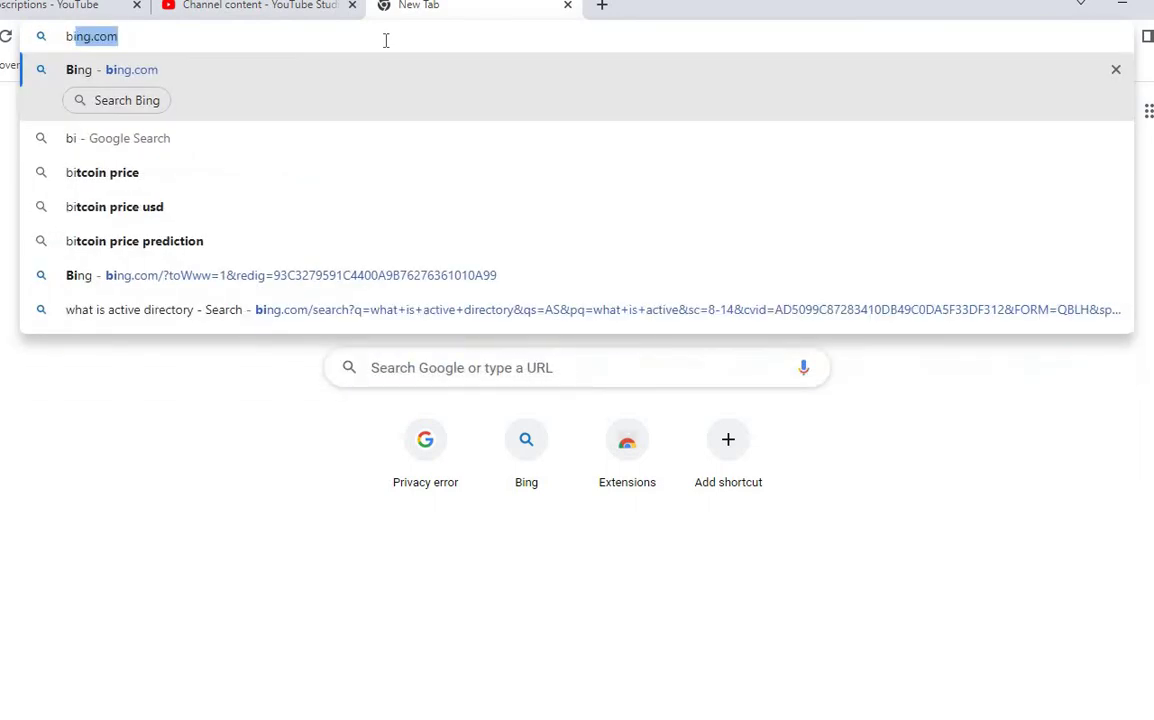
type("ng.com")
key("Return")
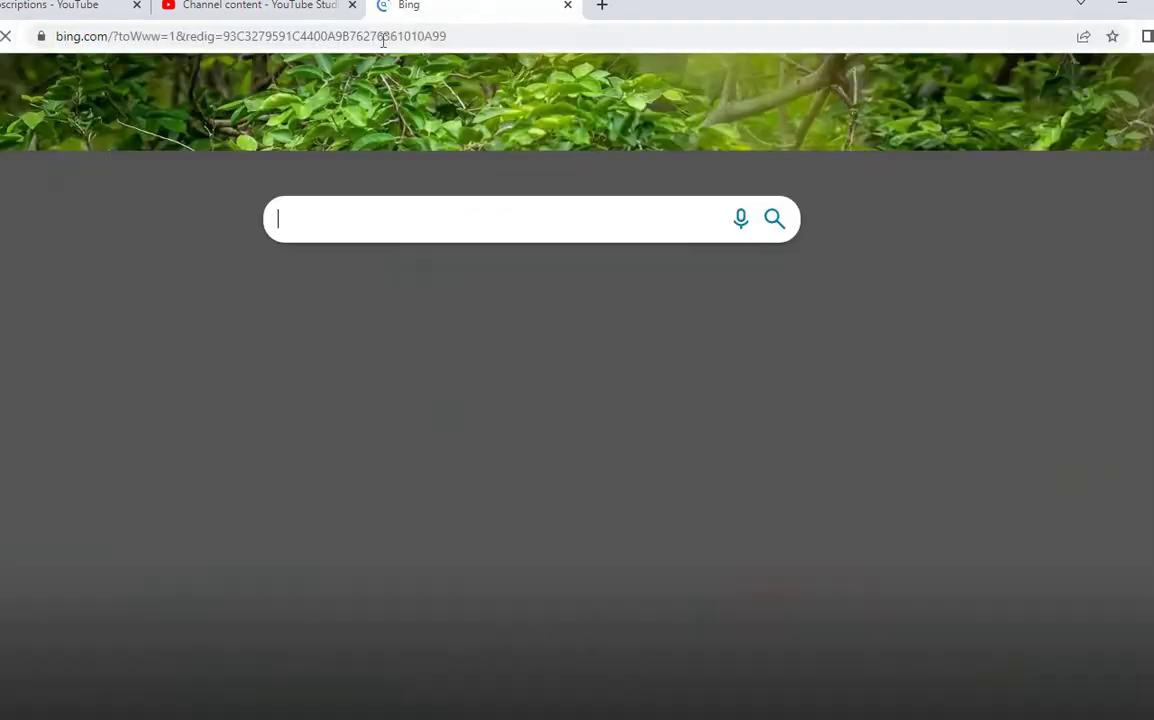
Step: Search Bing for the pasted 'GetErrorMessage 8007052E' and highlight the first result's explanation
key("ctrl+v")
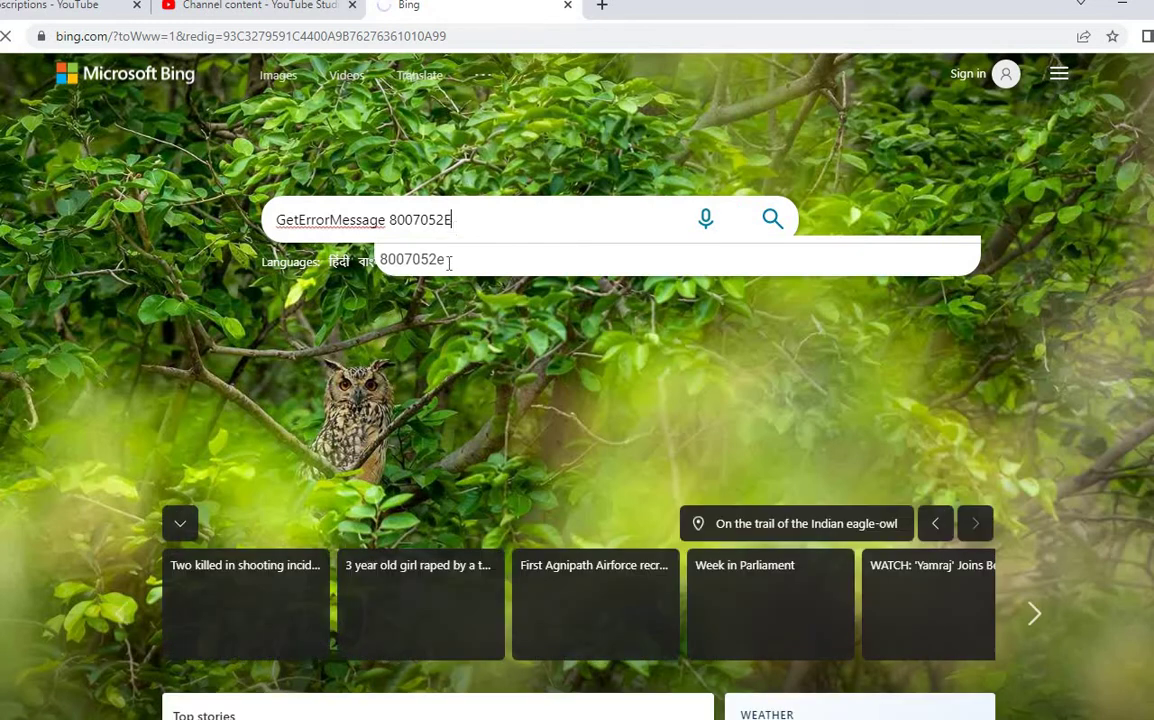
left_click(772, 219)
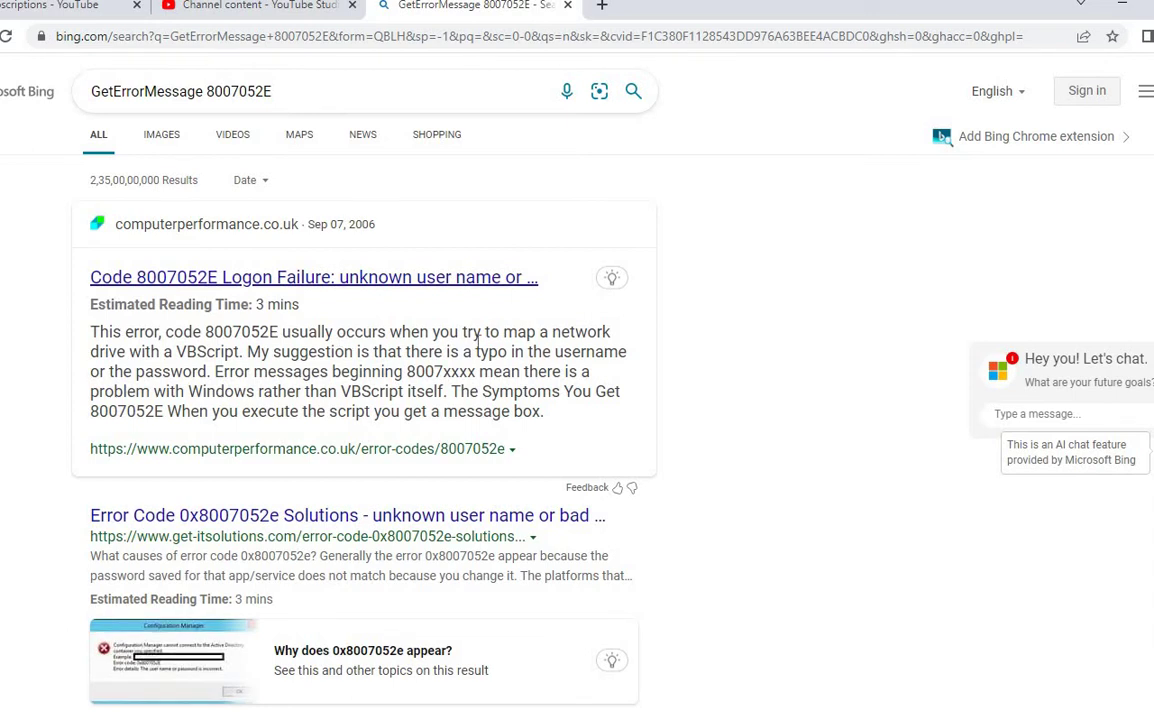
left_click_drag(150, 352, 553, 352)
left_click_drag(540, 352, 401, 446)
Step: Expand 'What is error code 0x8007052e?' showing unknown user name or bad password, then return to the log
scroll(400, 448, "down", 3)
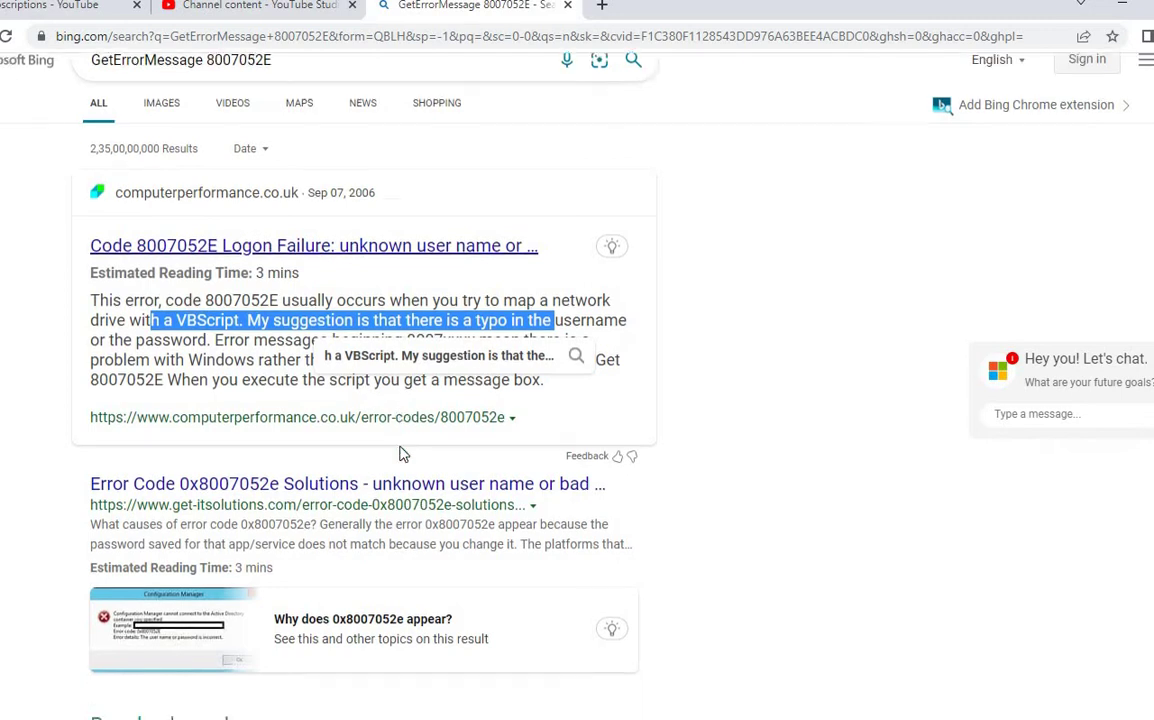
scroll(245, 449, "down", 4)
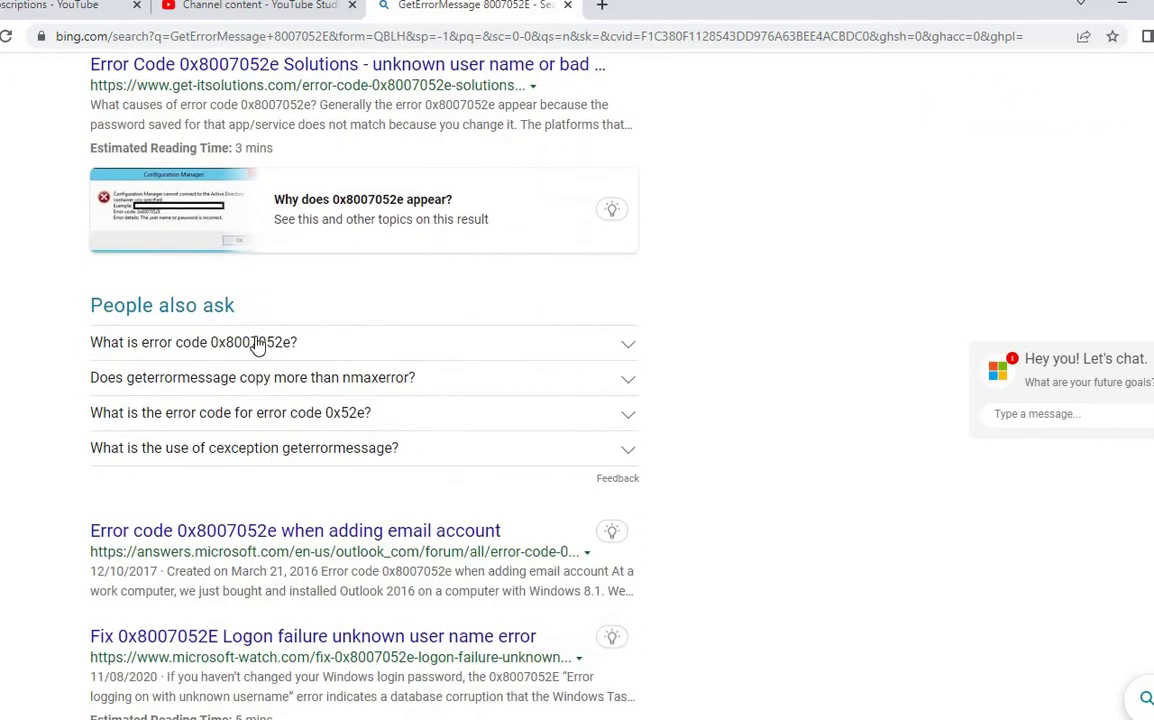
left_click(255, 340)
left_click_drag(393, 366, 583, 398)
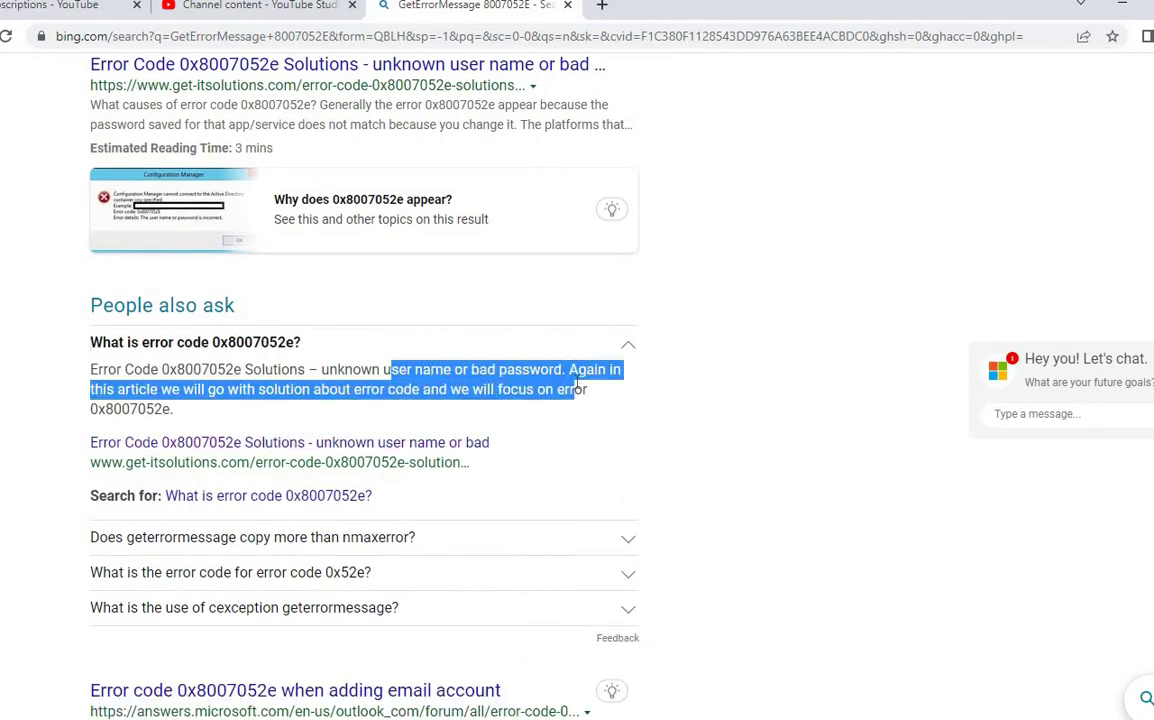
left_click(265, 373)
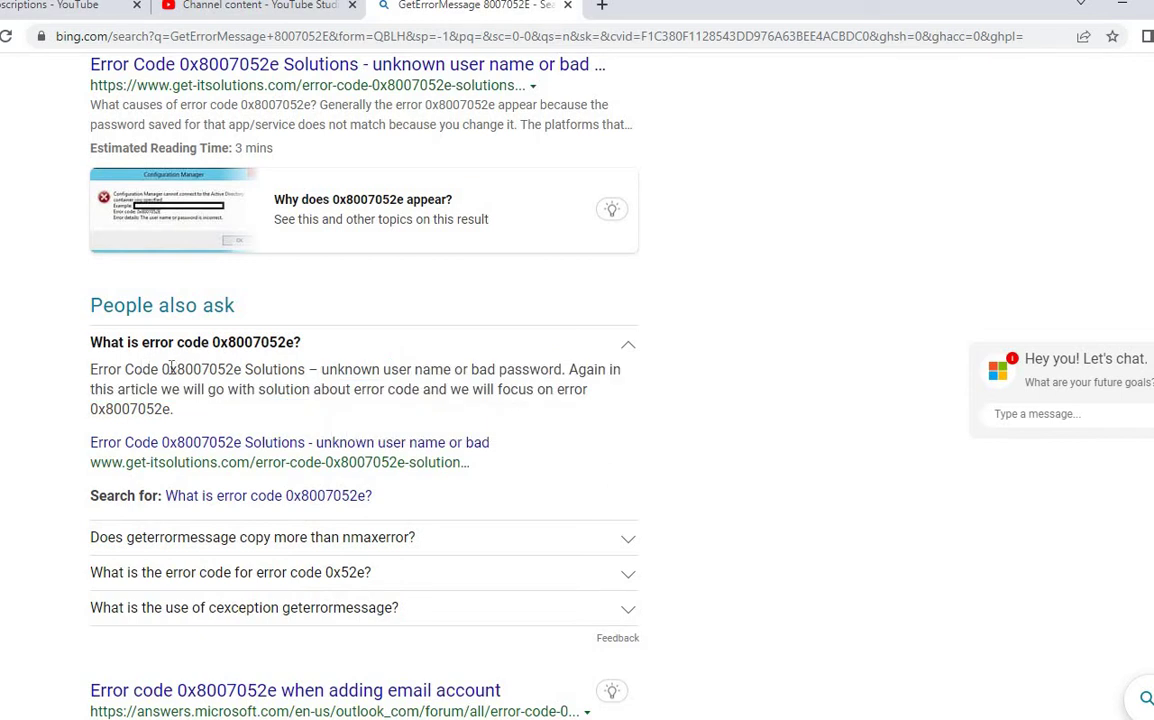
left_click_drag(161, 369, 238, 372)
left_click_drag(238, 373, 590, 392)
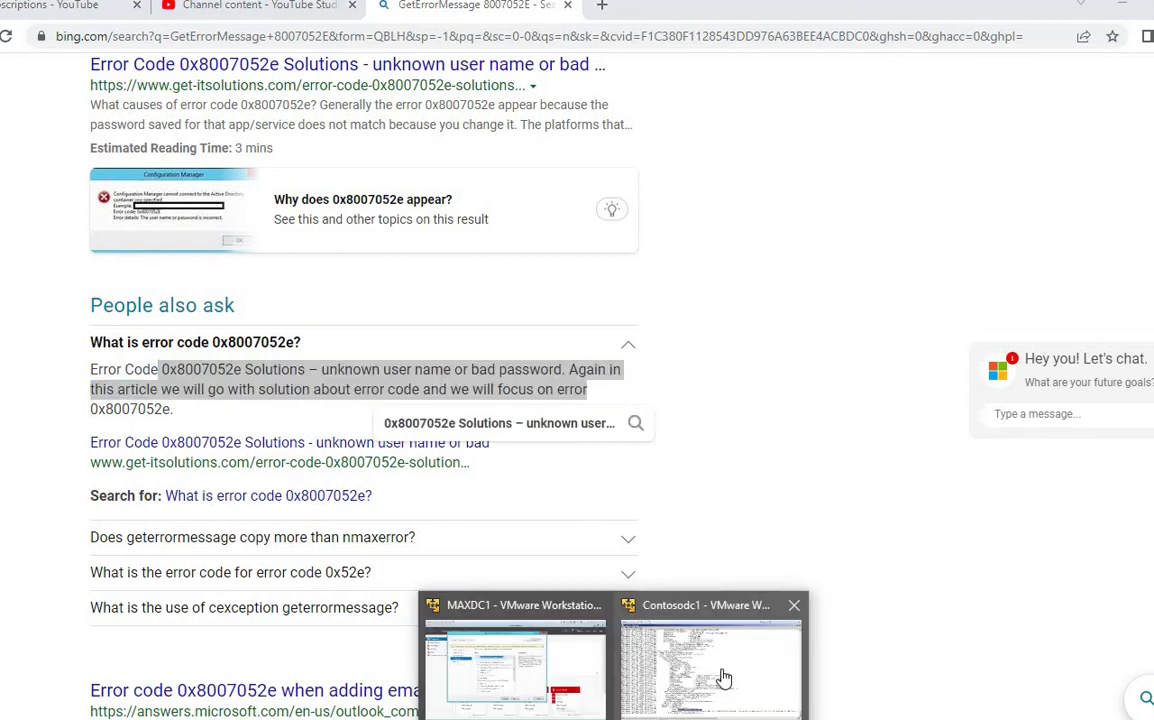
left_click(715, 675)
scroll(497, 470, "up", 20)
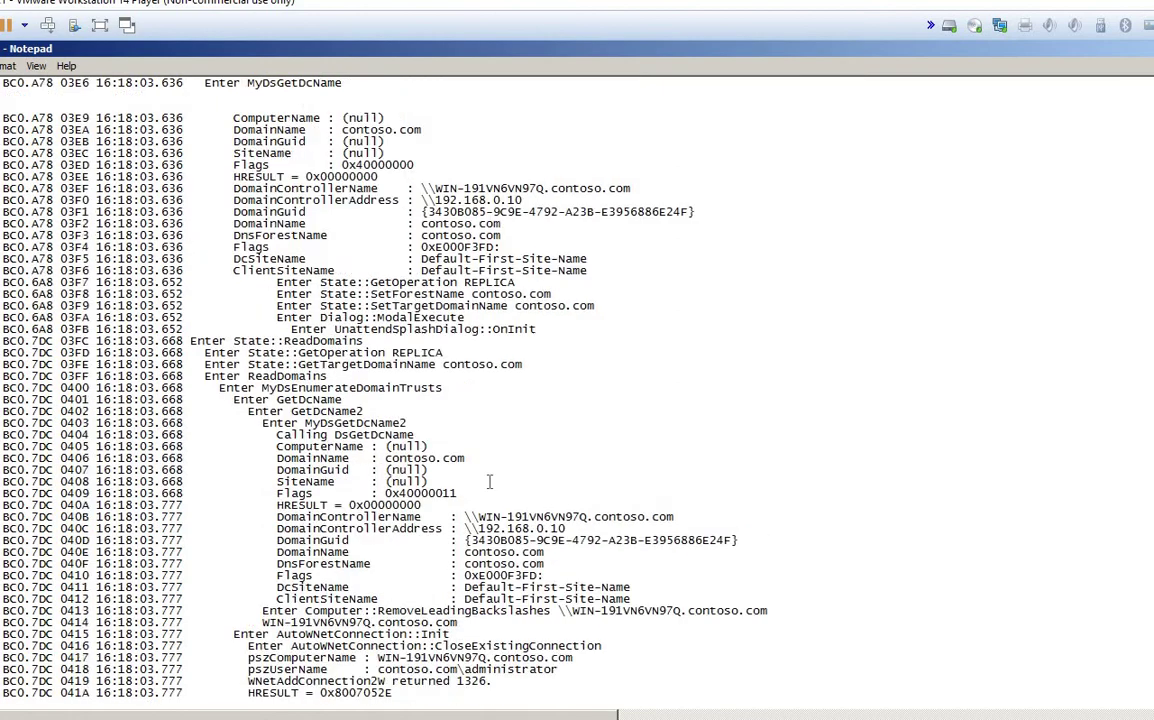
Step: Close the dcpromoui.log in Notepad and the debug folder window, back on Network Credentials
scroll(497, 470, "up", 20)
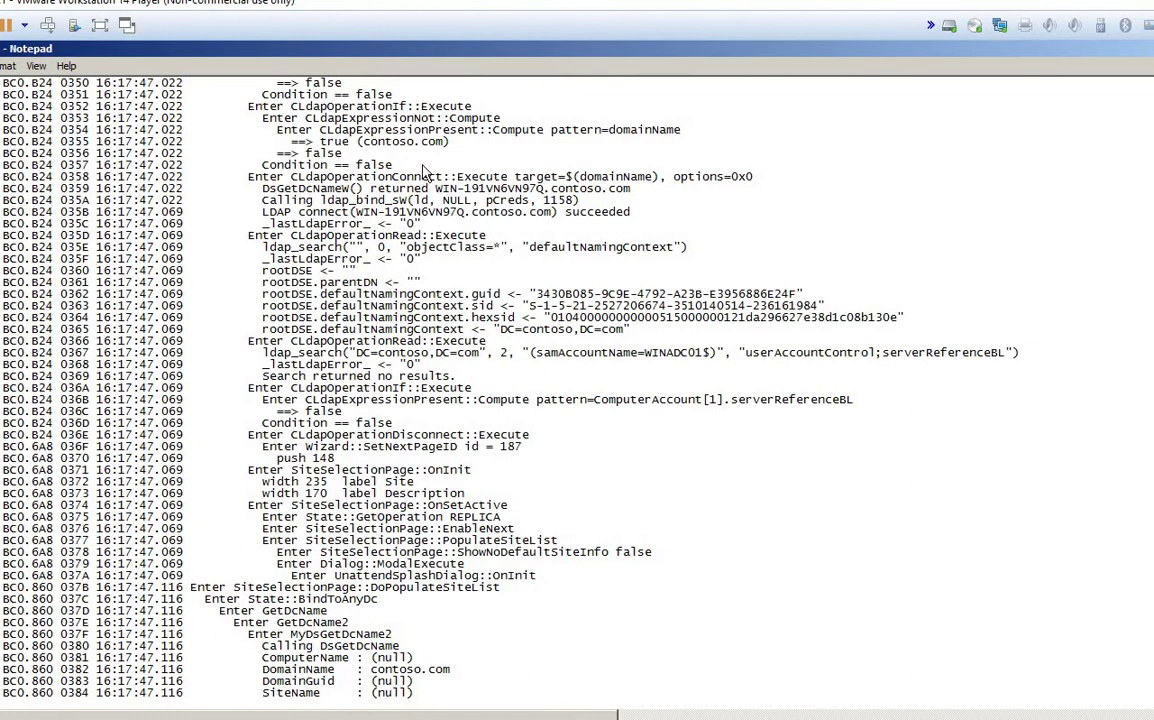
key("alt+F4")
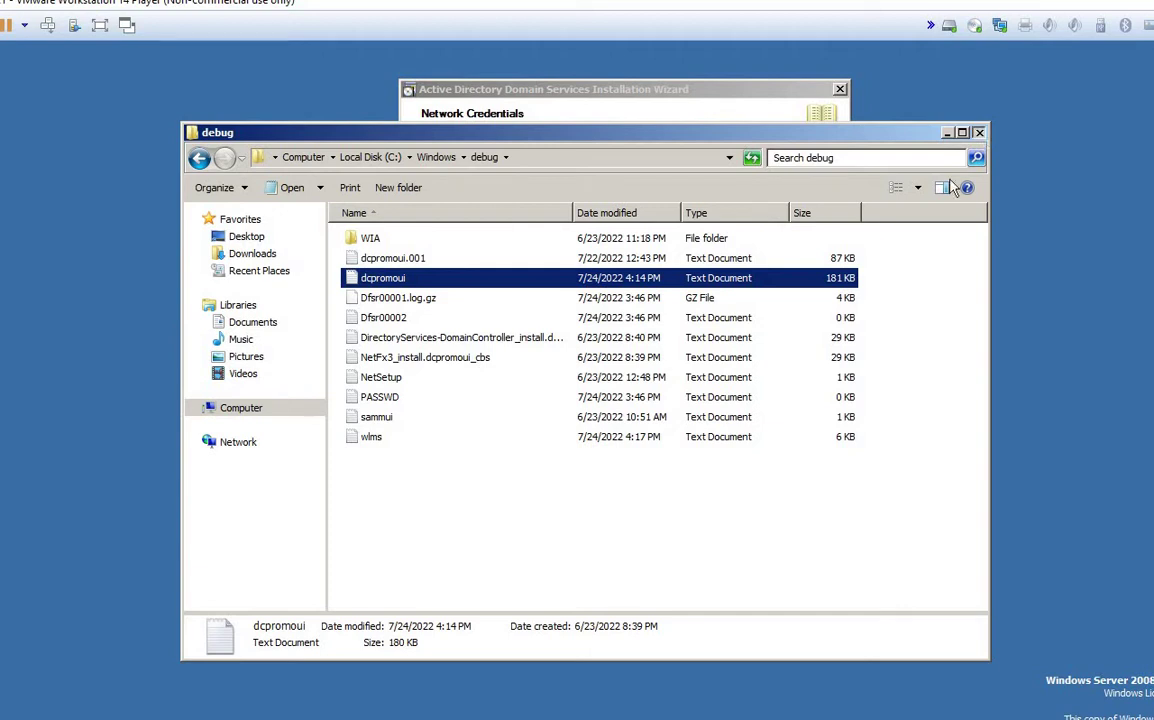
left_click(948, 133)
left_click(773, 378)
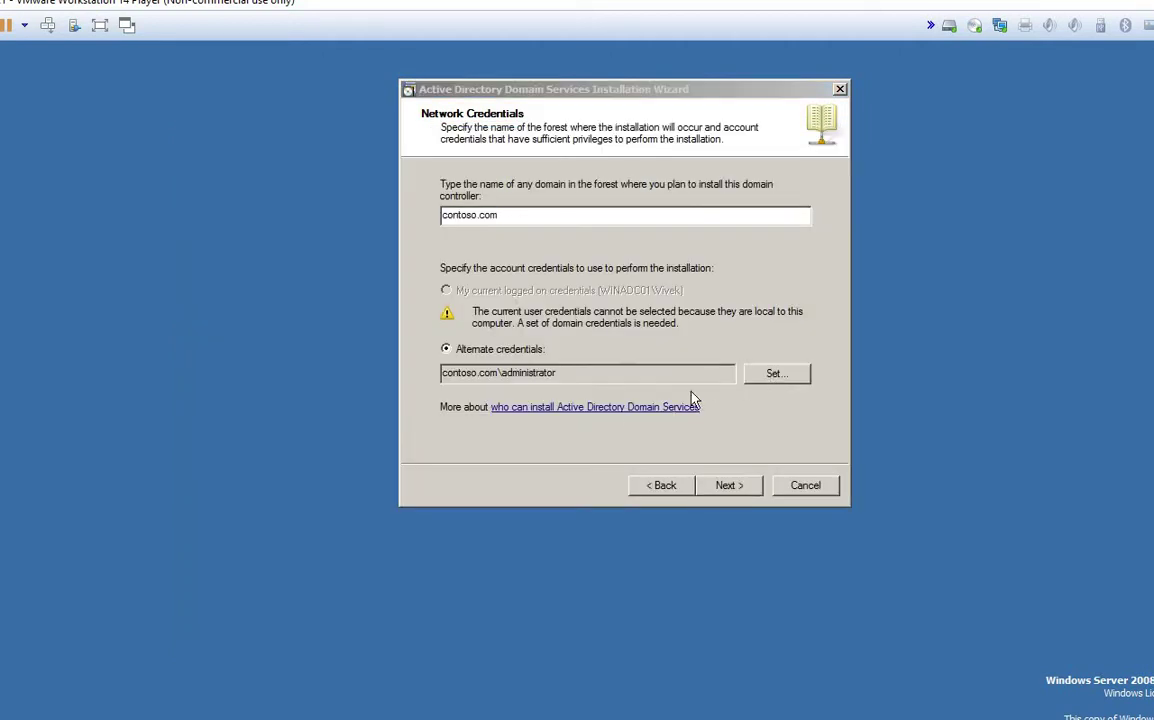
Step: Re-enter the administrator password, then accept contoso.com and Default-First-Site-Name to reach controller options
type("*********")
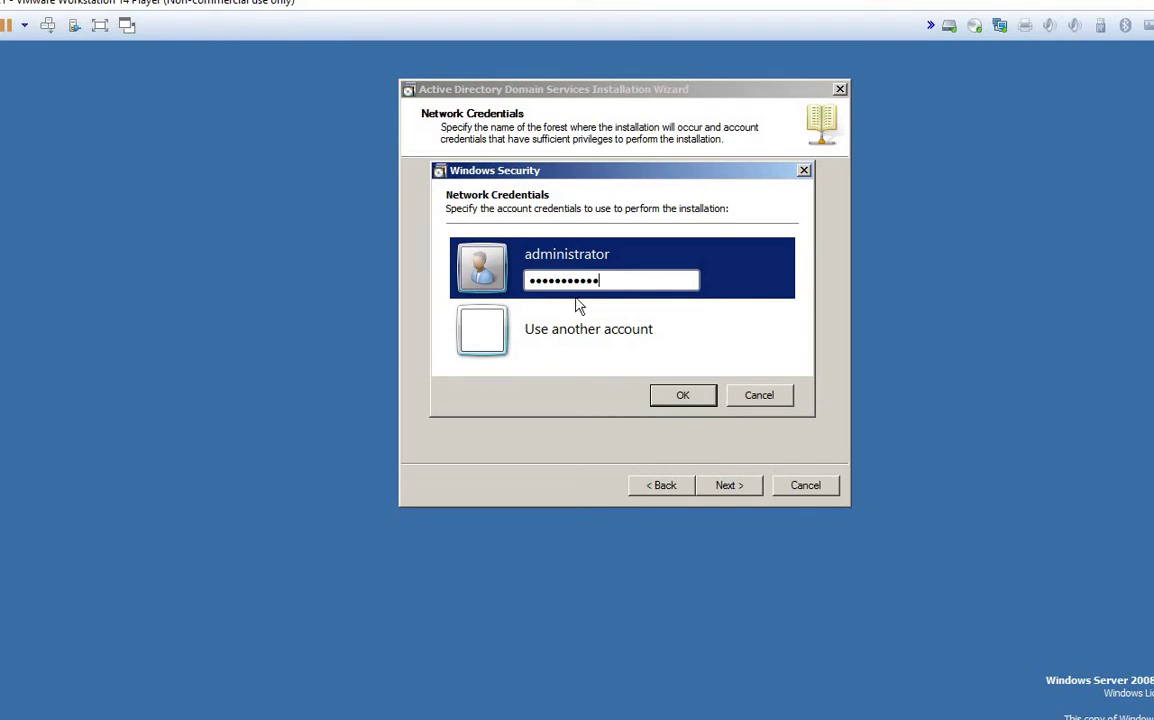
key("Return")
left_click(725, 488)
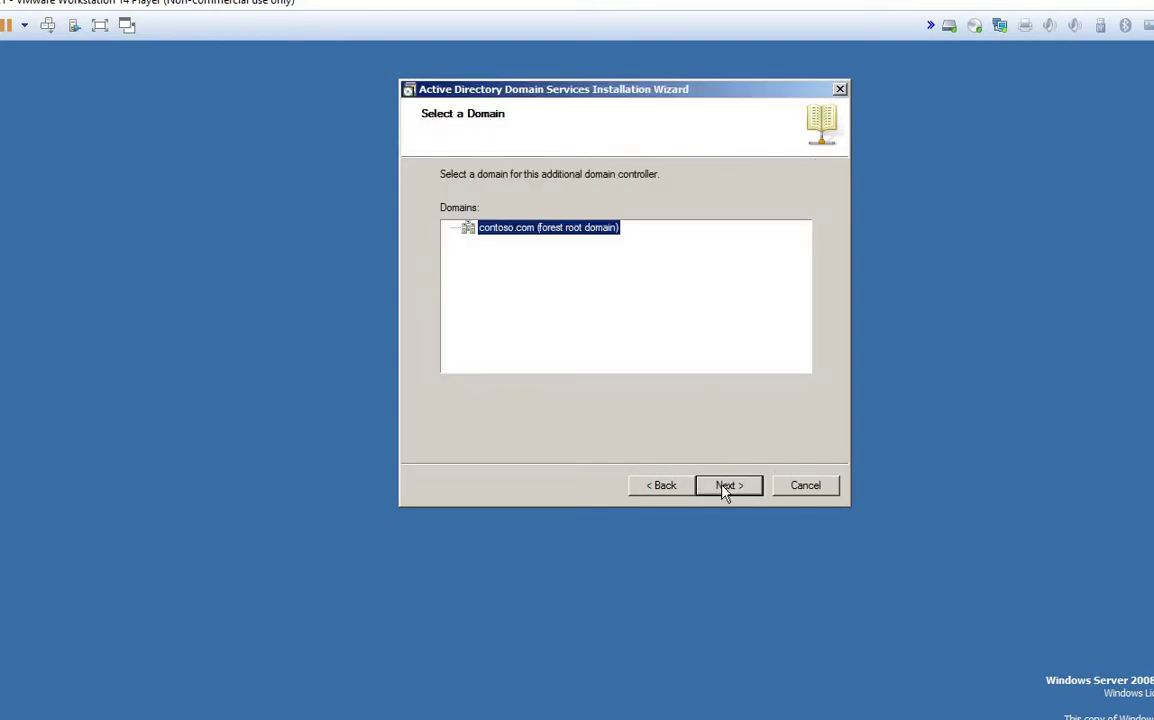
left_click(725, 488)
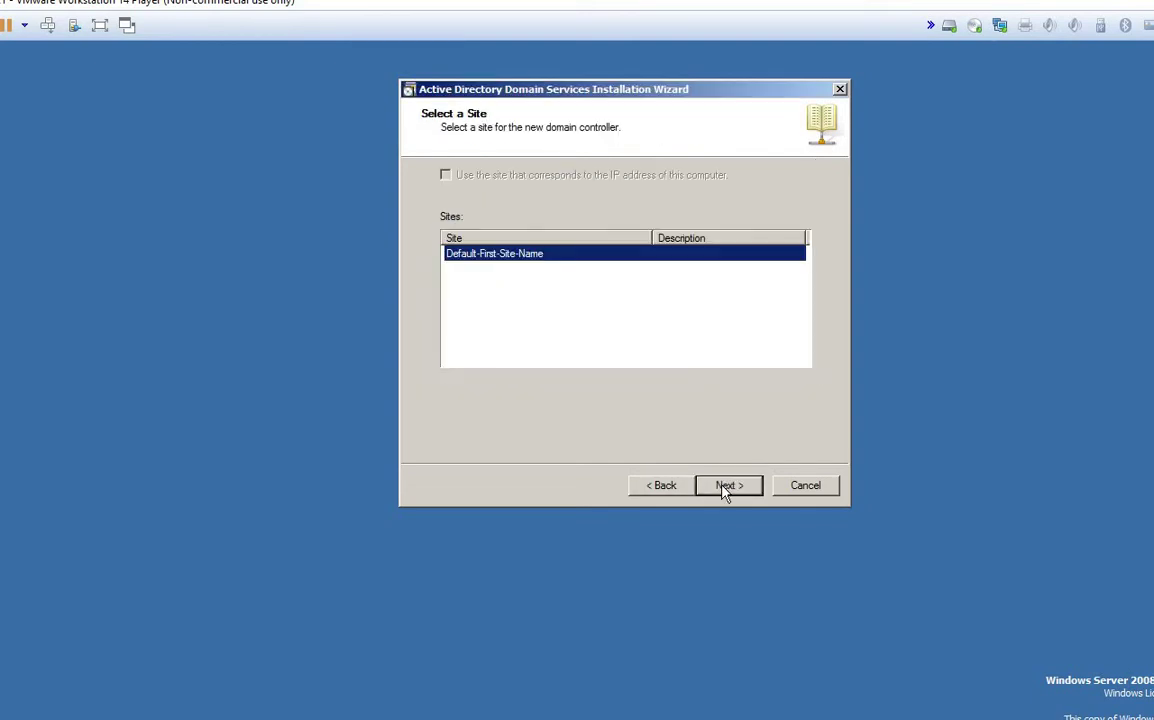
left_click(725, 488)
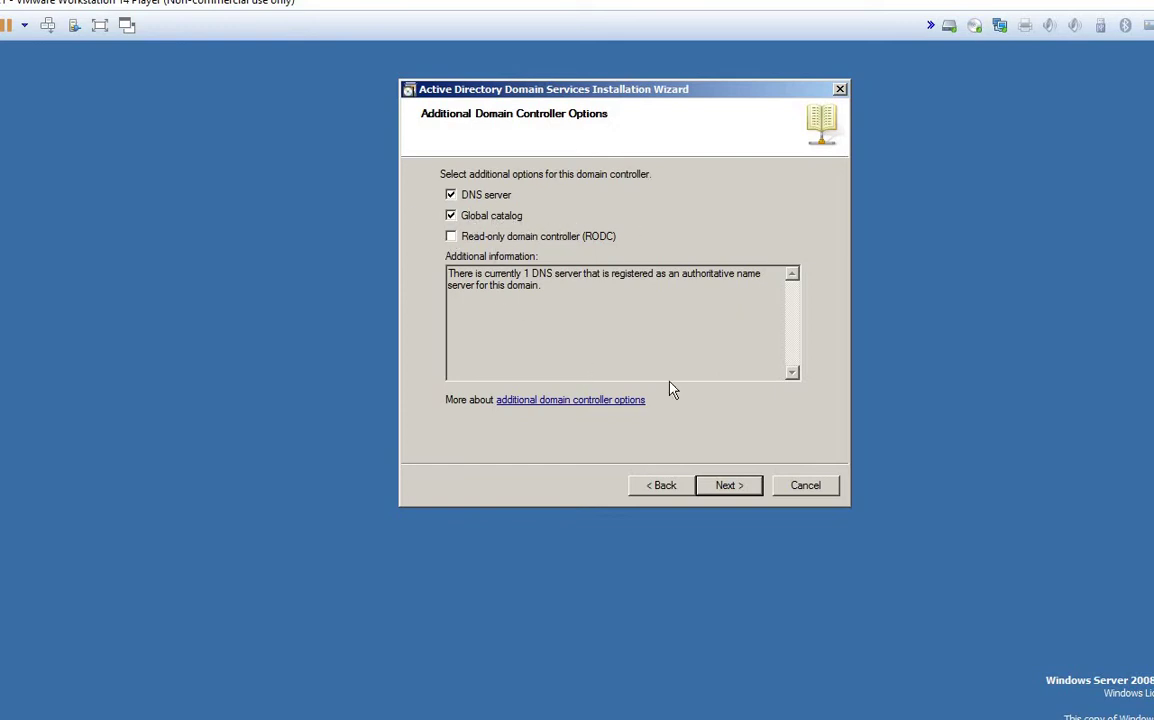
Step: Keep DNS server and global catalog selected and accept the DNS delegation warning
left_click(727, 488)
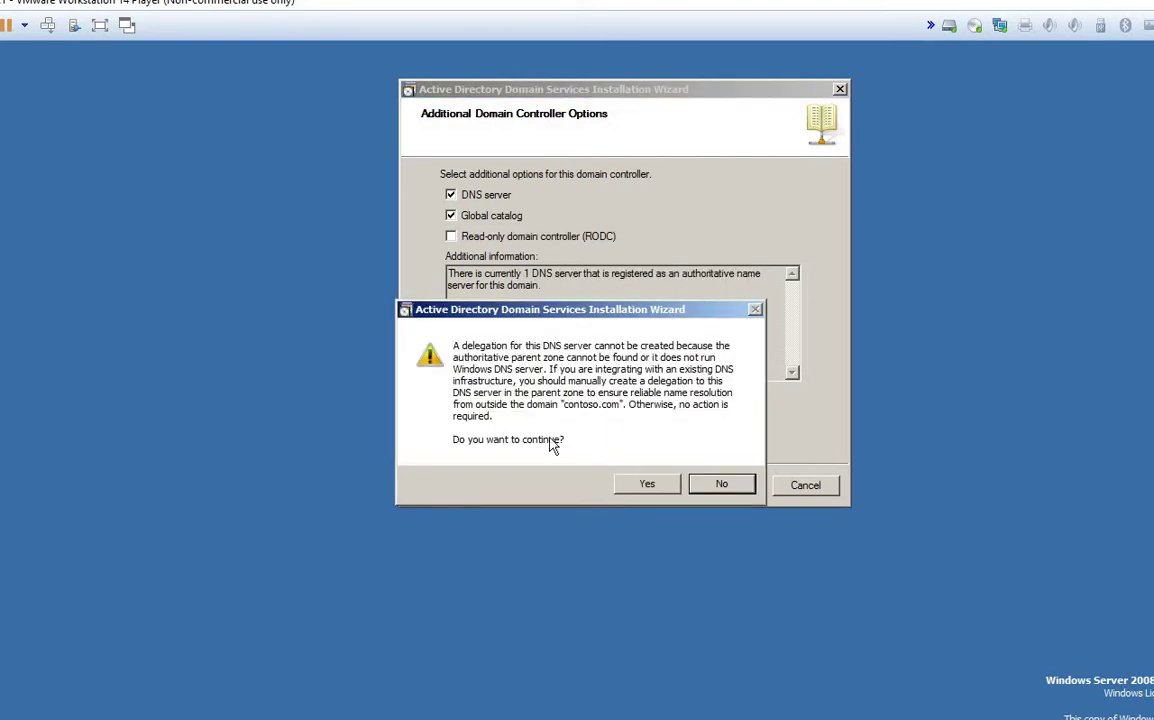
left_click(632, 483)
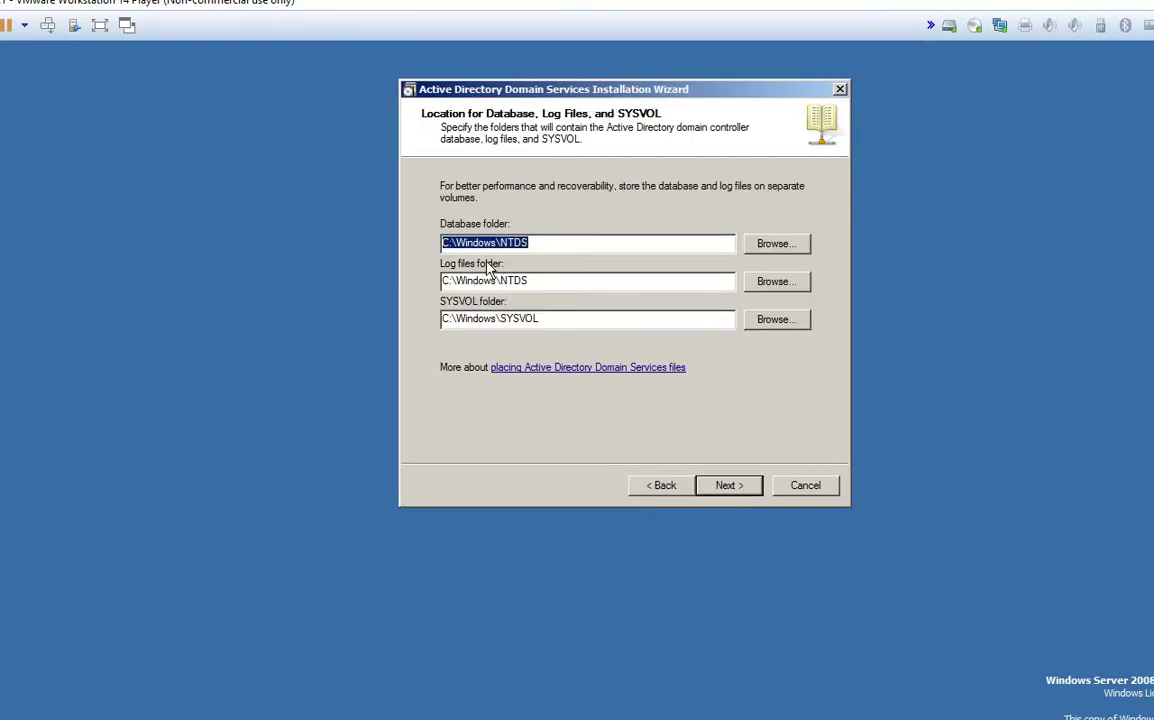
left_click_drag(506, 85, 477, 80)
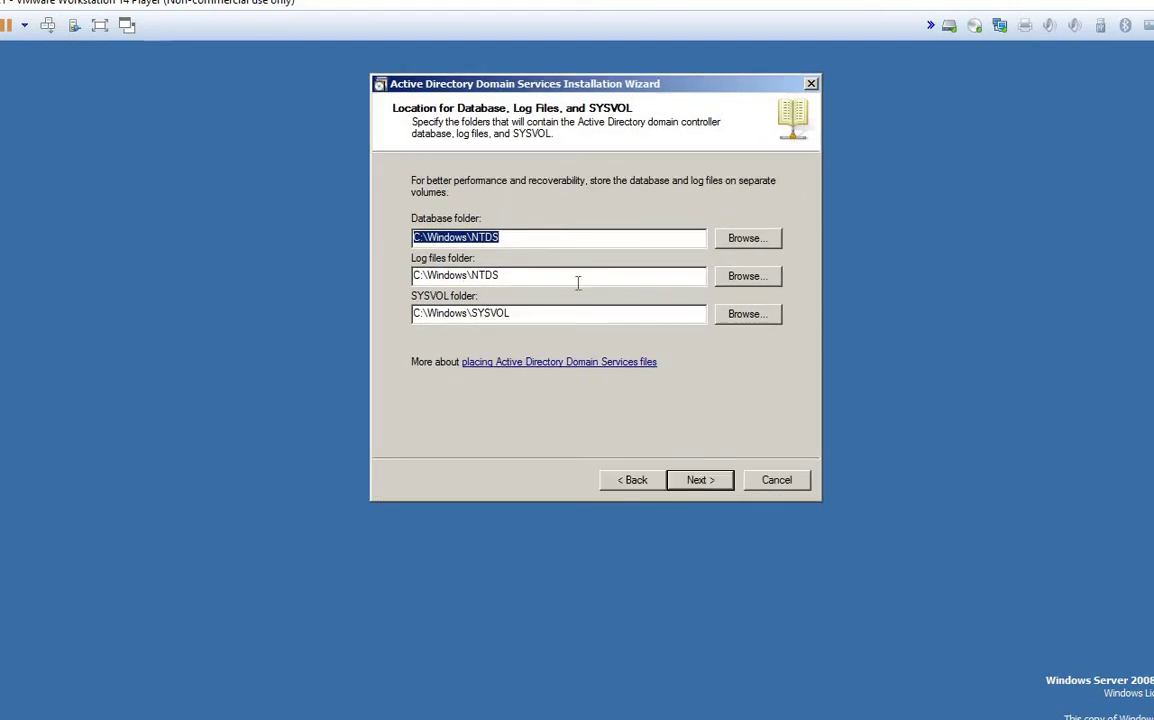
left_click(520, 238)
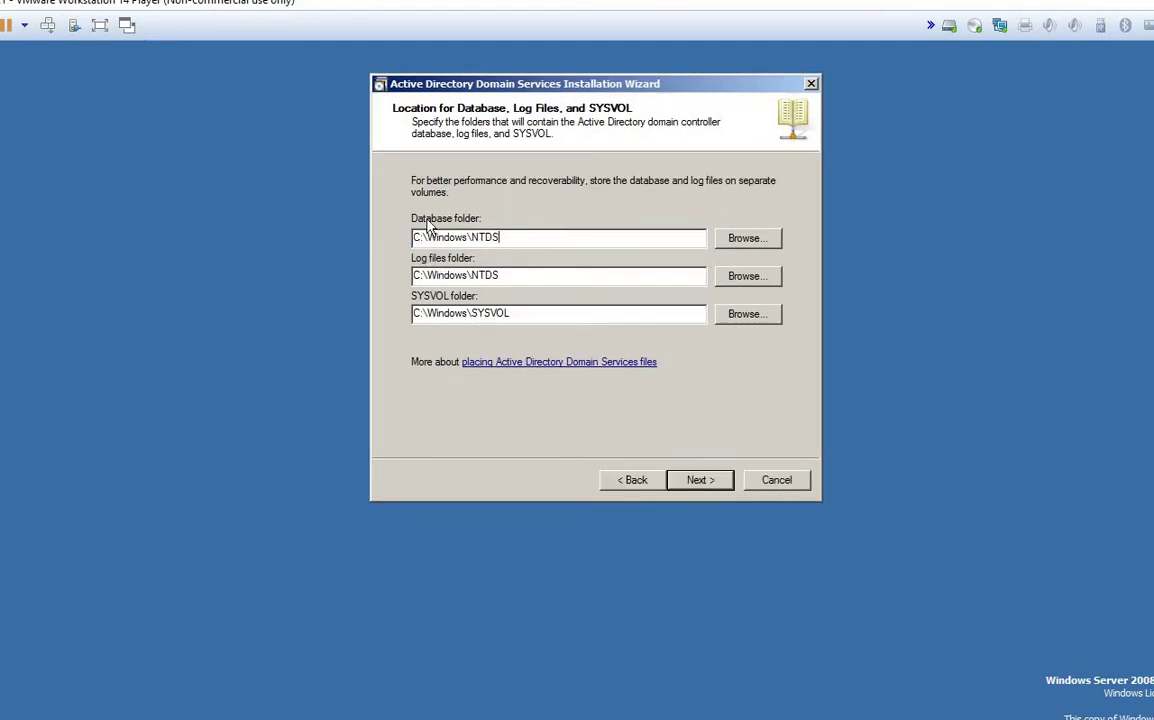
left_click_drag(503, 238, 407, 238)
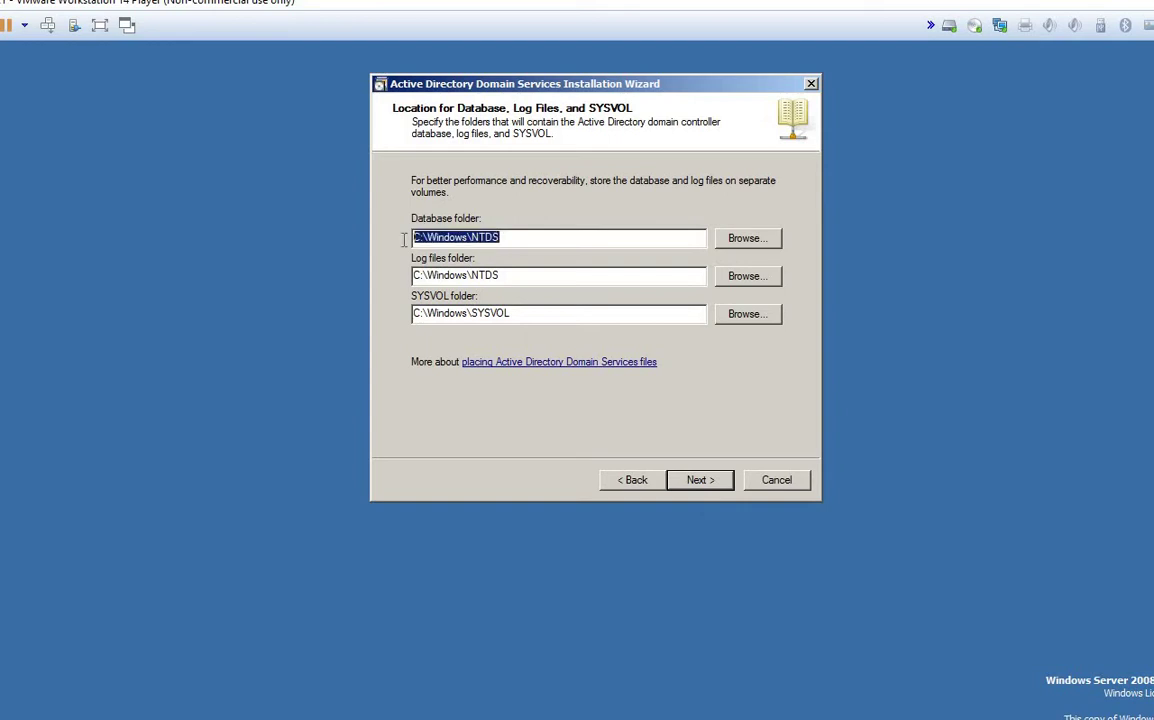
left_click(526, 238)
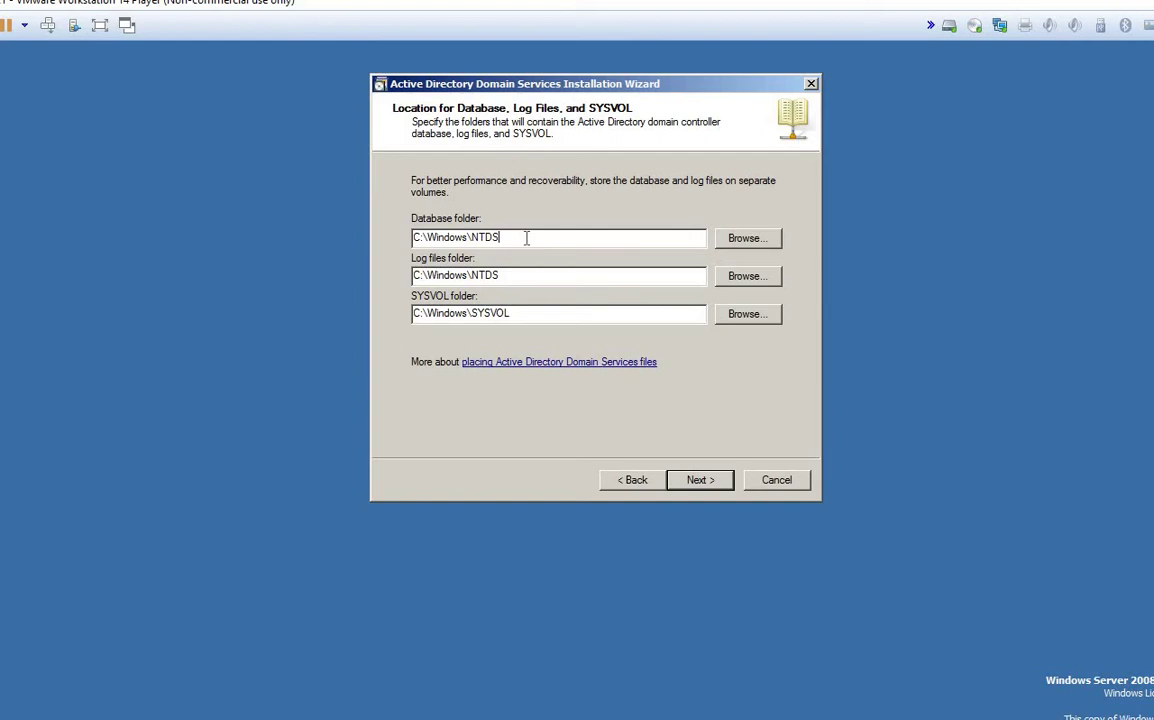
left_click_drag(526, 238, 386, 237)
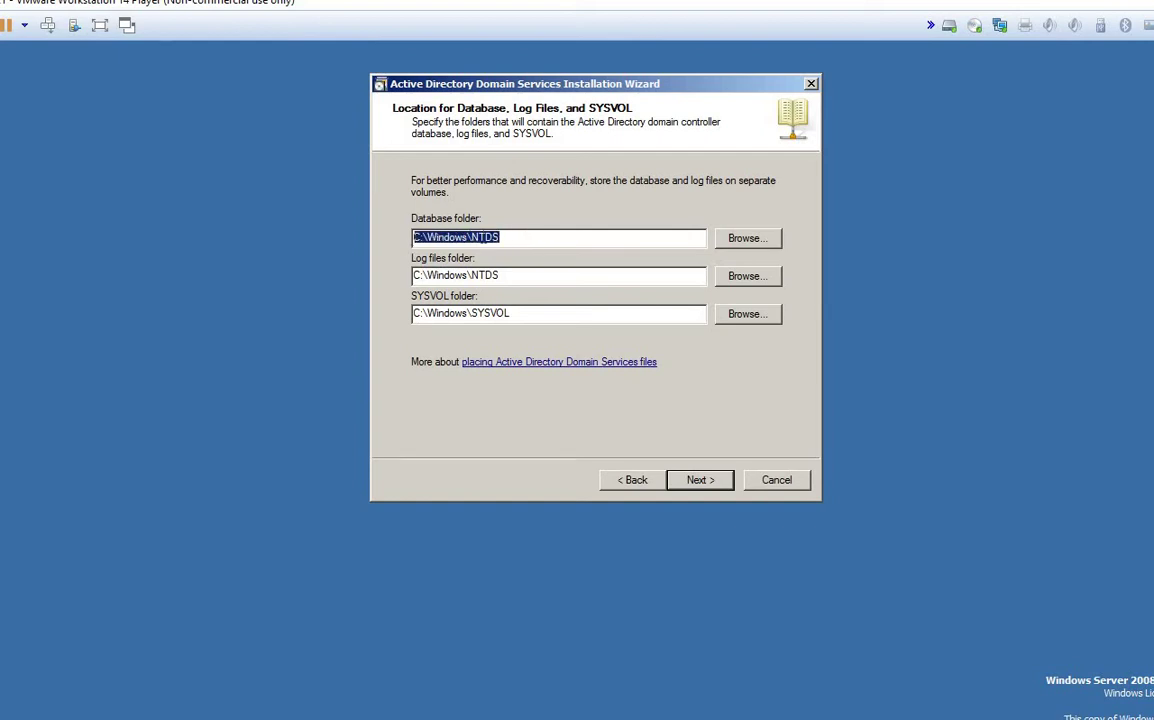
left_click(500, 238)
left_click_drag(515, 240, 383, 276)
left_click(523, 276)
left_click_drag(516, 313, 350, 309)
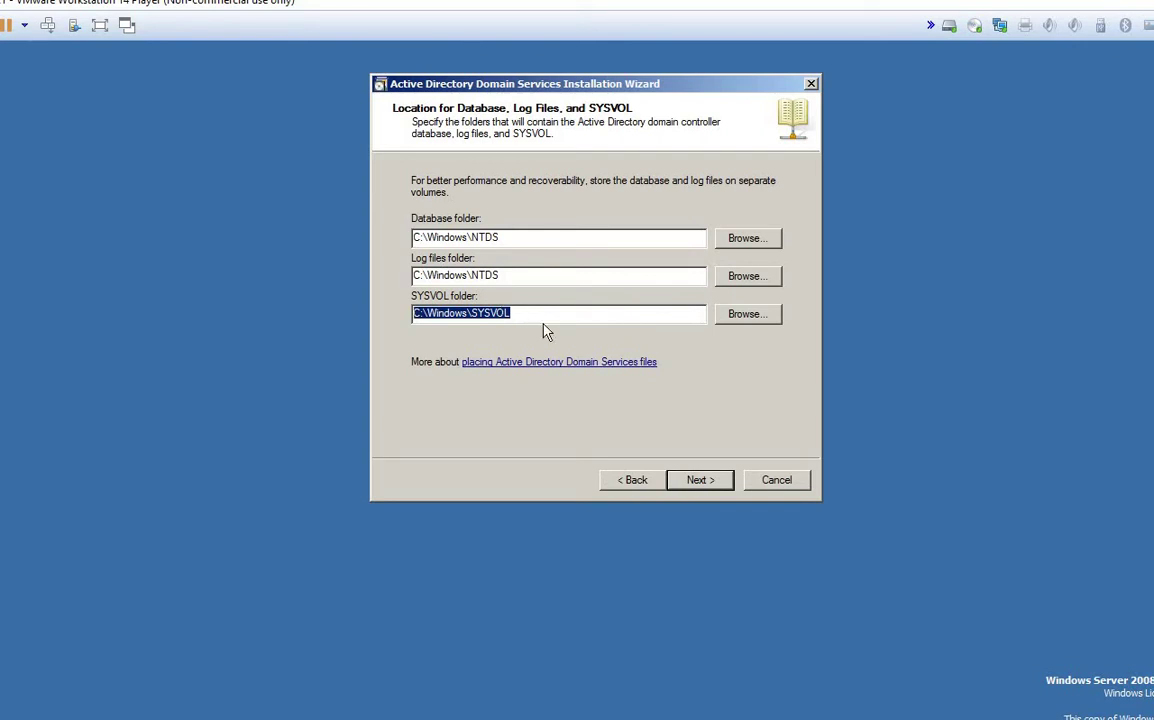
left_click(416, 316)
double_click(416, 316)
left_click(527, 313)
double_click(439, 315)
left_click_drag(530, 311, 389, 312)
left_click(525, 315)
left_click_drag(514, 314, 405, 316)
left_click(525, 241)
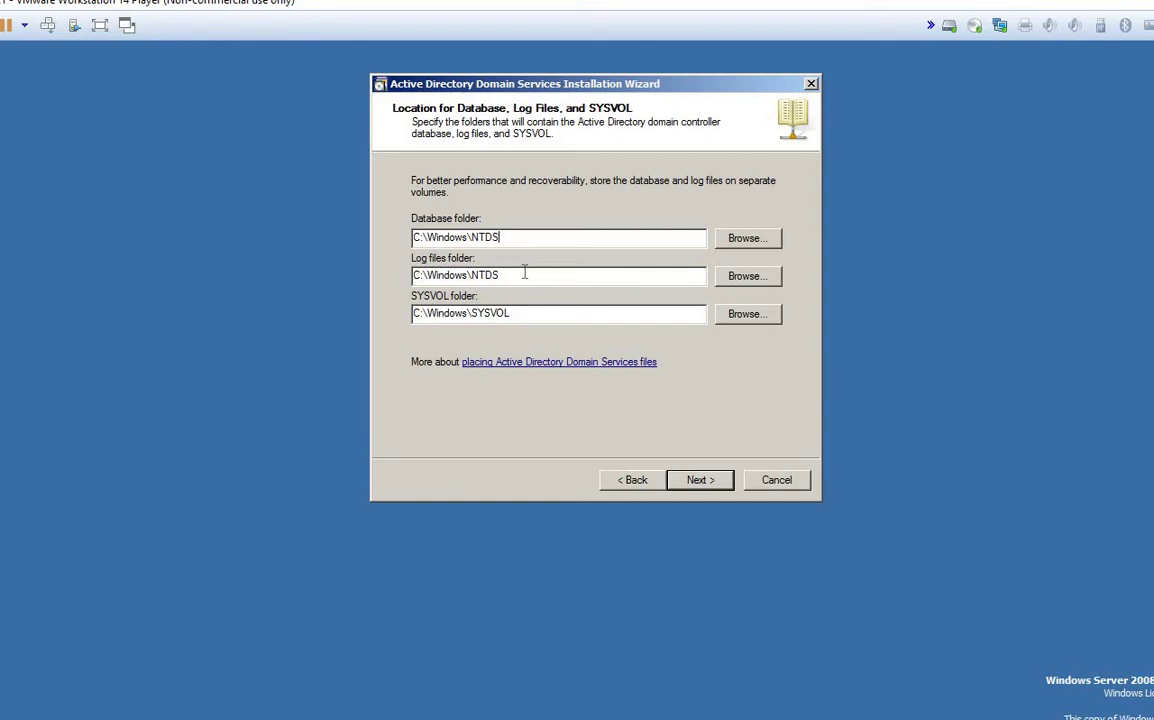
left_click(524, 274)
Step: Go back from the next page to review the Database, Log files and SYSVOL folder paths
left_click(700, 482)
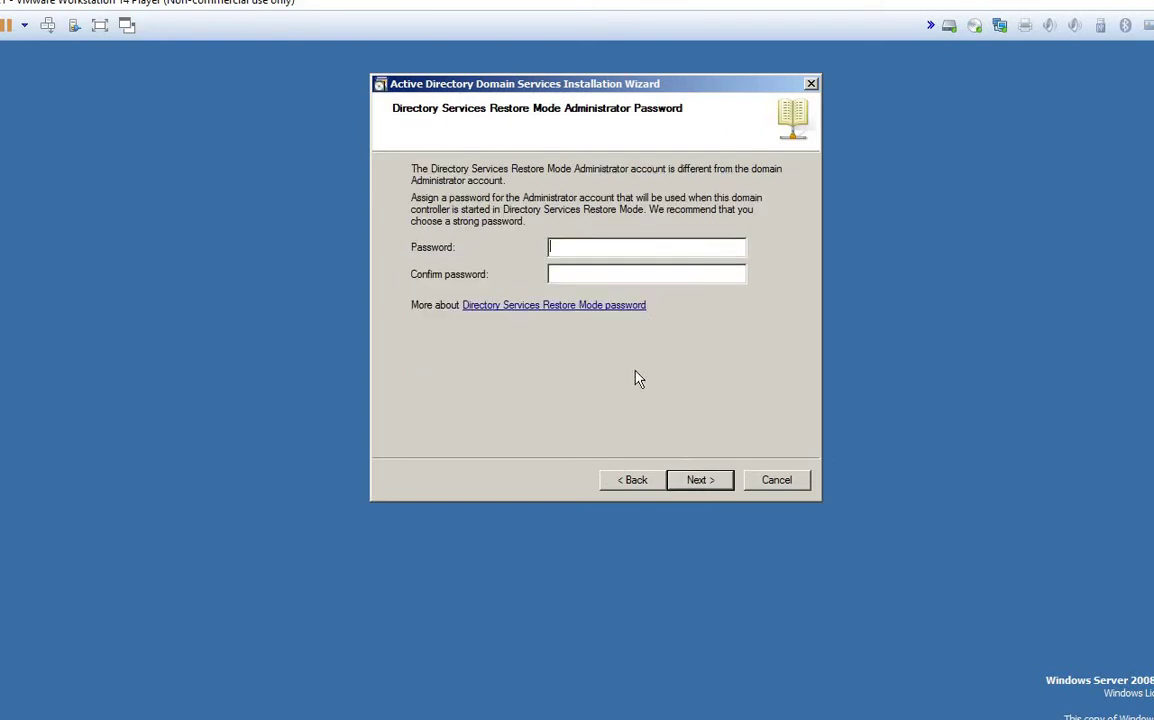
left_click(618, 484)
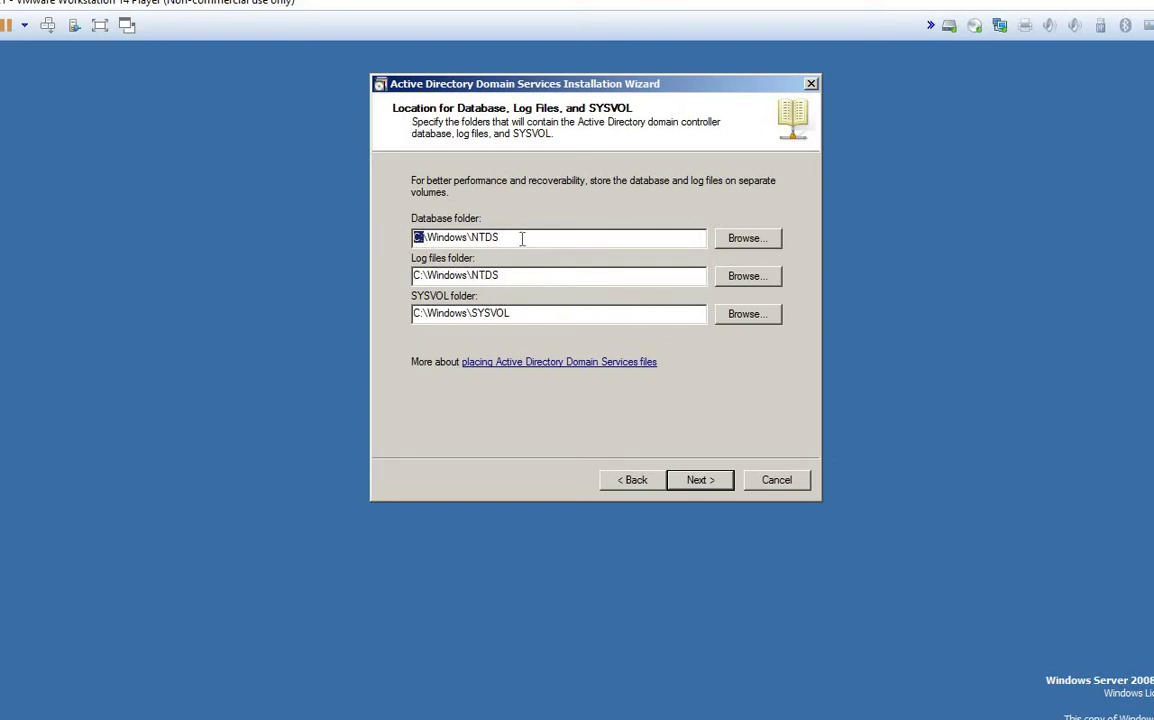
double_click(421, 241)
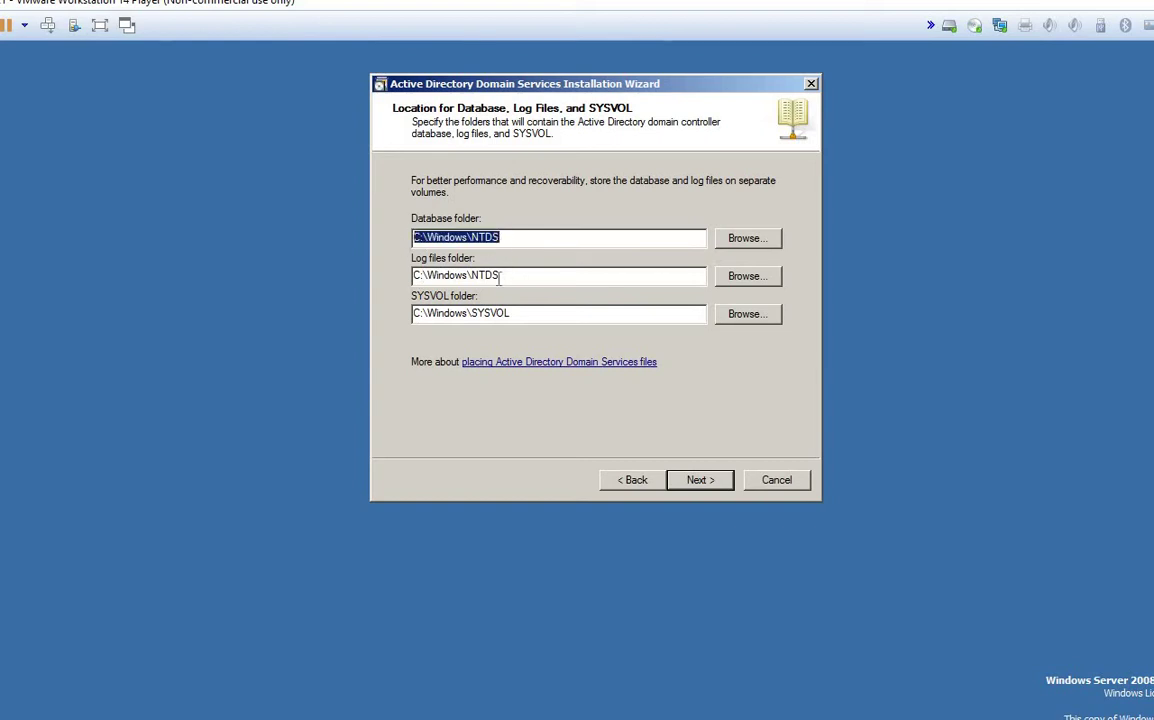
double_click(418, 277)
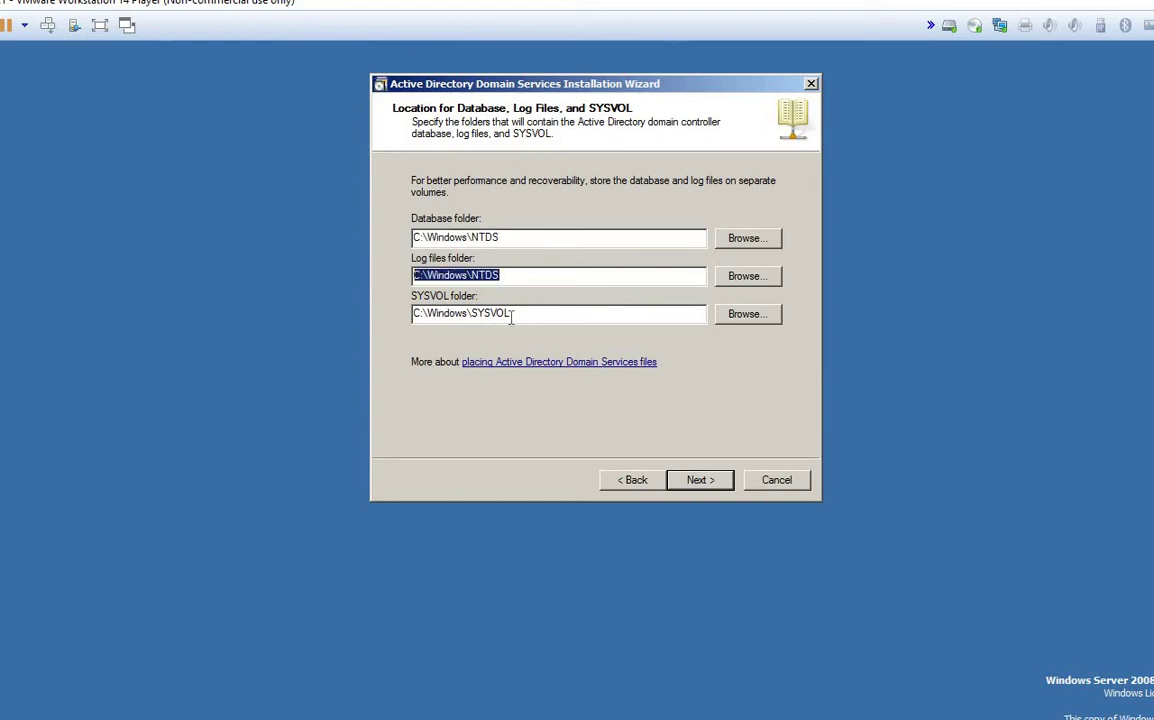
left_click_drag(510, 314, 437, 314)
left_click_drag(352, 322, 352, 322)
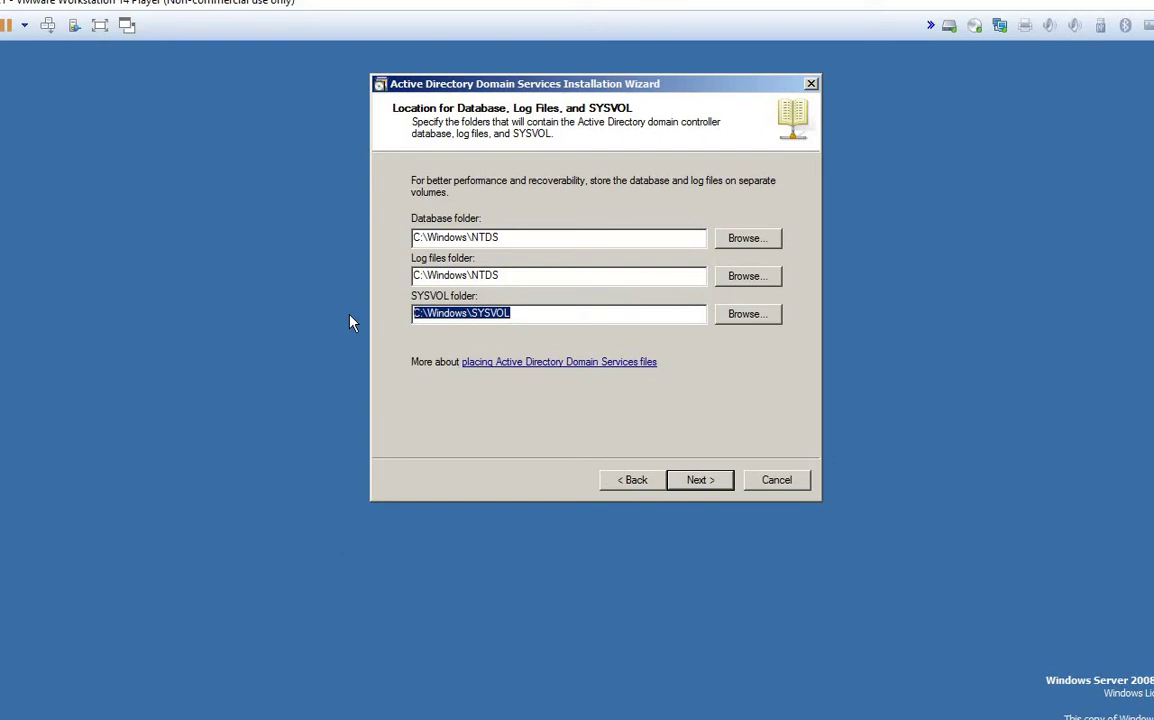
left_click(512, 270)
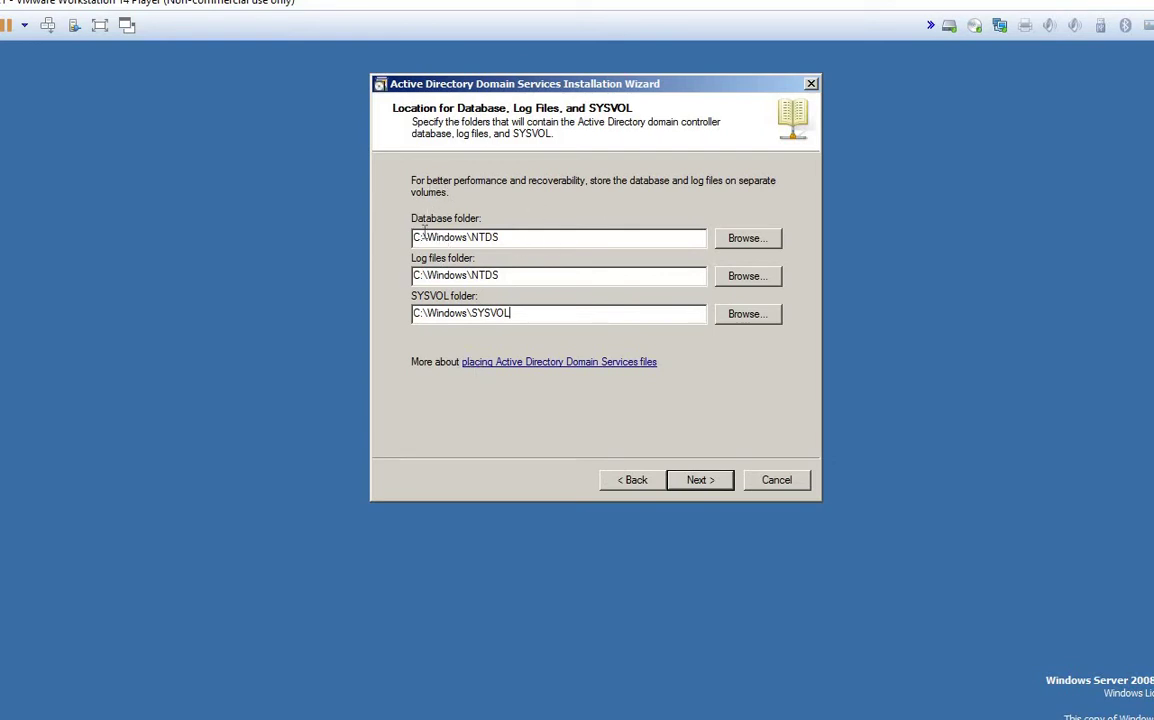
Step: Keep the default folders, reach the DSRM password page, and switch to the Paint sketch
left_click(528, 237)
left_click(697, 482)
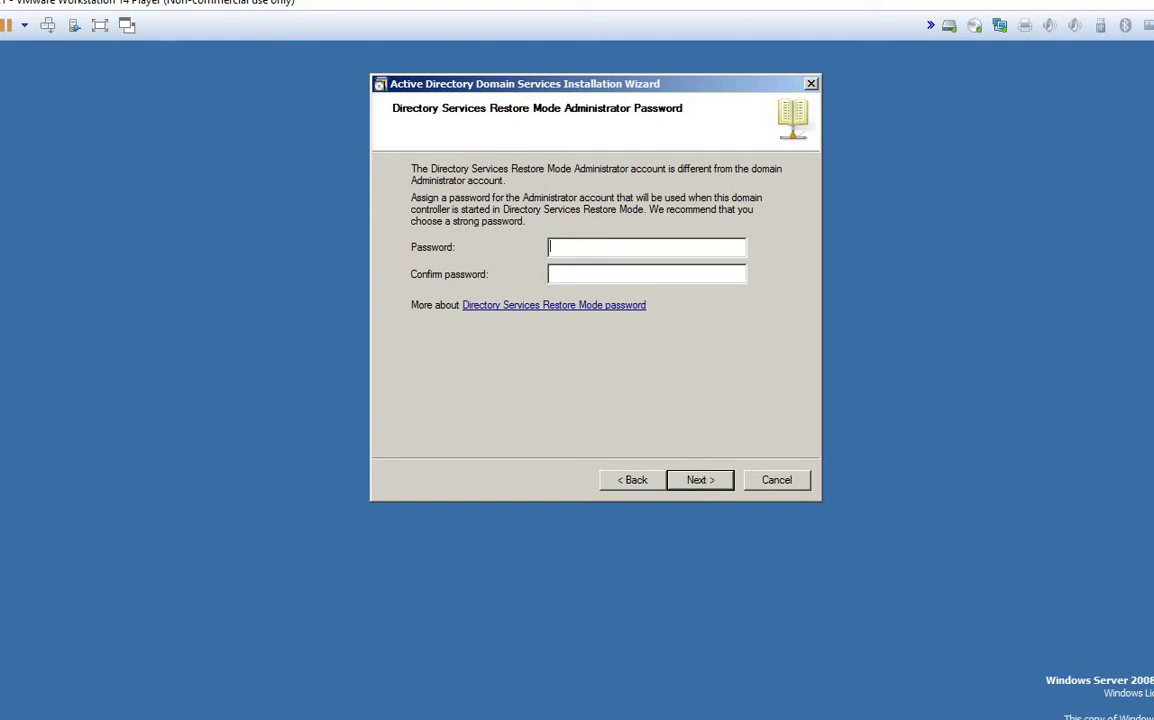
left_click(631, 623)
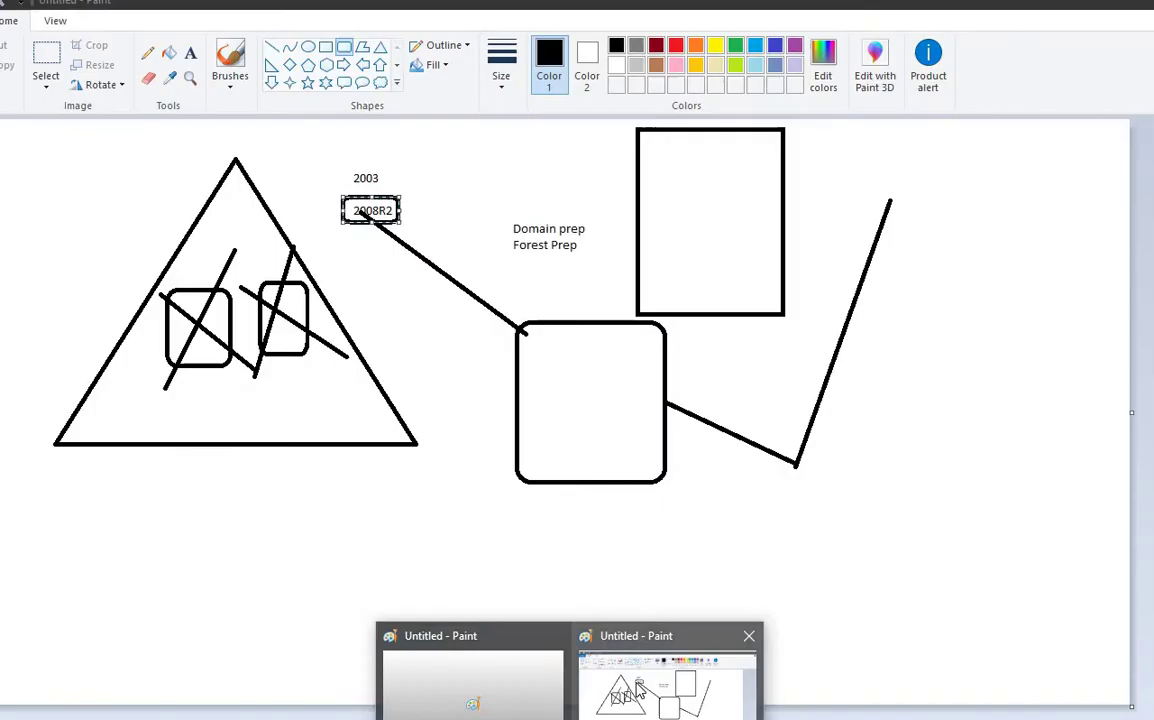
Step: Clear the entire Paint canvas with Ctrl+A and Delete
left_click(908, 352)
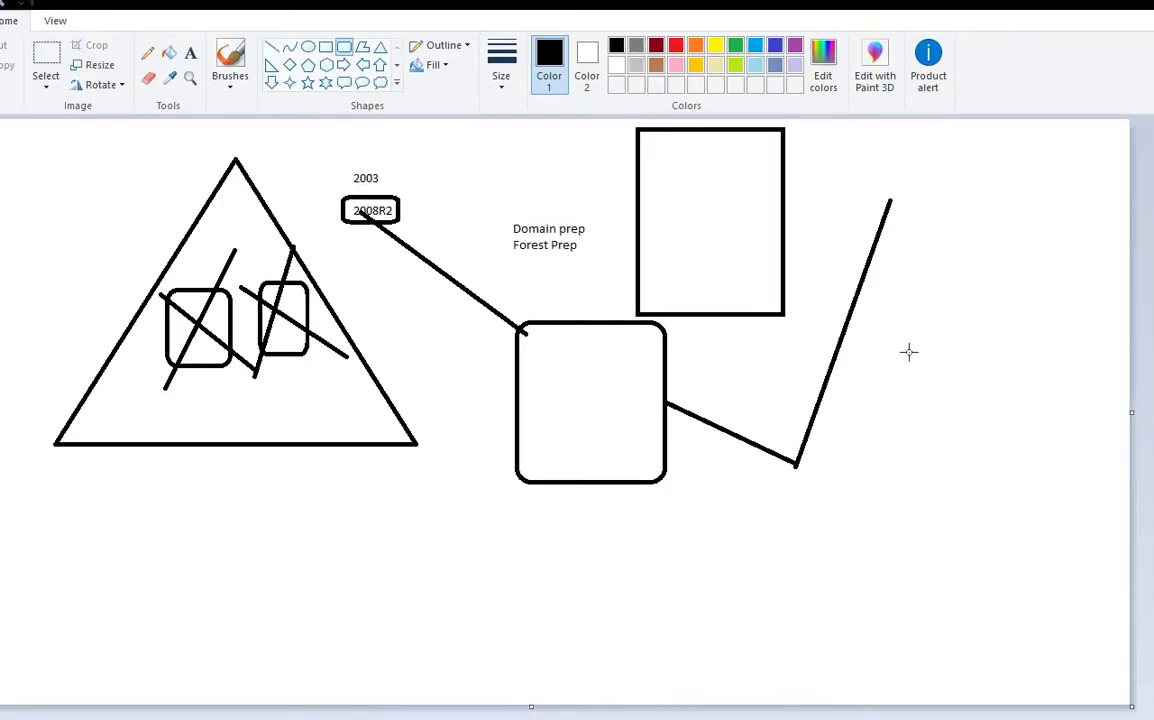
key("ctrl+a")
key("Delete")
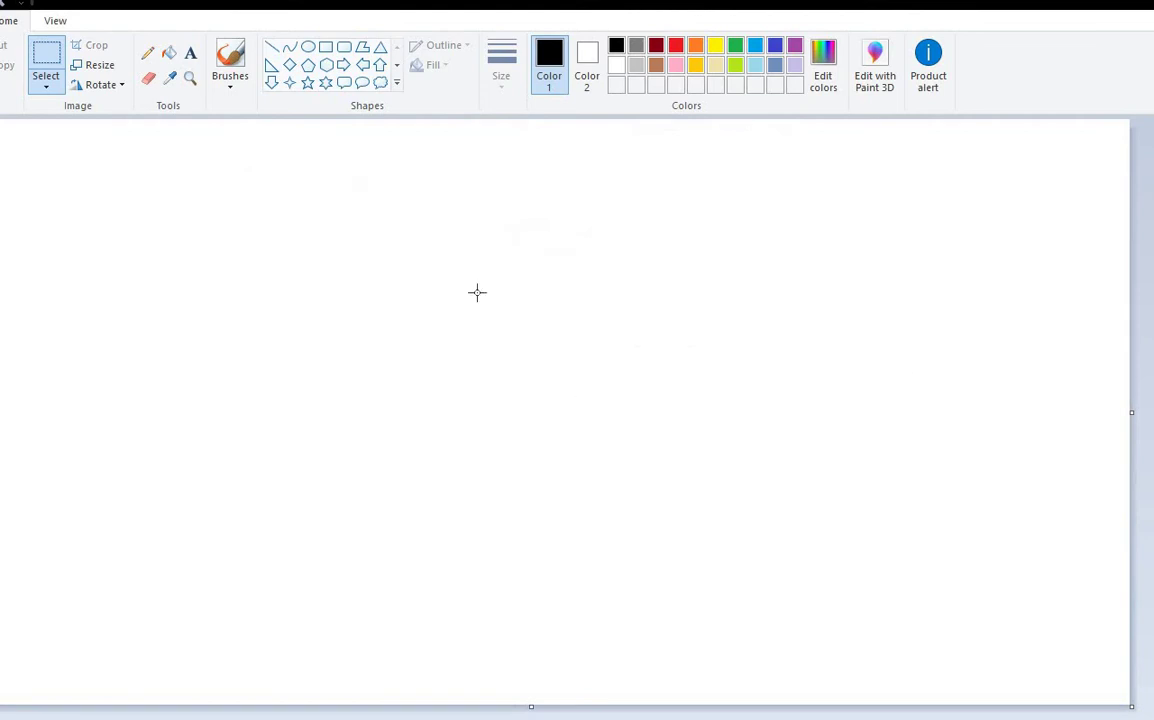
Step: Add a 'DSRM' label in a widened text box near the top of the canvas
left_click(190, 52)
left_click_drag(415, 158, 812, 264)
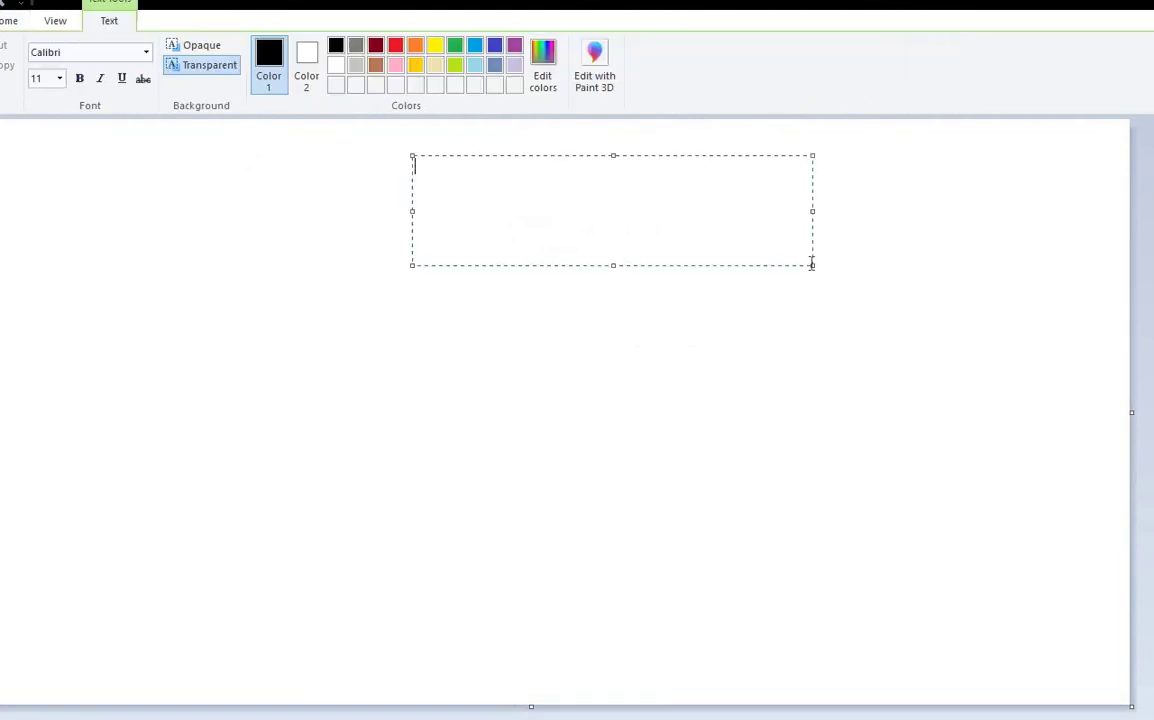
type("DSRM")
left_click_drag(811, 265, 855, 308)
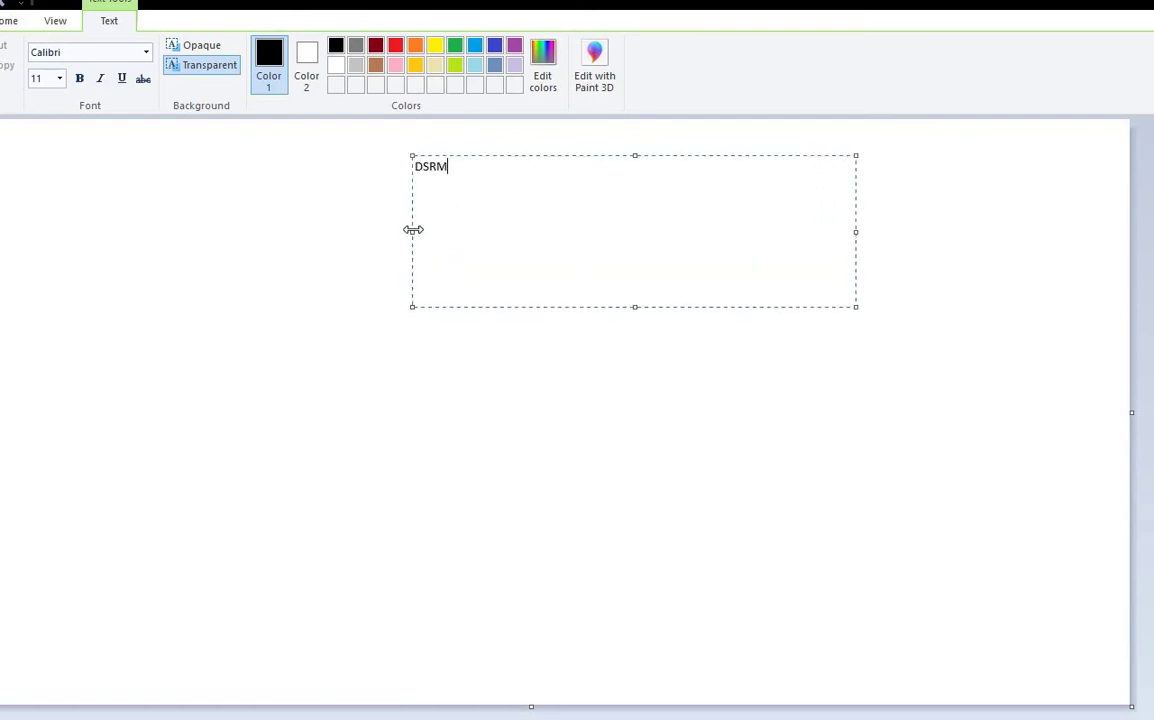
left_click_drag(413, 230, 340, 230)
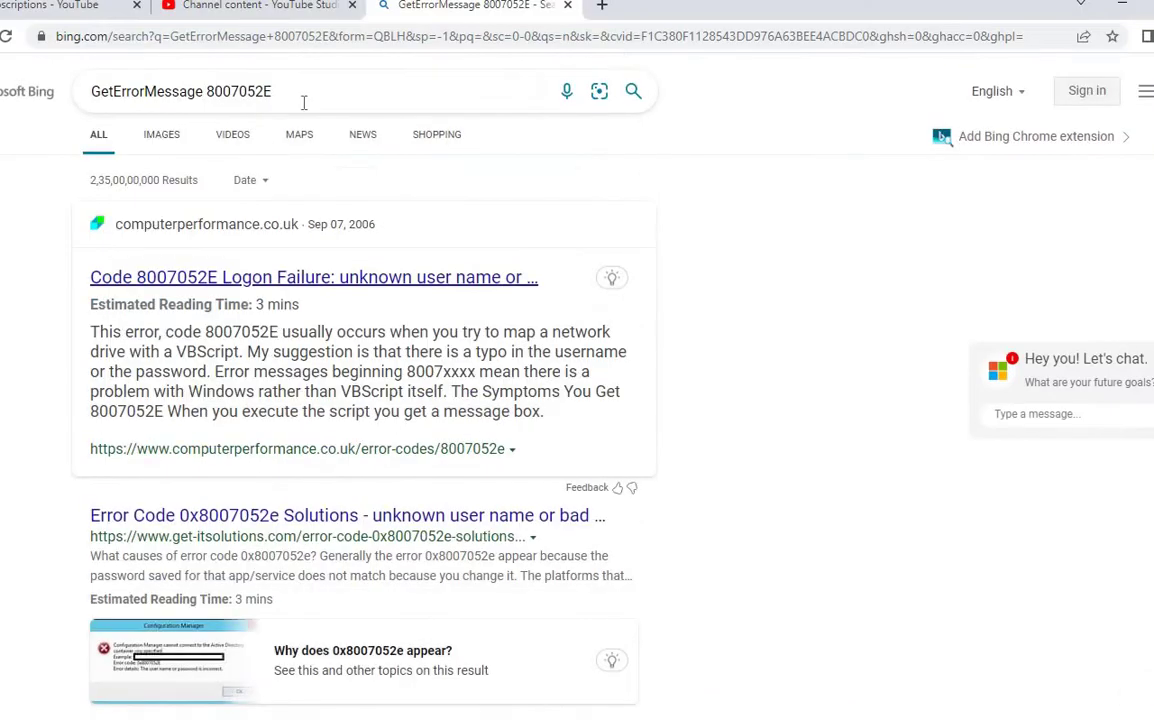
Step: Search Bing for 'dsrm full form'
left_click_drag(272, 91, 91, 91)
type("DSR")
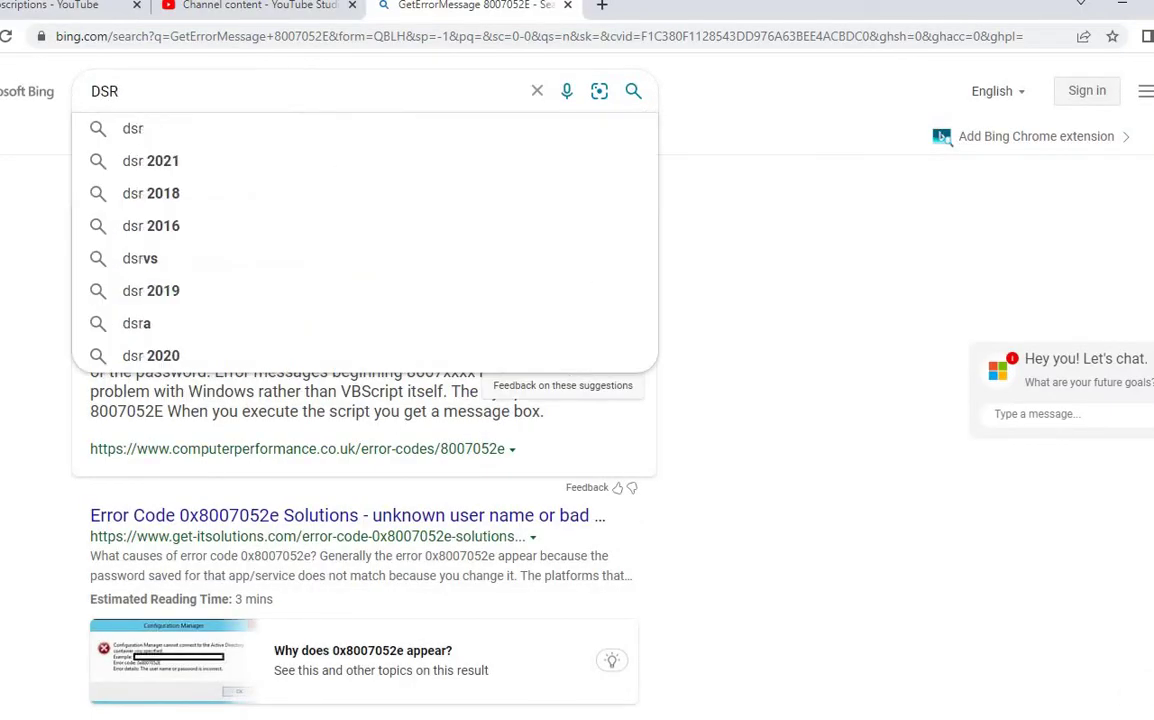
type("M full")
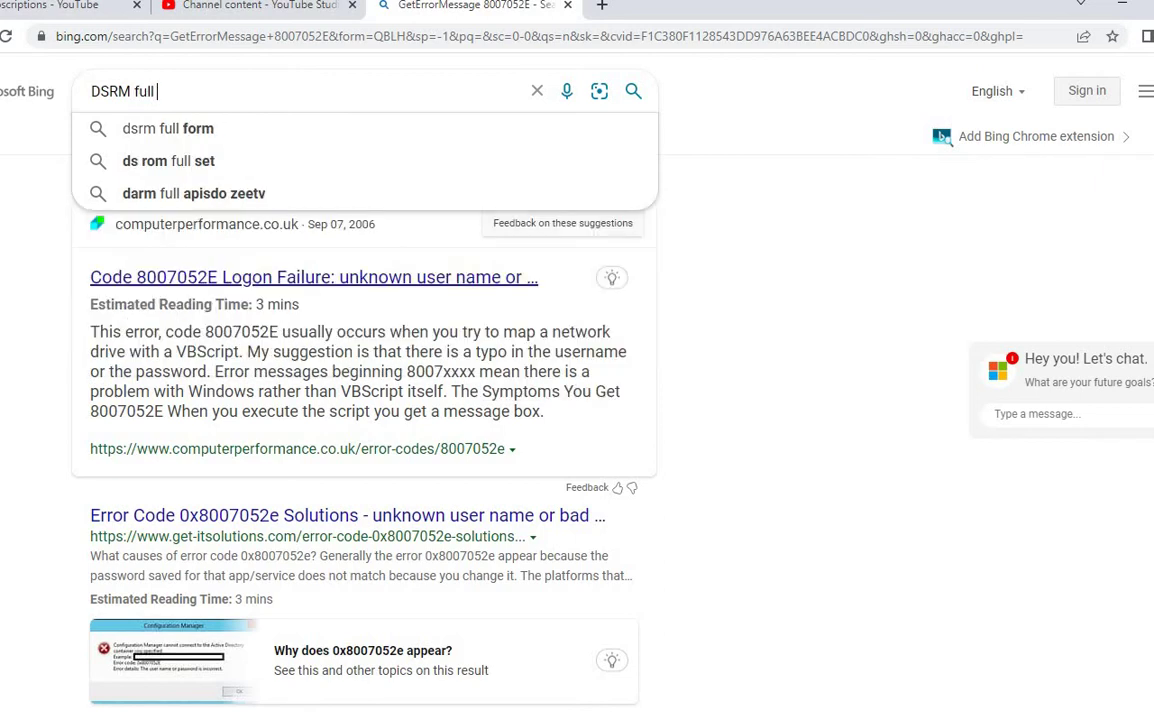
key("Down")
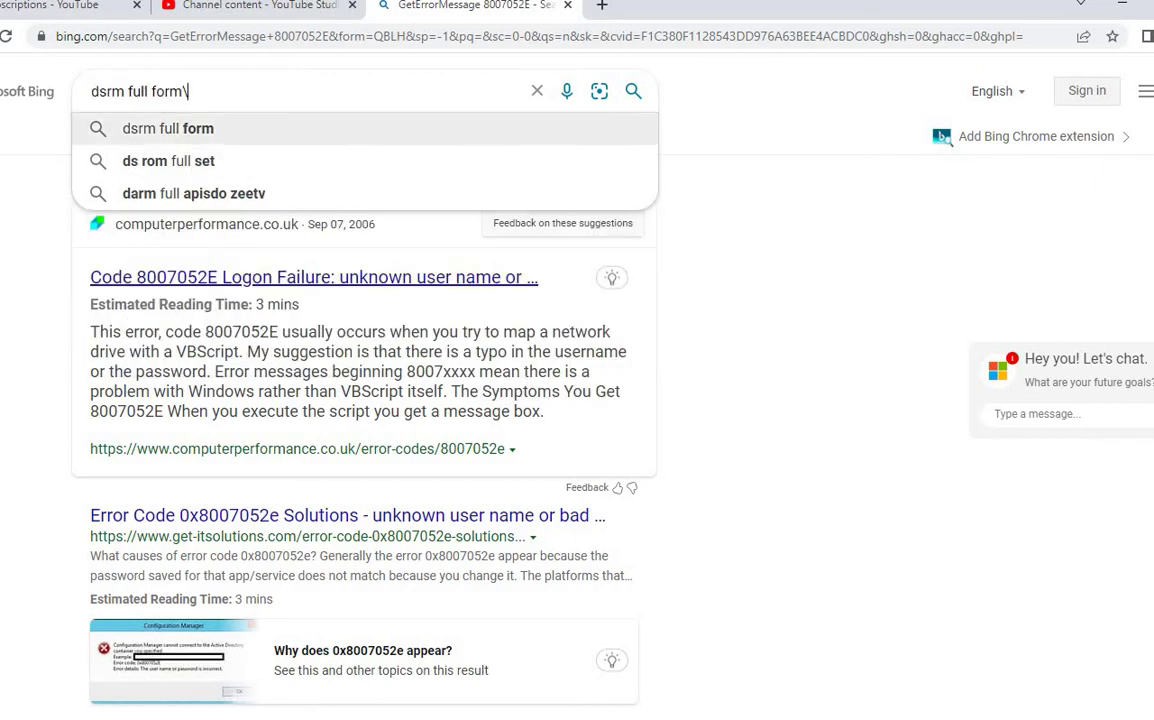
key("Return")
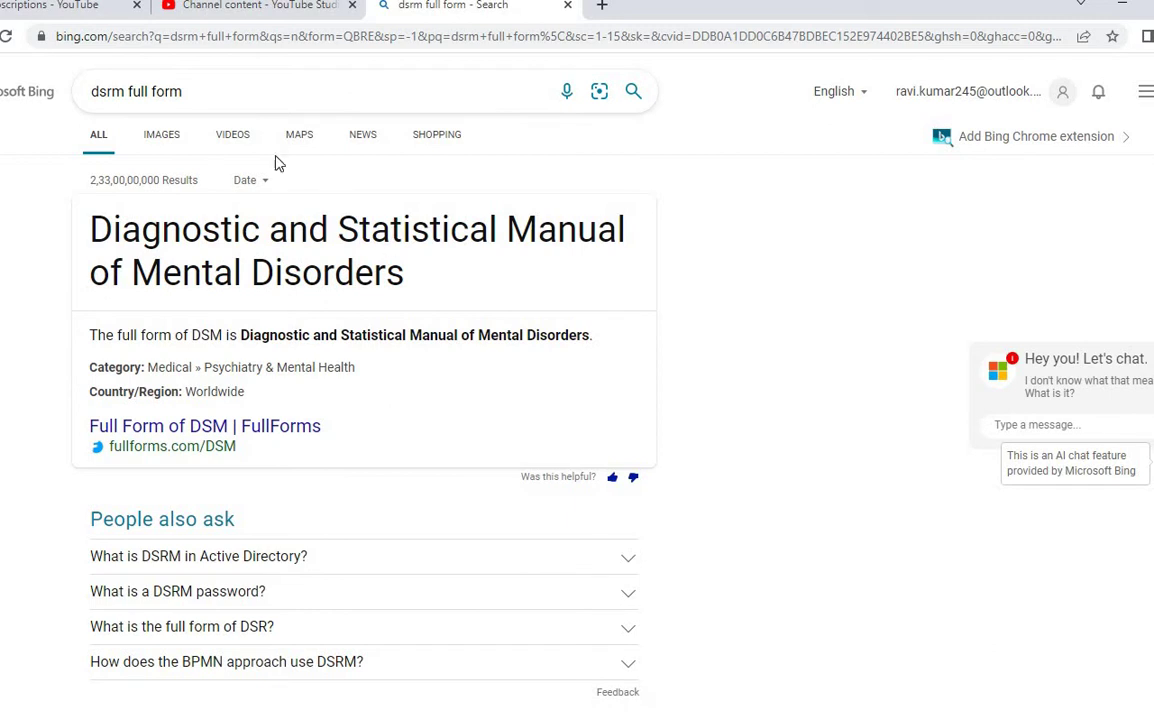
Step: Refine the search with 'for active directoty', expand the DSRM answer, and return to Paint
left_click(214, 94)
type("f")
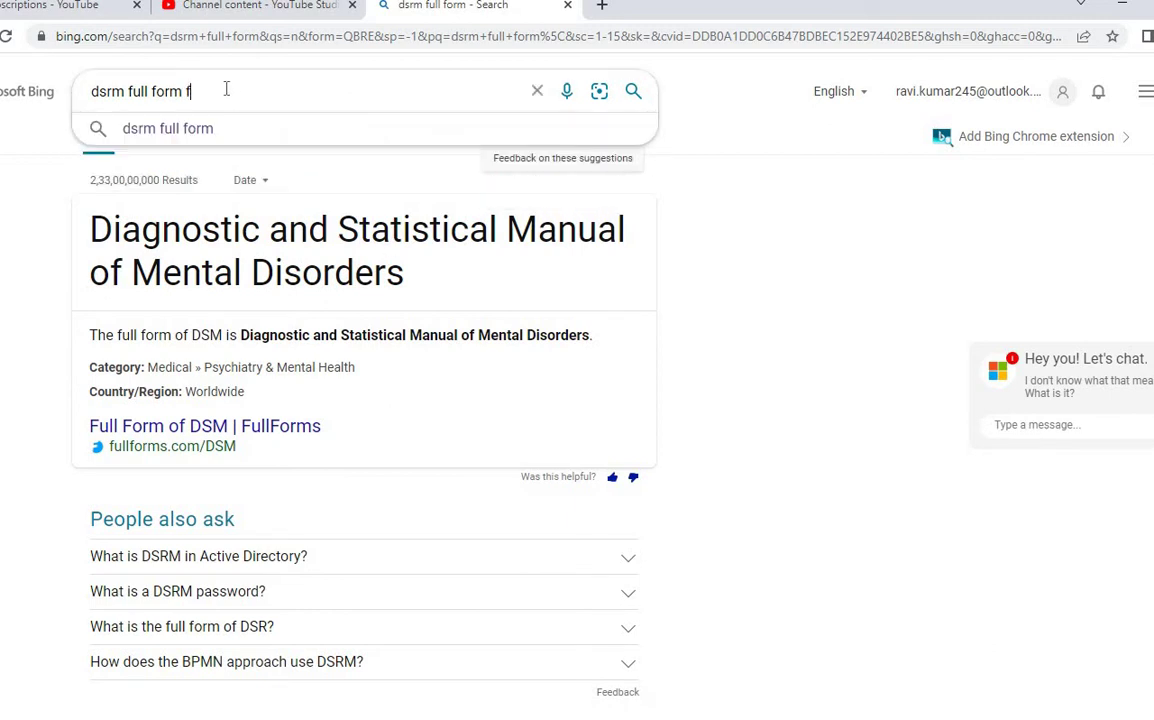
type("or active directoty")
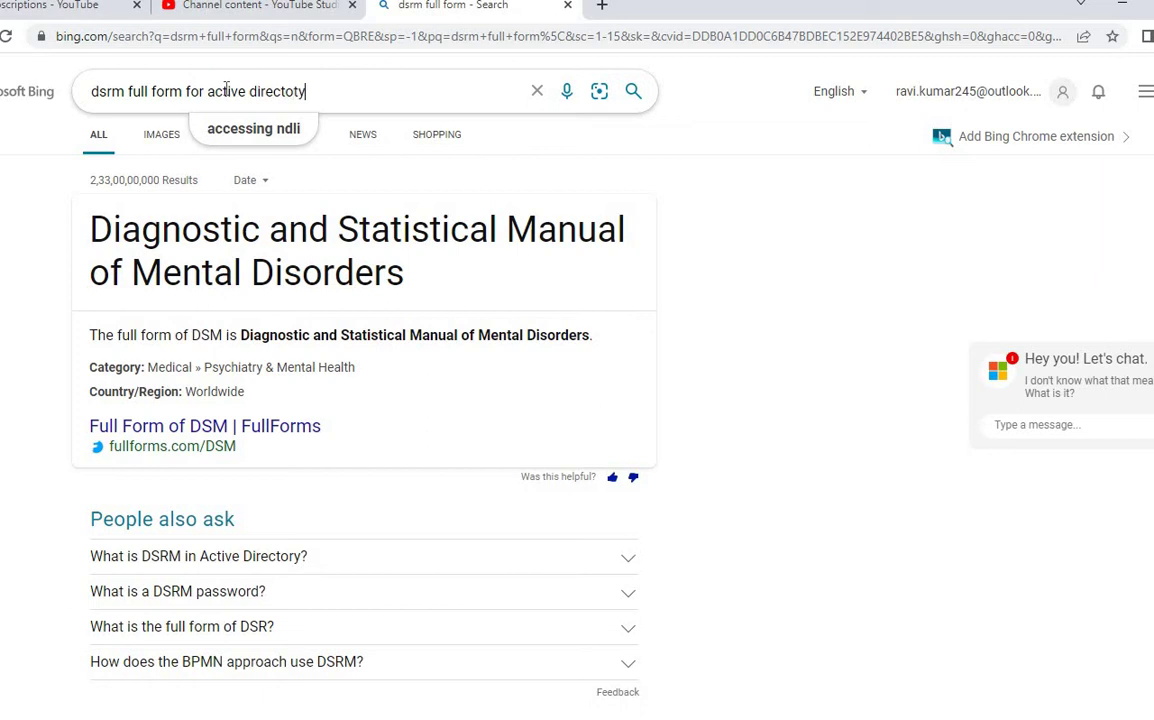
key("Return")
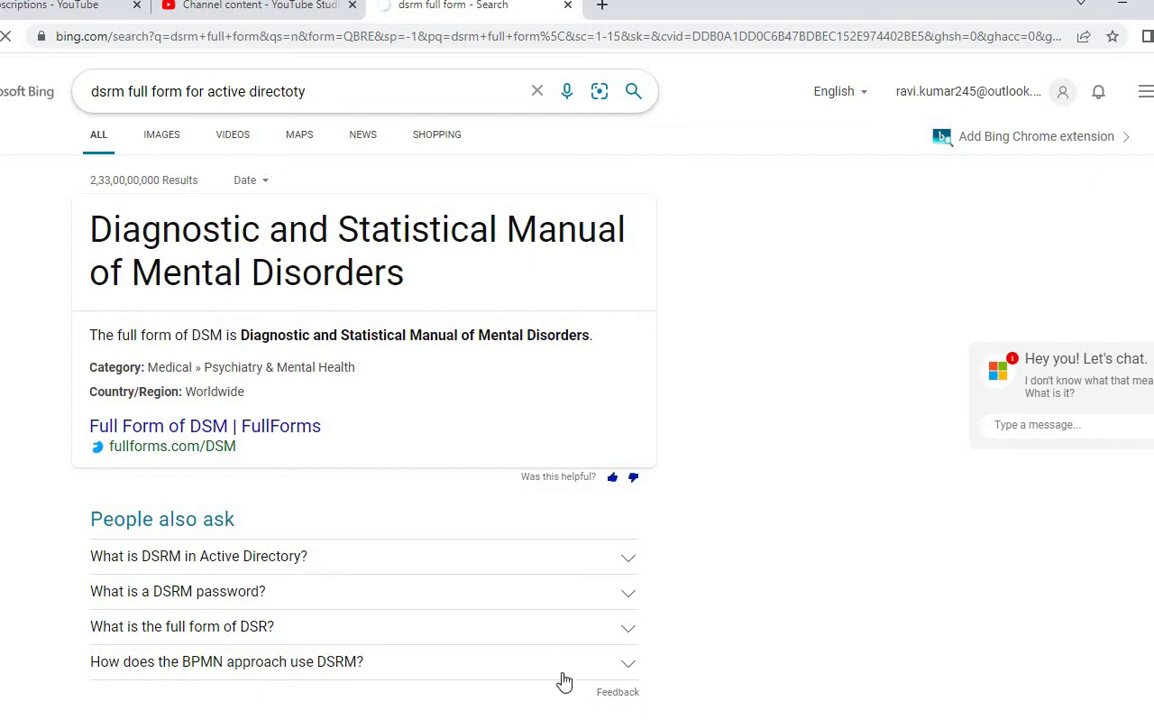
left_click(553, 569)
scroll(549, 567, "down", 2)
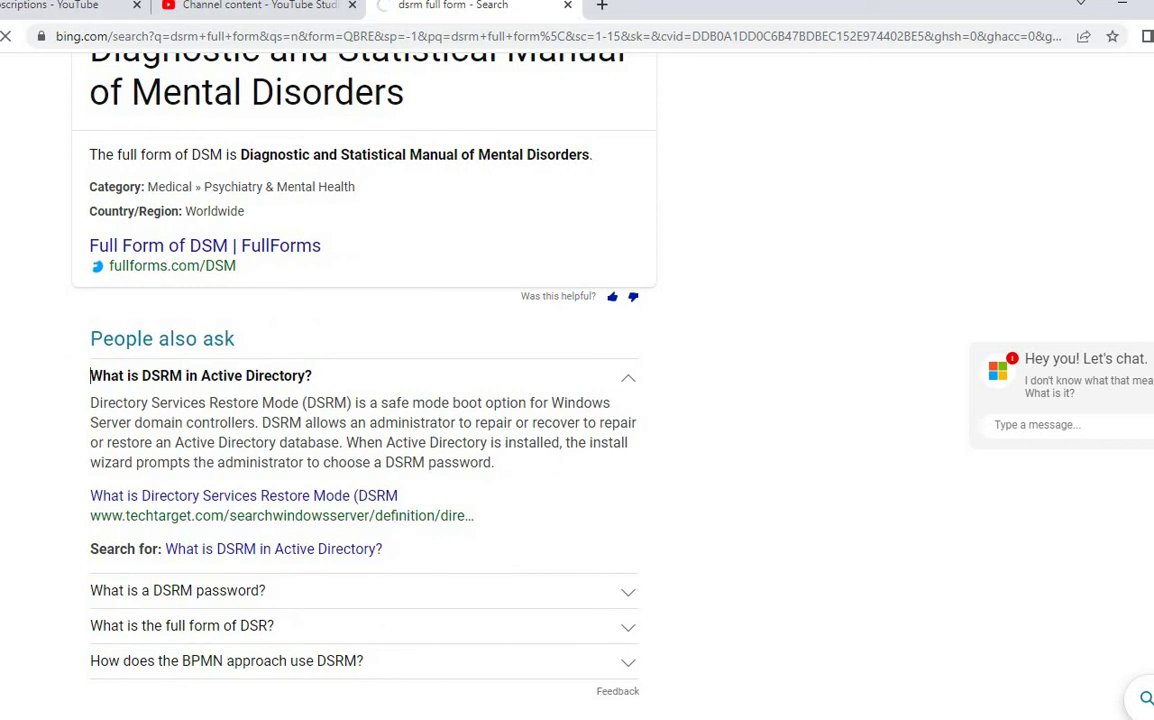
left_click(680, 699)
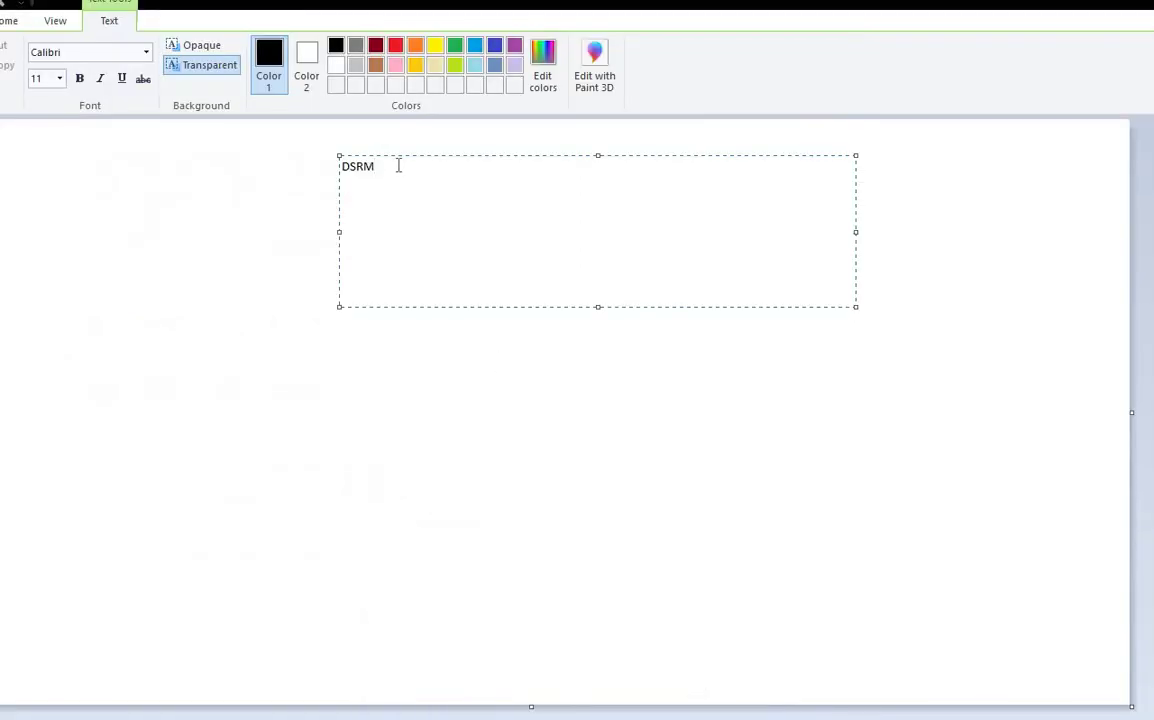
Step: Add a capitalized 'Password' line under DSRM and commit the labels
key("Return")
key("Return")
type("password")
key("Return")
left_click(348, 203)
key("BackSpace")
type("P")
left_click_drag(386, 167, 340, 167)
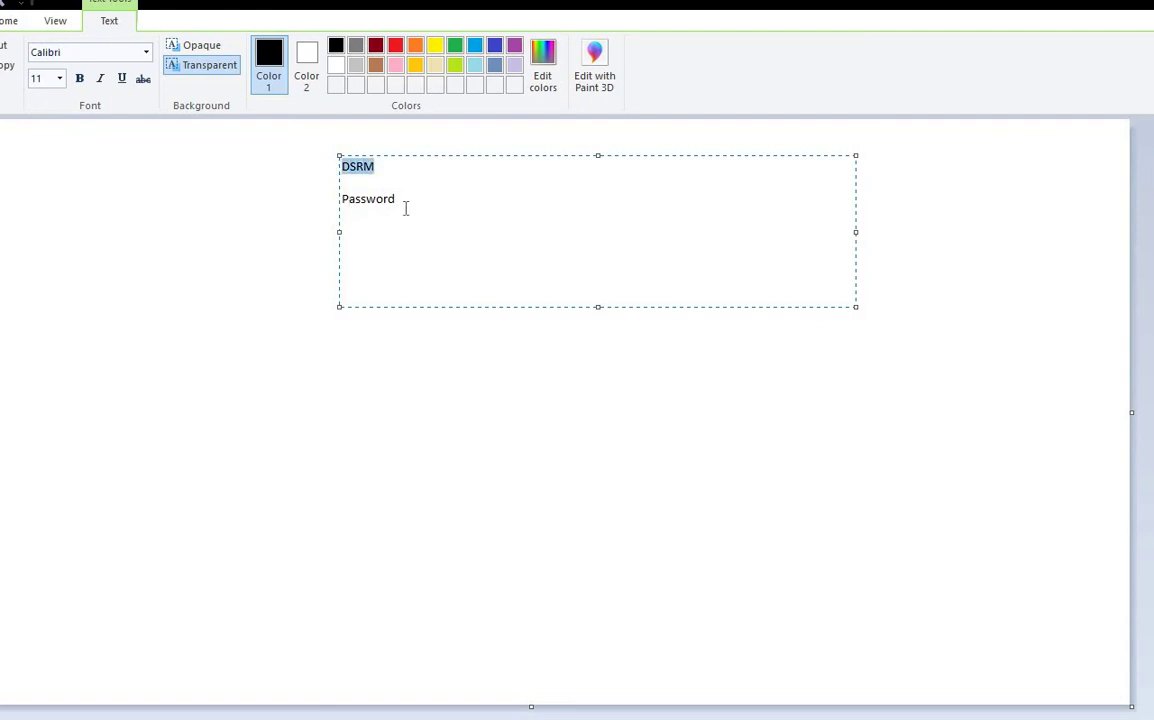
left_click_drag(398, 200, 268, 198)
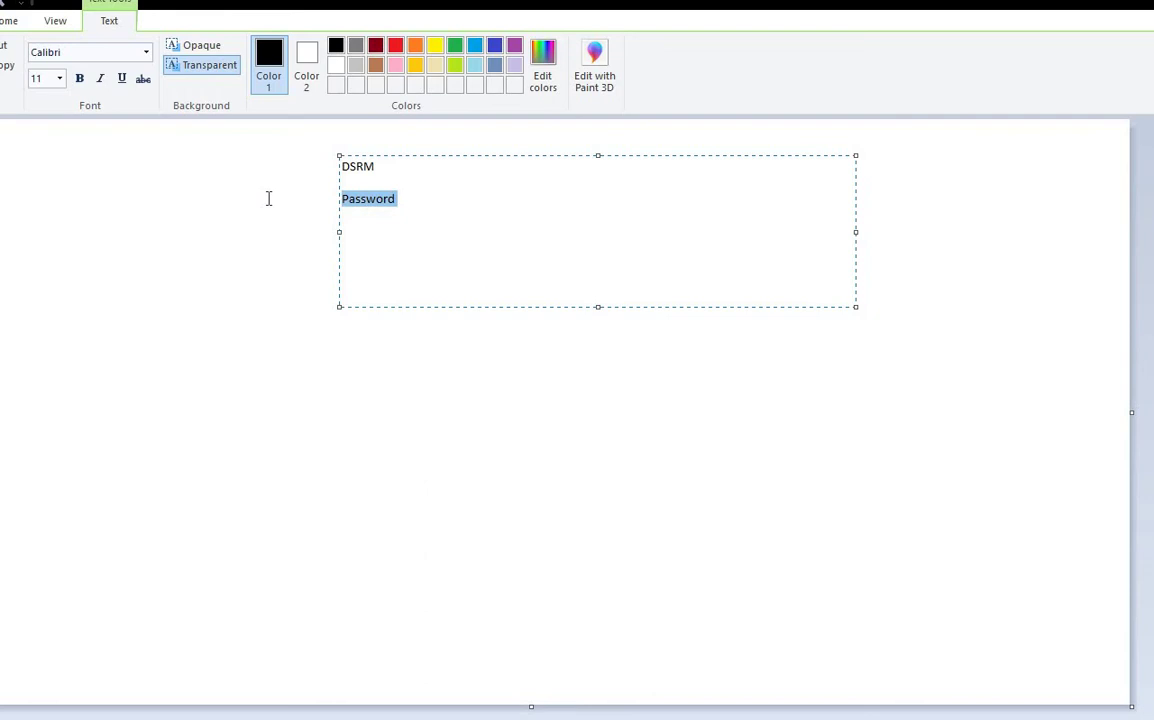
left_click(434, 446)
Step: Draw a large triangle with a rounded rectangle inside it
left_click(380, 47)
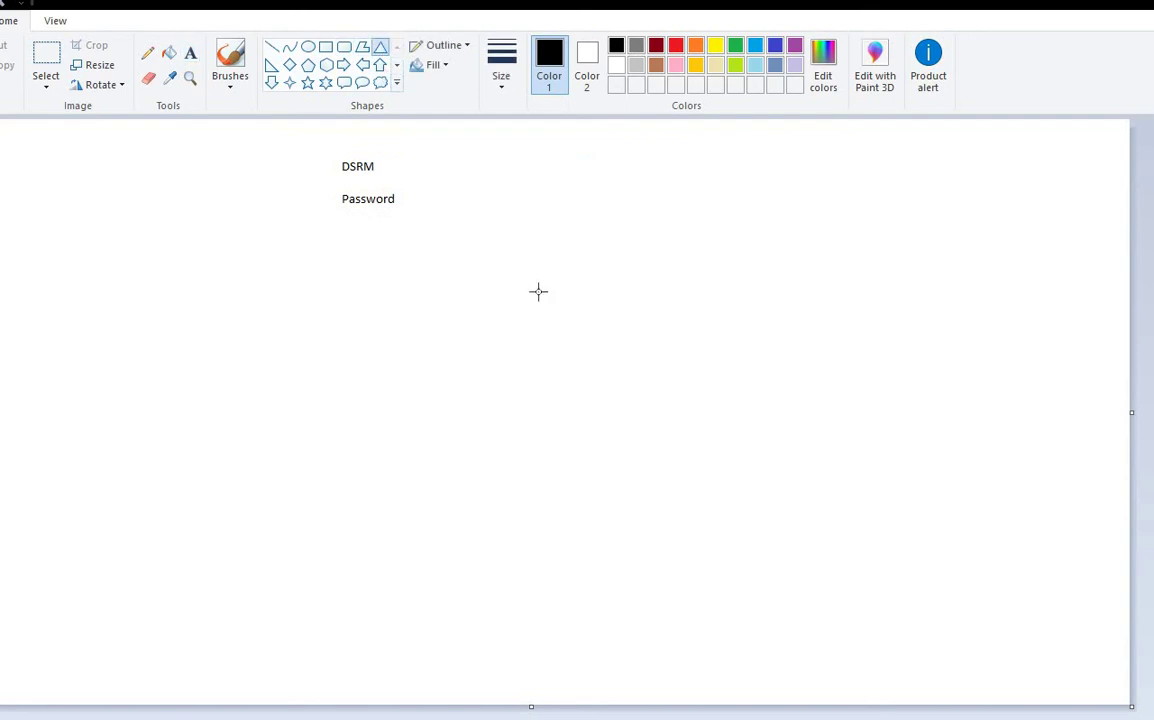
left_click_drag(523, 153, 857, 474)
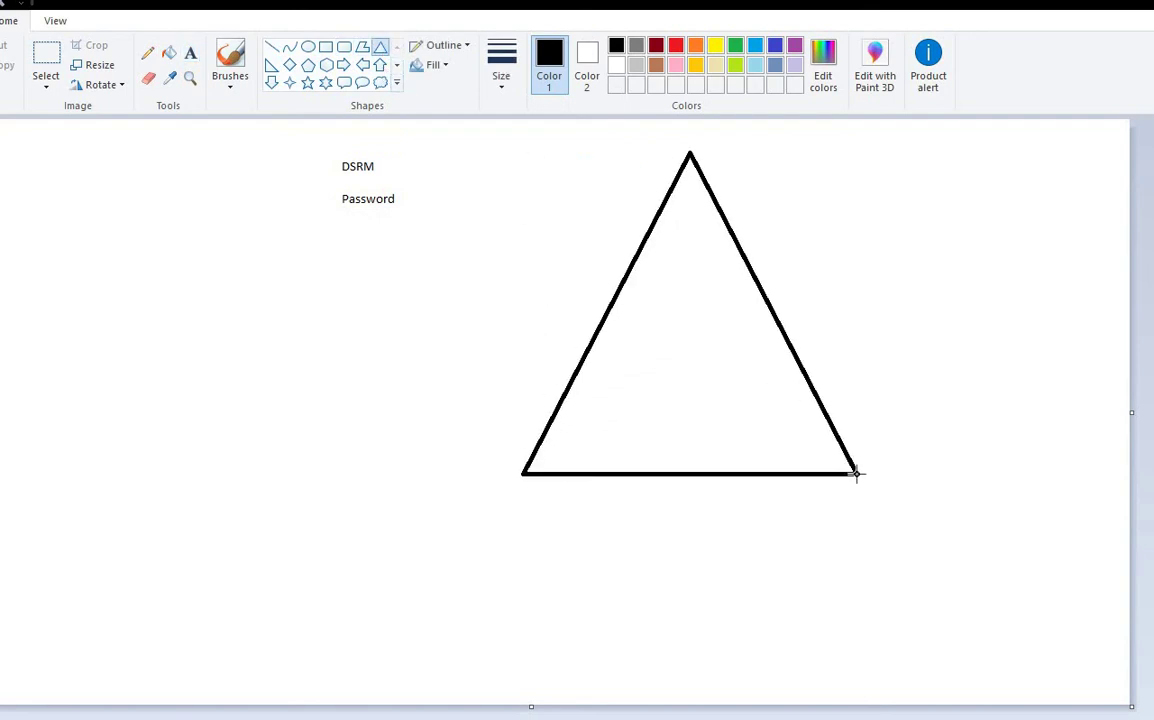
left_click(344, 47)
mouse_move(679, 322)
left_mouse_down()
mouse_move(786, 417)
mouse_move(774, 452)
left_mouse_up()
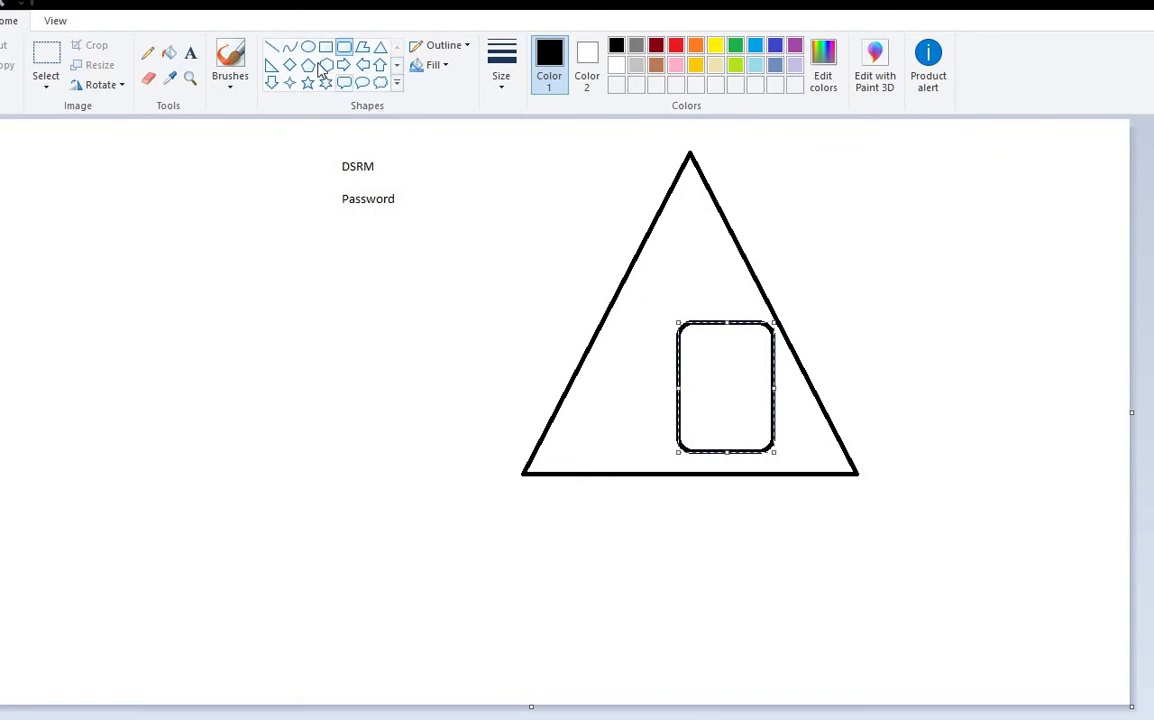
Step: Type the note 'administrator has been deleted the critical OU' right of the triangle
left_click(190, 54)
left_click_drag(813, 311, 1084, 388)
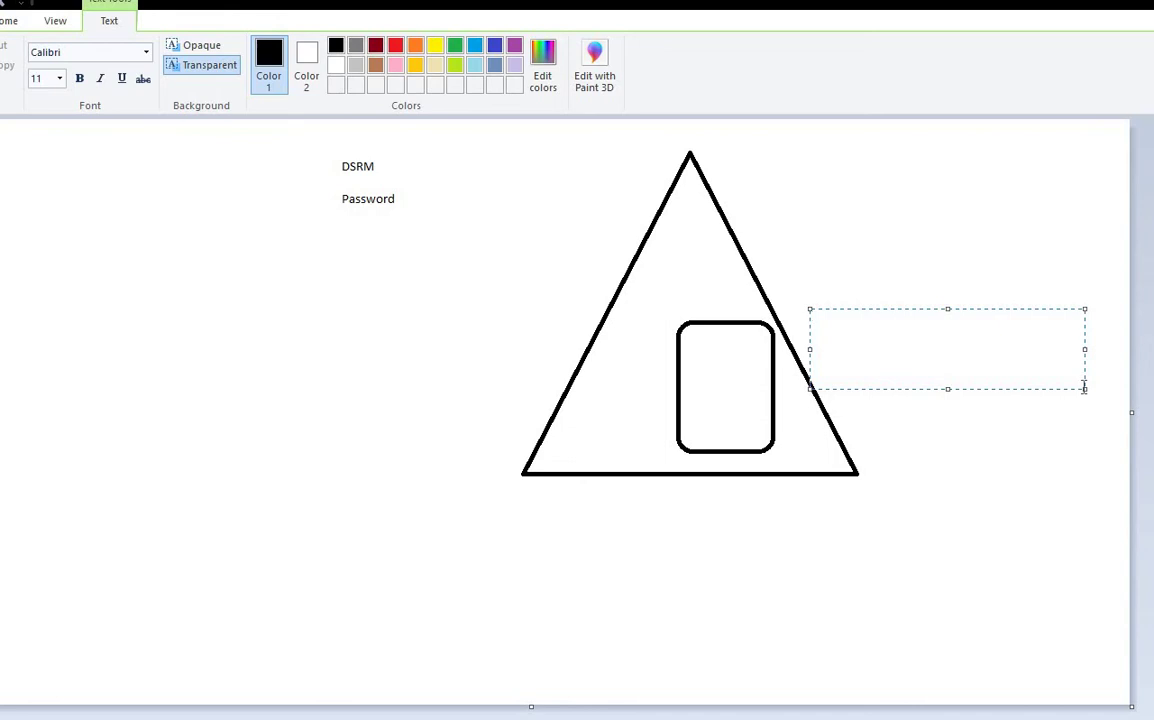
type("administrator have")
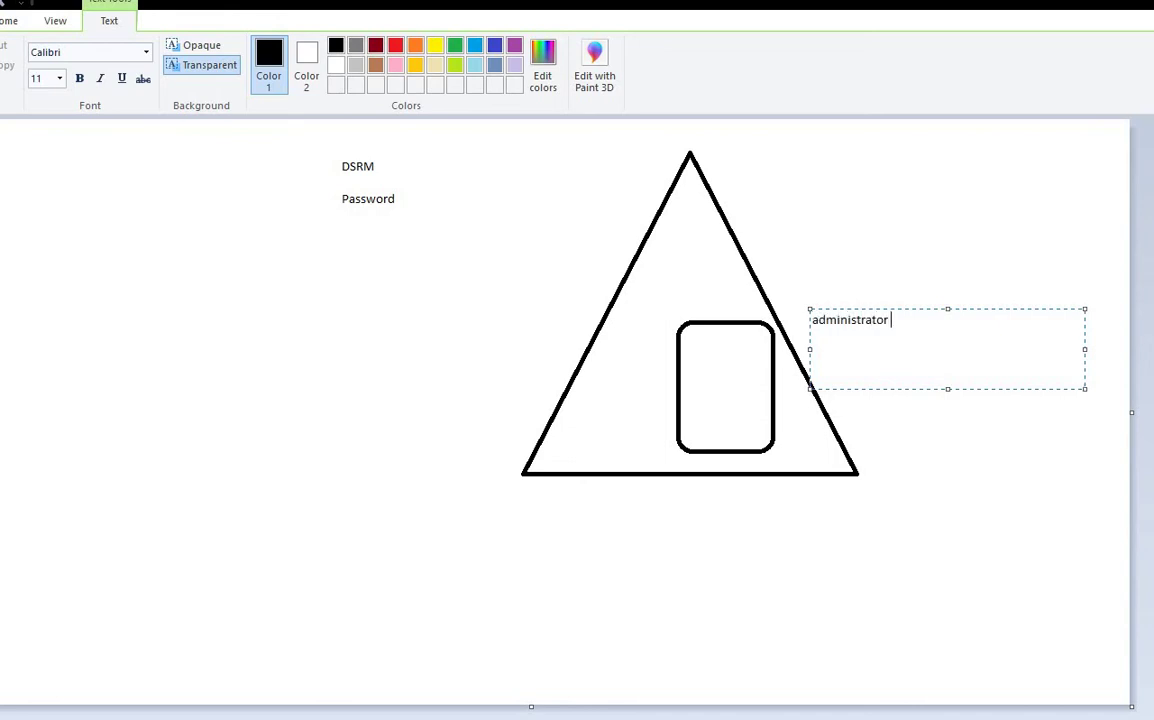
key("BackSpace")
key("BackSpace")
key("BackSpace")
key("BackSpace")
type("has been deleted vthe")
key("BackSpace")
key("BackSpace")
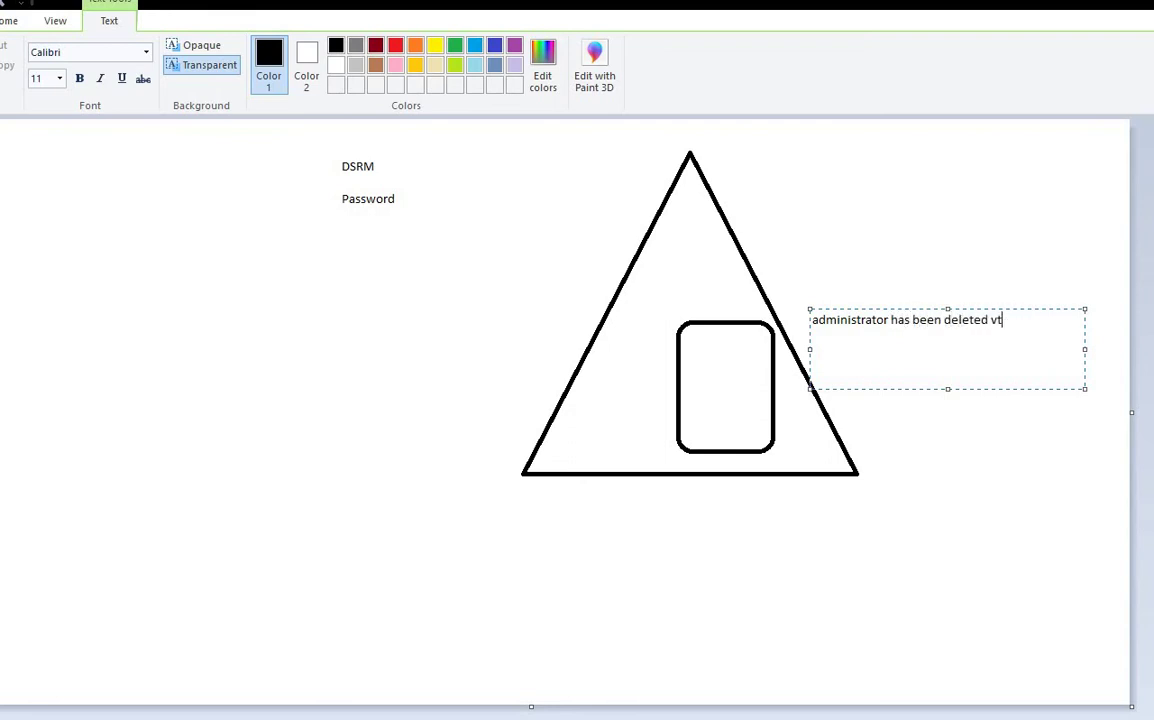
key("BackSpace")
key("BackSpace")
type("the critica;l")
key("BackSpace")
key("BackSpace")
type("l OU")
key("Return")
Step: Capitalize 'Administrator' in the note and commit it to the canvas
left_click(815, 321)
type("A")
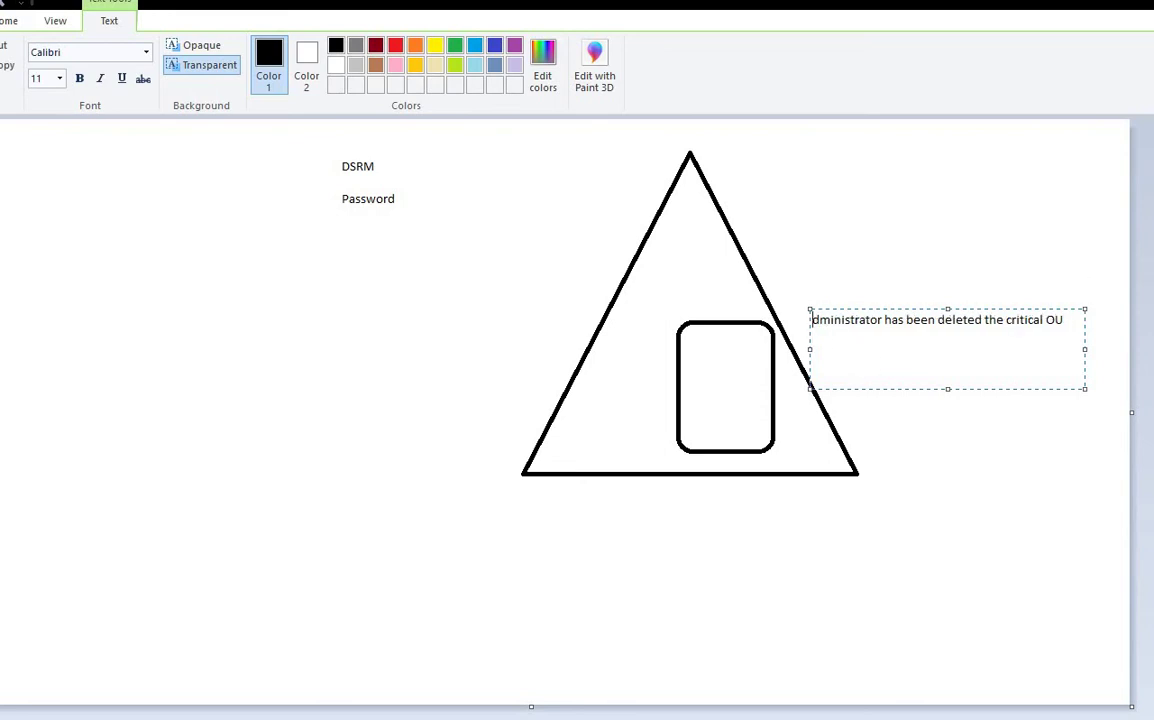
key("Delete")
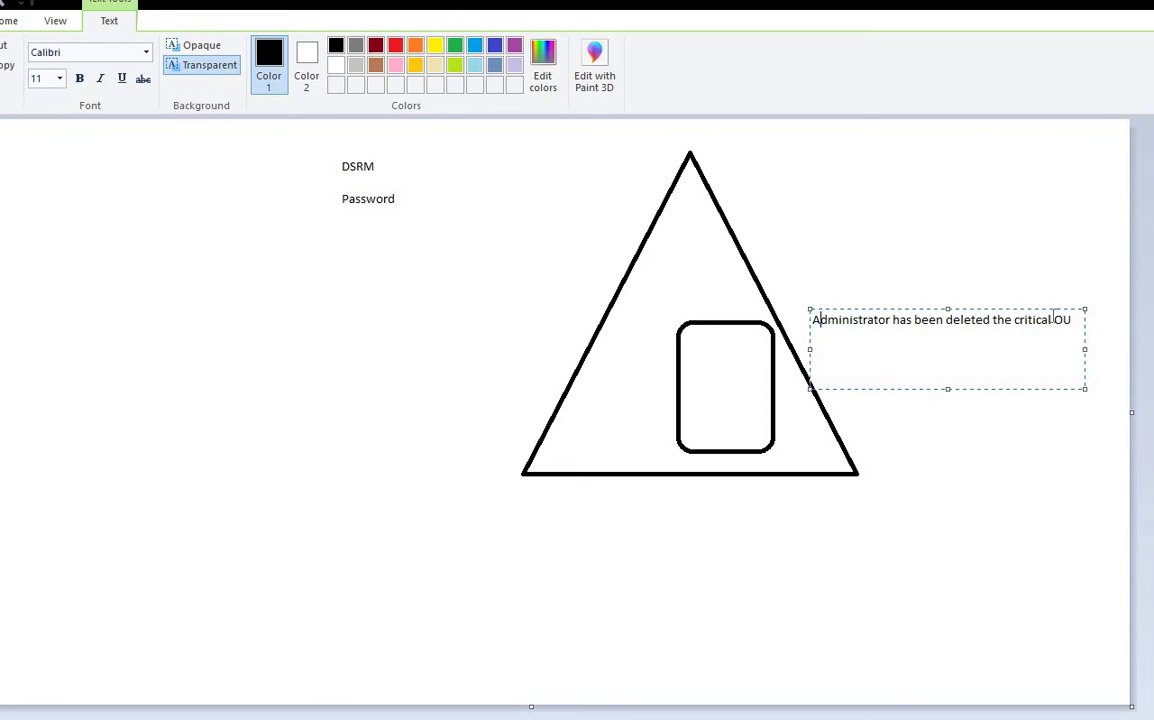
left_click_drag(1050, 320, 1072, 320)
left_click_drag(814, 325, 865, 398)
left_click(957, 367)
key("ctrl+a")
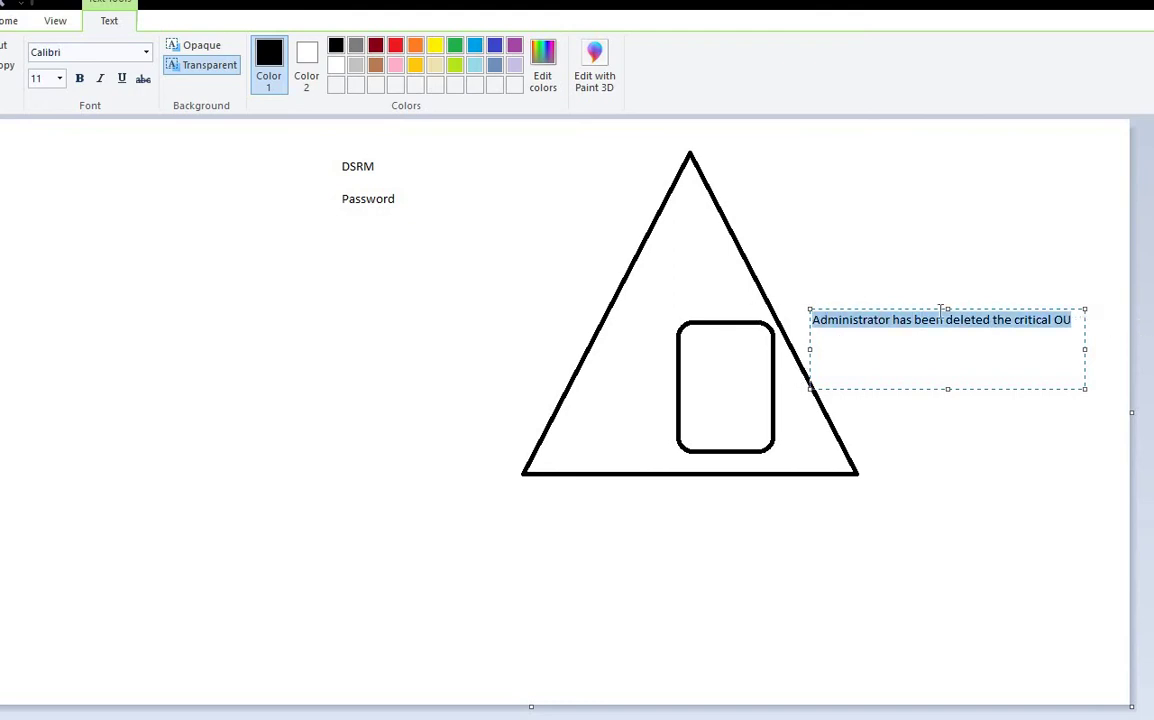
left_click(848, 282)
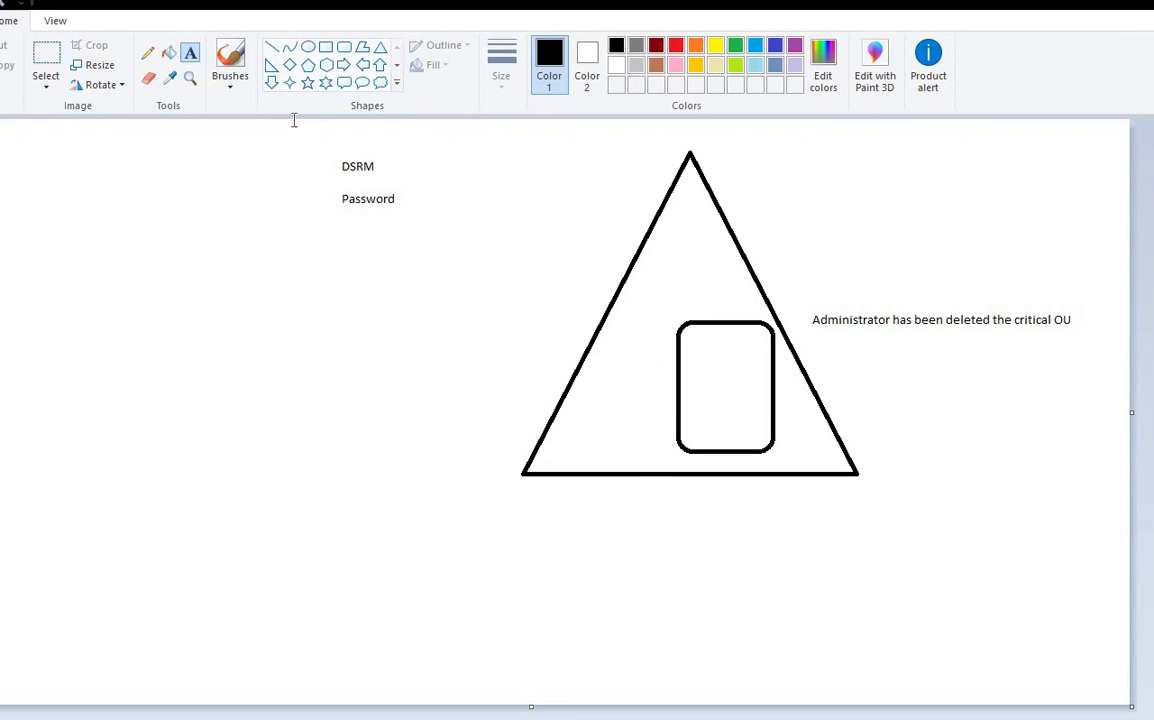
Step: Draw a line from the rounded rectangle to a top-left note reading 'SSB / System State backup'
left_click(277, 50)
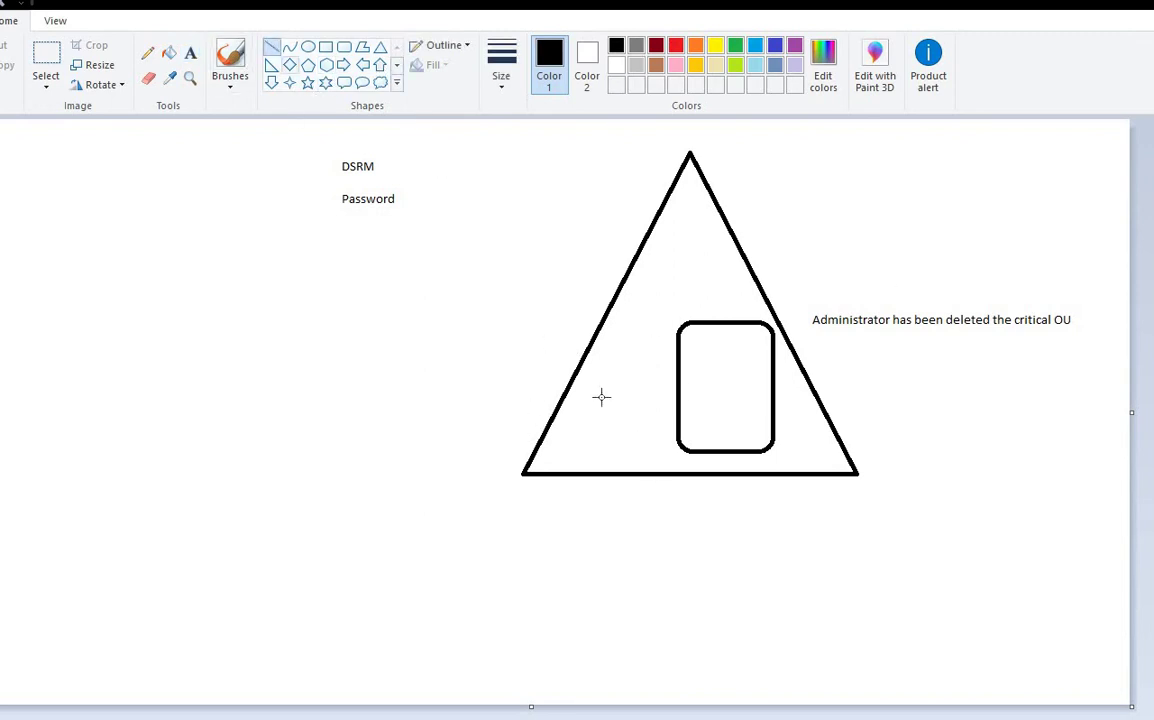
left_click_drag(677, 368, 149, 201)
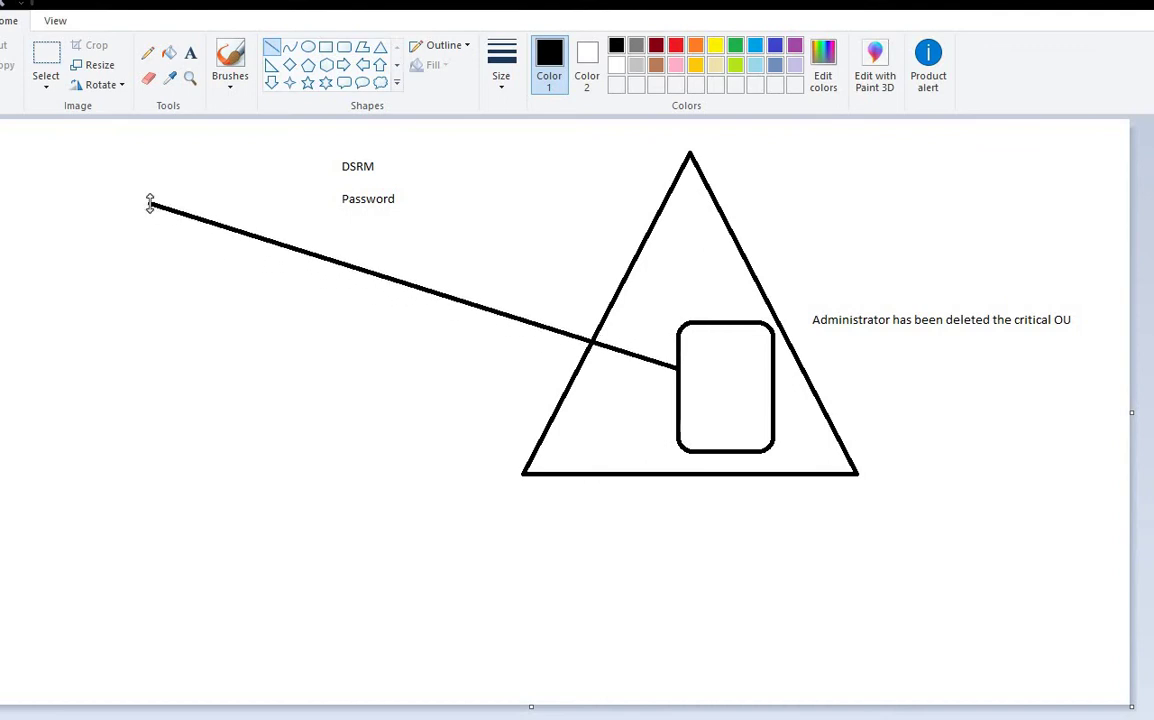
left_click(190, 52)
left_click_drag(14, 151, 222, 216)
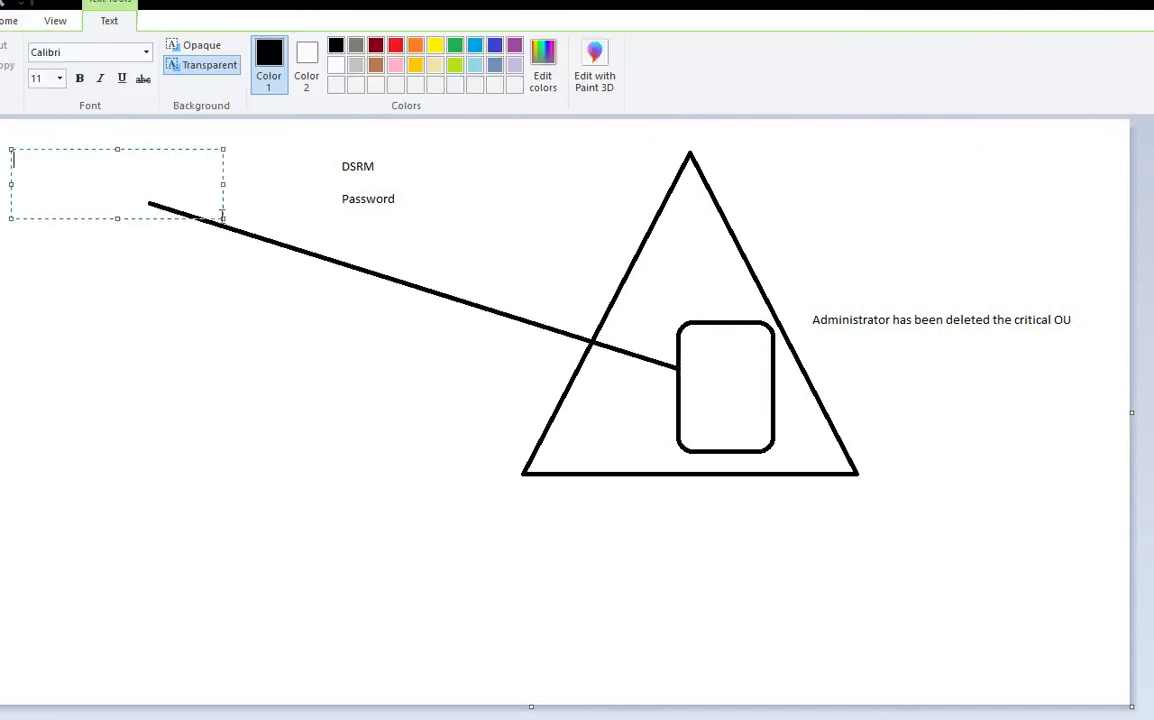
type("SB")
key("BackSpace")
type("SB")
key("Return")
type("Systme")
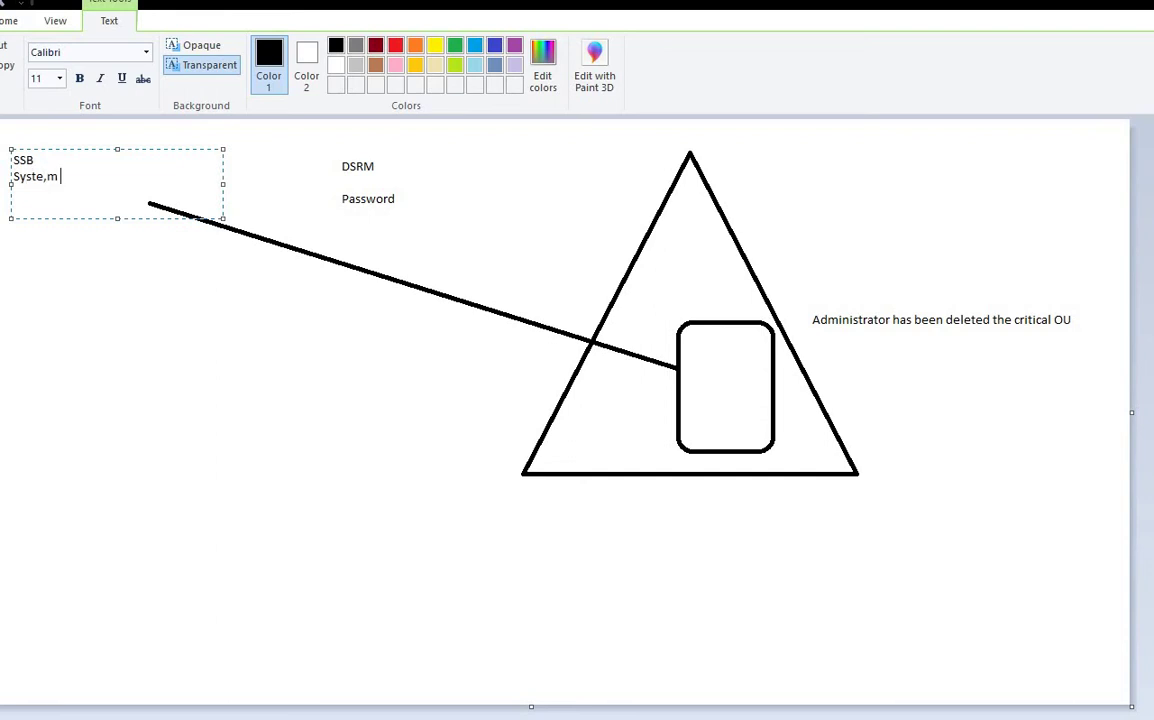
key("BackSpace")
key("BackSpace")
type("em State backup")
left_click_drag(120, 218, 116, 318)
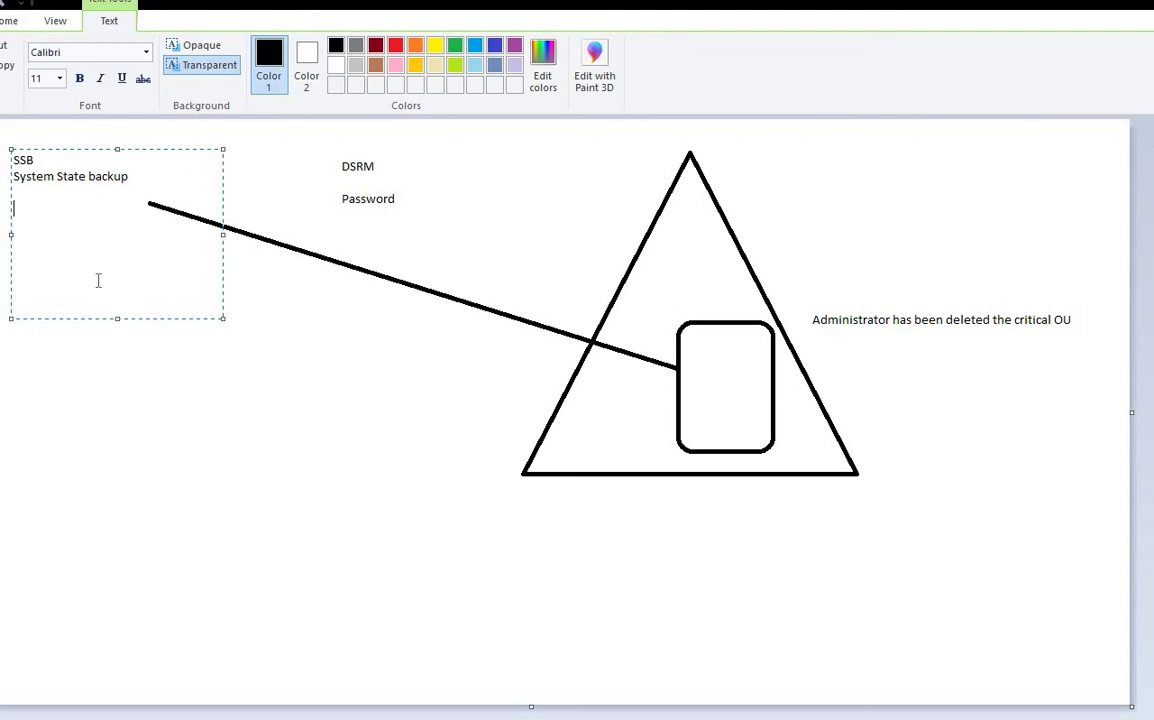
left_click_drag(131, 176, 7, 175)
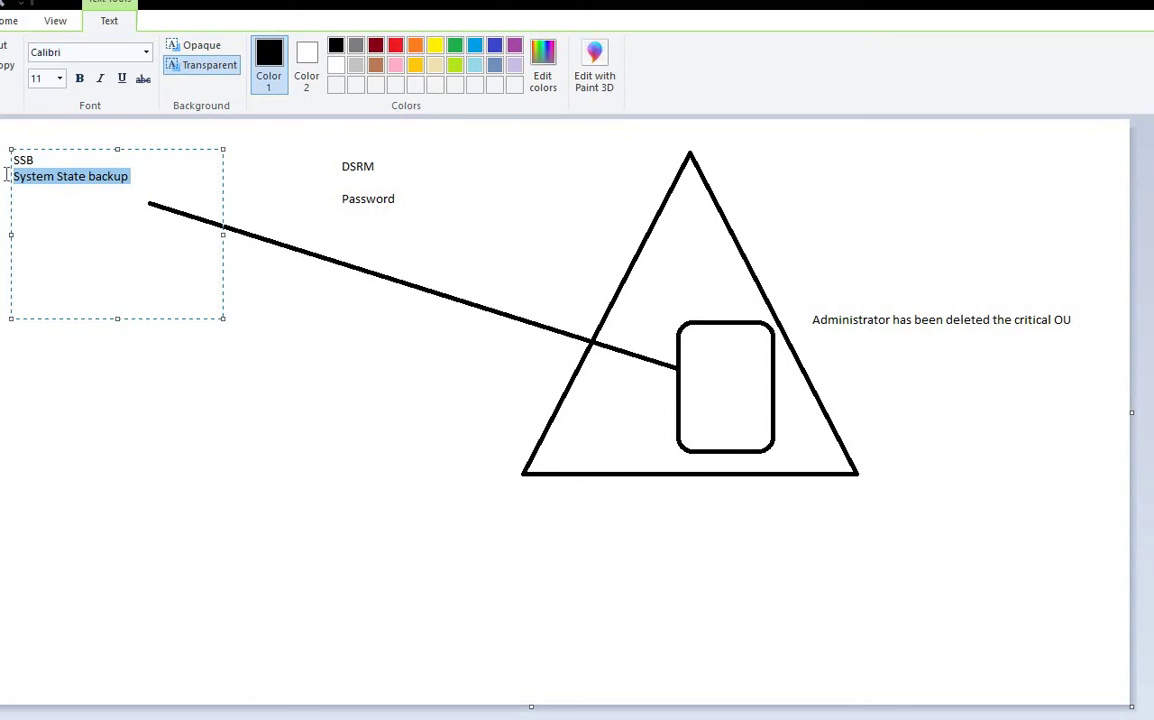
left_click(78, 208)
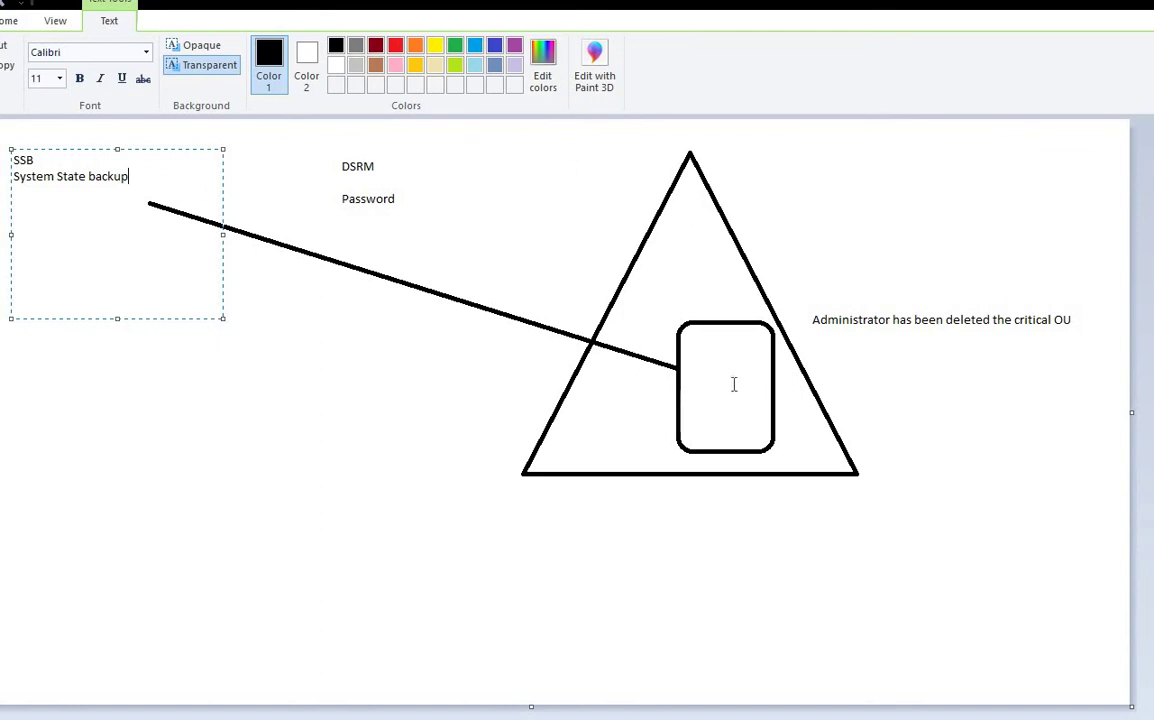
left_click_drag(806, 308, 1086, 346)
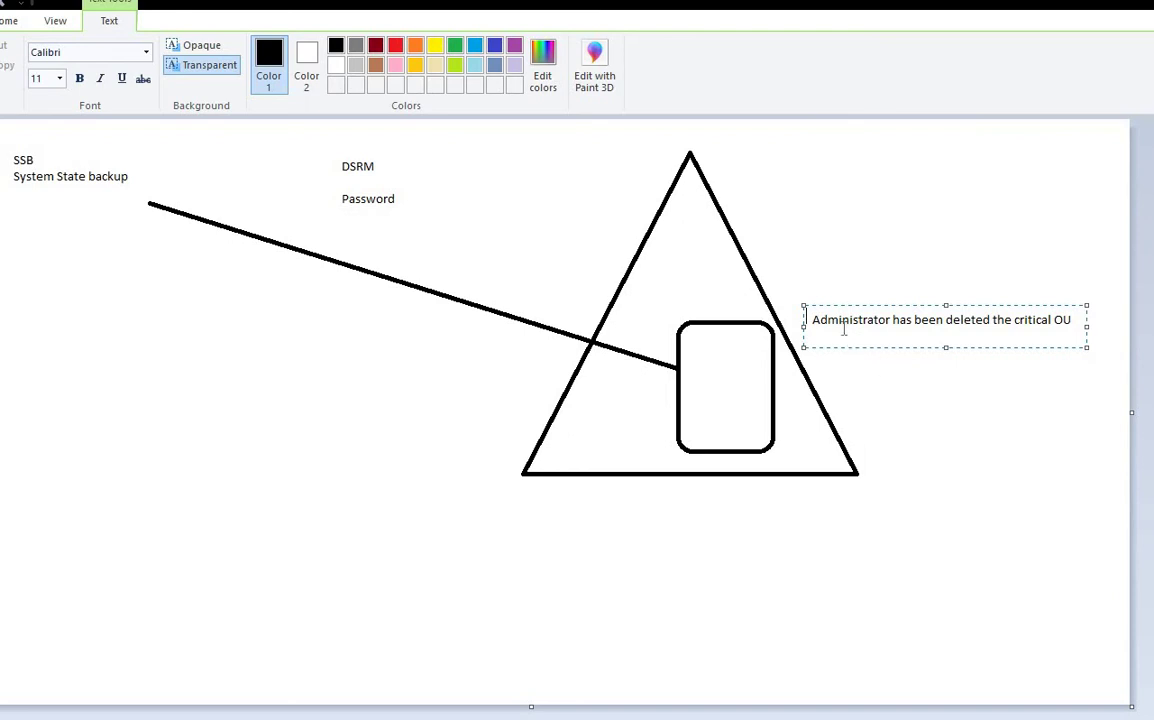
left_click(810, 450)
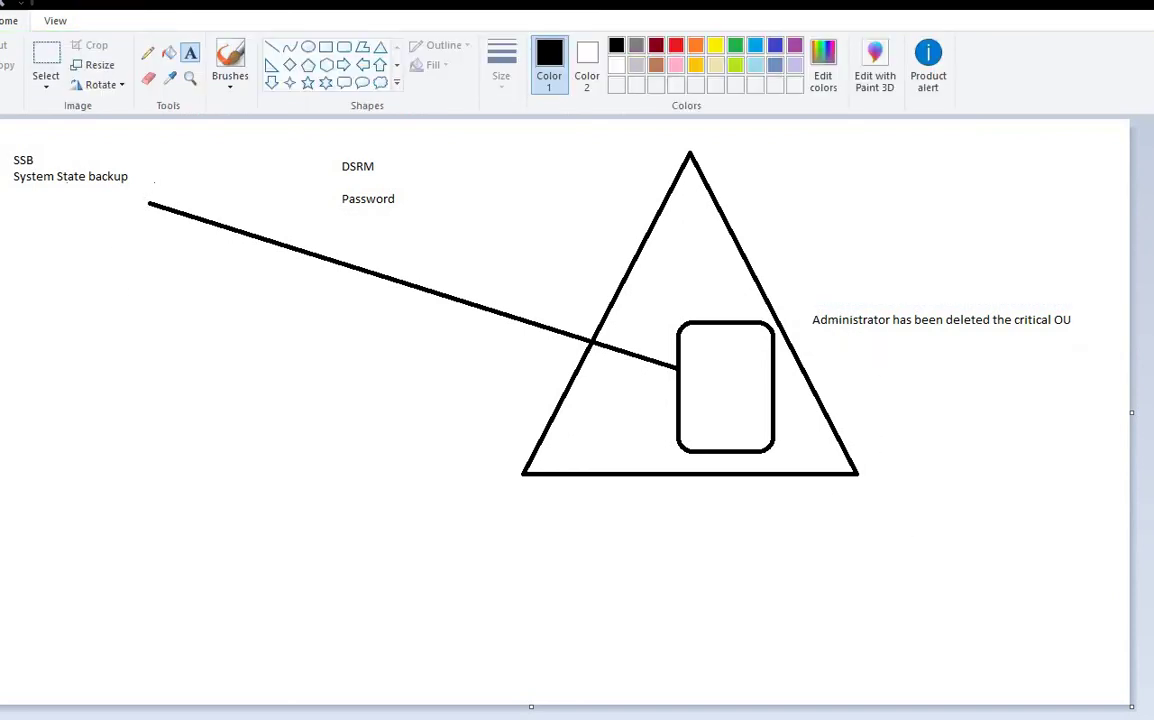
left_click_drag(154, 182, 1, 138)
left_click(223, 270)
left_click_drag(148, 188, 5, 137)
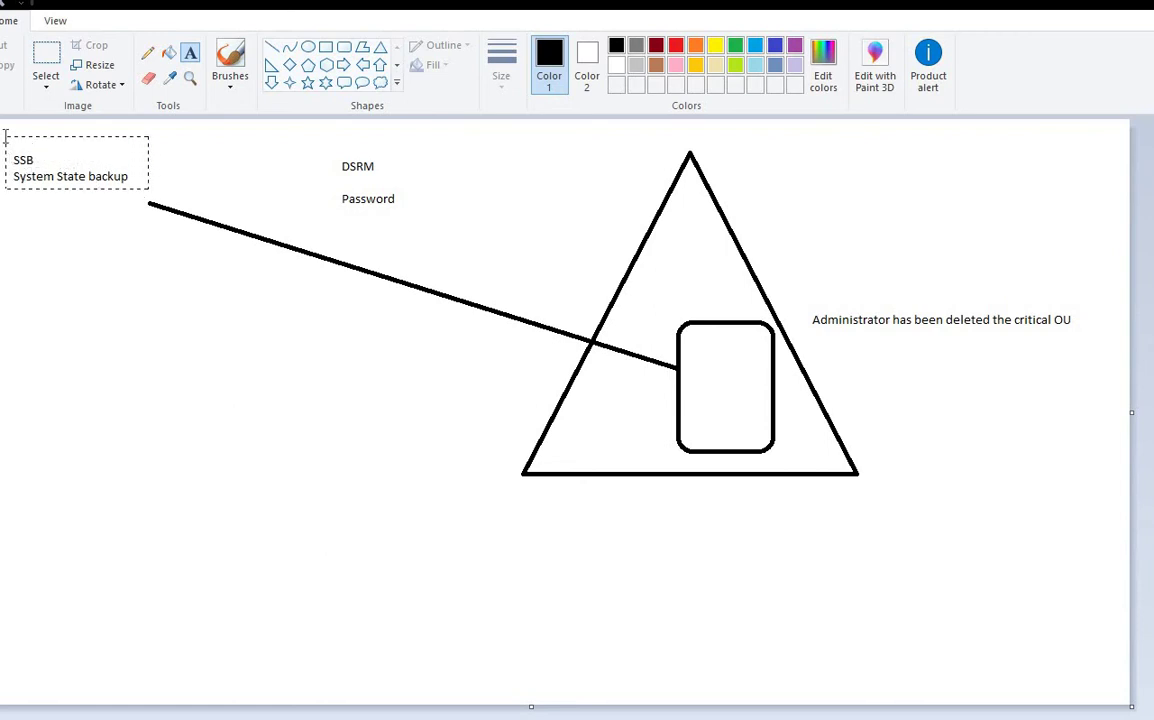
left_click(118, 271)
left_click_drag(13, 149, 175, 184)
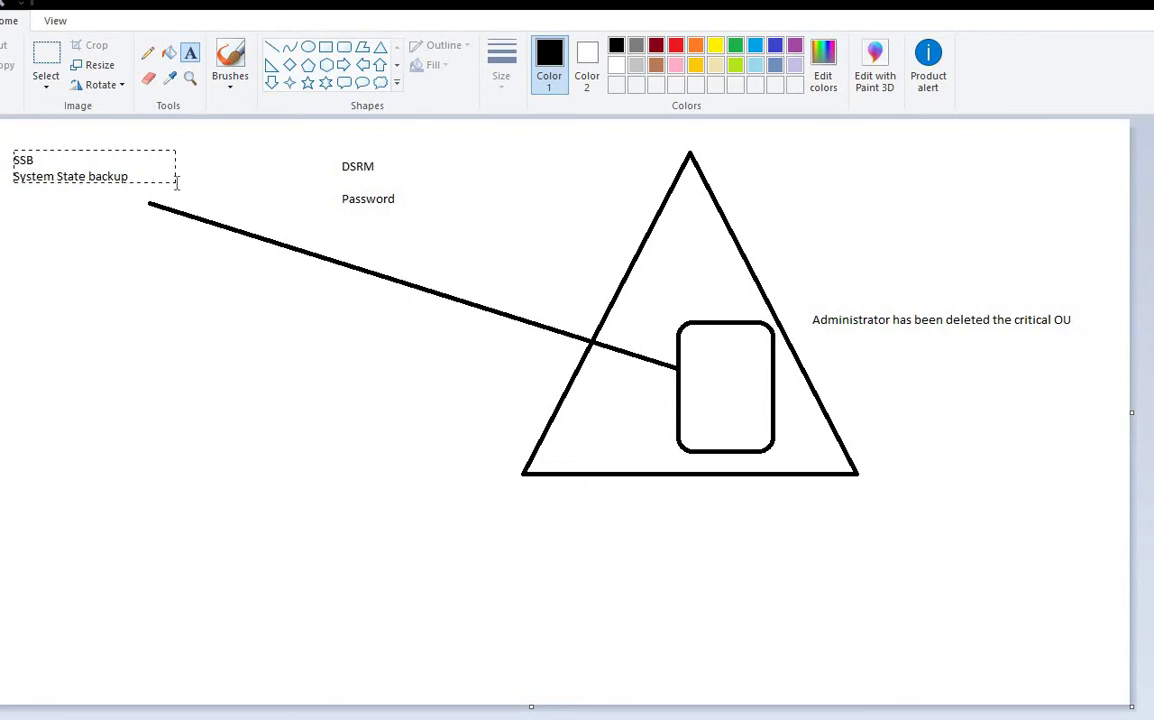
left_click(131, 277)
left_click(271, 47)
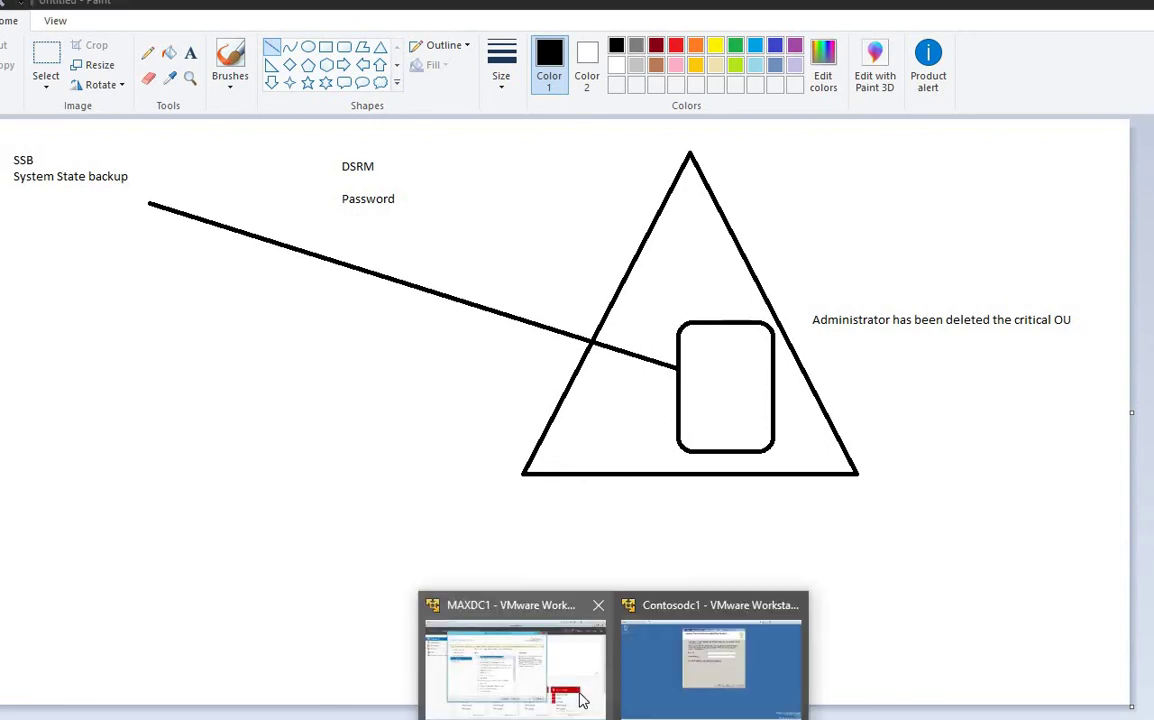
Step: On the MAXDC1 server VM, launch msconfig from the Win+X Run box
left_click(580, 695)
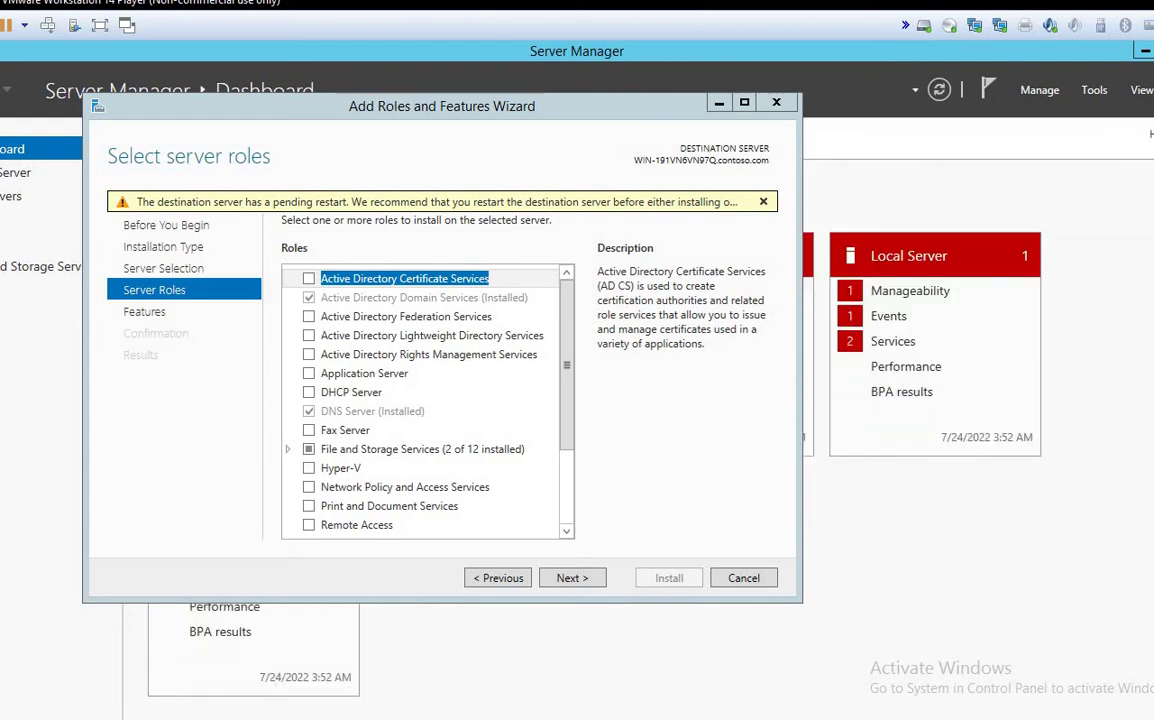
key("super+x")
type("r")
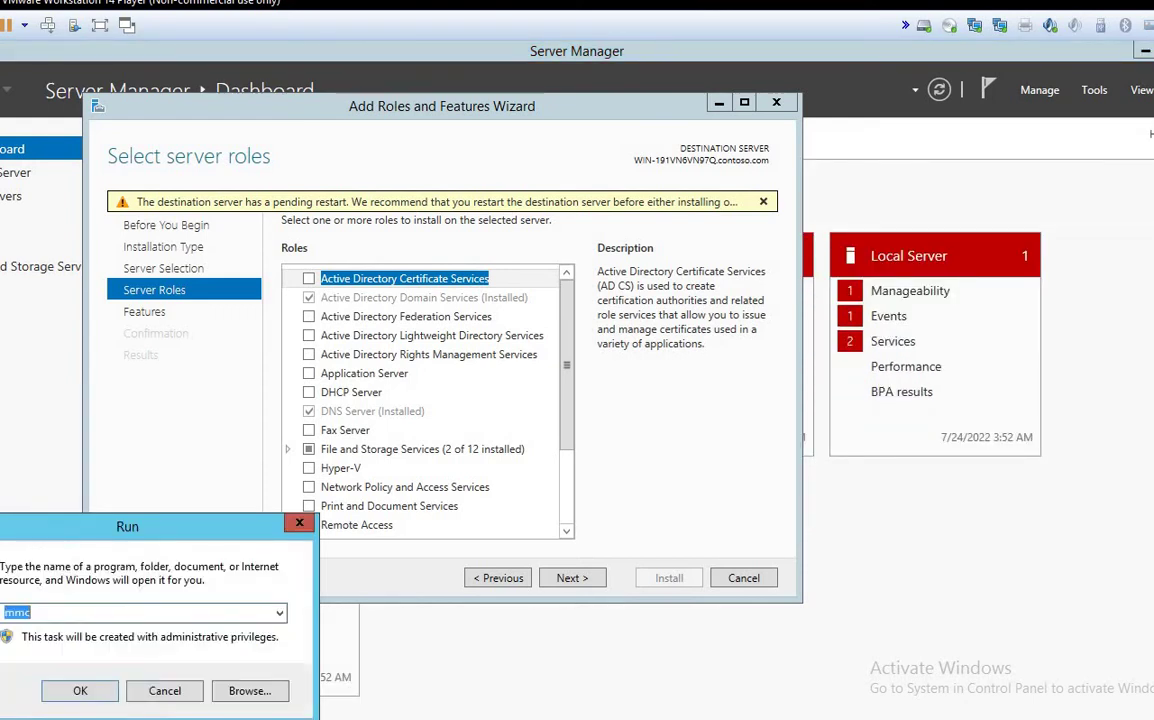
type("msconfig")
key("BackSpace")
key("BackSpace")
type("ig")
key("Return")
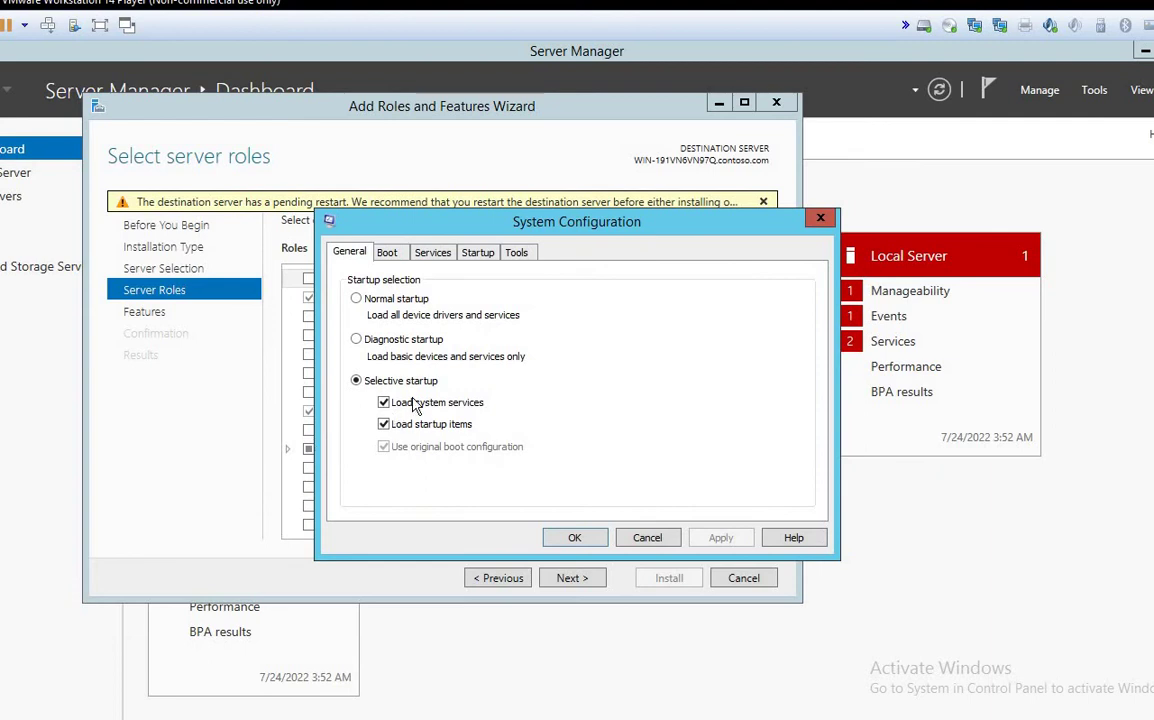
Step: Check Safe boot with Active Directory repair, then cancel System Configuration and the Add Roles wizard
left_click(386, 252)
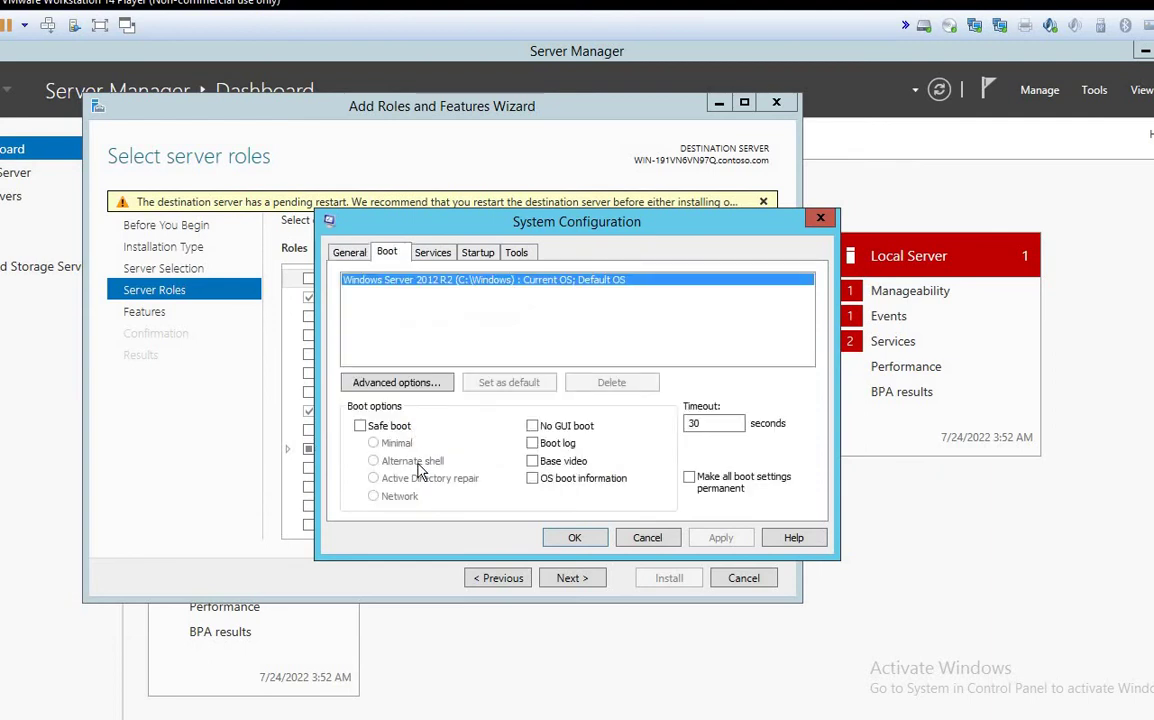
left_click(361, 426)
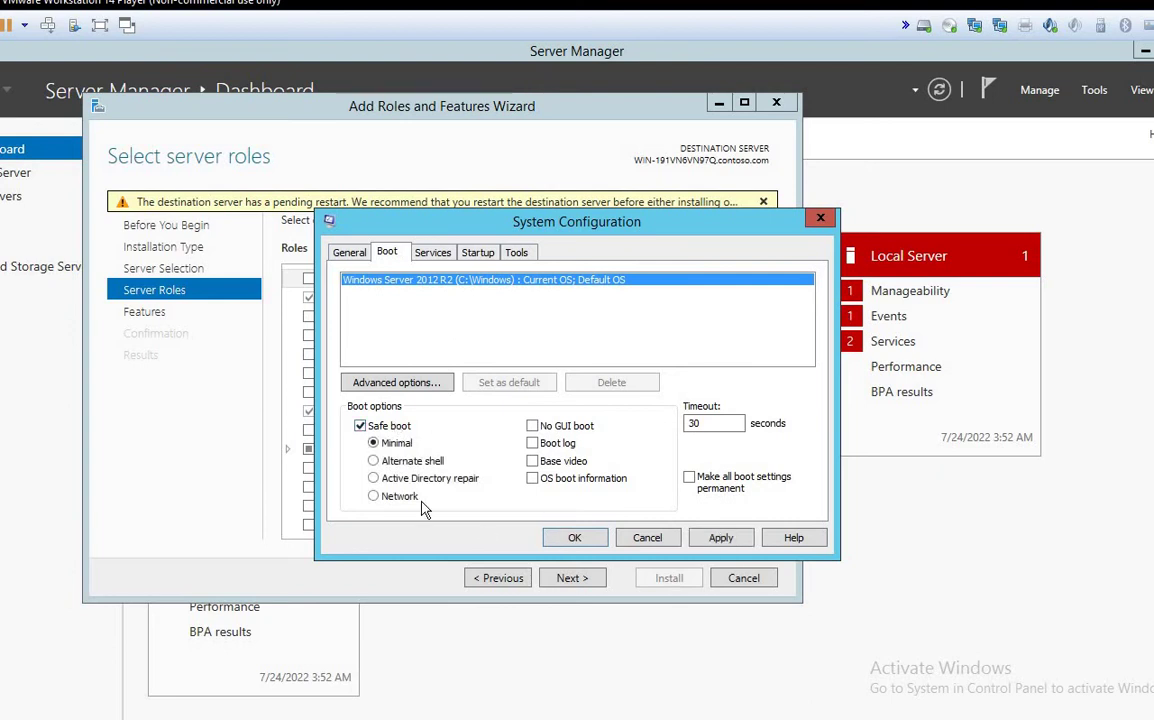
left_click(374, 479)
left_click(666, 538)
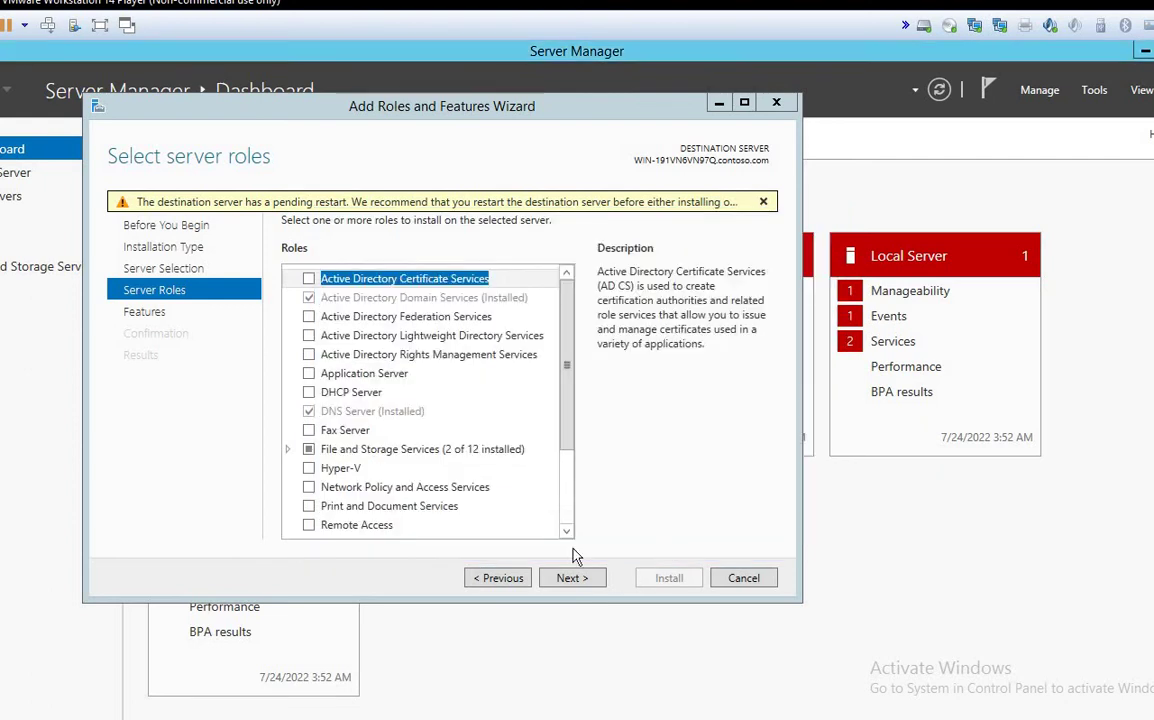
left_click(743, 578)
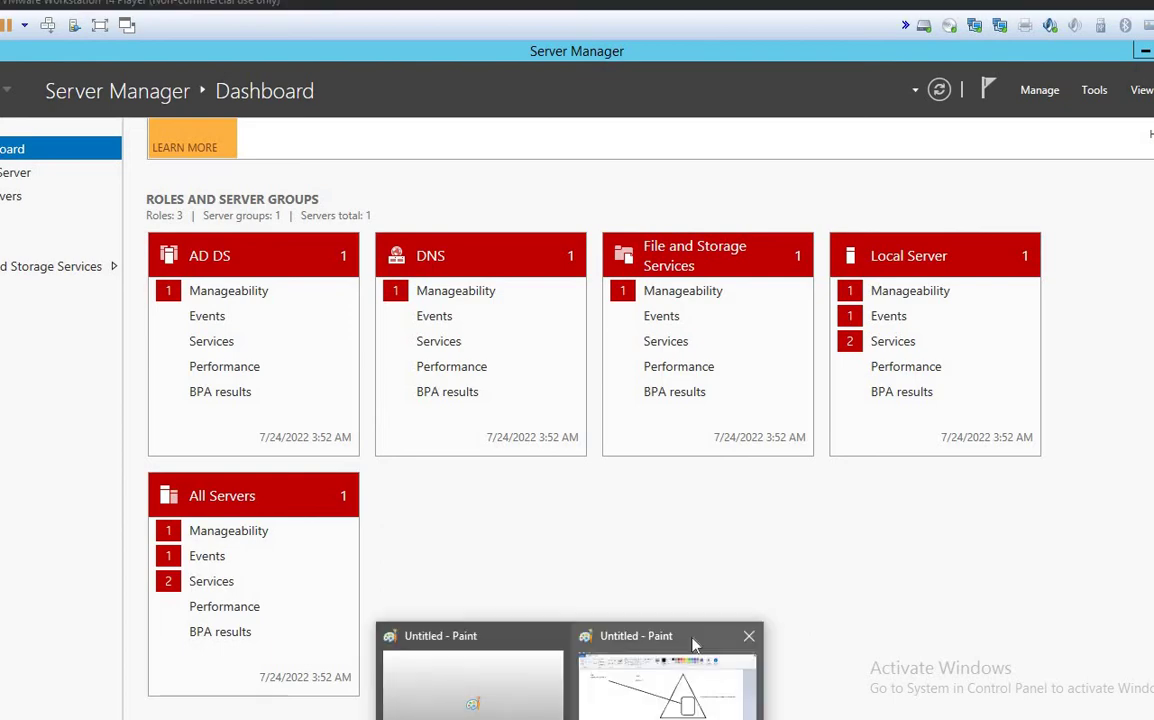
Step: Bring the Paint sketch with DSRM, Password and SSB notes back to the front
left_click(681, 697)
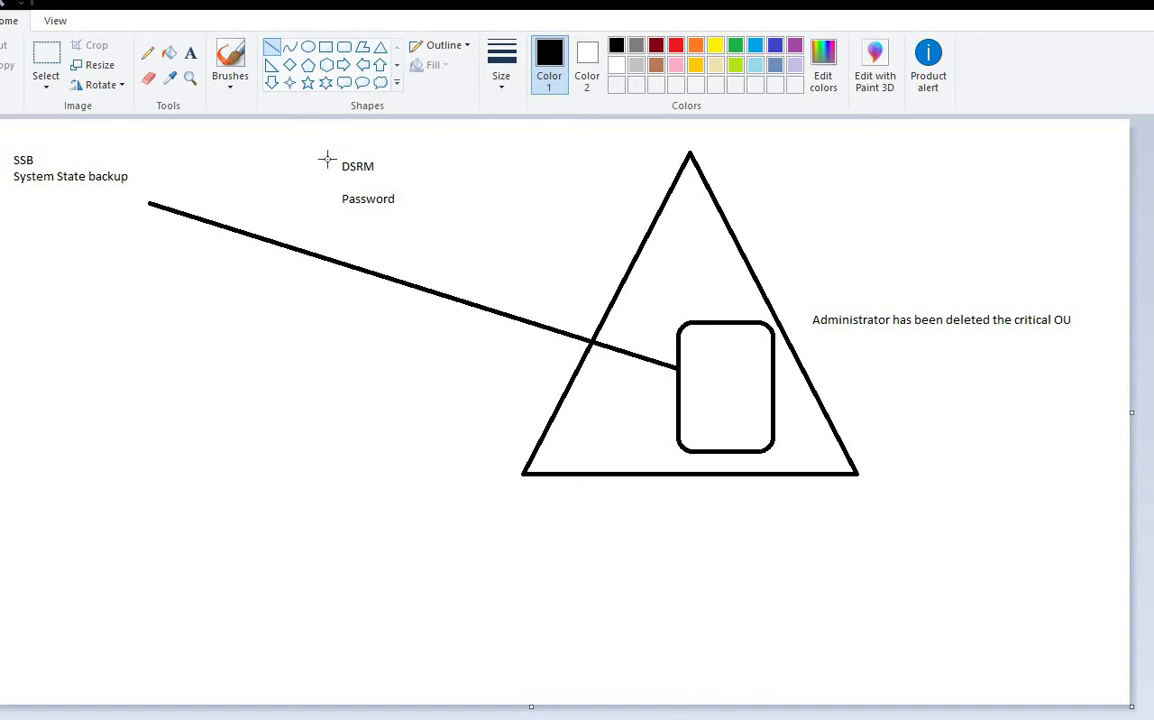
Step: Draw a short horizontal line above DSRM, then outline text areas over the existing labels
left_click_drag(306, 134, 415, 135)
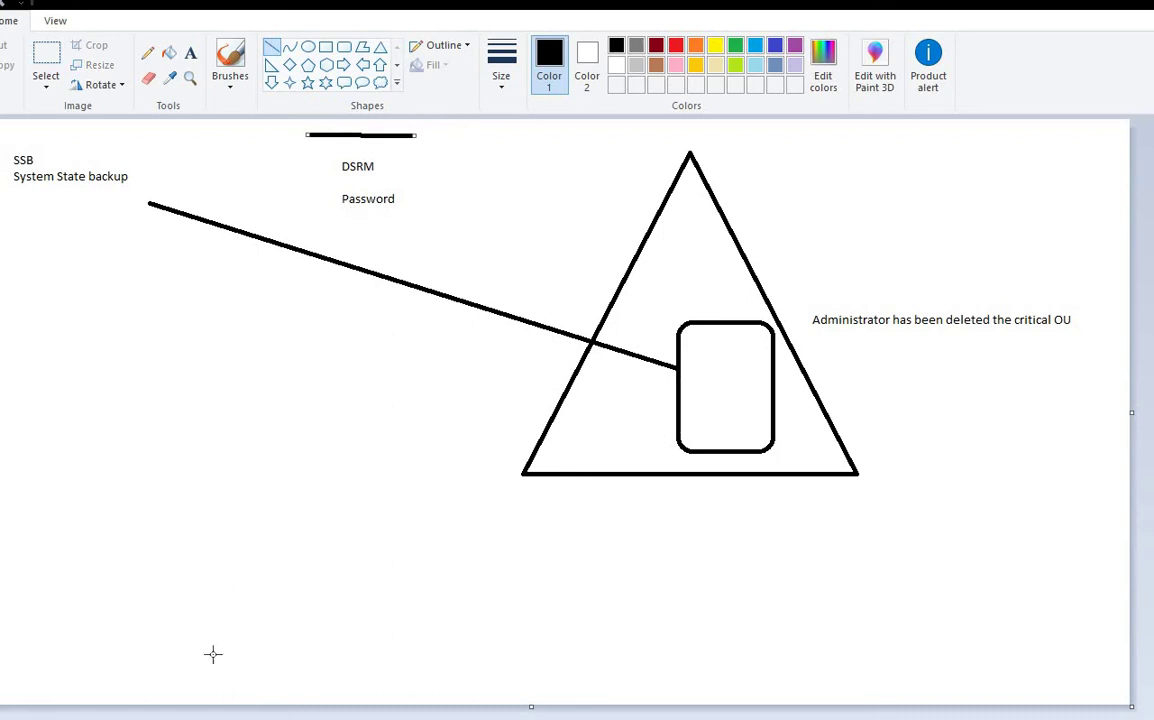
left_click(192, 56)
left_click_drag(321, 150, 463, 217)
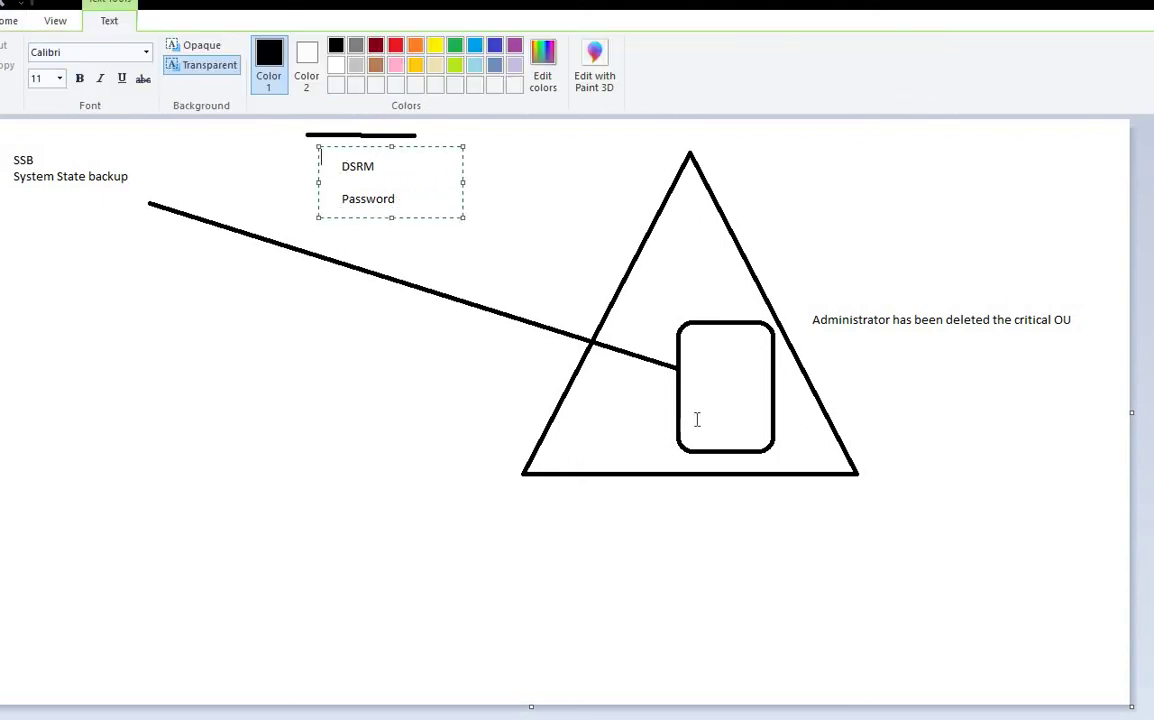
left_click_drag(662, 298, 802, 473)
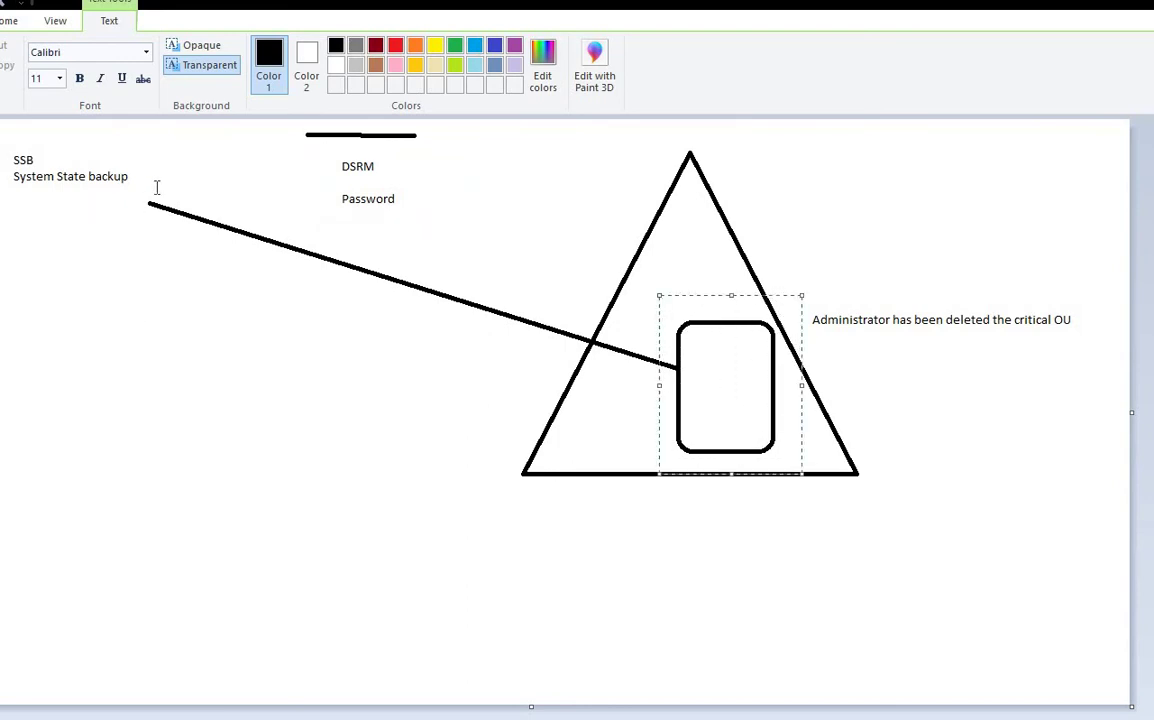
left_click_drag(157, 187, 3, 160)
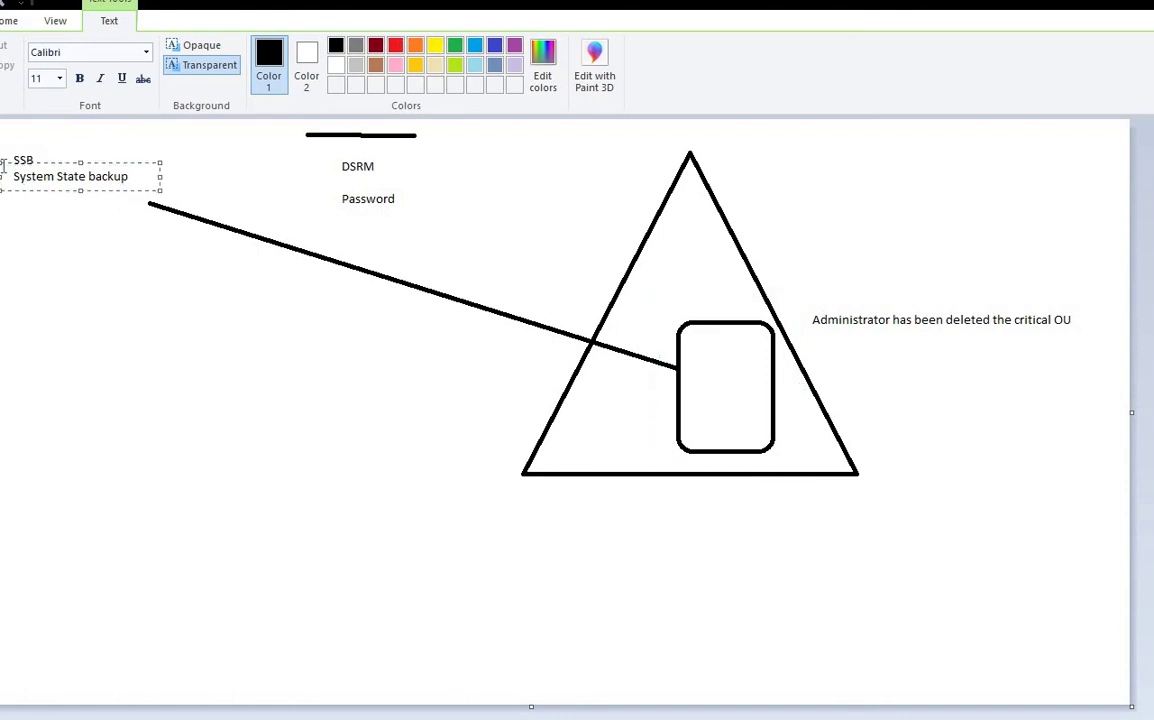
left_click(55, 22)
Step: Type a three-line list 'Auth-', 'Non-', 'BMR-' in a text box below the SSB note
left_click_drag(31, 240, 366, 331)
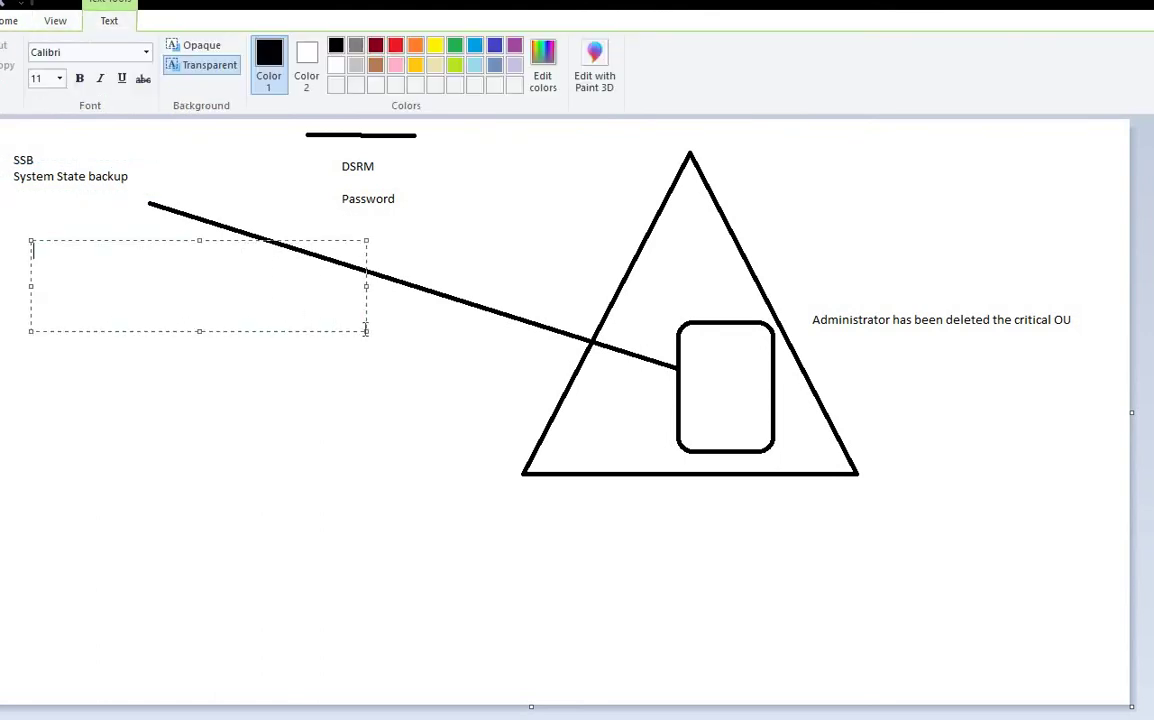
type("Auth")
key("Return")
type("Non")
left_click(166, 251)
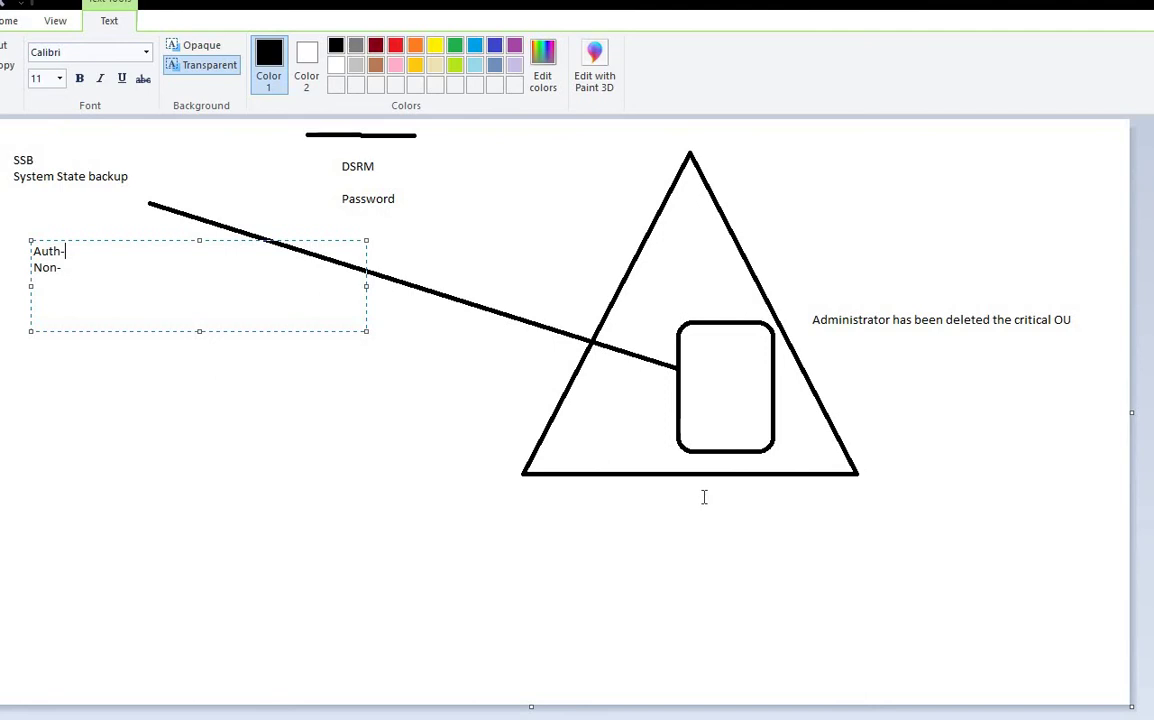
left_click_drag(84, 251, 31, 251)
left_click(85, 251)
left_click_drag(63, 267, 44, 259)
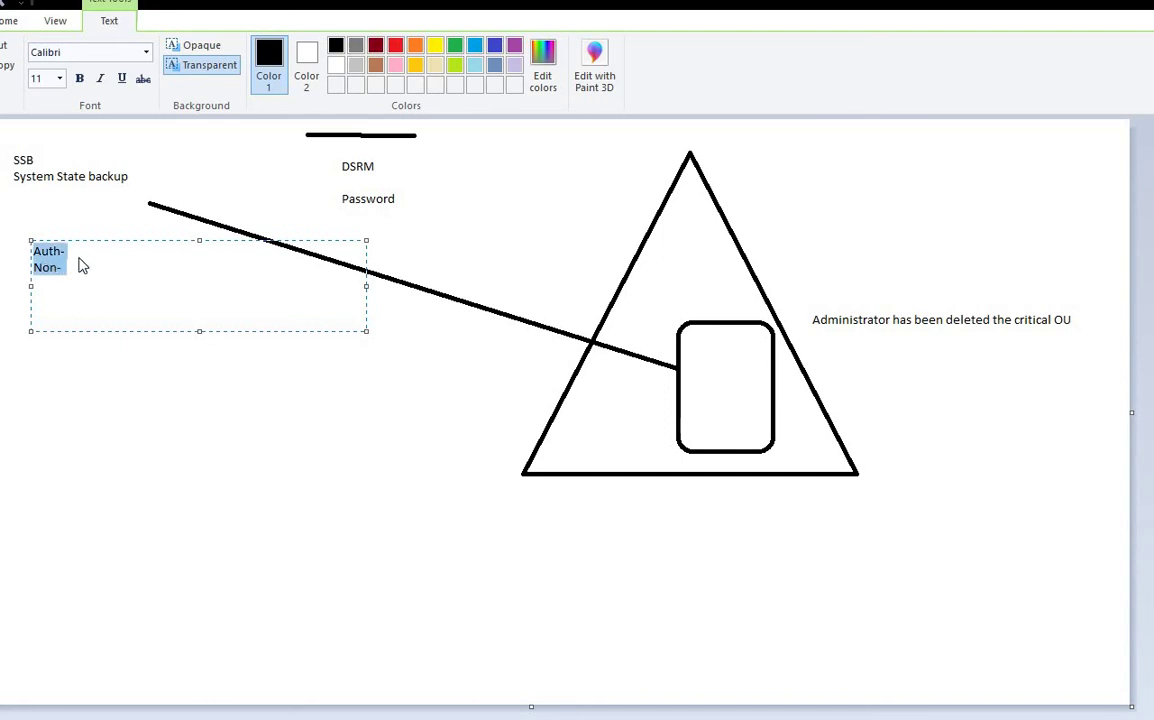
left_click(78, 250)
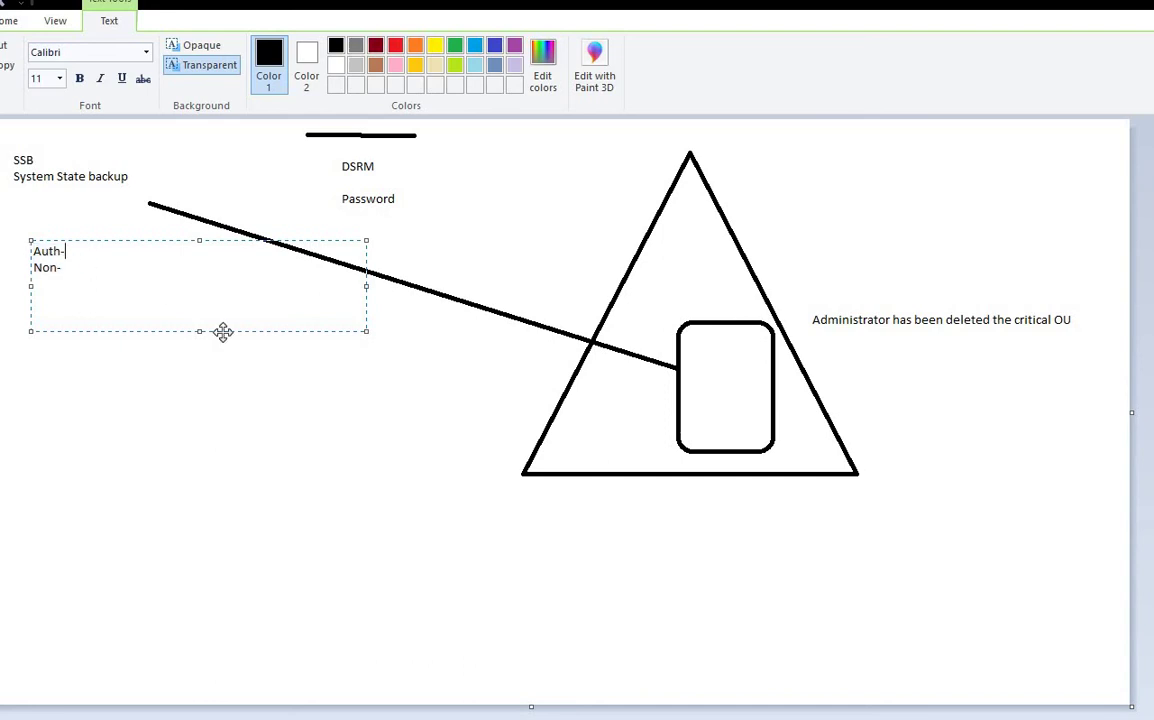
left_click(75, 266)
key("Return")
type("BMR-")
Step: Outline text areas around the System State backup and Administrator notes
left_click_drag(9, 170, 142, 187)
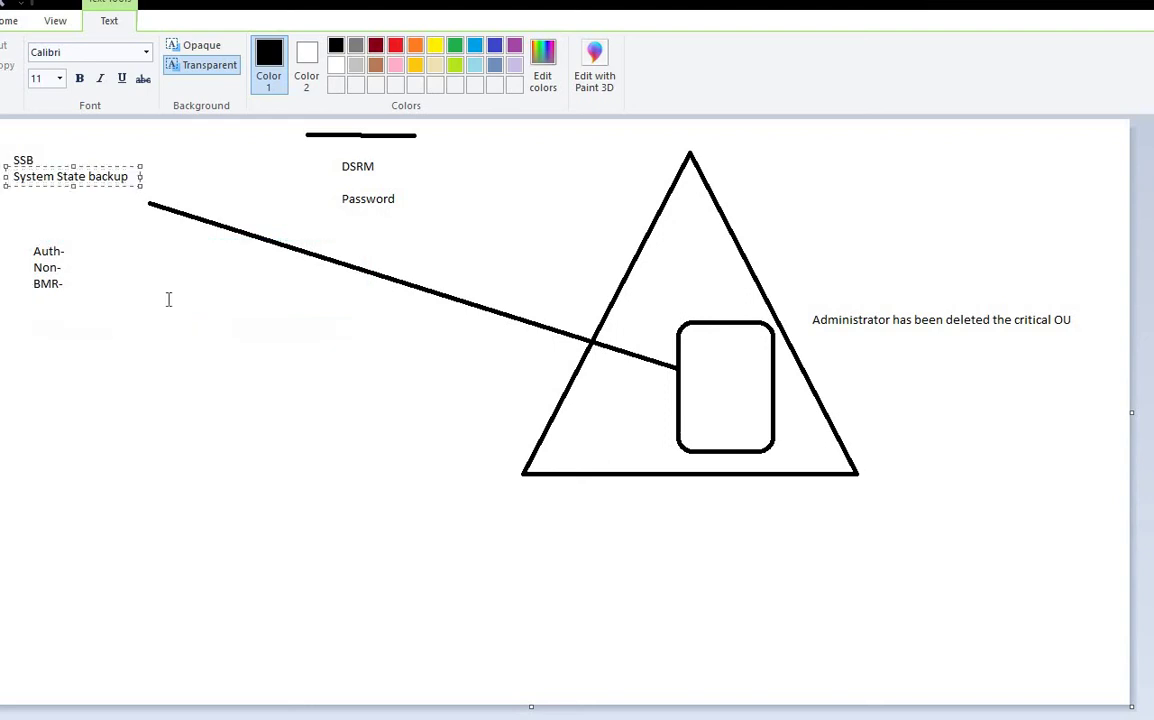
left_click_drag(805, 288, 1097, 357)
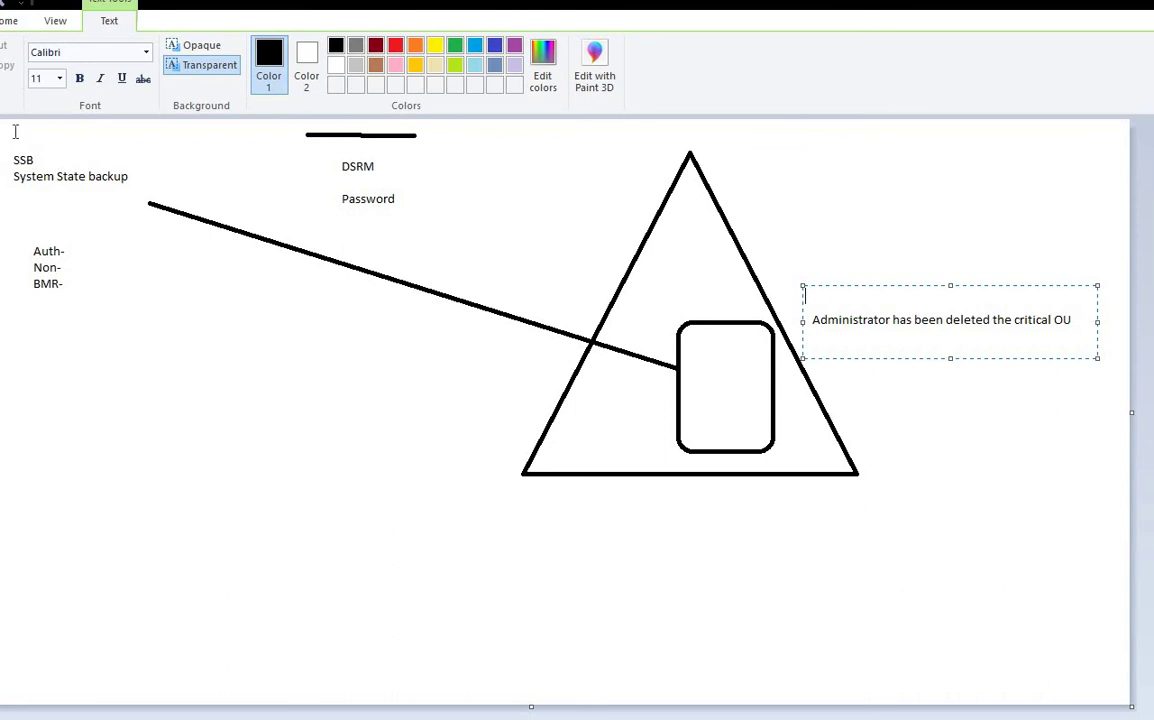
left_click_drag(15, 131, 703, 316)
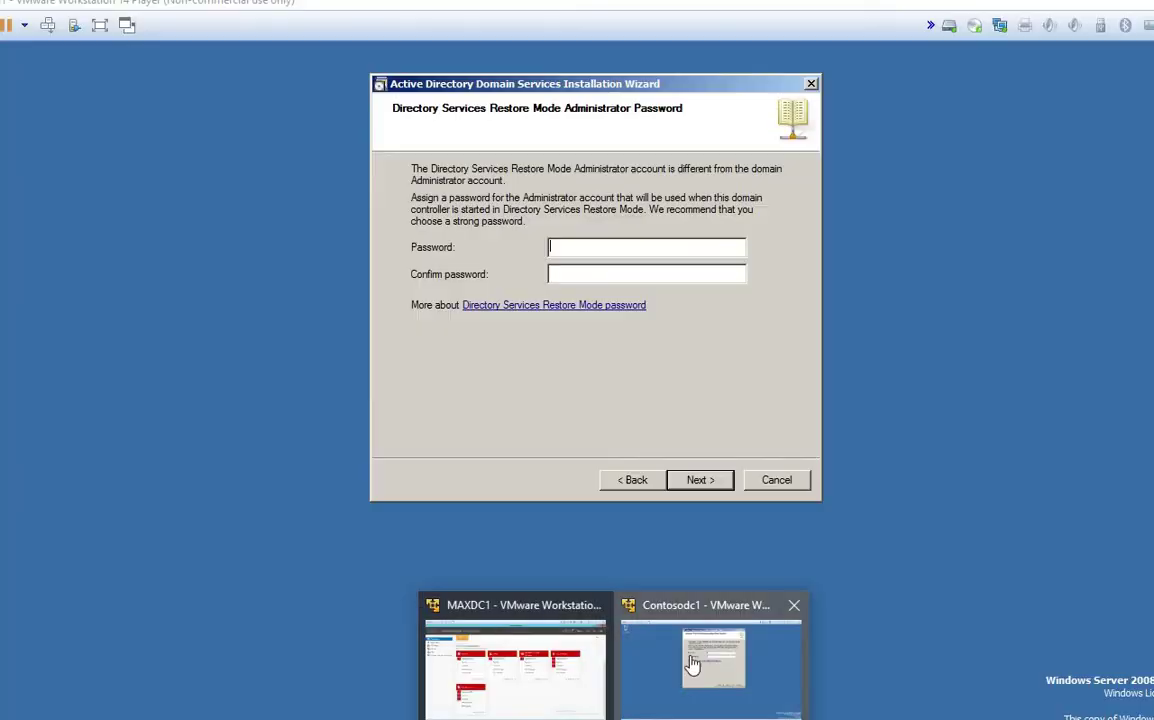
Step: On Contosodc1, enter and confirm the DSRM administrator password, then advance to the Summary page
left_click(622, 591)
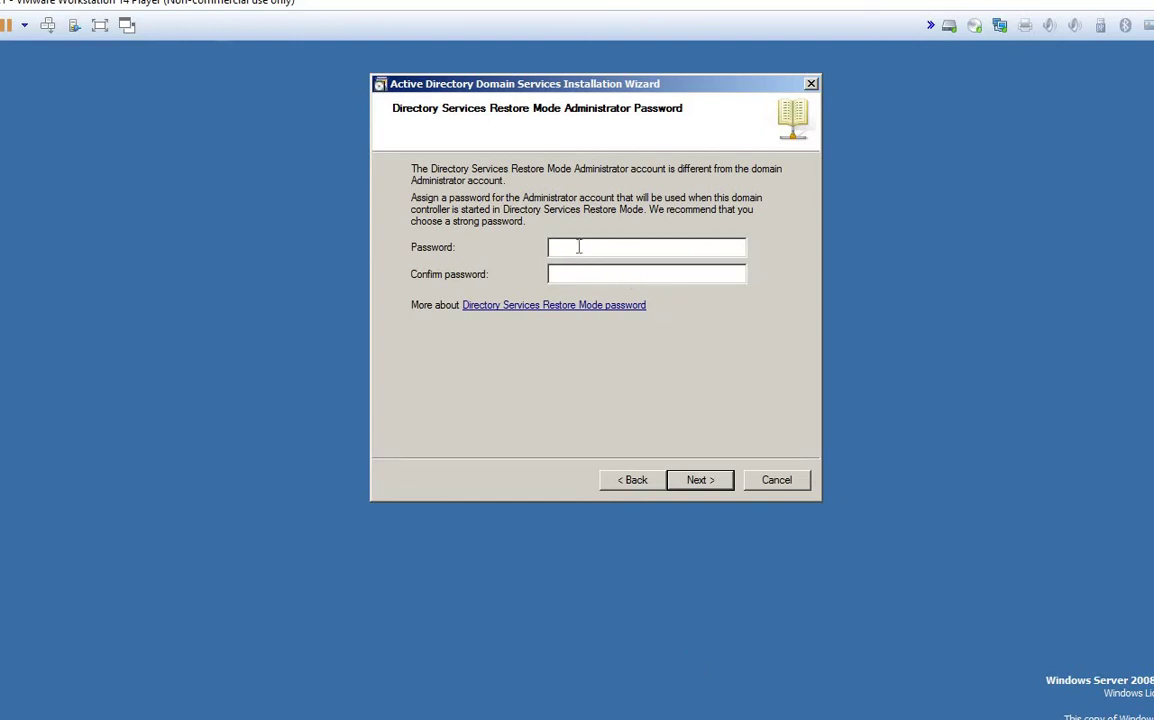
left_click(578, 247)
type("PP@ssw0rd•••••")
key("BackSpace")
key("BackSpace")
key("BackSpace")
key("BackSpace")
key("BackSpace")
key("BackSpace")
key("BackSpace")
key("BackSpace")
key("BackSpace")
key("BackSpace")
key("BackSpace")
key("BackSpace")
key("BackSpace")
type("•••••••••••")
key("Tab")
type("••••••••••")
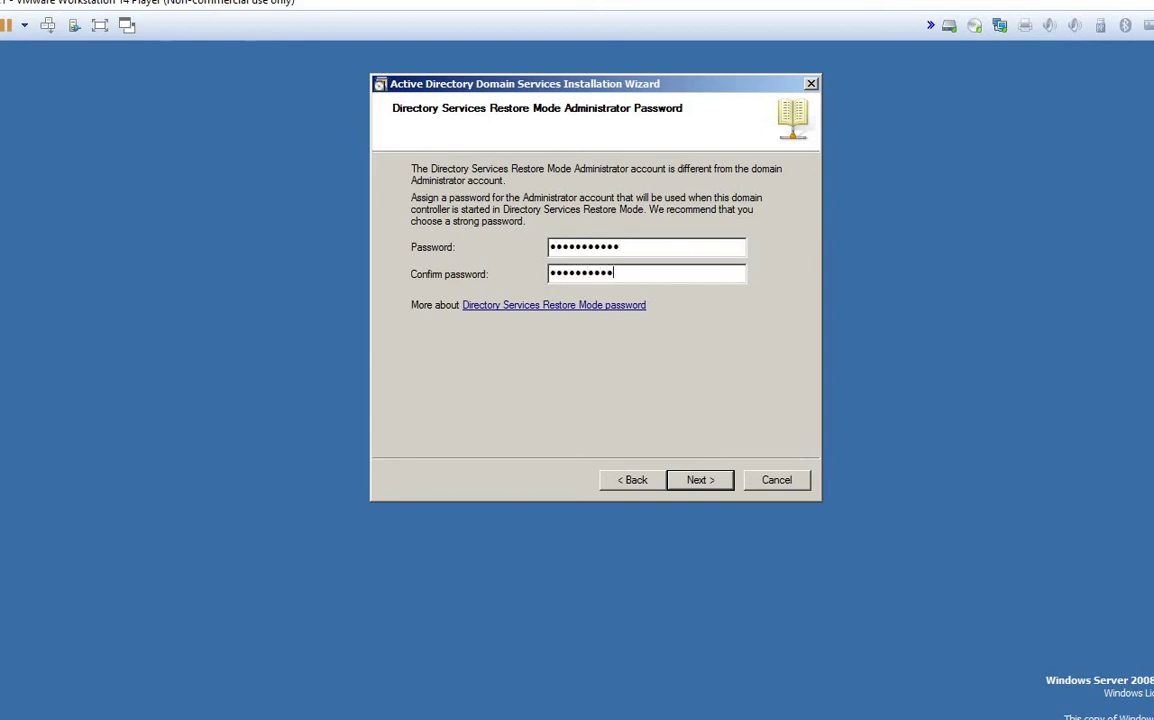
key("Return")
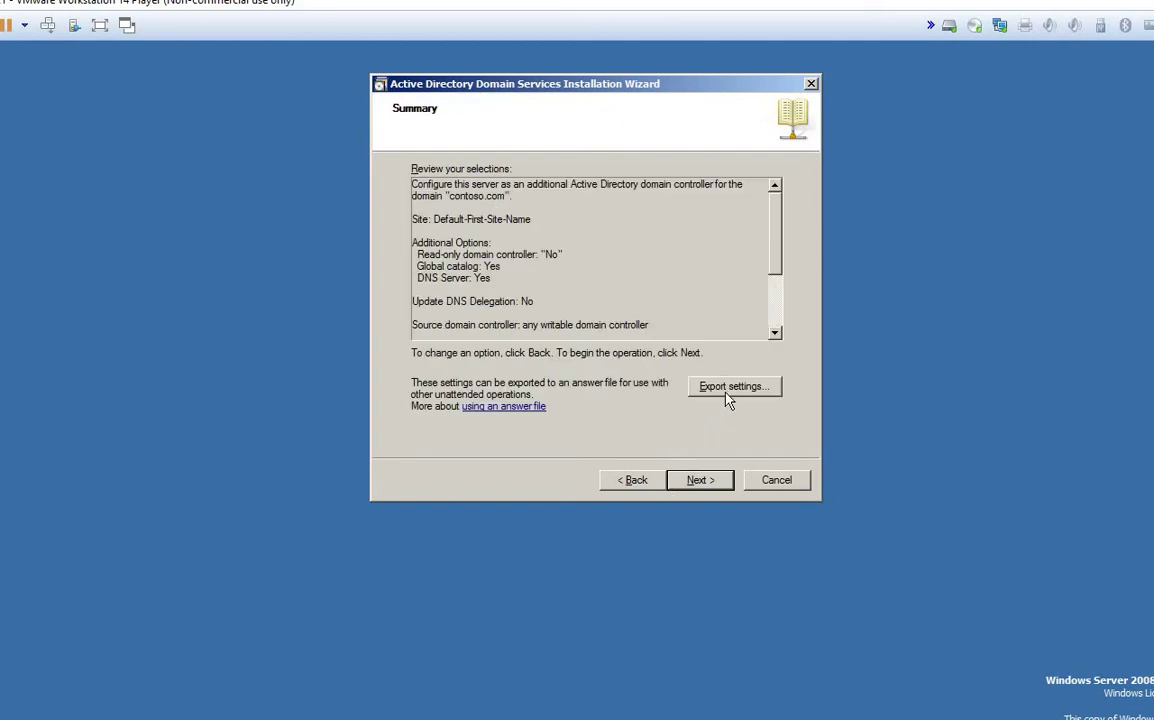
Step: Export the wizard settings as answer file 'Confi' on the Desktop and acknowledge the confirmation
left_click(728, 398)
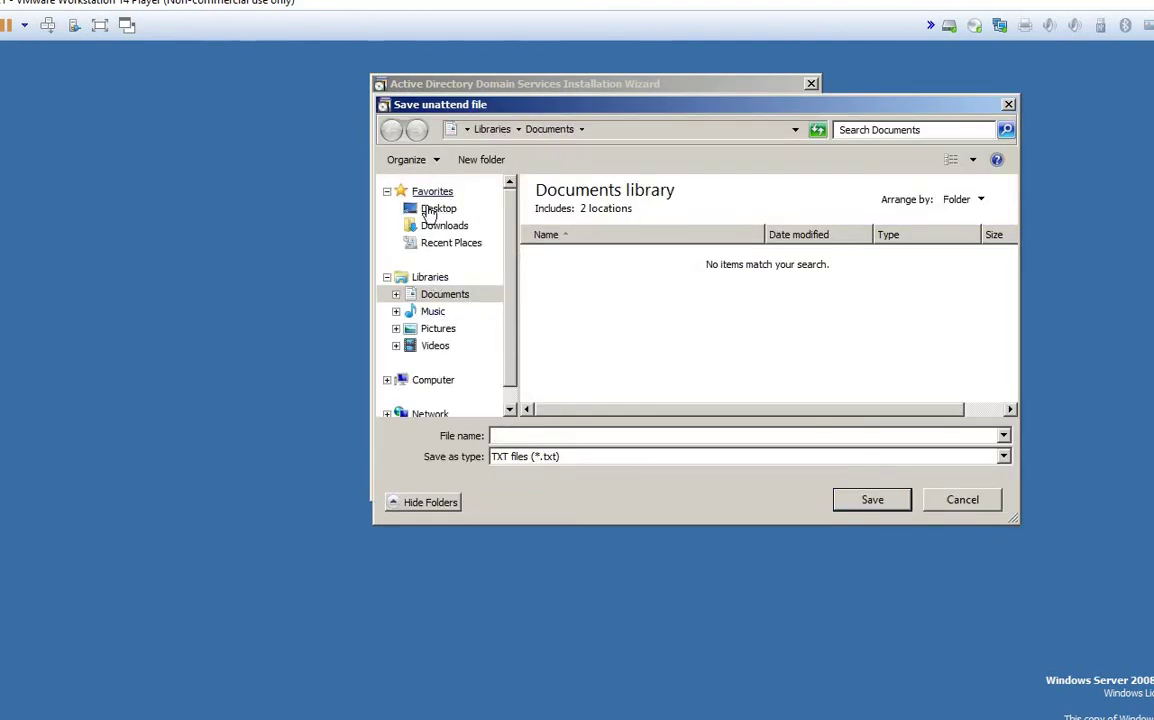
left_click(430, 209)
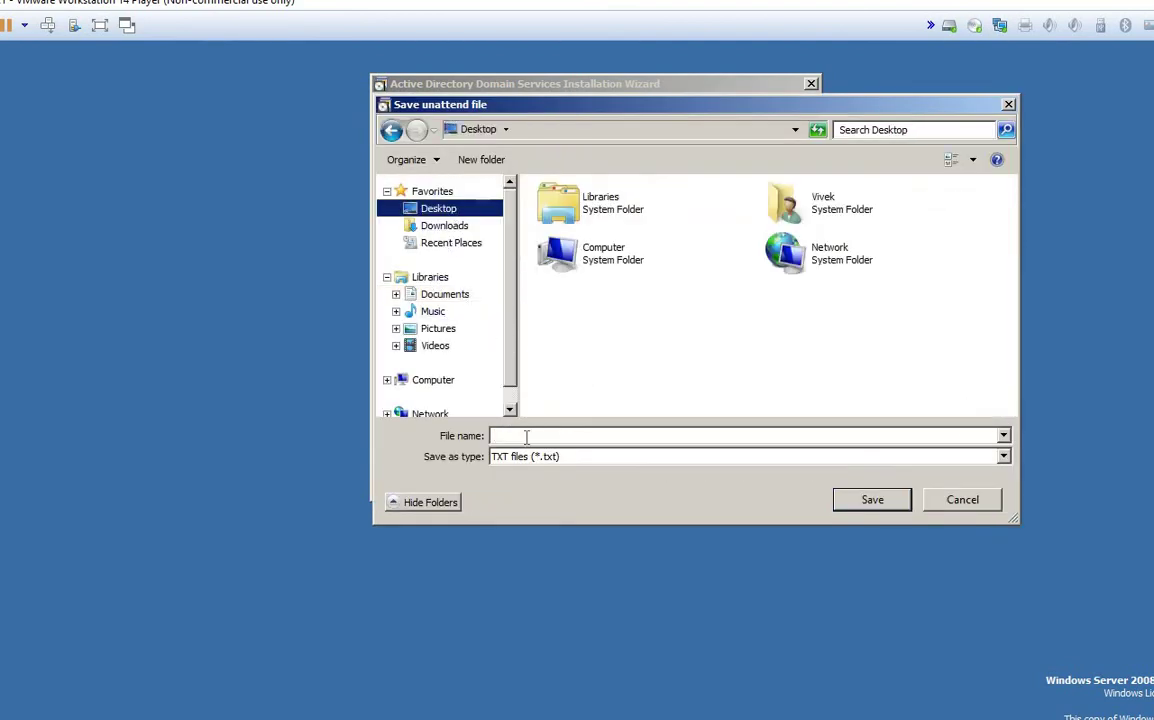
left_click(525, 436)
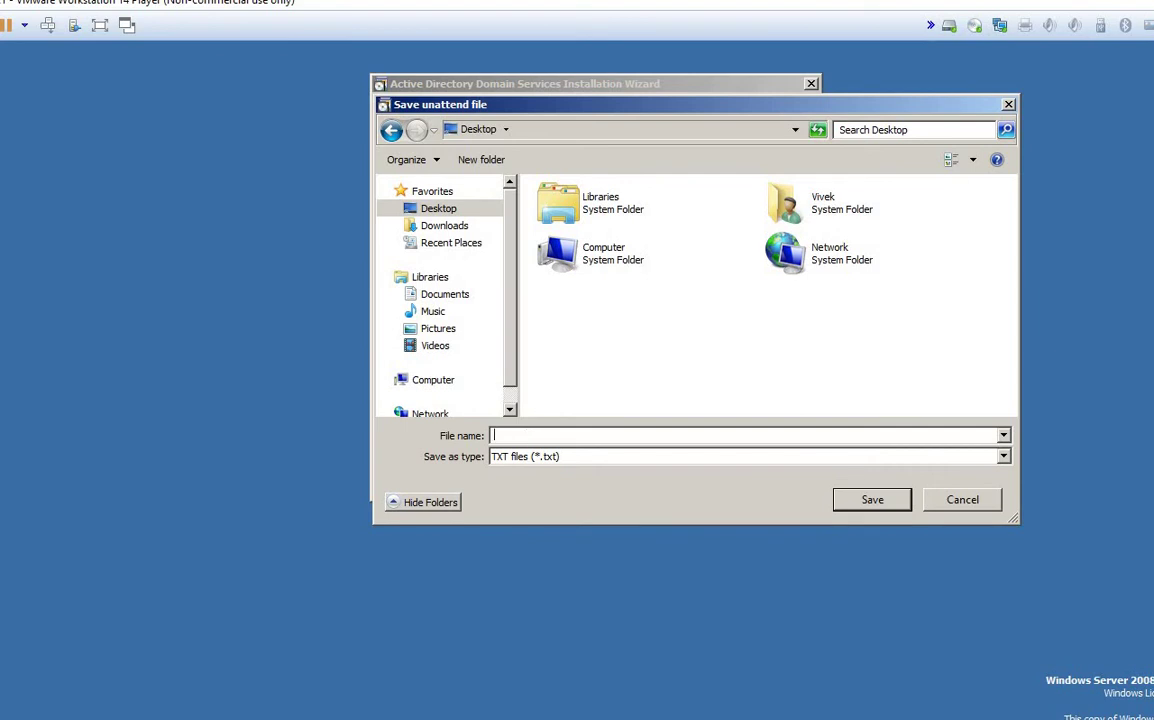
type("Confi")
key("Return")
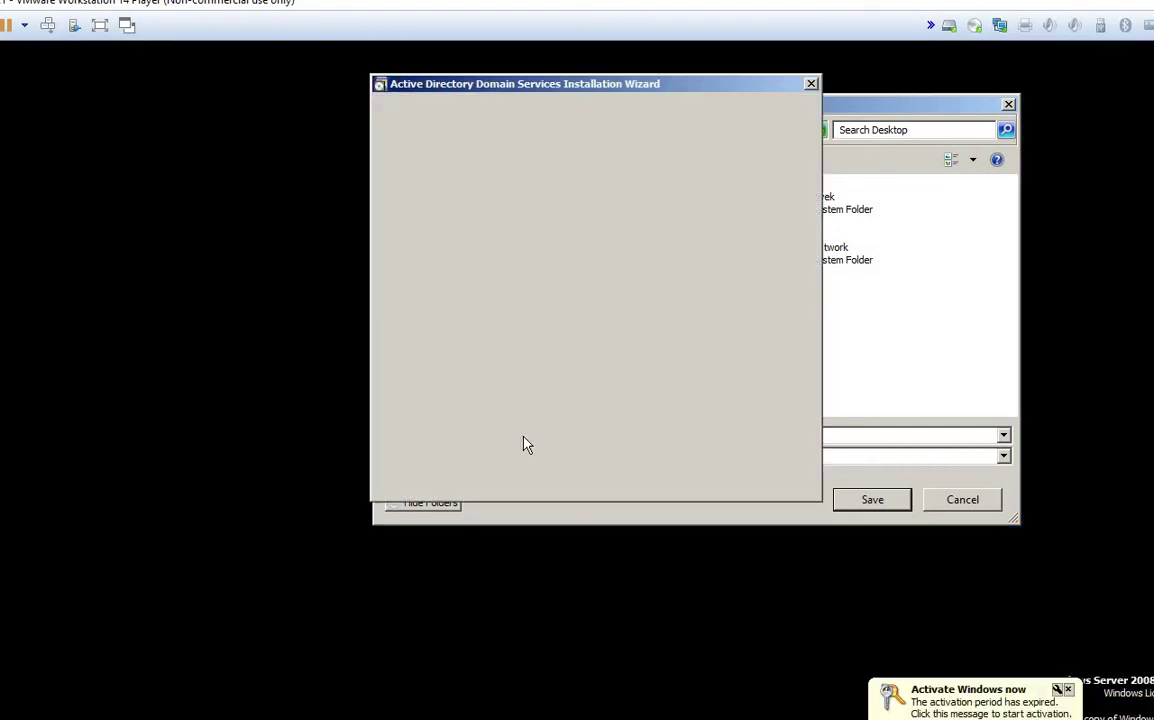
left_click(676, 446)
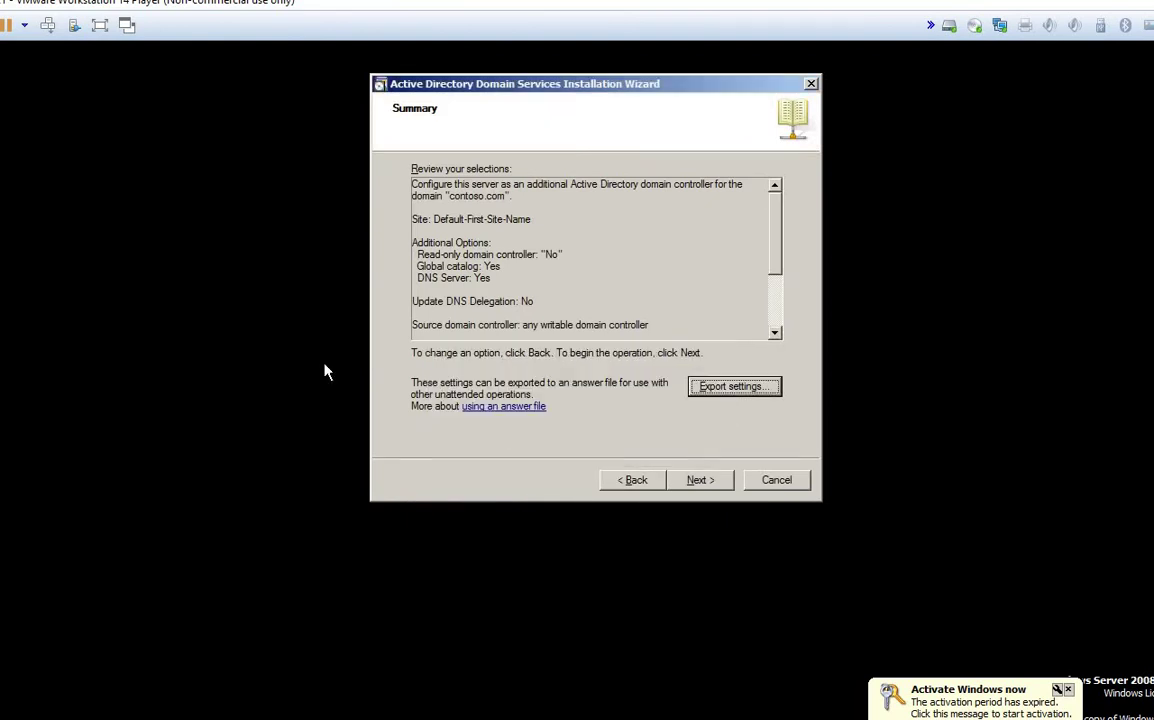
left_click_drag(507, 86, 536, 137)
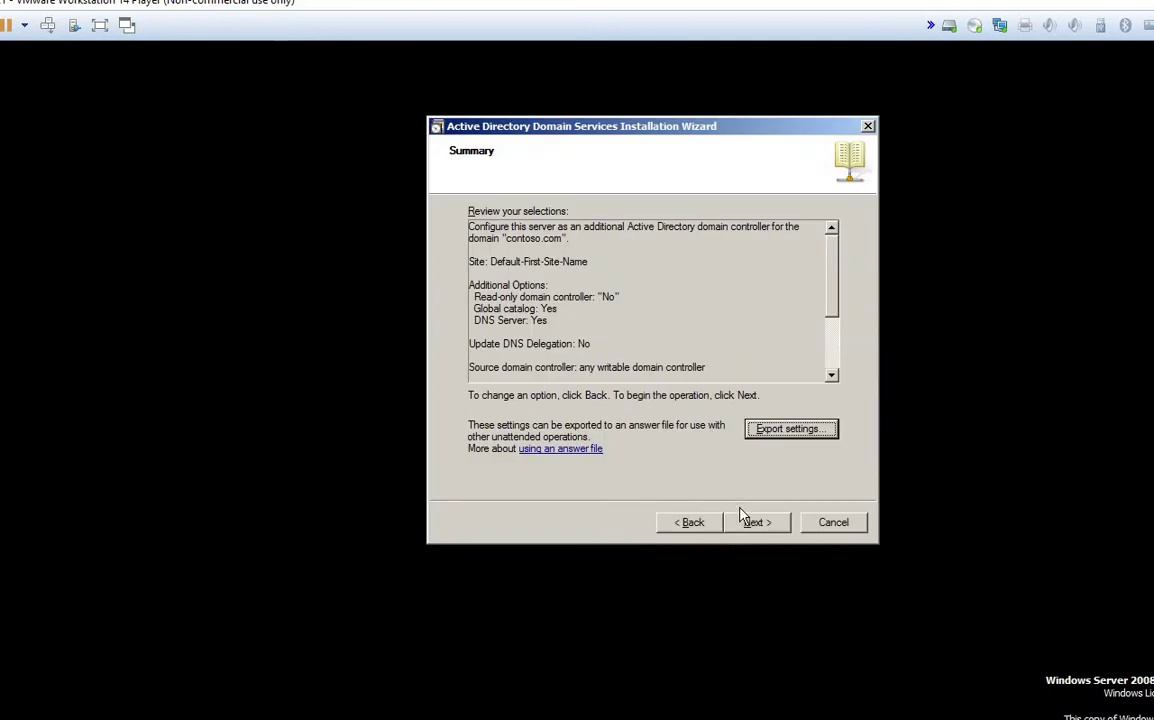
Step: Start the additional domain controller configuration with 'Reboot on completion' enabled
left_click(746, 530)
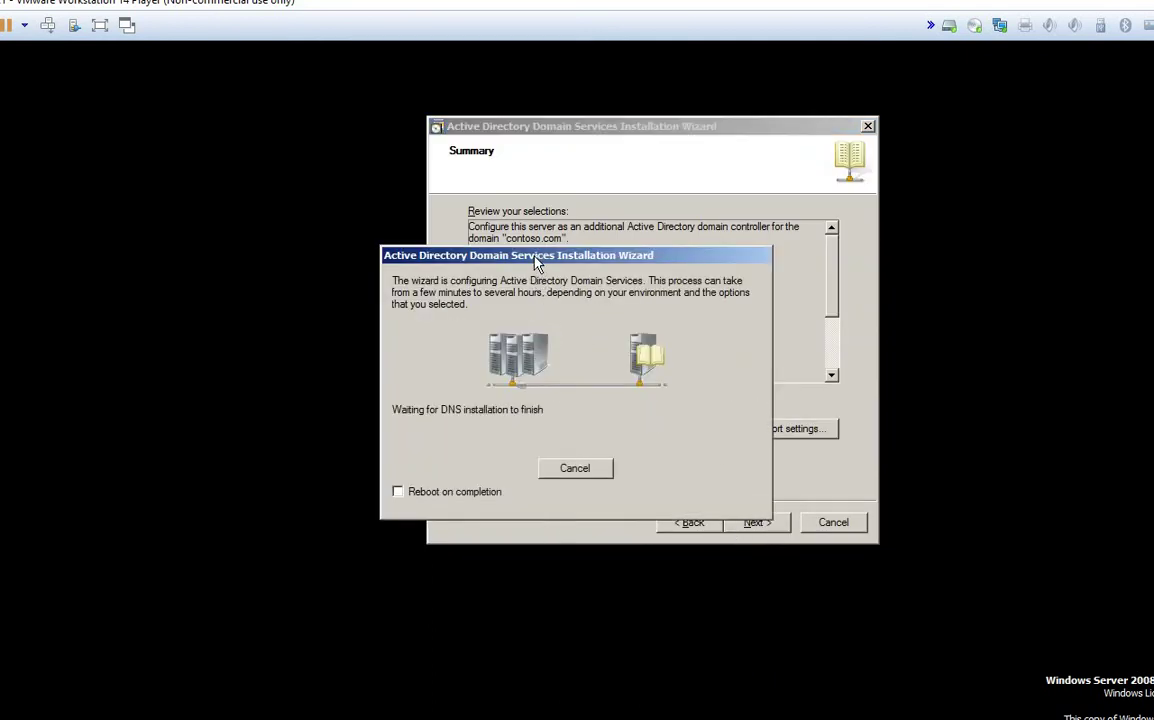
left_click_drag(536, 263, 540, 190)
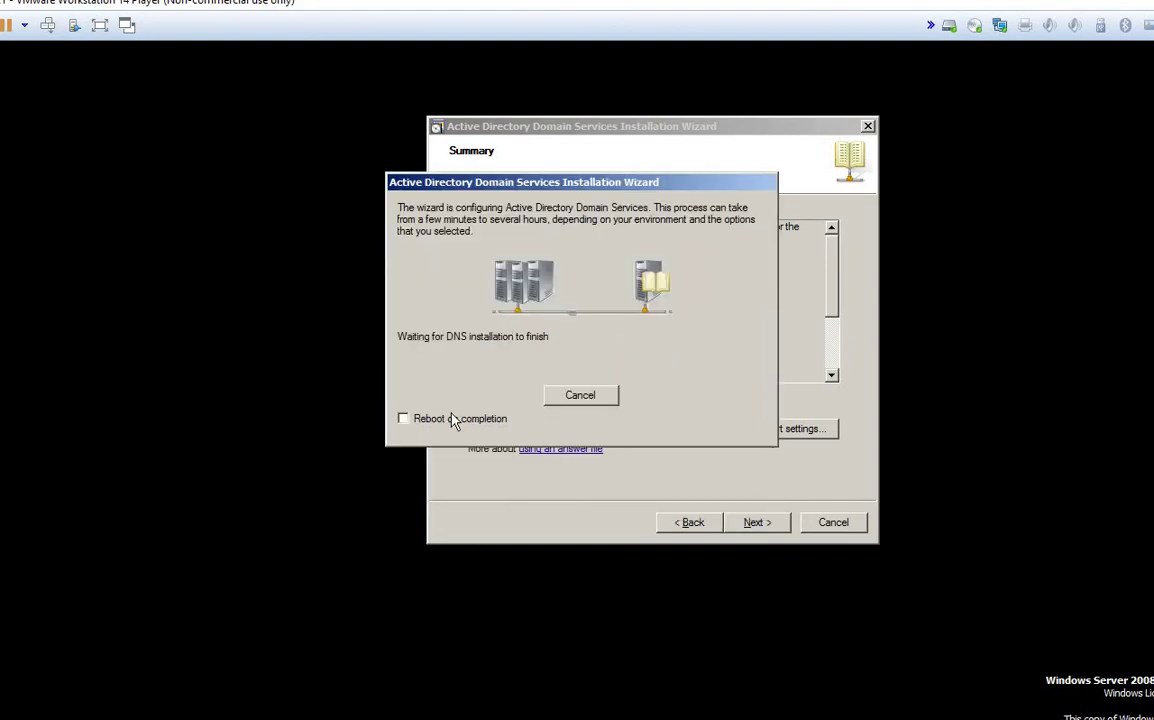
left_click(421, 424)
left_click_drag(571, 188, 627, 181)
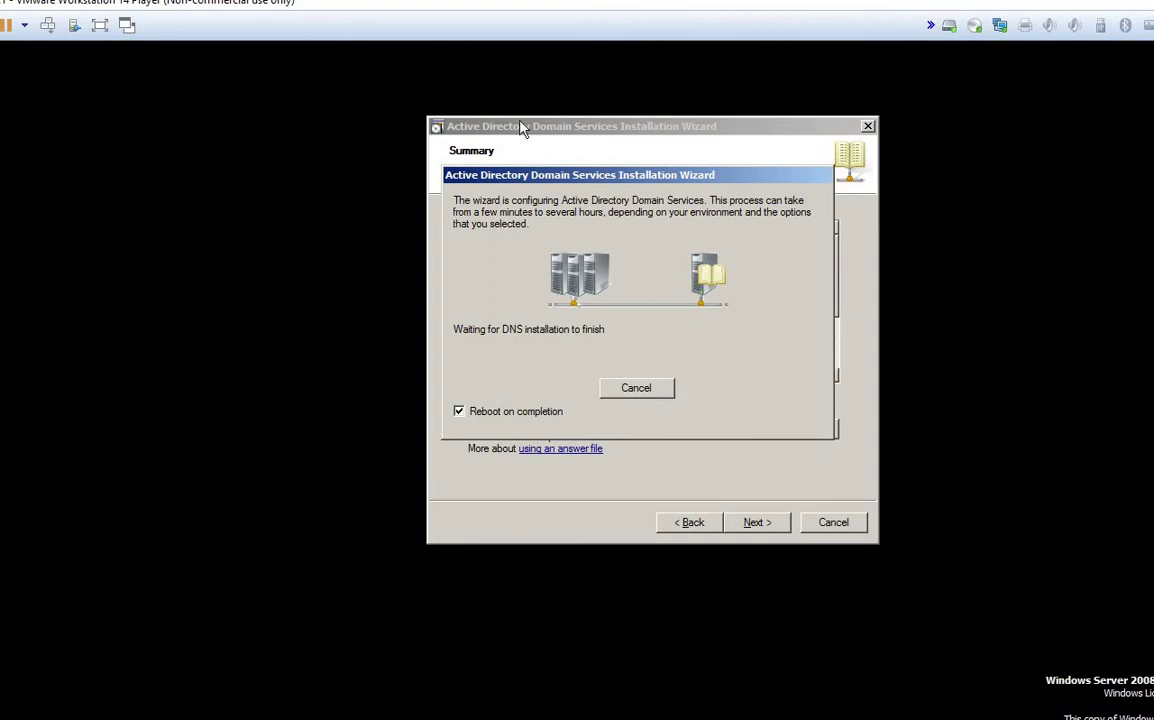
Step: Bring Paint forward and erase the entire old sketch from the canvas
mouse_move(613, 719)
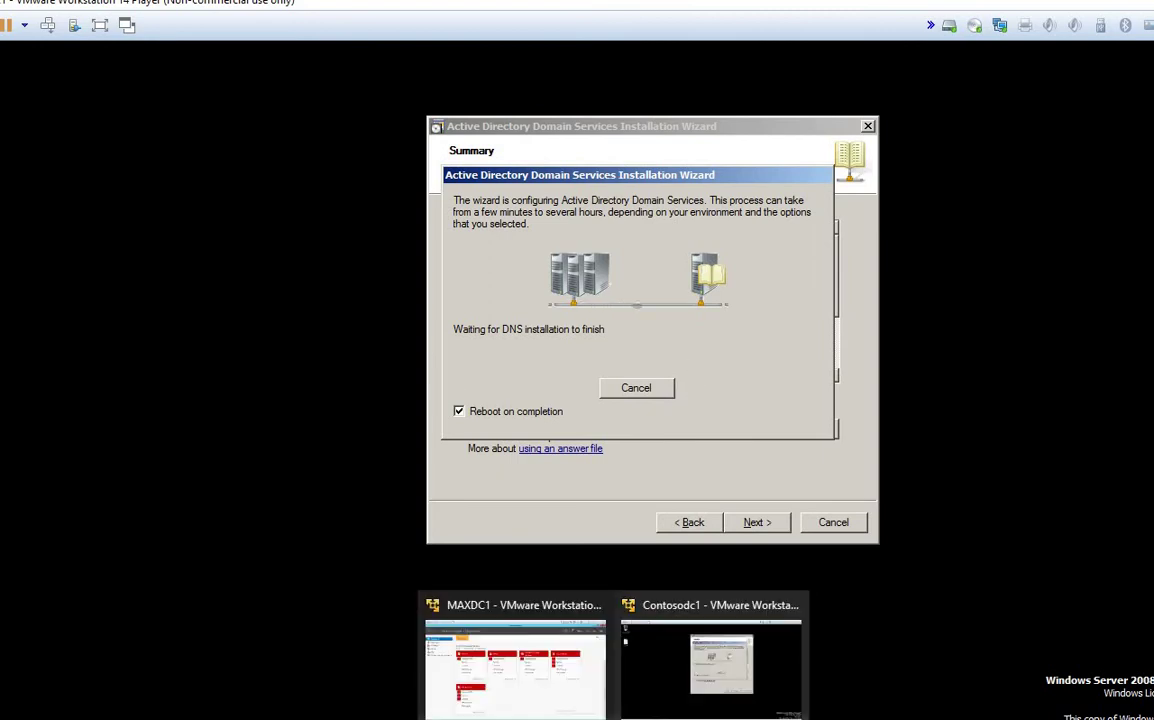
mouse_move(577, 719)
left_click(550, 630)
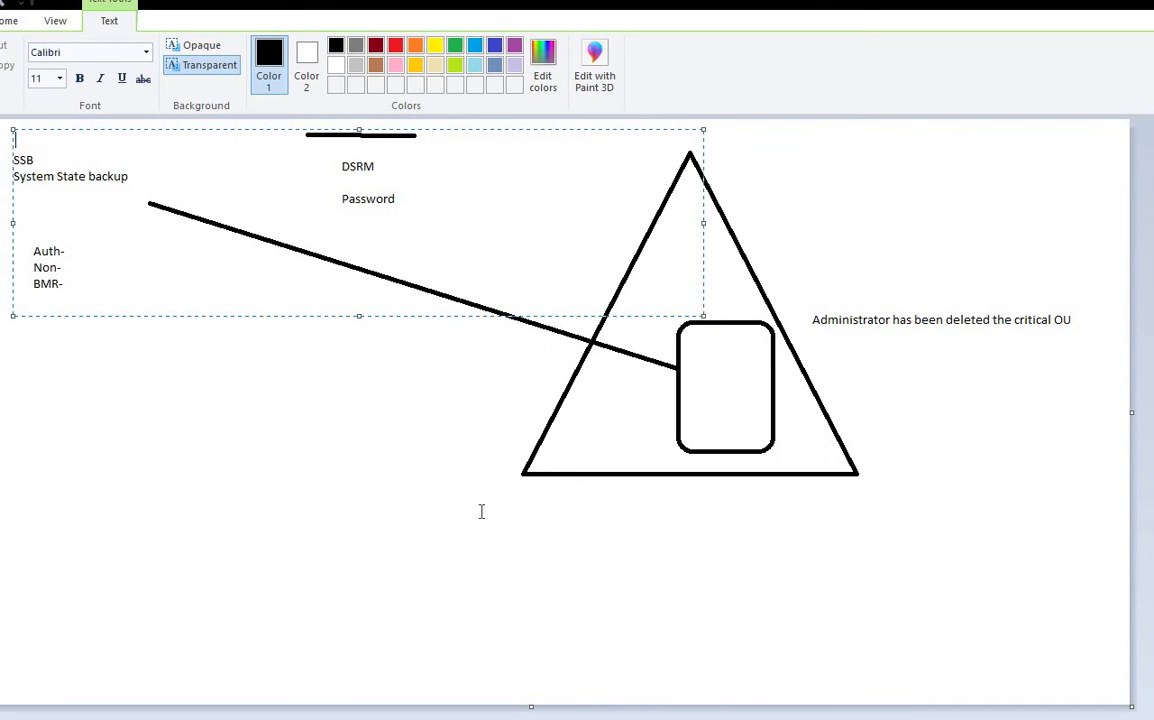
key("ctrl+a")
key("Delete")
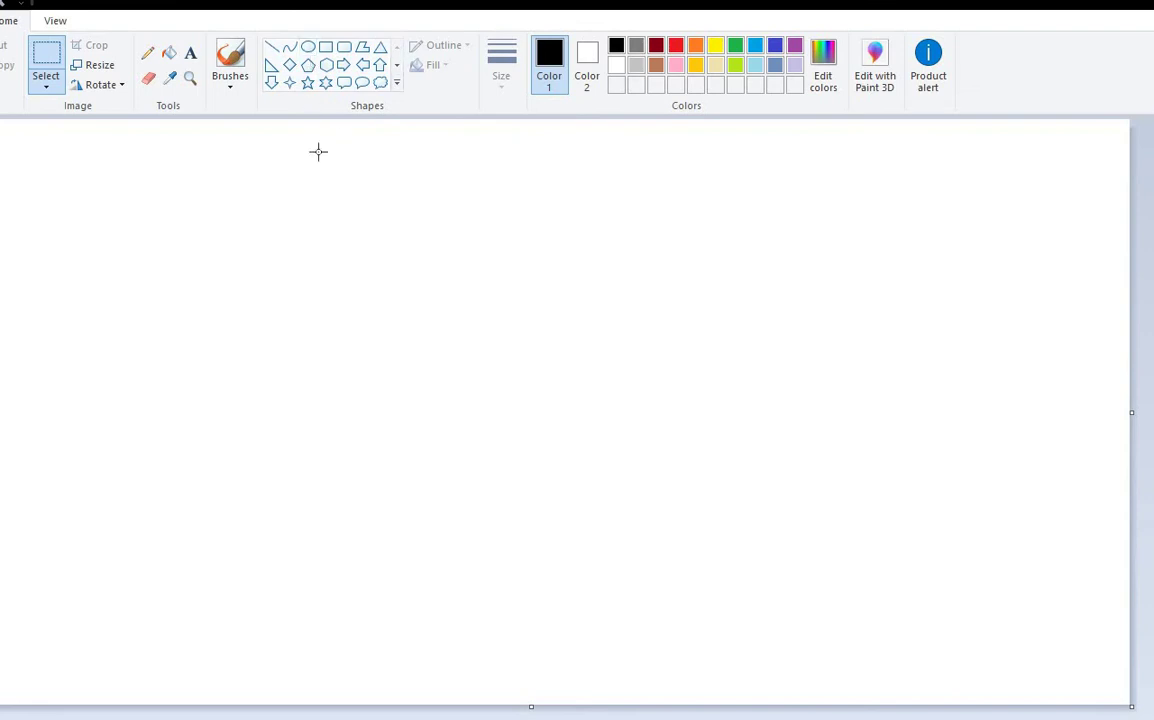
Step: Create a text box and type 'GC 3268' as the note's first line
left_click(190, 52)
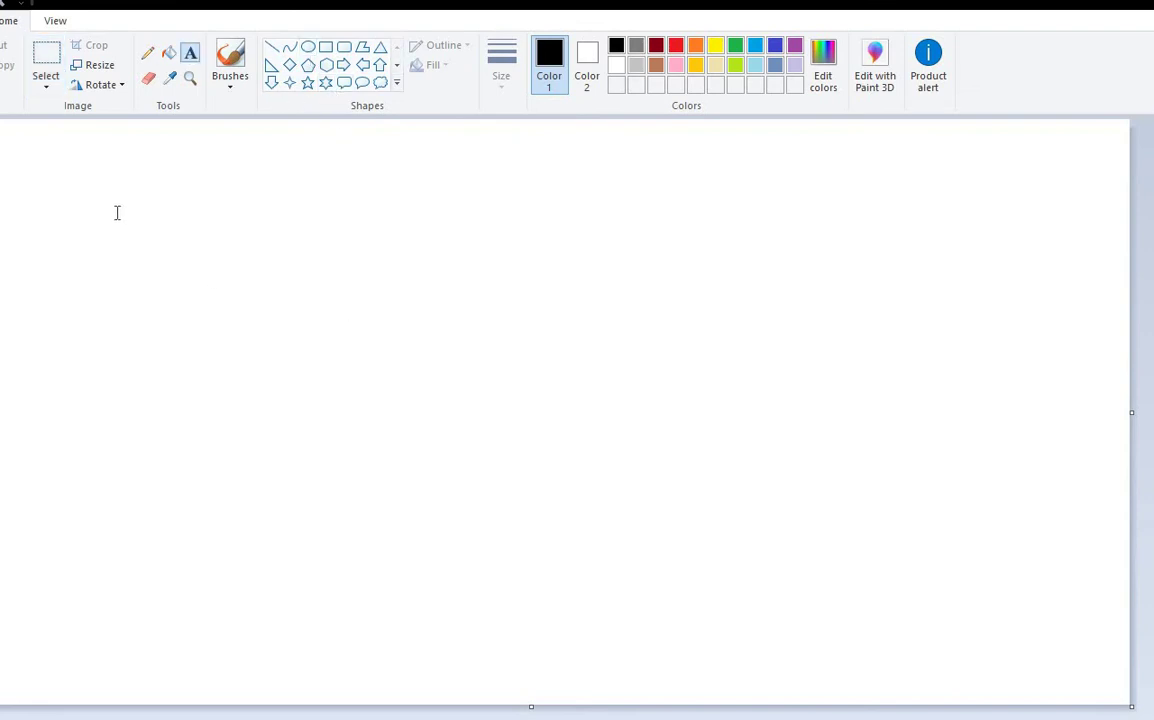
left_click_drag(117, 212, 610, 388)
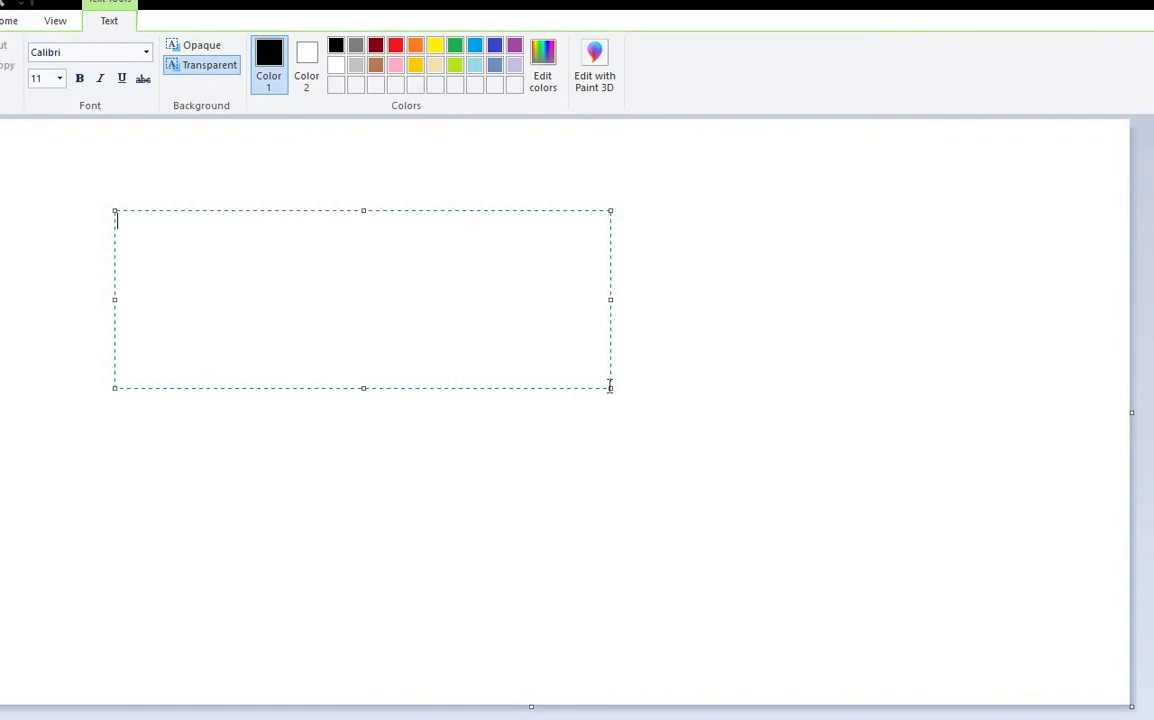
type("GC")
key("Return")
key("BackSpace")
type("3268")
key("Return")
Step: Append 'non' to the first line and type the secure port line below it
left_click(131, 222)
key("shift+Home")
left_click(175, 222)
type("non")
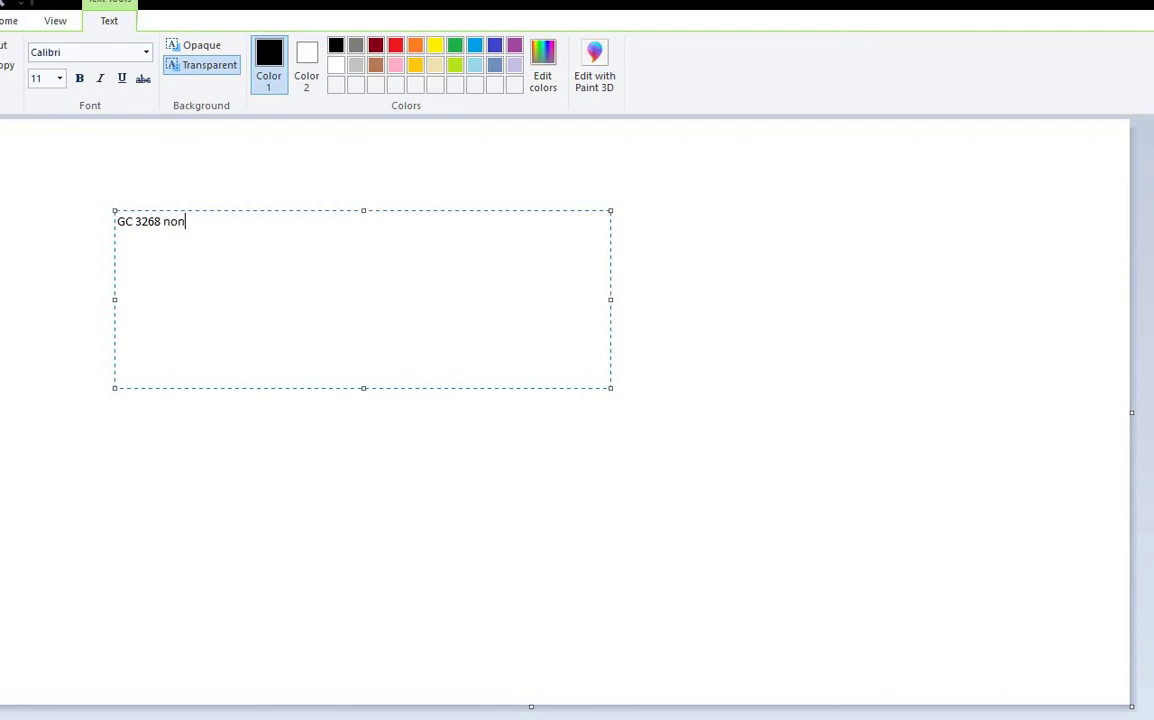
key("Return")
type("ecu4er")
key("BackSpace")
key("BackSpace")
type("re port od")
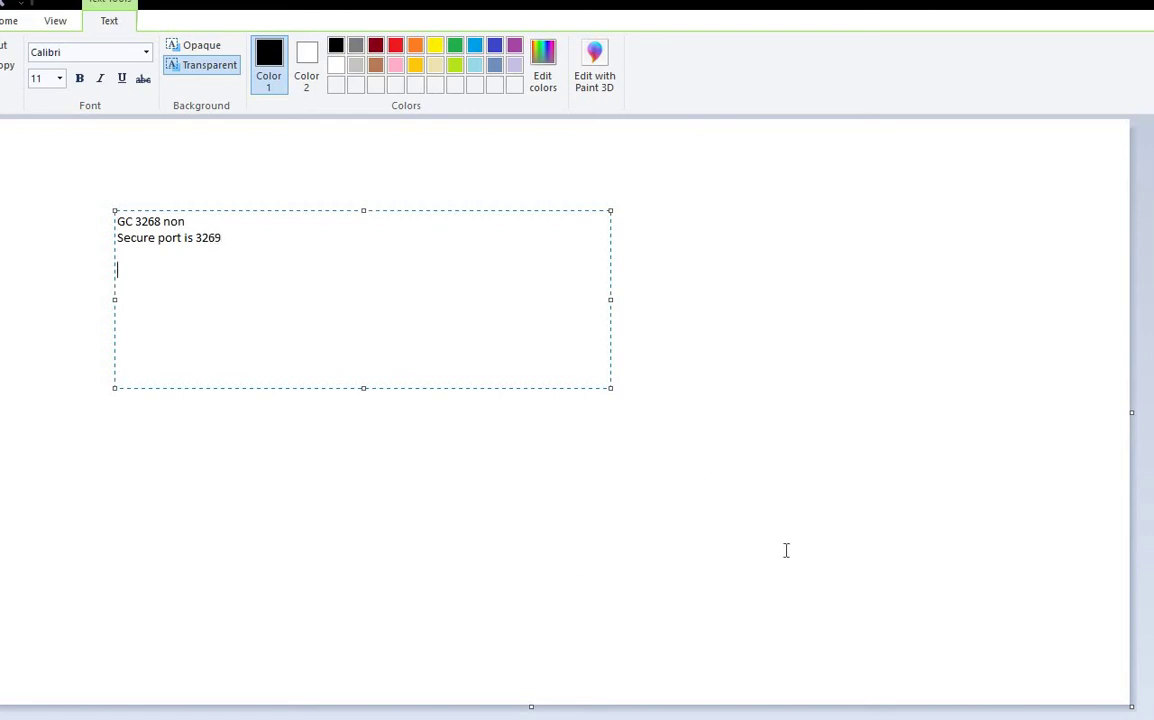
Step: Commit the port note to the canvas, discarding stray empty text boxes
key("ctrl+a")
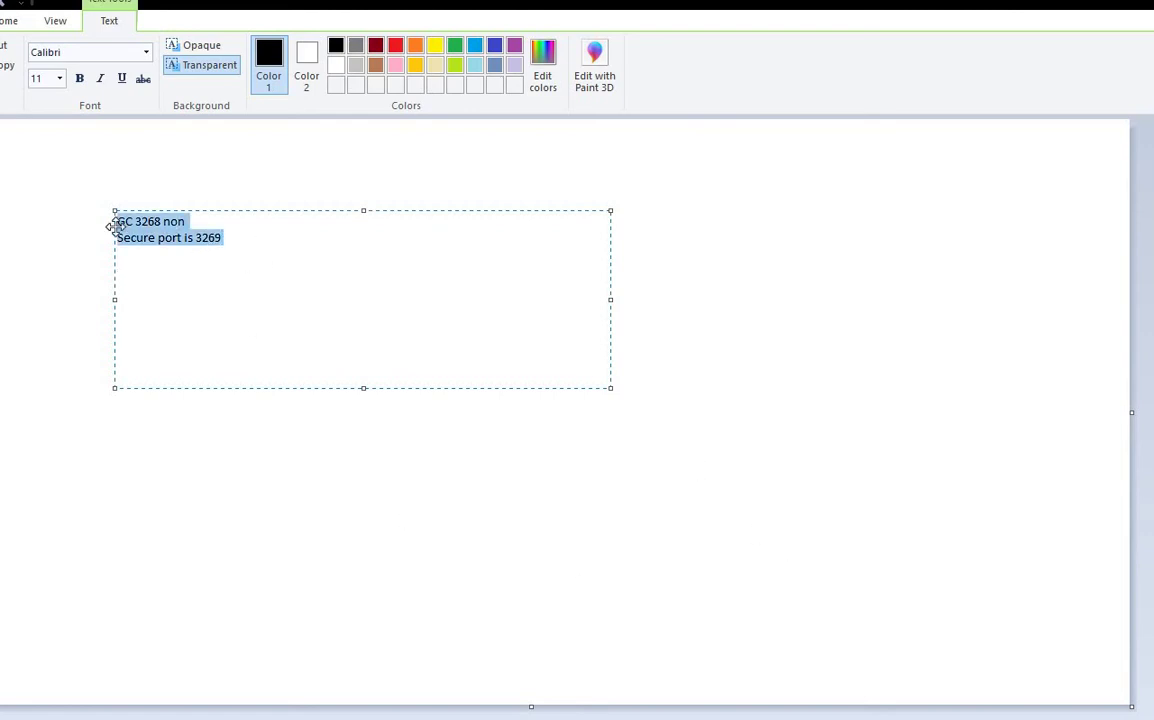
left_click(839, 386)
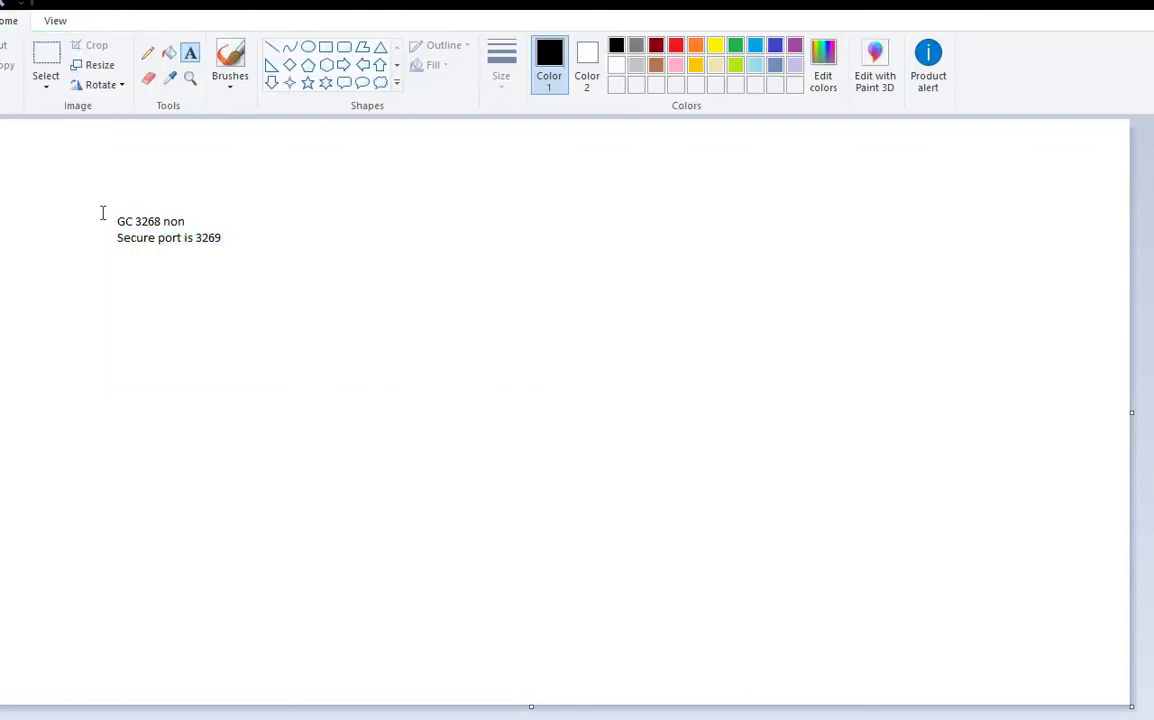
left_click_drag(102, 212, 234, 211)
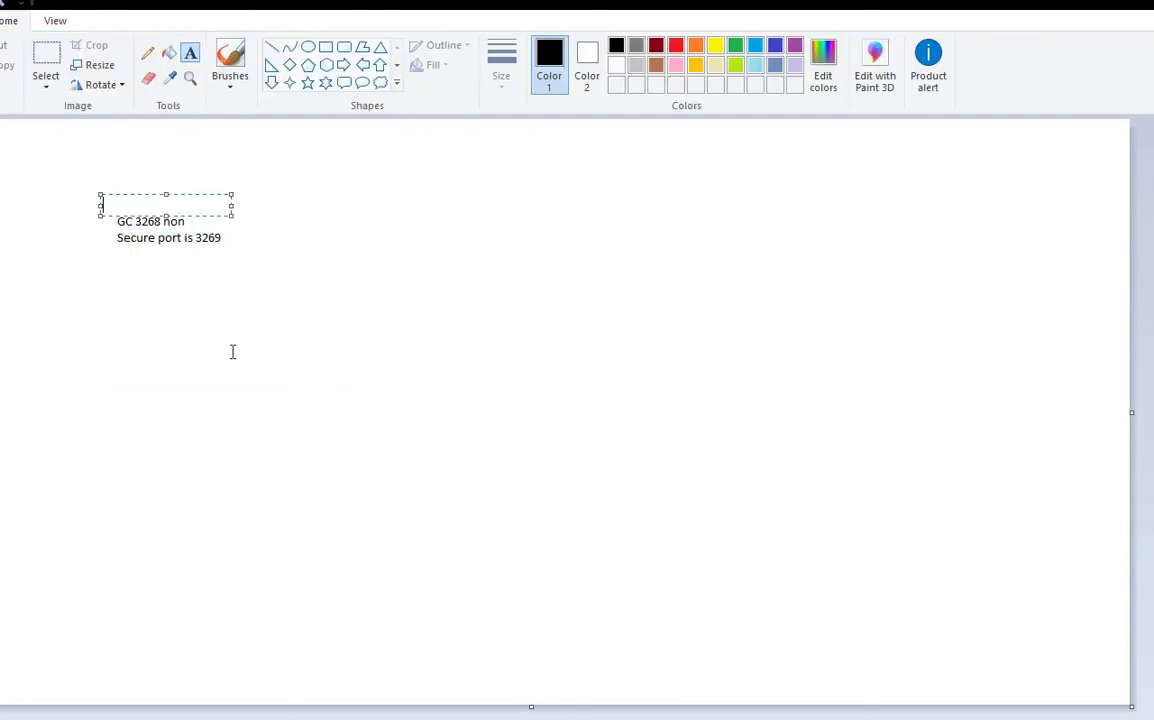
left_click(301, 307)
left_click_drag(64, 206, 339, 265)
left_click(290, 303)
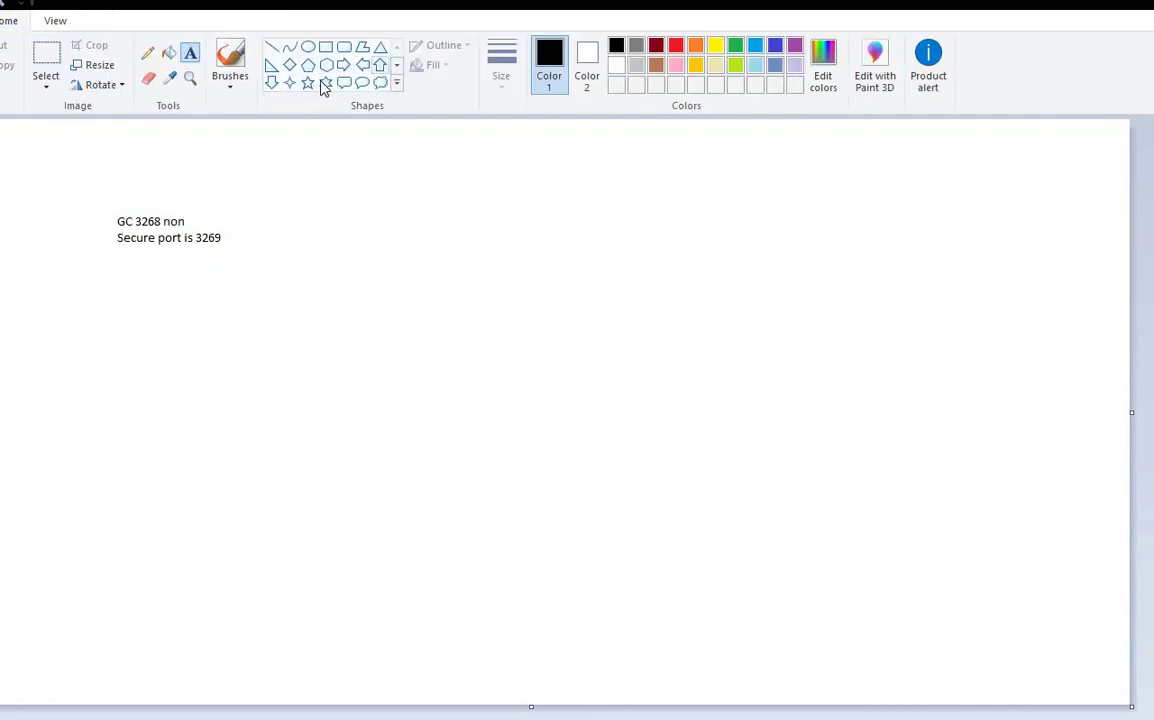
Step: Draw a large triangle on the right of the canvas and label it GC
left_click(380, 47)
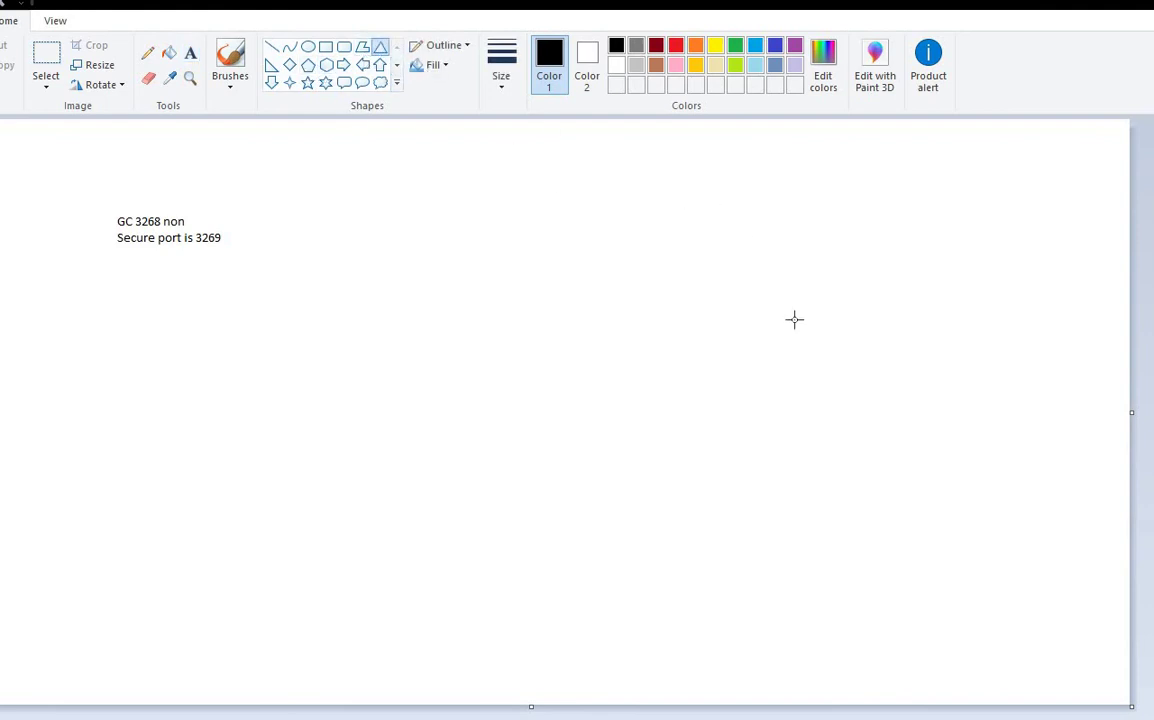
left_click_drag(681, 167, 989, 577)
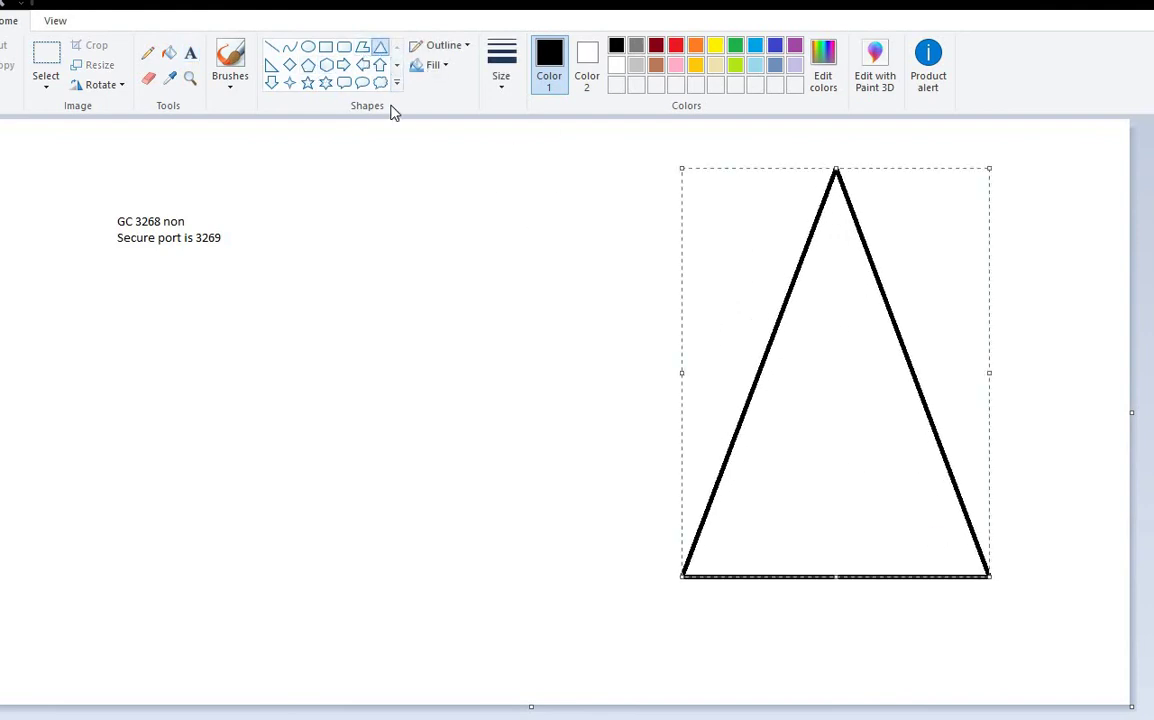
left_click(192, 55)
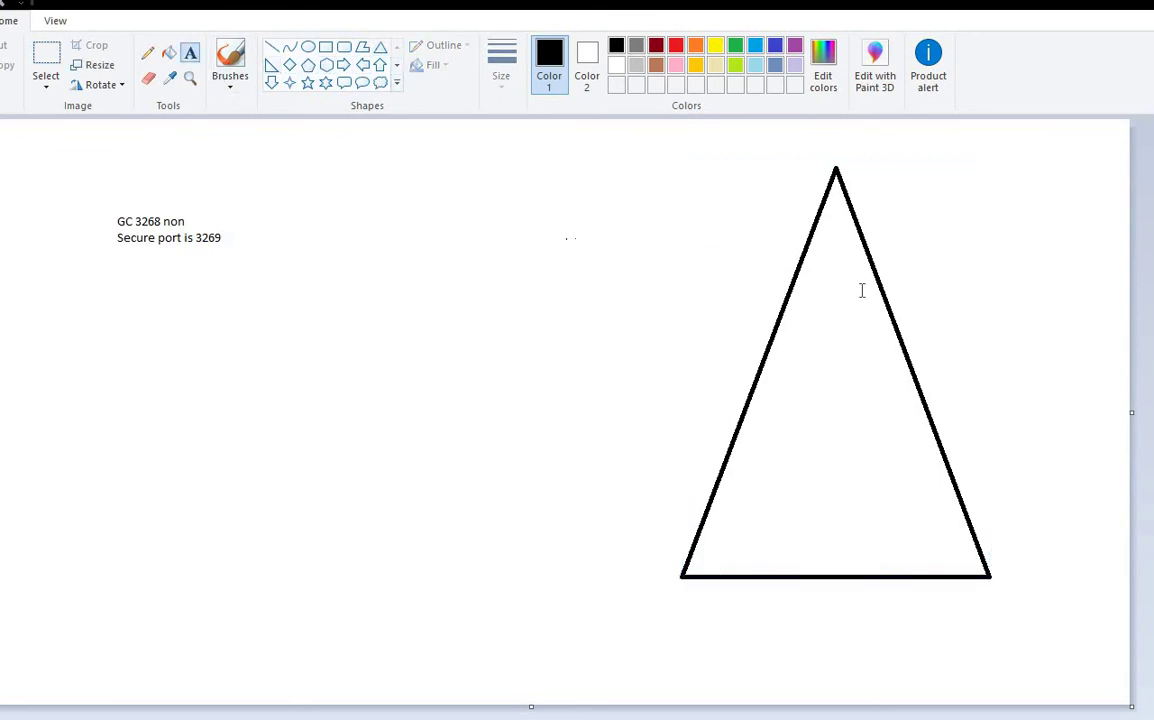
left_click_drag(861, 290, 889, 293)
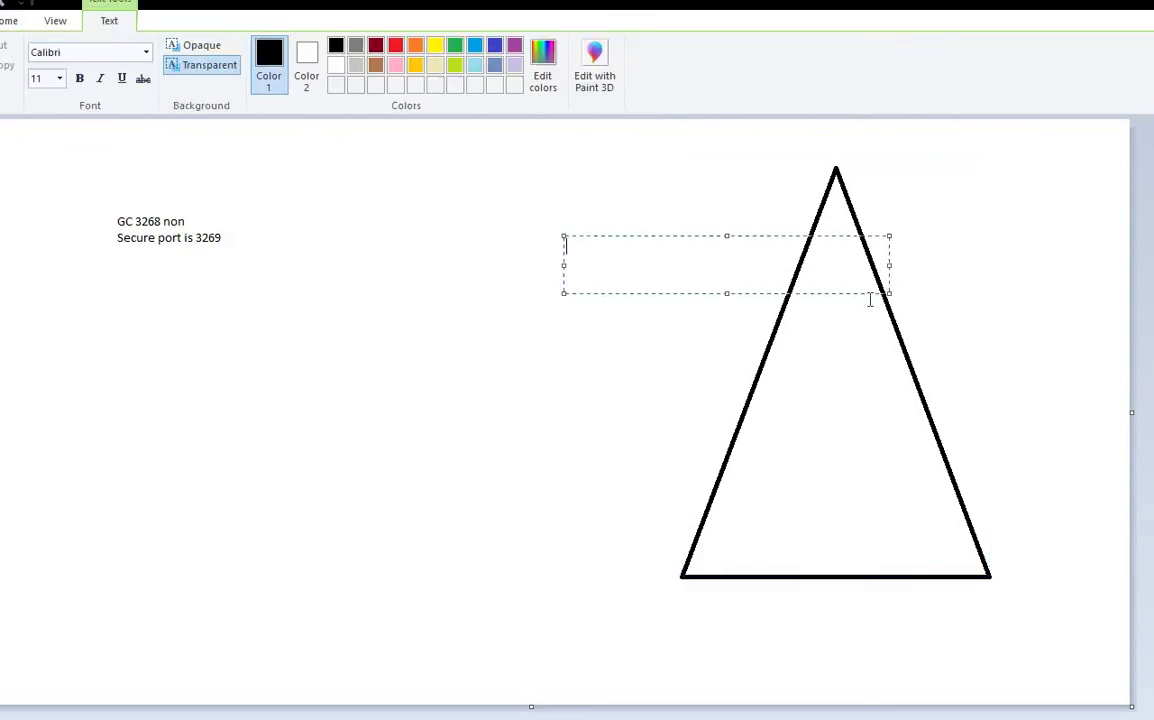
type("GC")
left_click(552, 392)
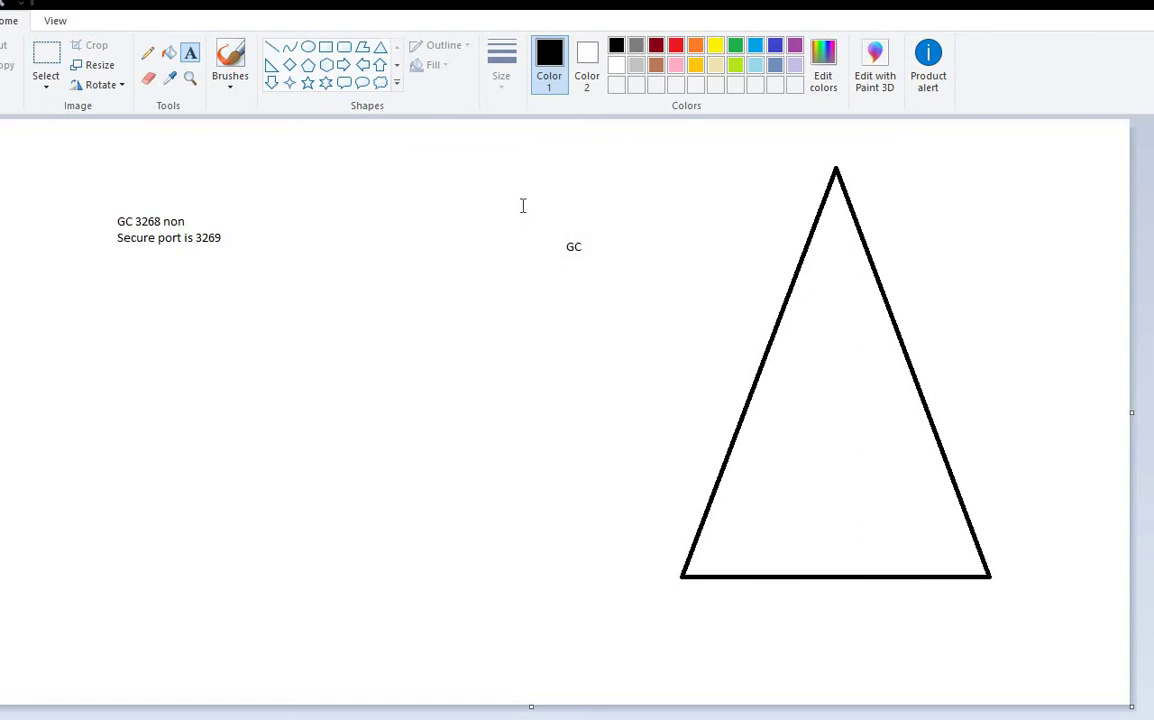
Step: Add a 'PAS' label below the GC label, discarding several empty text boxes
left_click_drag(523, 206, 929, 321)
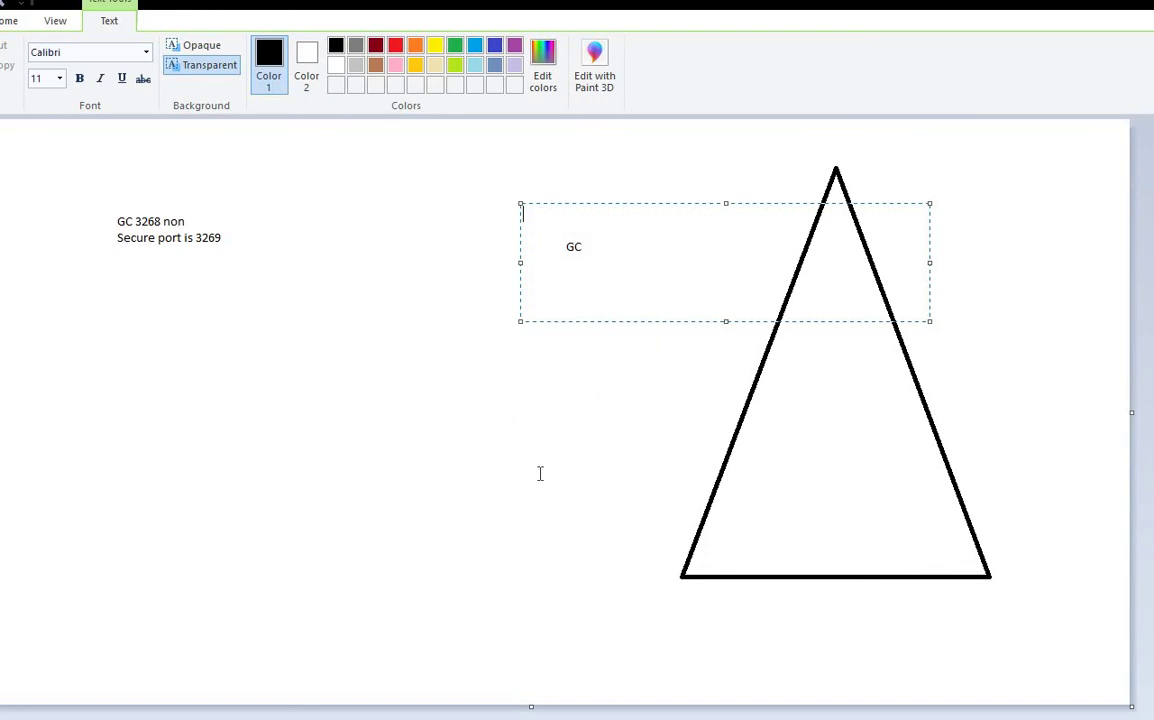
left_click(643, 471)
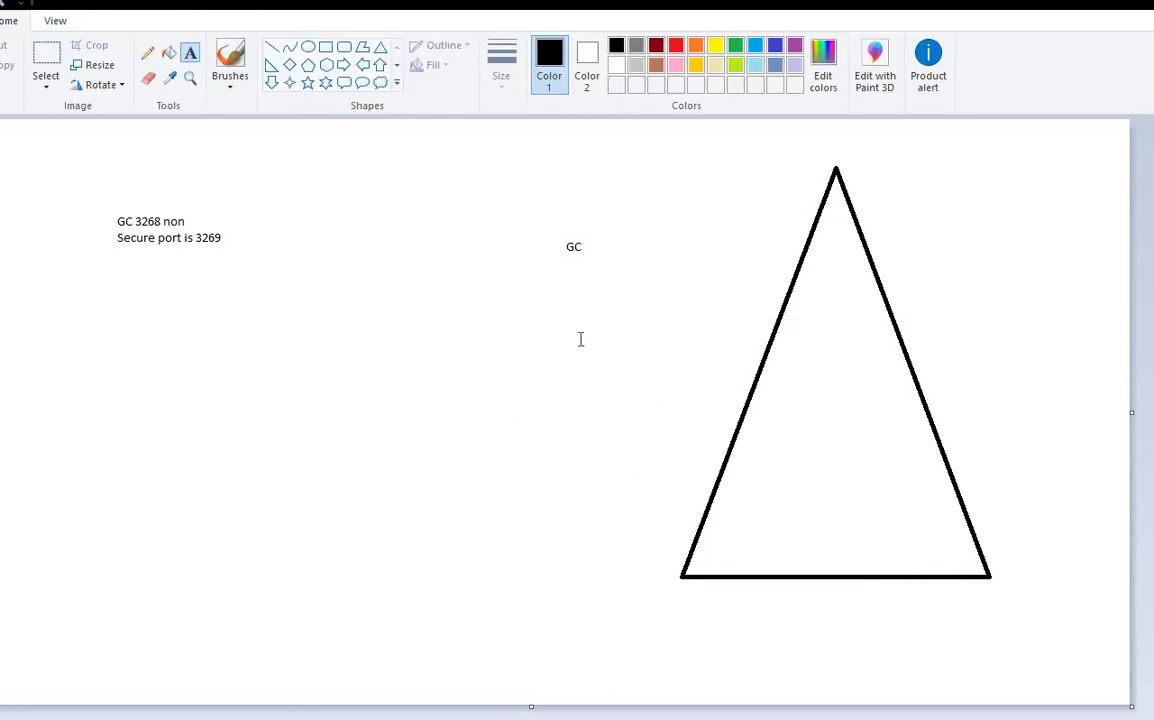
left_click_drag(538, 206, 900, 304)
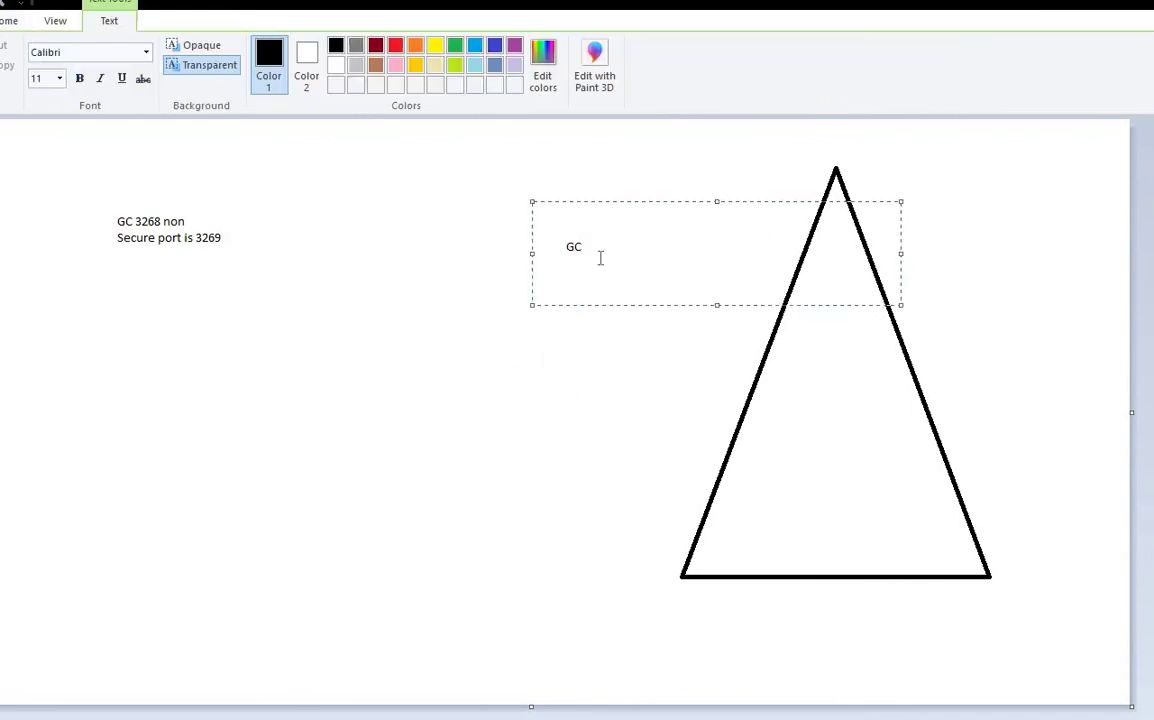
left_click(477, 233)
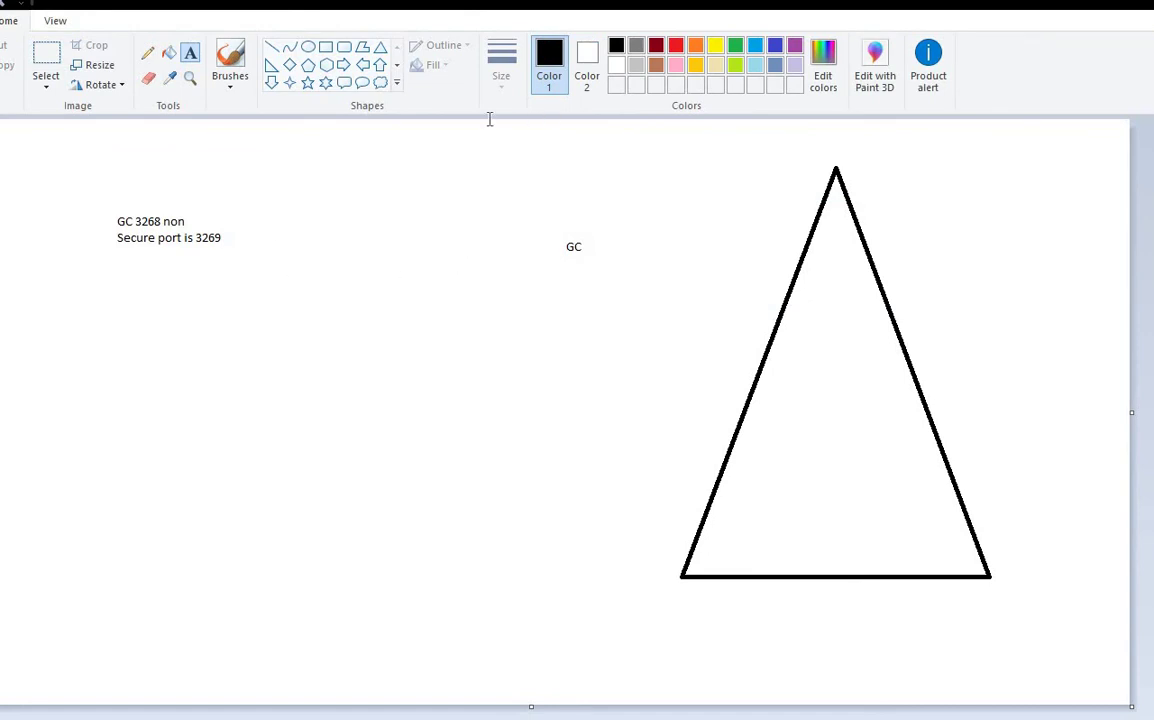
left_click_drag(487, 120, 1049, 361)
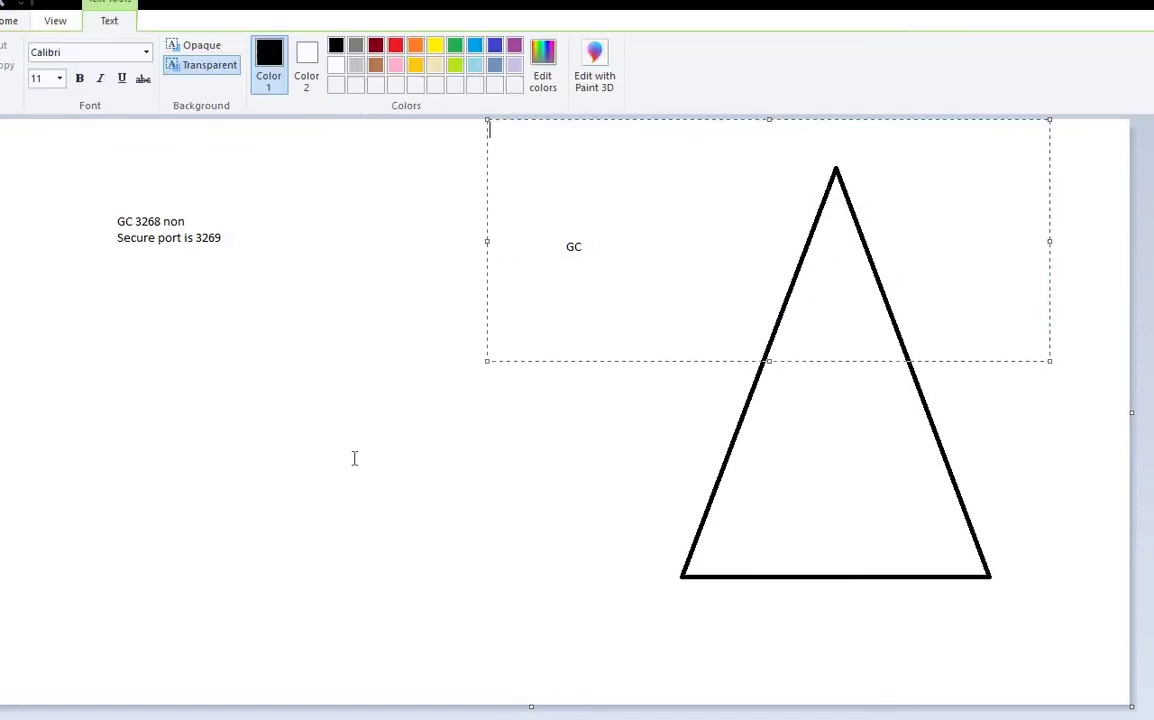
left_click(430, 414)
left_click_drag(491, 333, 676, 397)
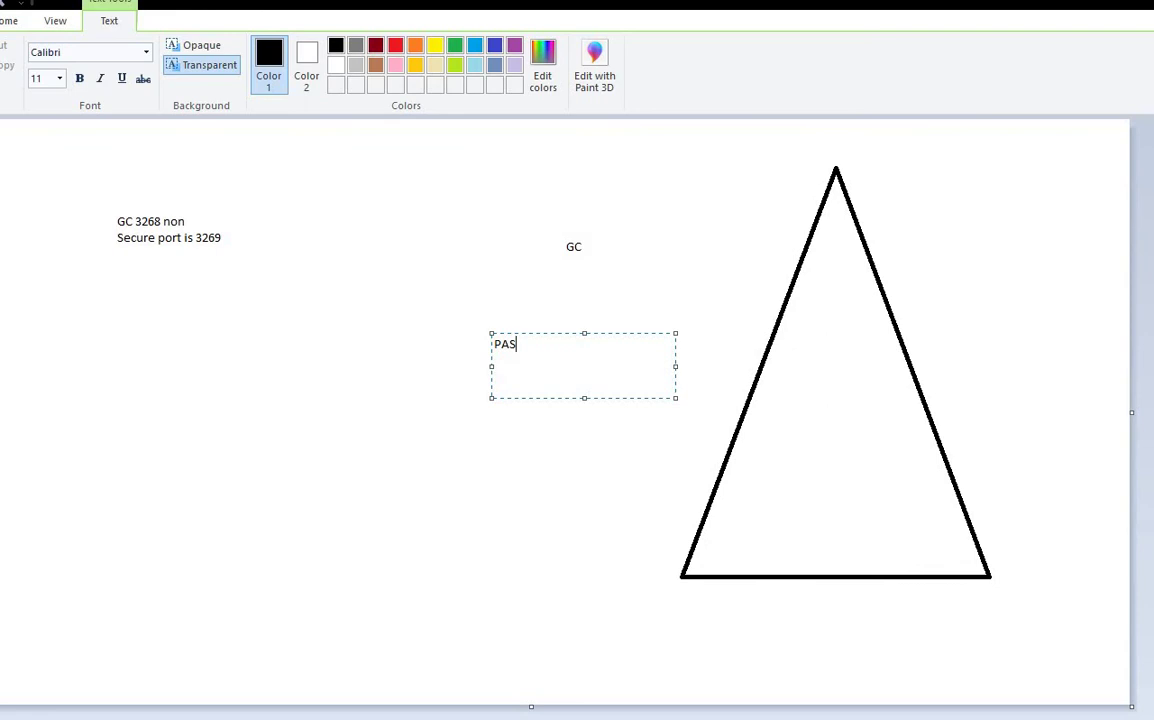
left_click(466, 352)
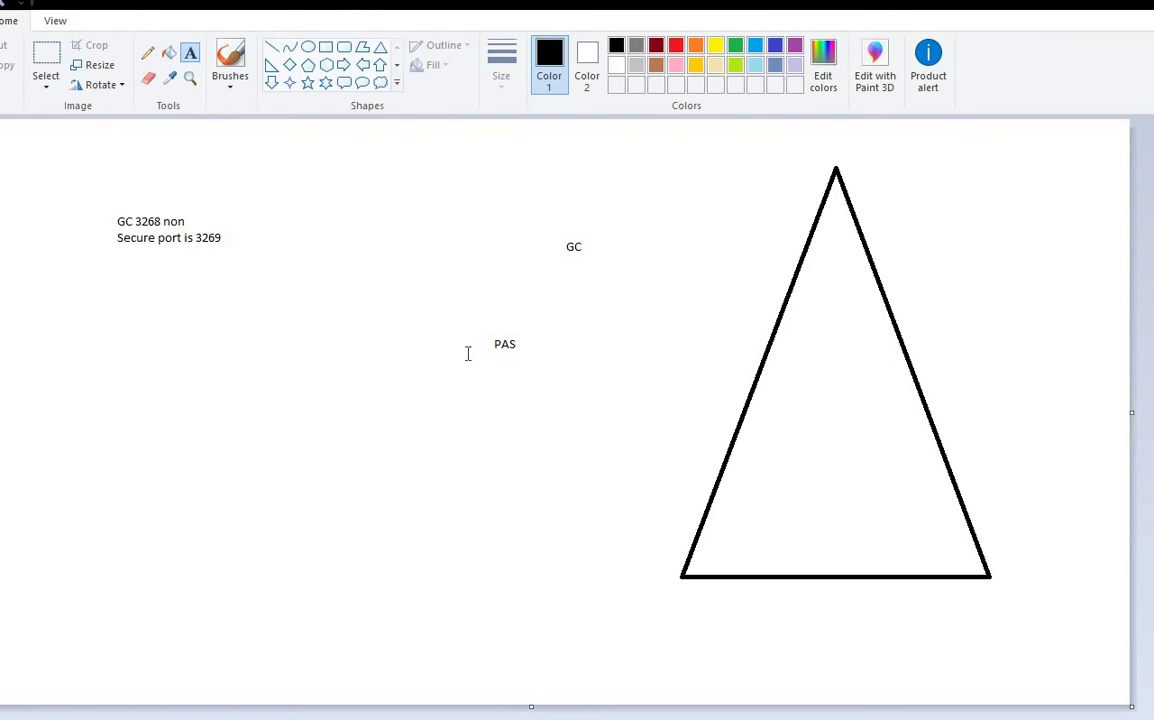
Step: Draw two smaller triangles on the left, below the port note
left_click(380, 47)
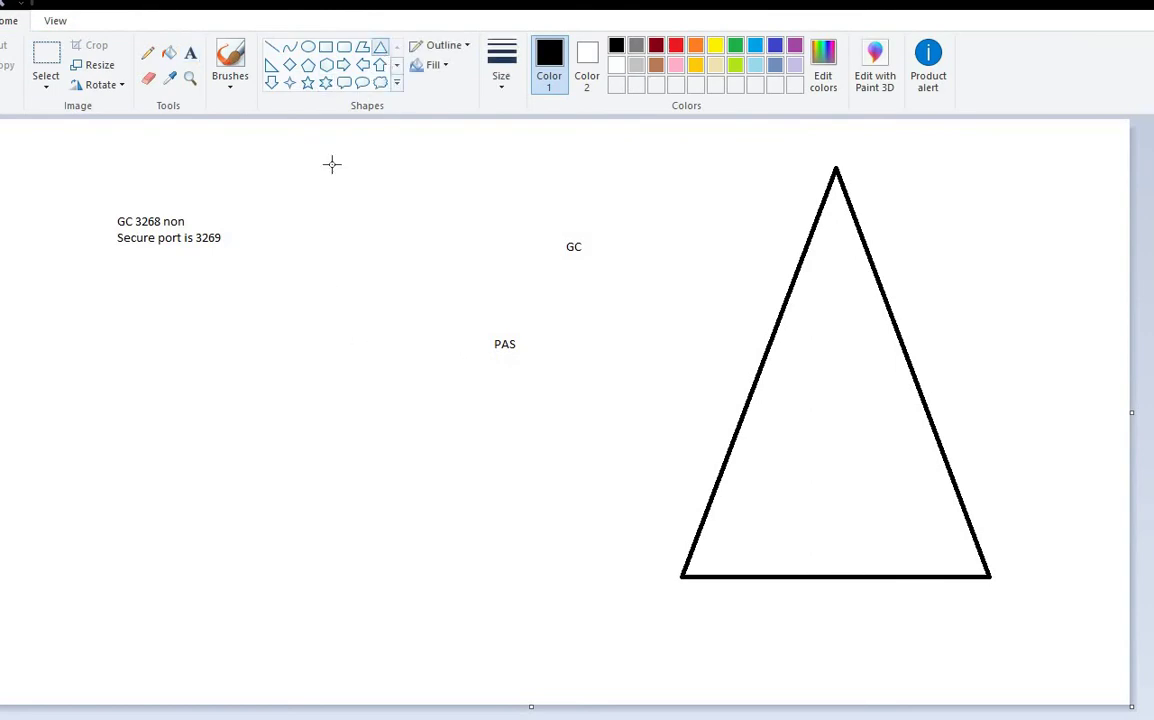
left_click_drag(67, 297, 284, 451)
left_click_drag(350, 479, 478, 609)
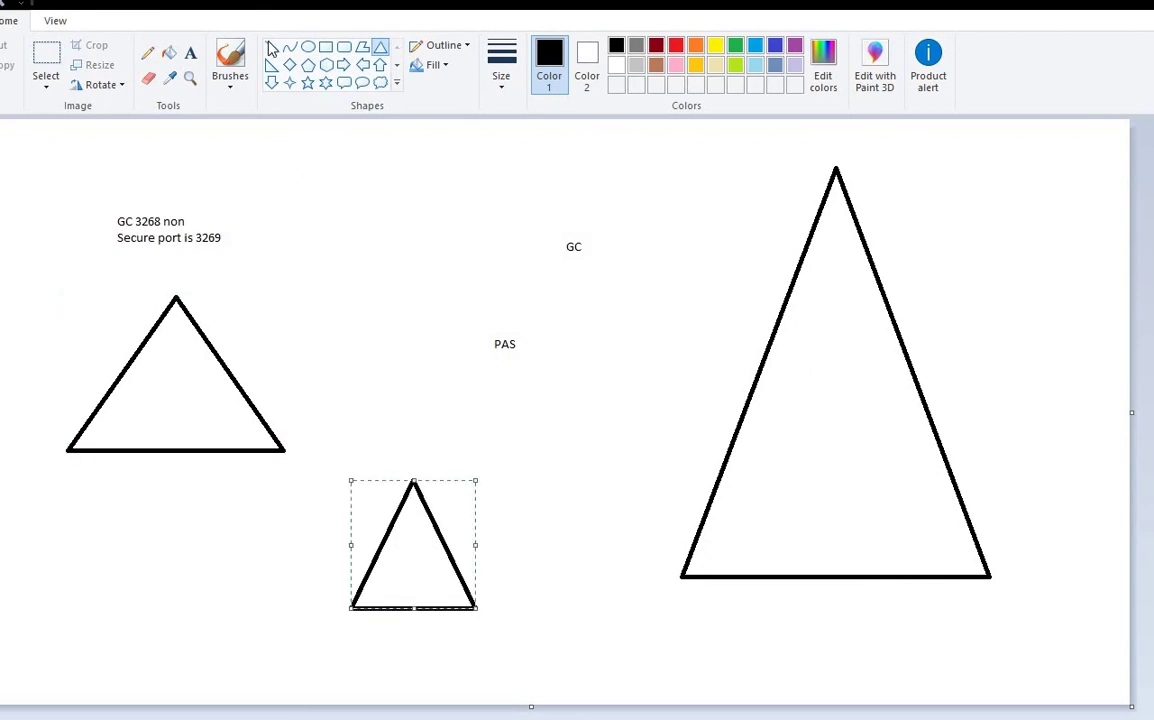
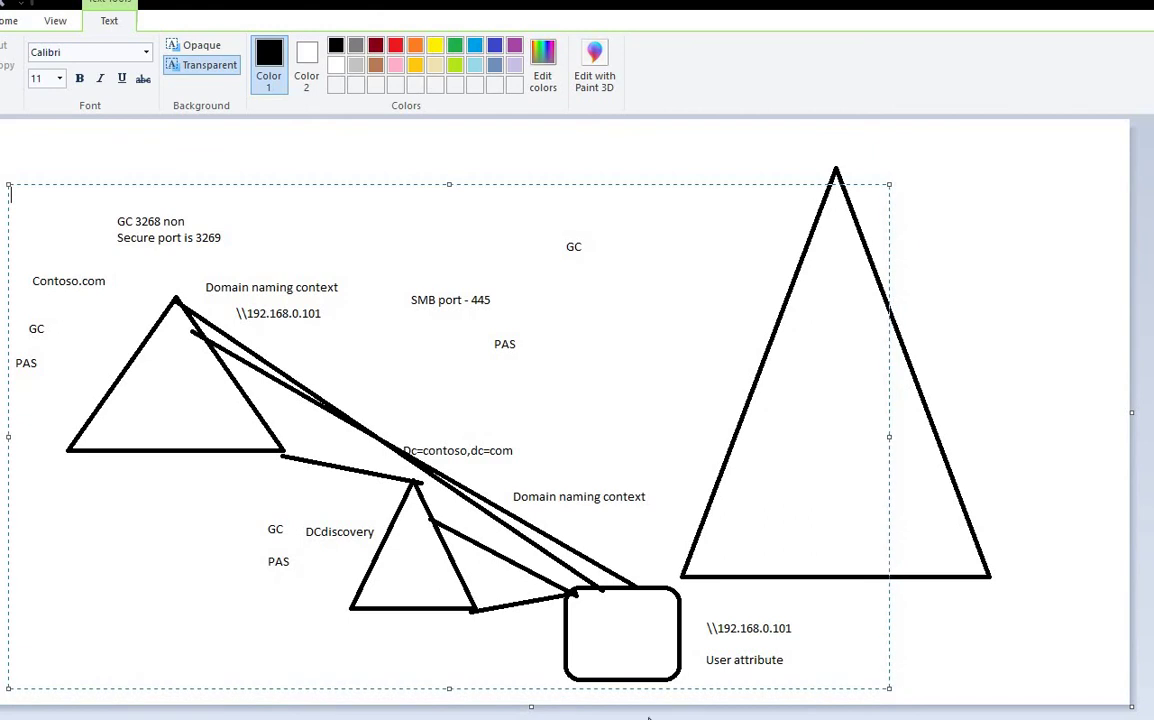
Step: Switch to Chrome and go to google.com from the address bar
key("alt+Tab")
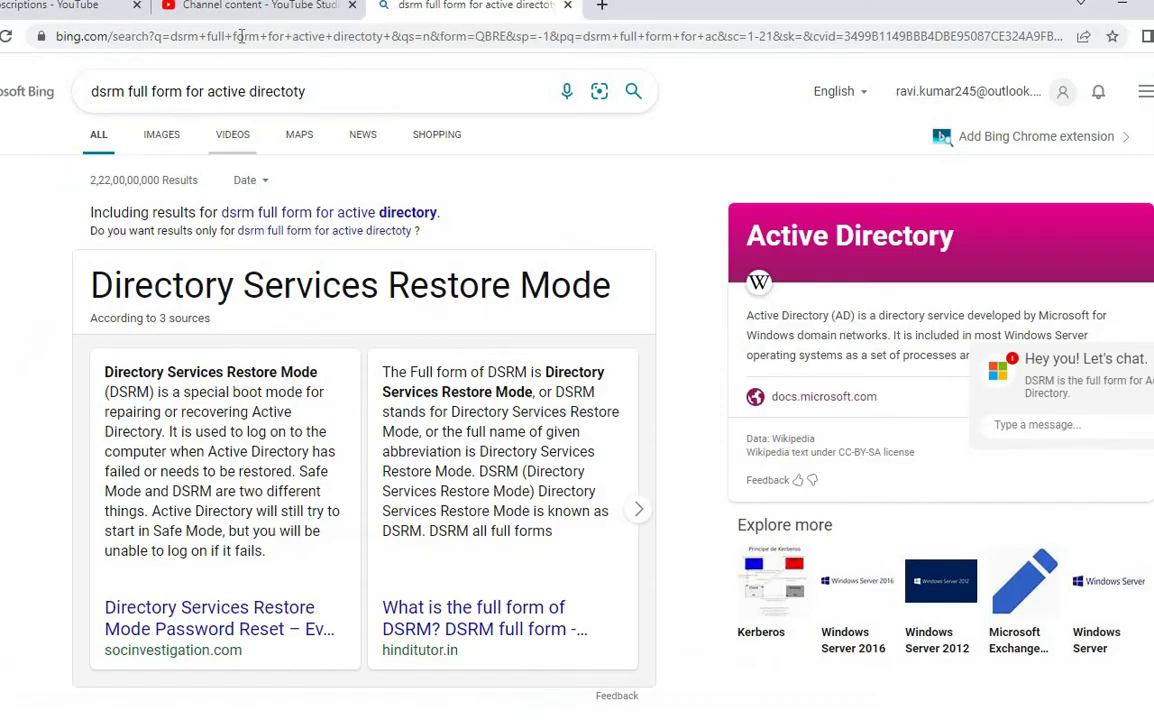
type("googl")
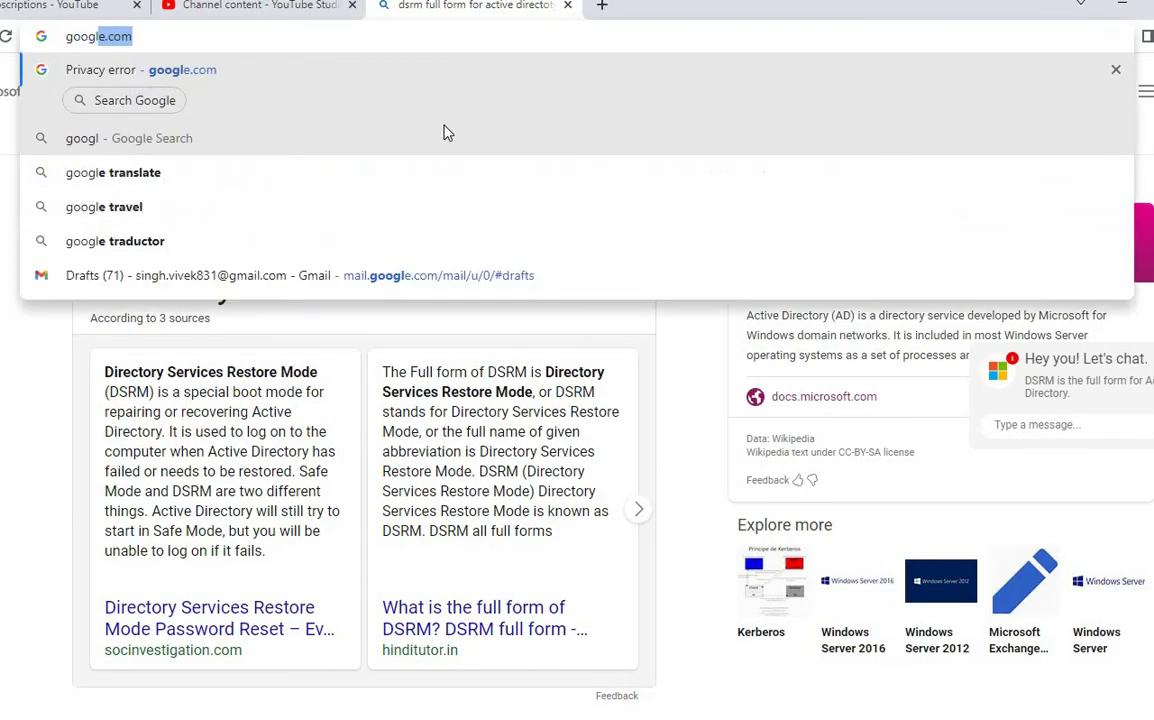
key("Escape")
left_click(452, 132)
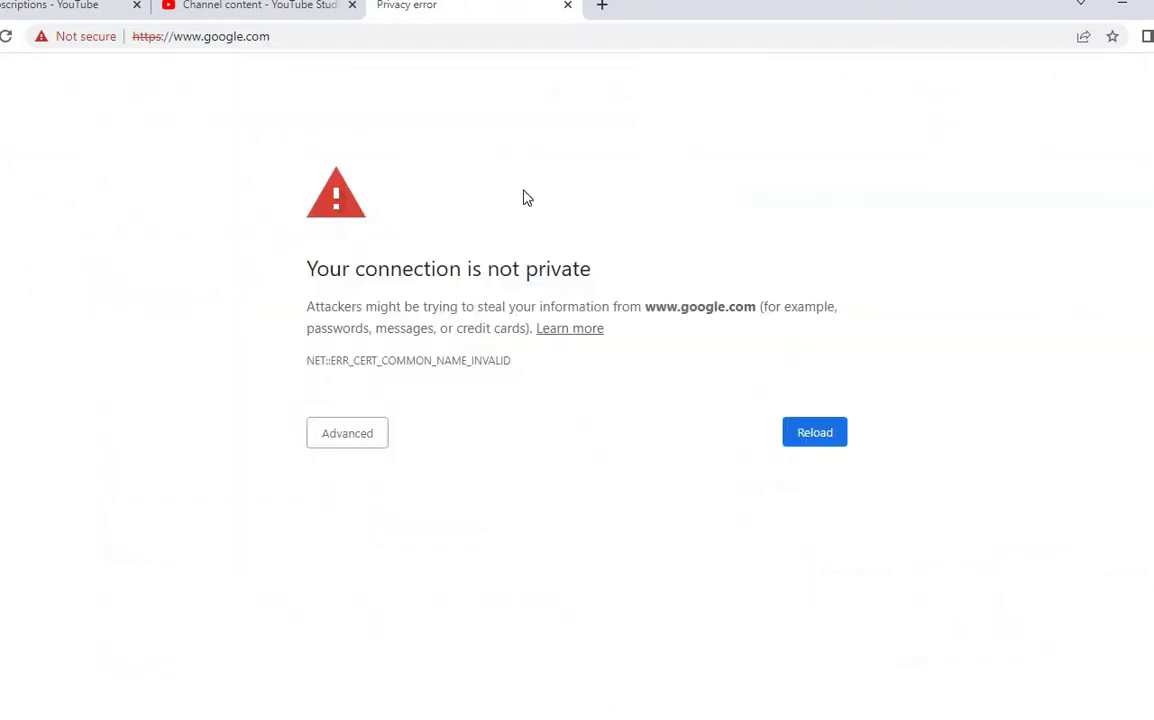
Step: Search Bing for 'global cataloge', accept the globalcatalogue spelling, then close both extra tabs
left_click(601, 6)
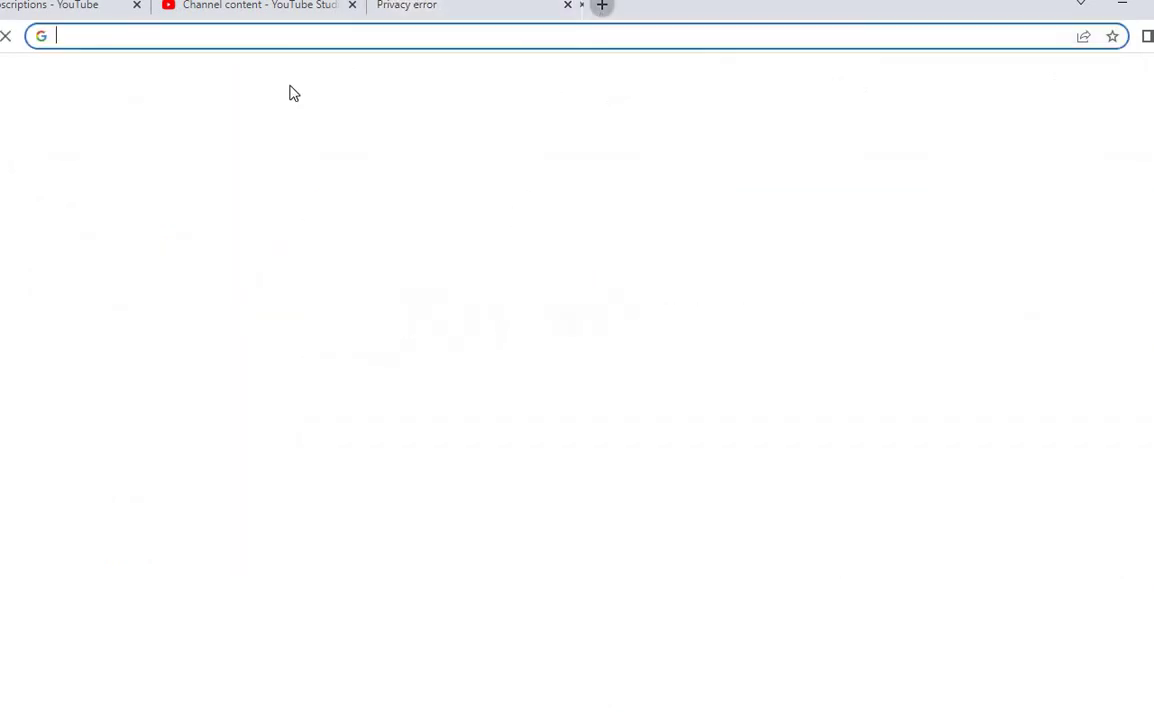
type("bing")
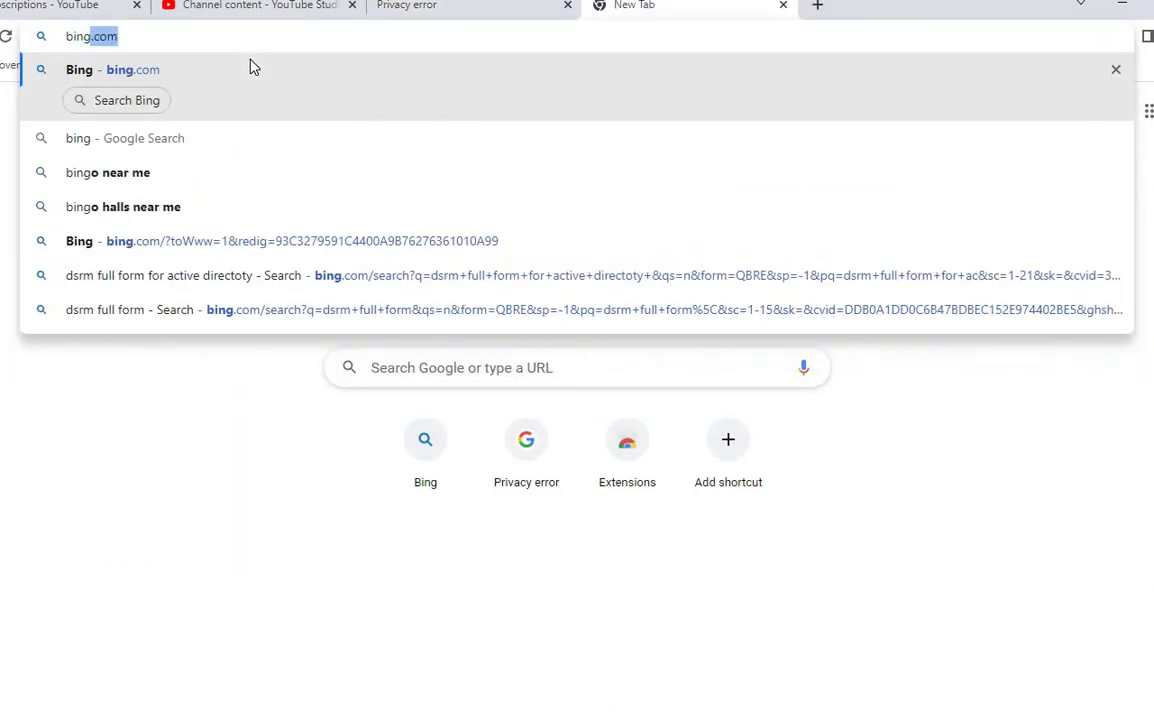
left_click(253, 67)
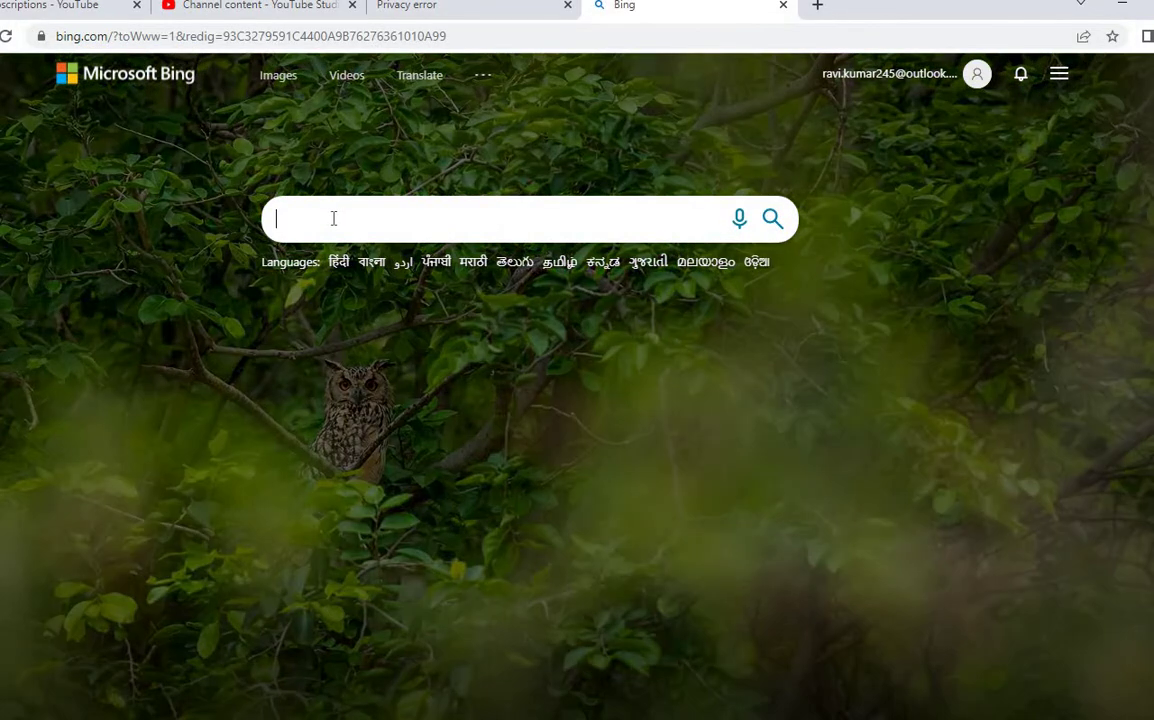
left_click(331, 221)
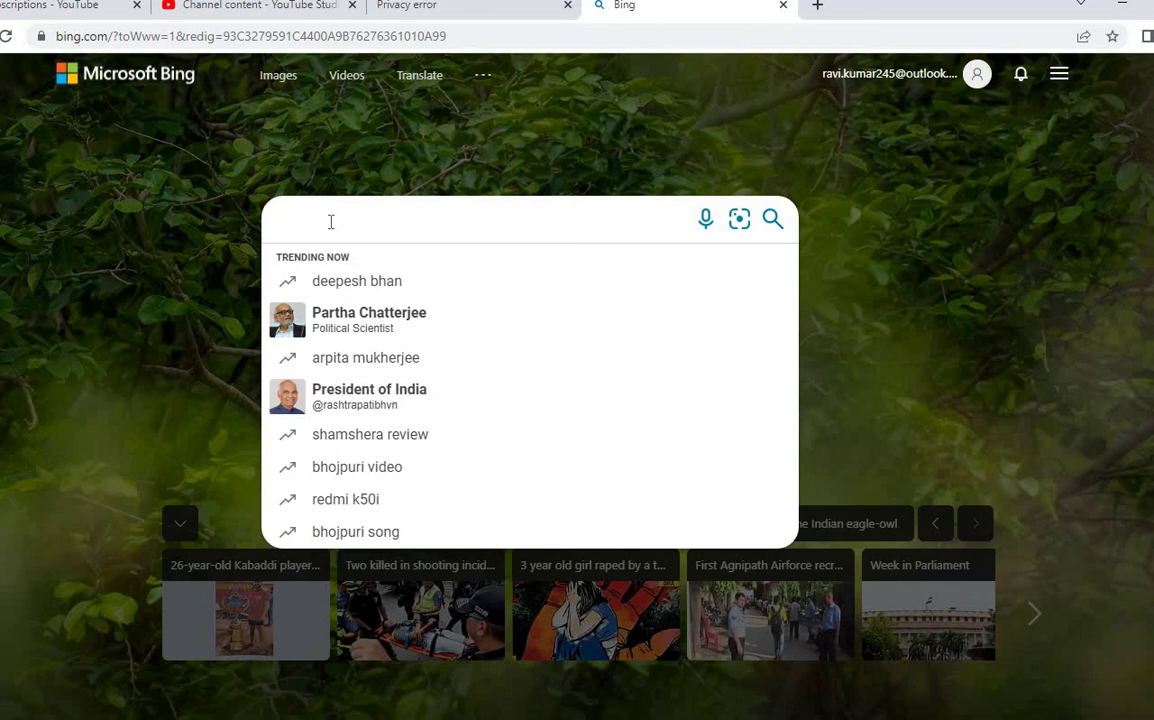
type("glo")
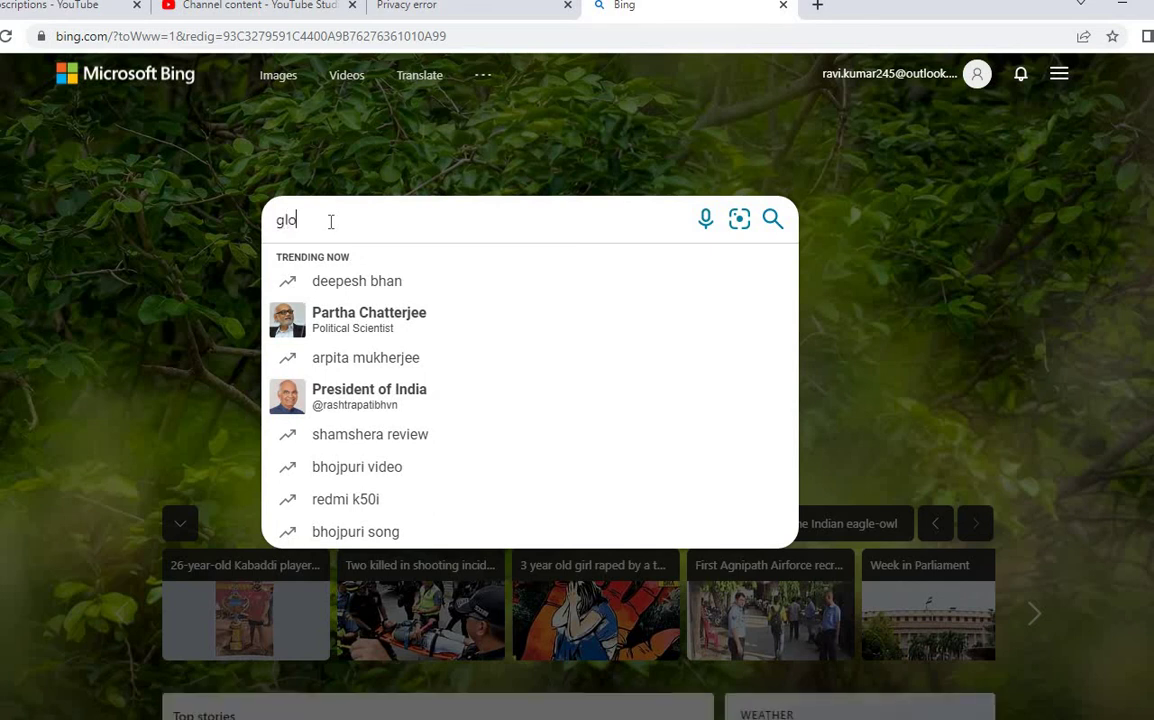
type("bal cataloge")
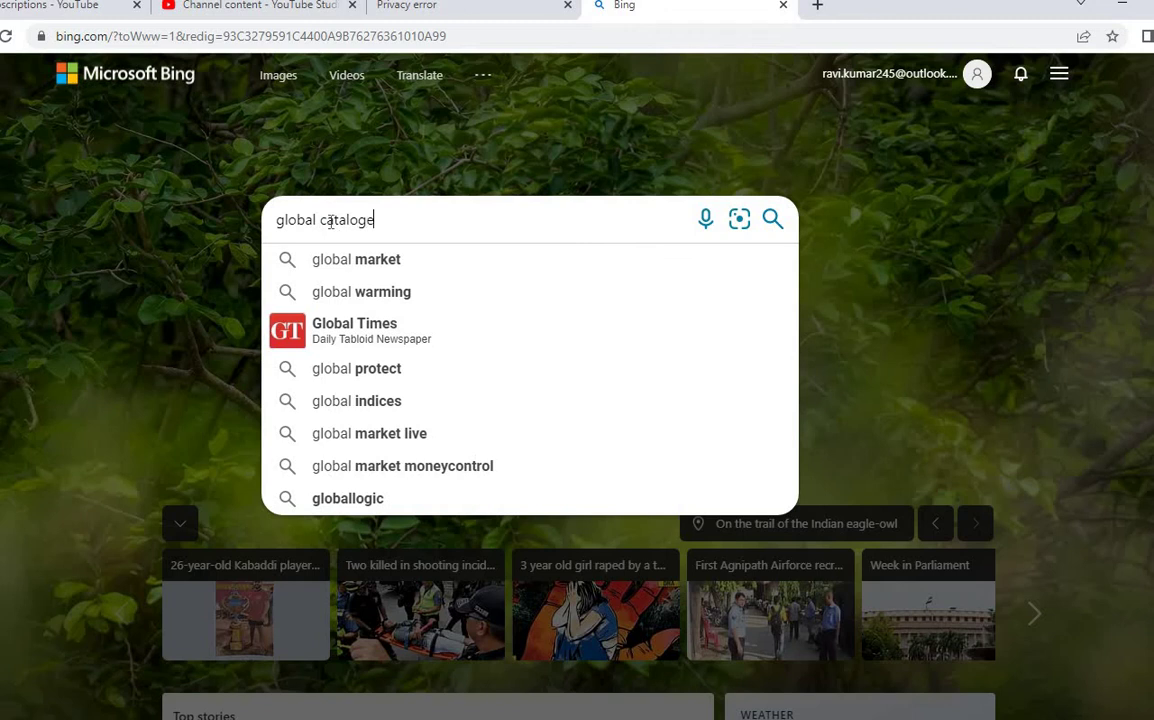
key("Return")
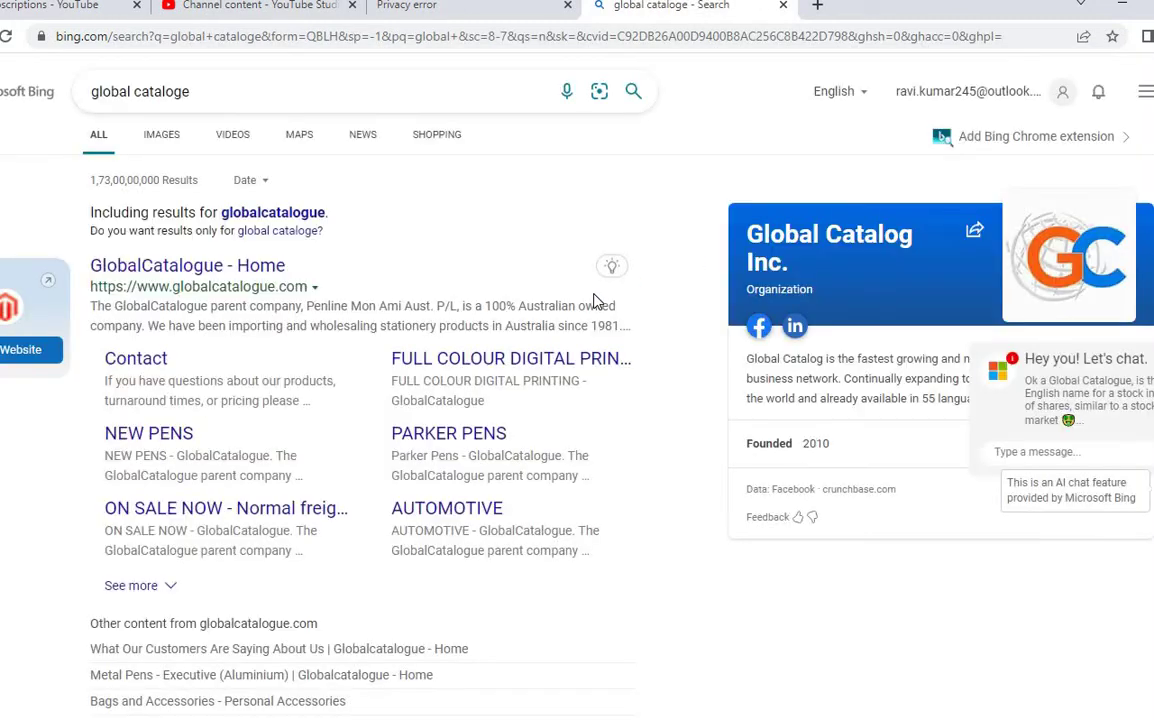
left_click(262, 212)
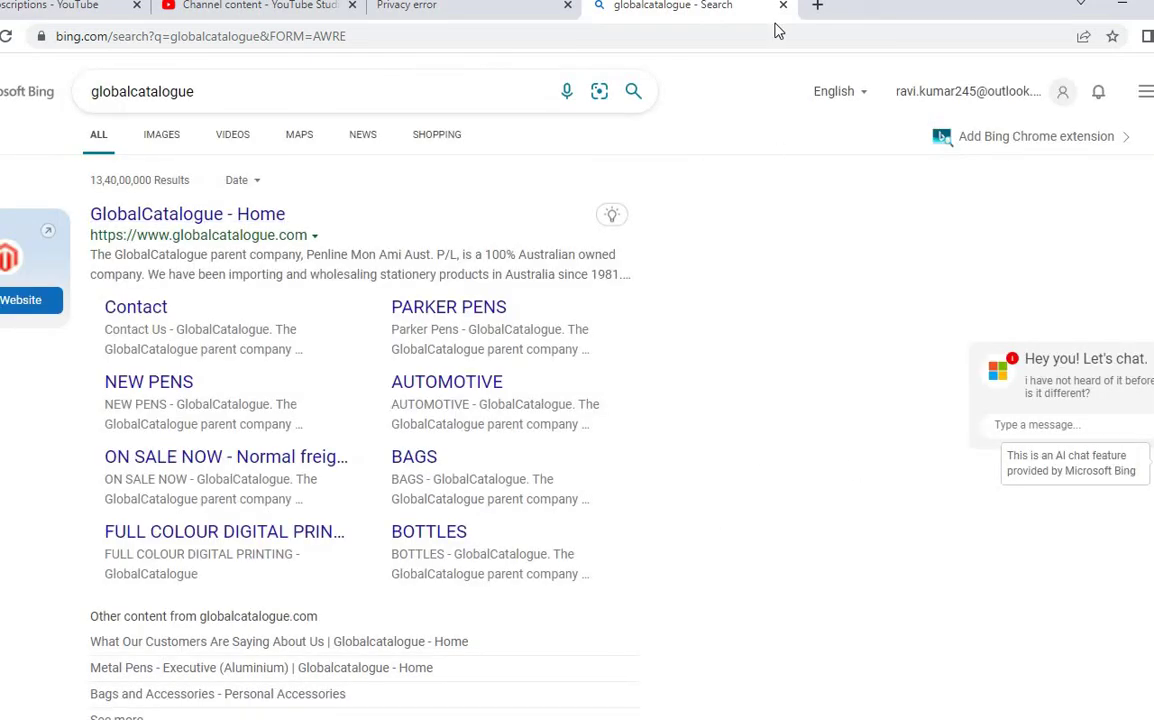
middle_click(703, 4)
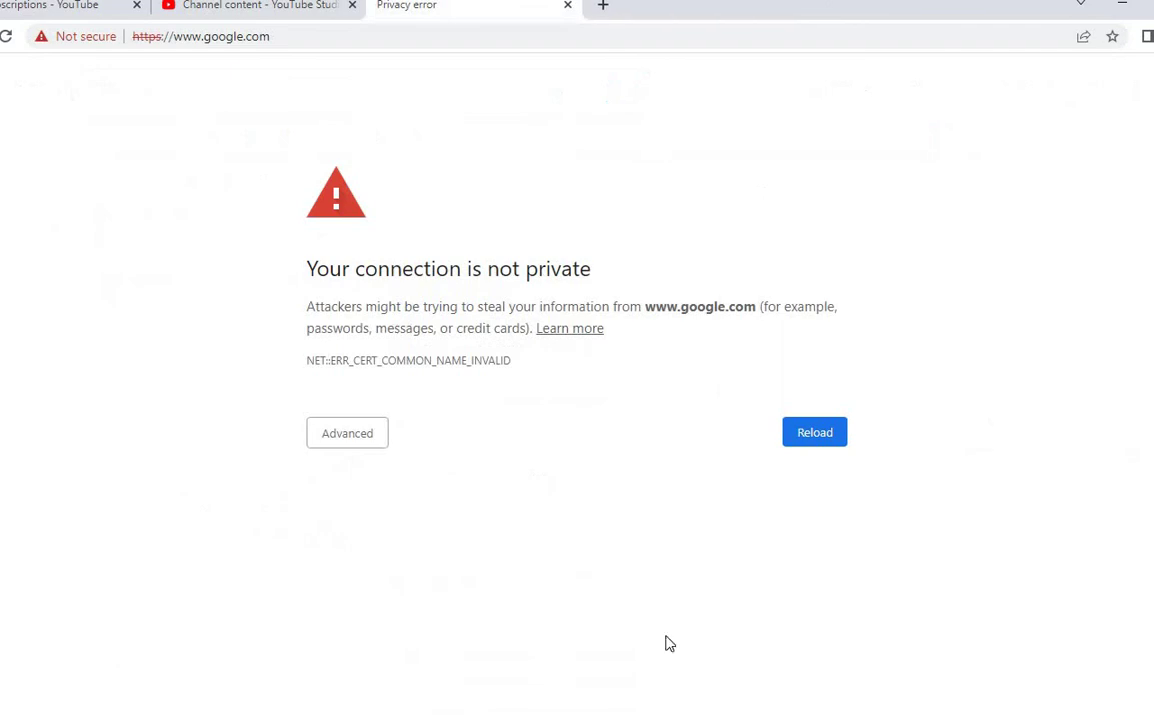
left_click(567, 6)
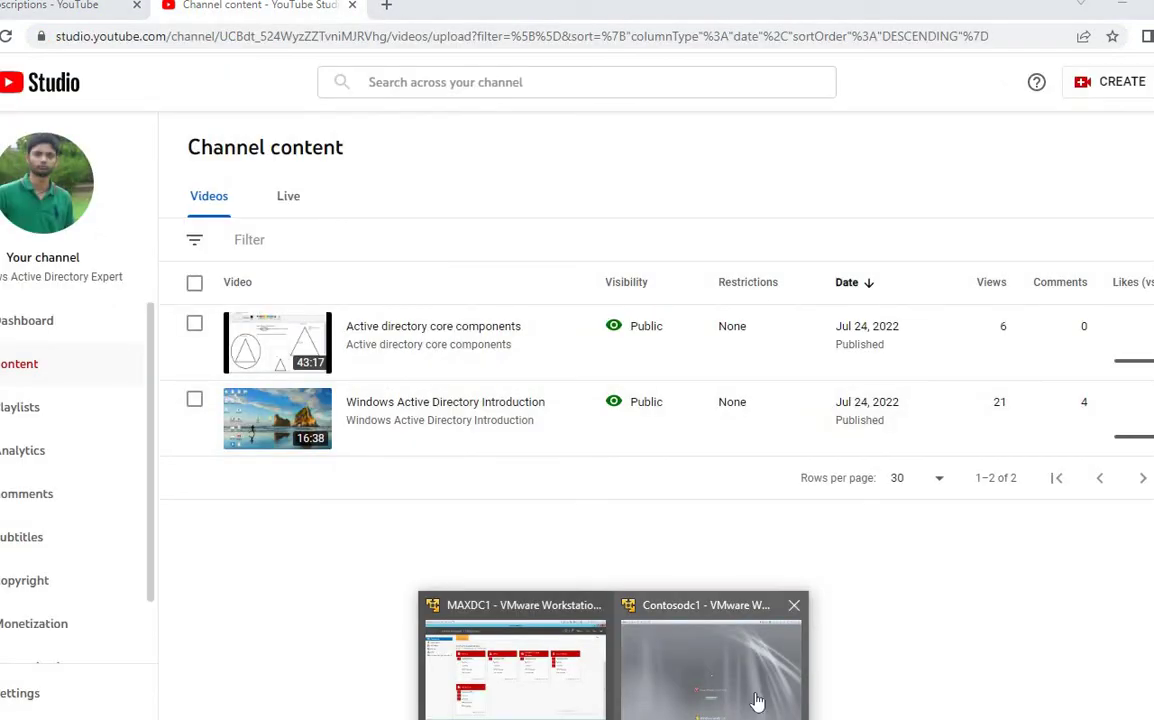
Step: Log on to the Contosodc1 VM as Other User with the administrator password
left_click(760, 700)
left_click(580, 582)
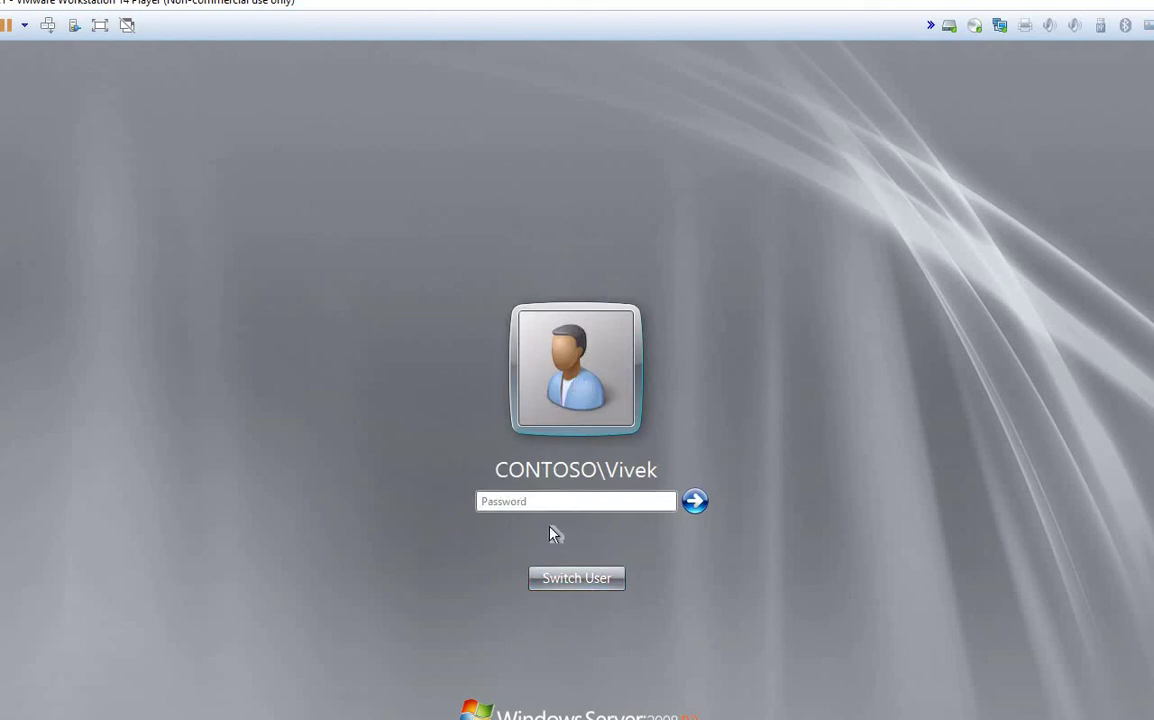
left_click(596, 584)
left_click(658, 466)
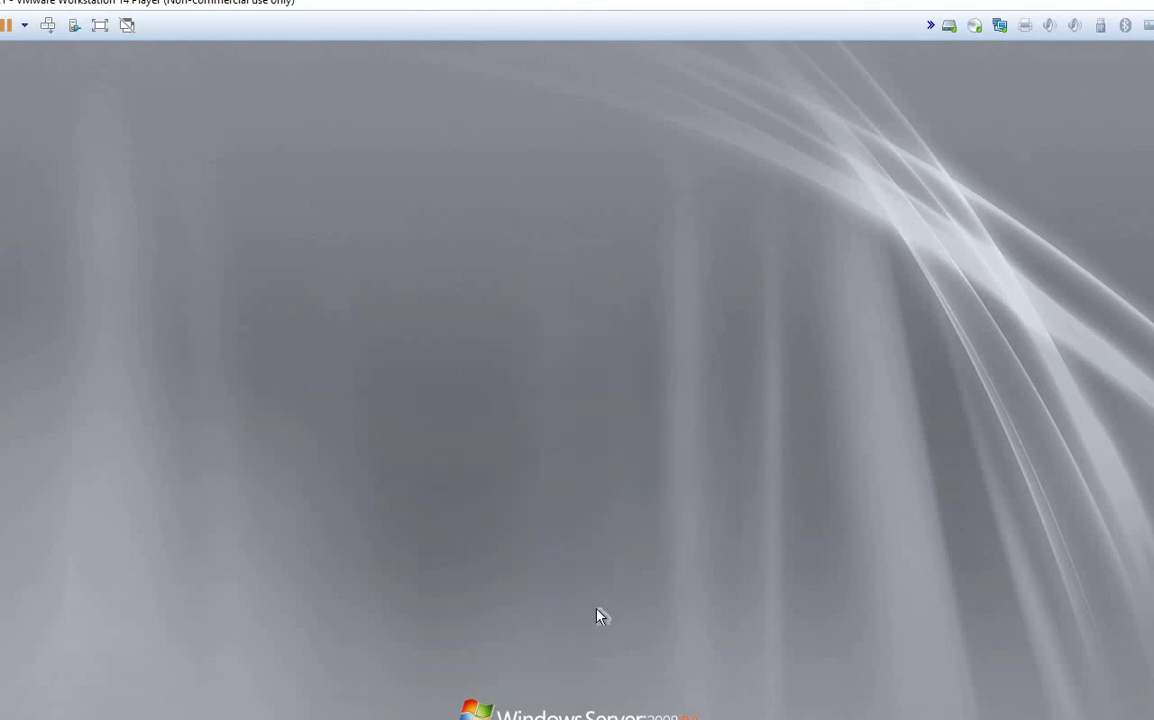
type("administrator")
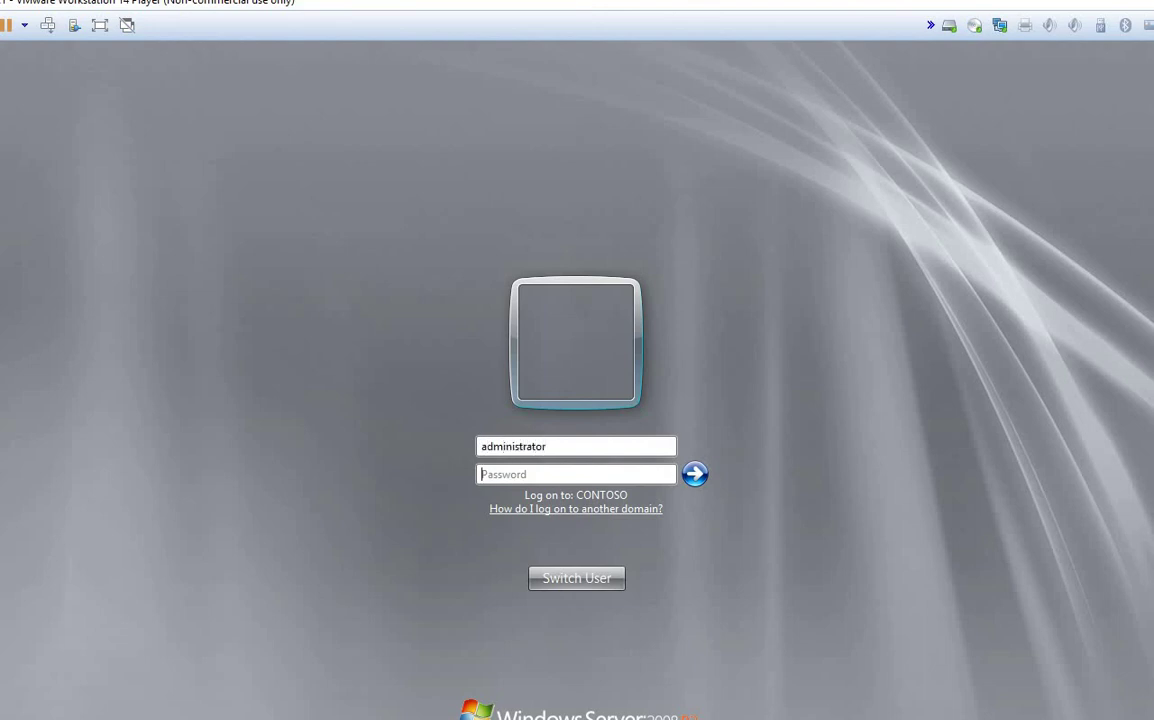
type("Pa$")
key("Return")
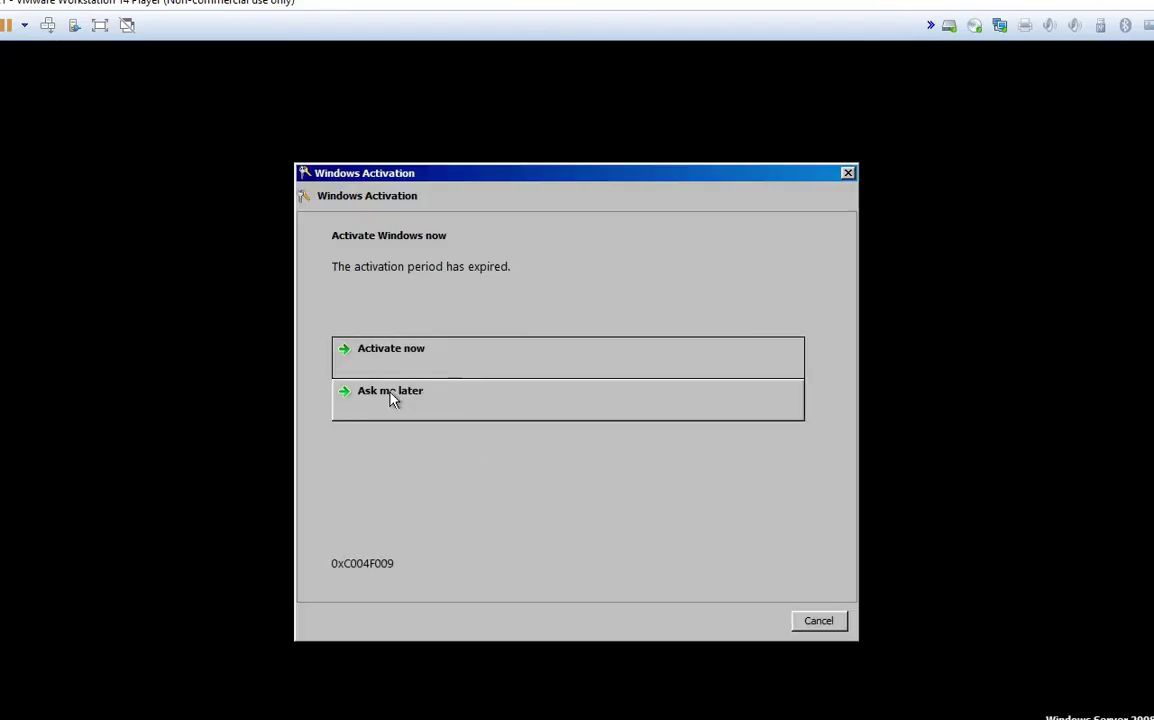
Step: Postpone Windows activation, cancel the VMware Tools log-off, and open Run from the Start menu
left_click(393, 398)
left_click(820, 622)
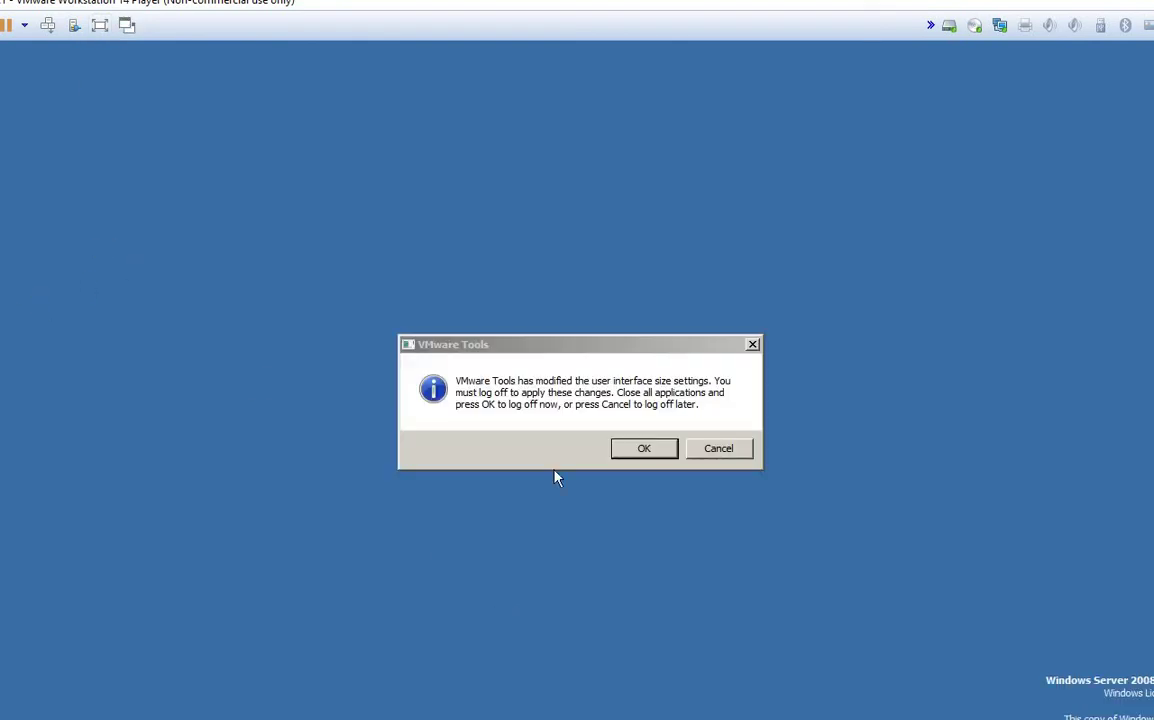
left_click(712, 450)
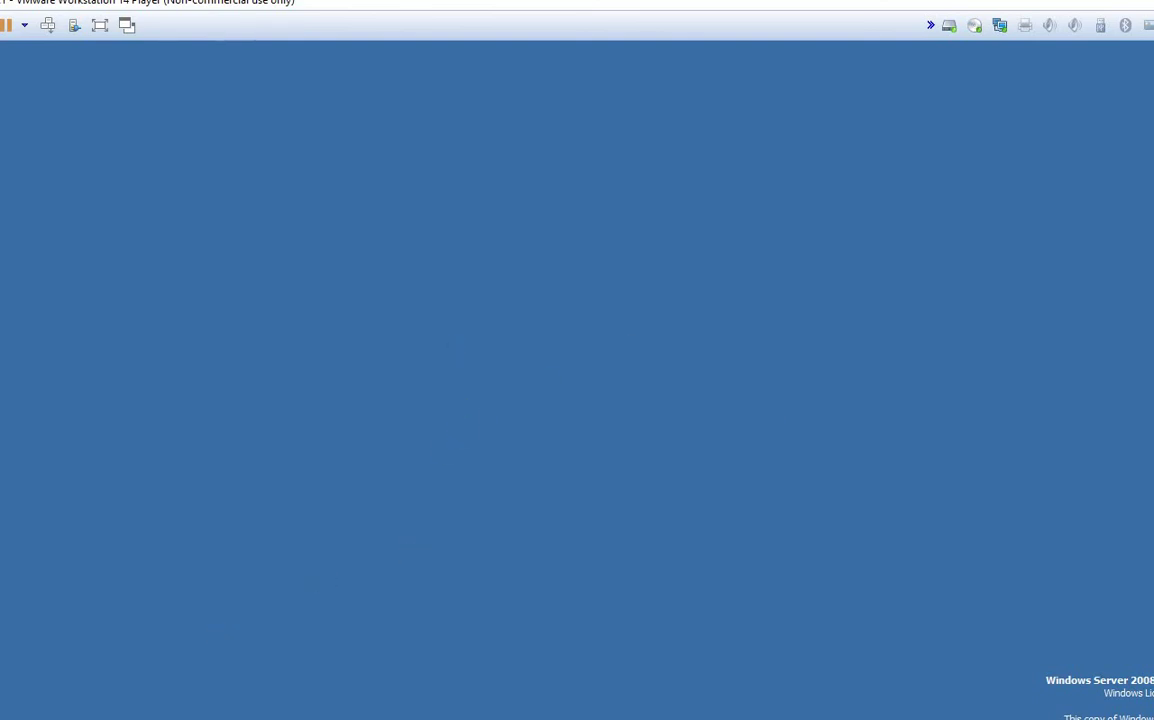
key("super")
left_click(196, 657)
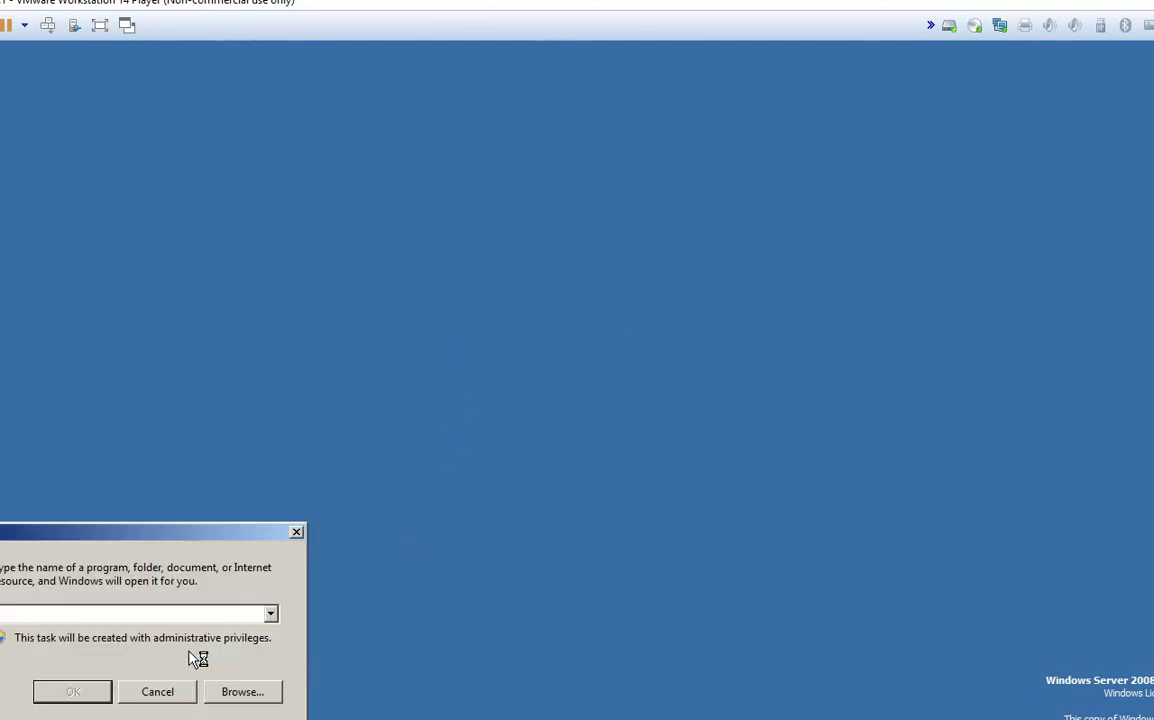
Step: Close Initial Configuration Tasks and launch Active Directory Users and Computers from Run
type("d")
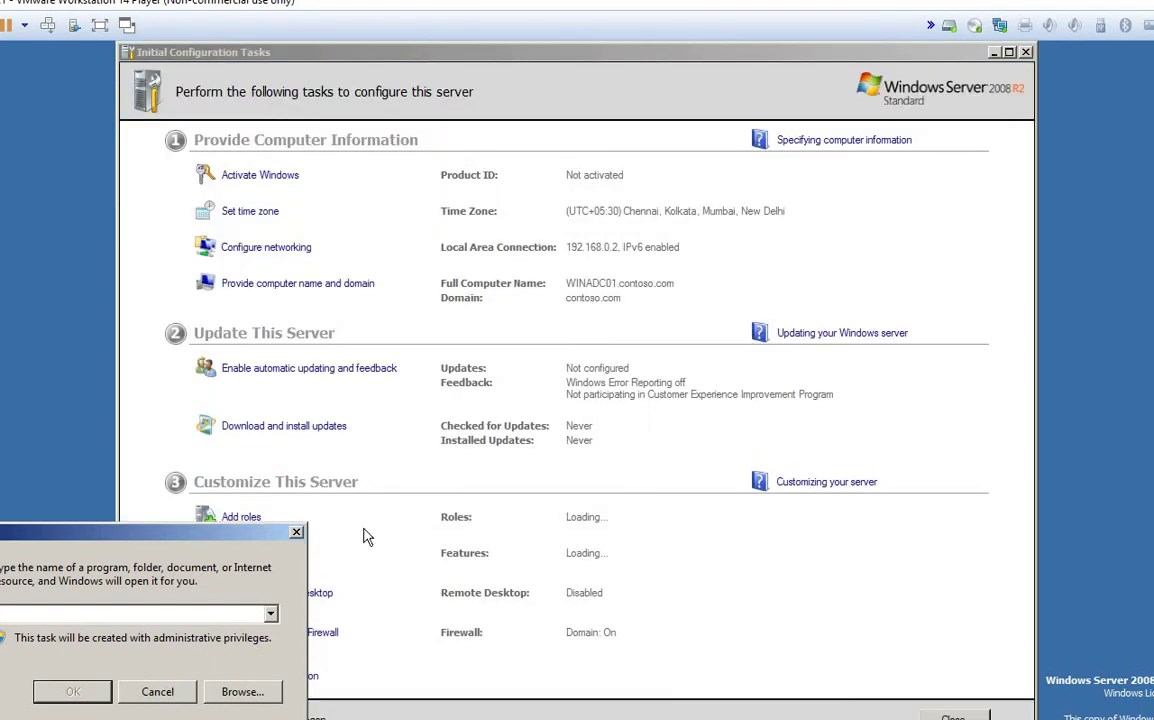
left_click_drag(364, 530, 634, 489)
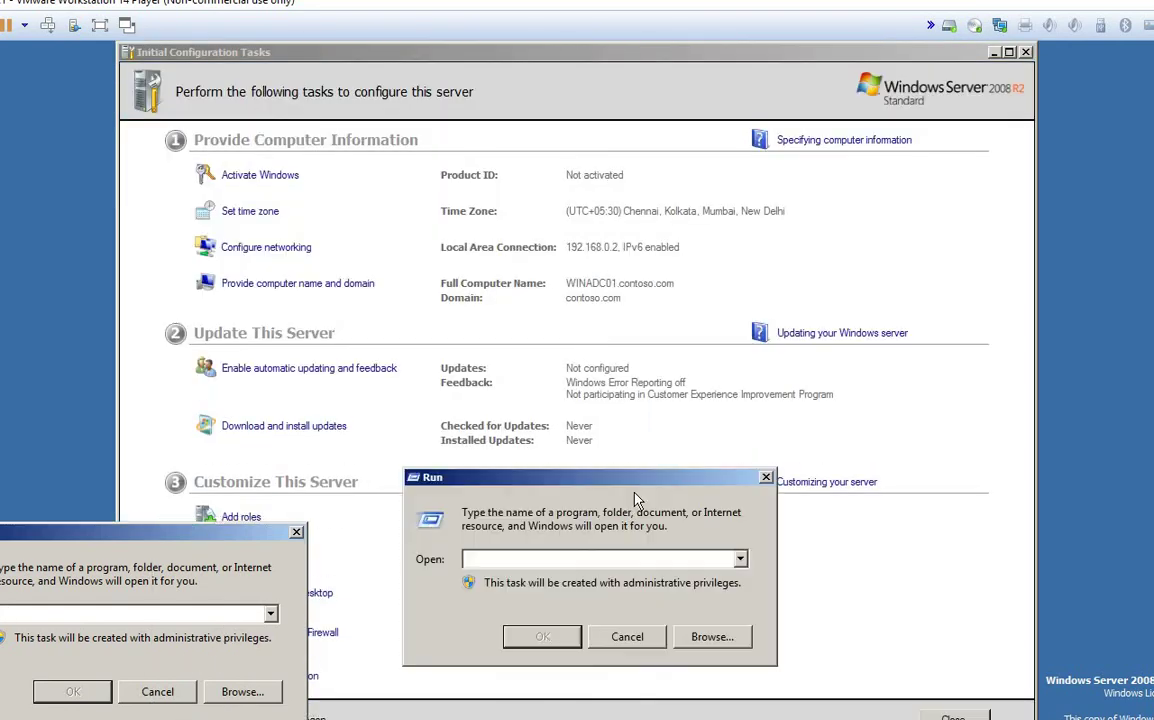
left_click(1025, 53)
type("dsa.msc")
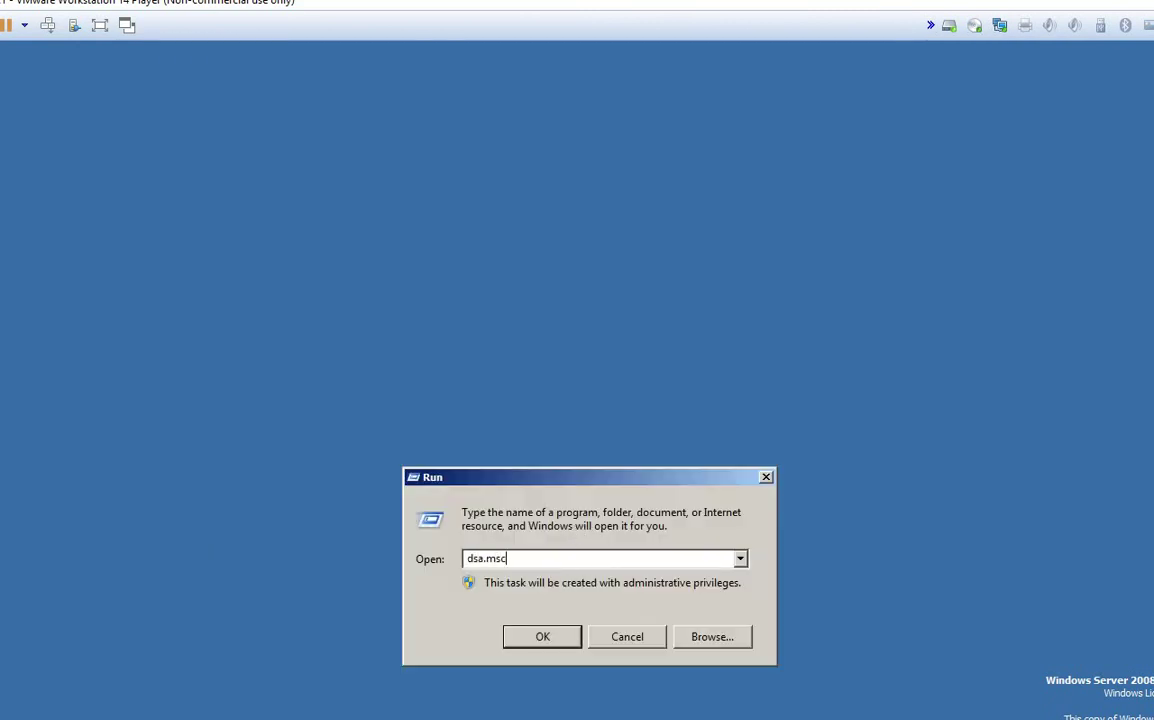
key("Return")
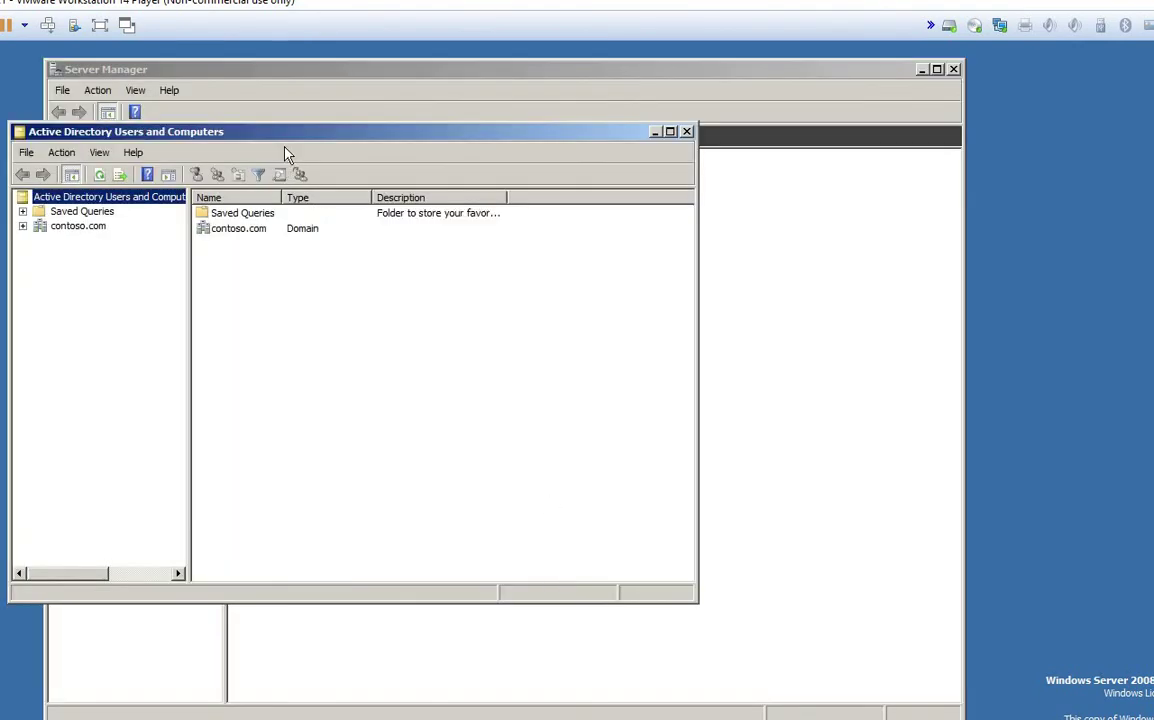
Step: Browse the VVIP and IT units under contoso.com, then return to the Paint diagram
left_click_drag(288, 140, 637, 140)
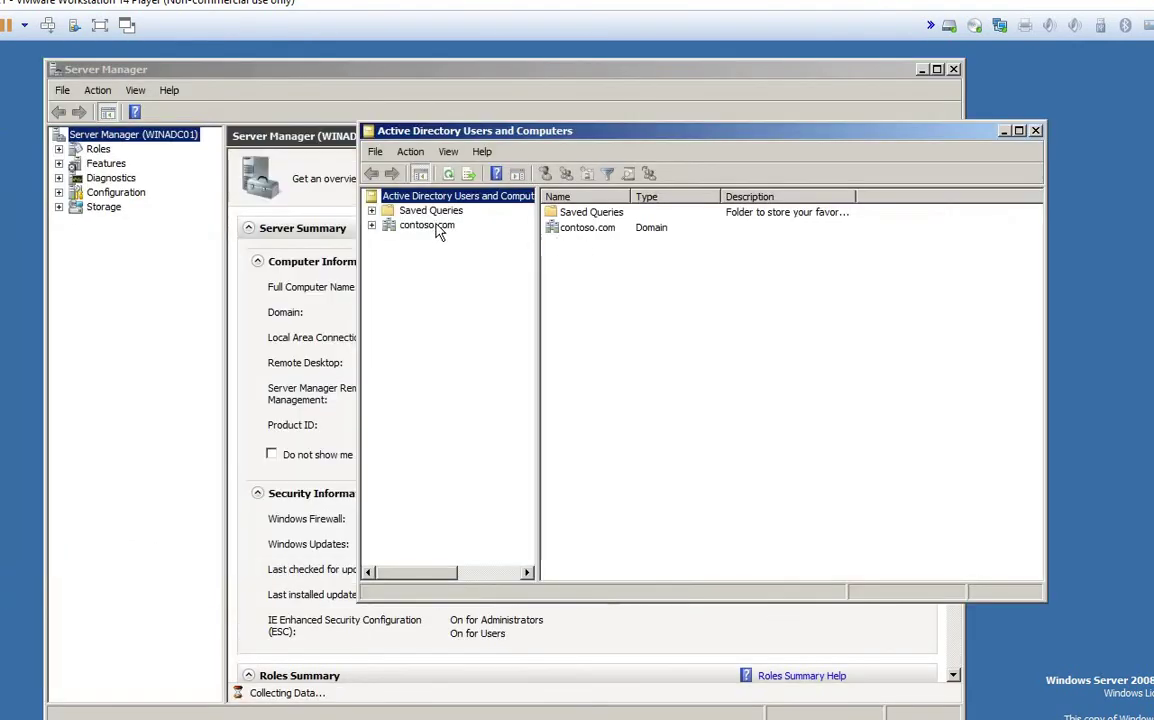
left_click(437, 227)
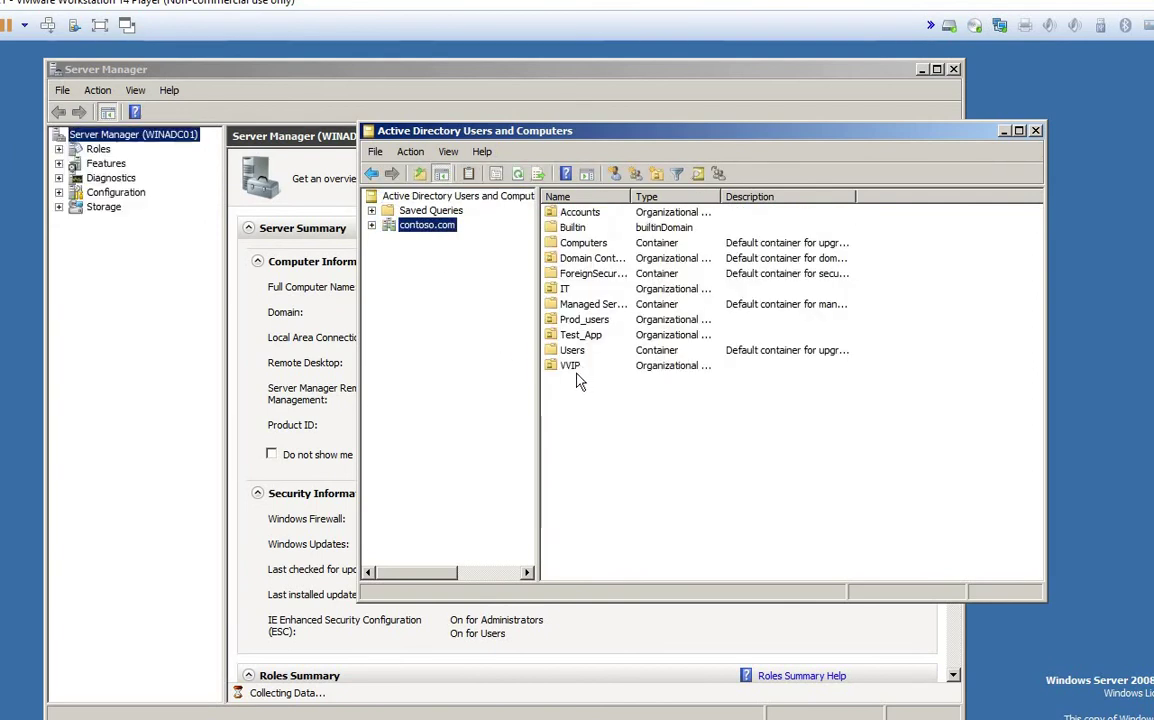
double_click(576, 369)
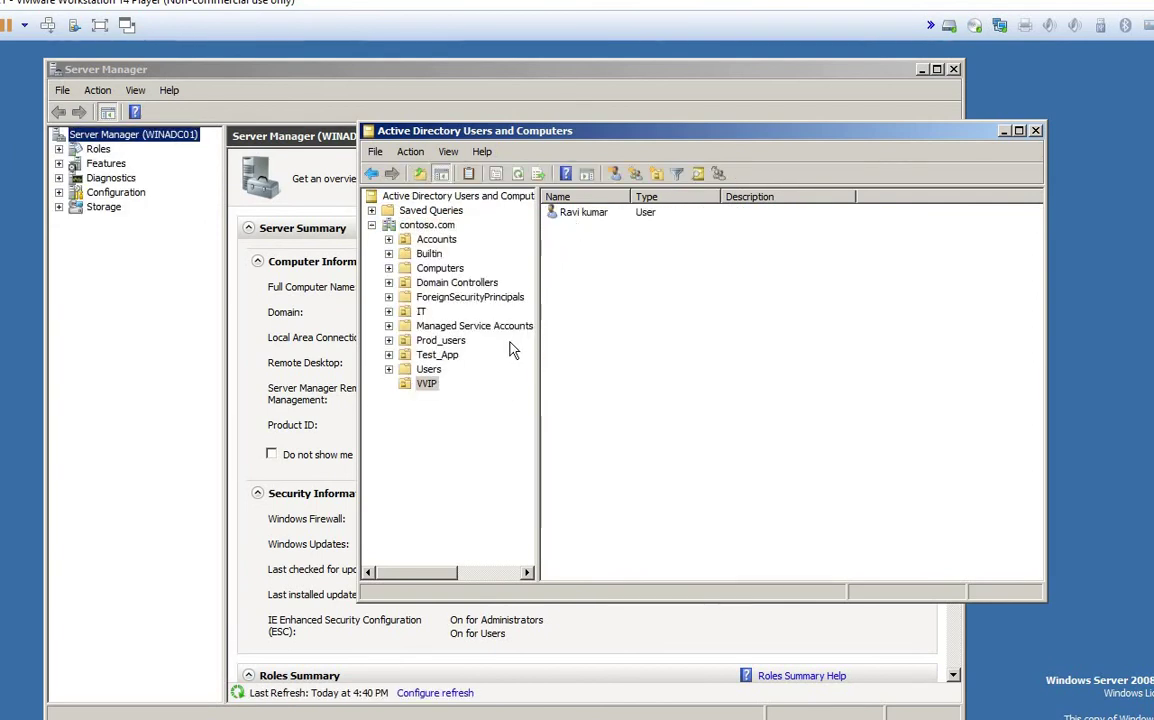
left_click(421, 313)
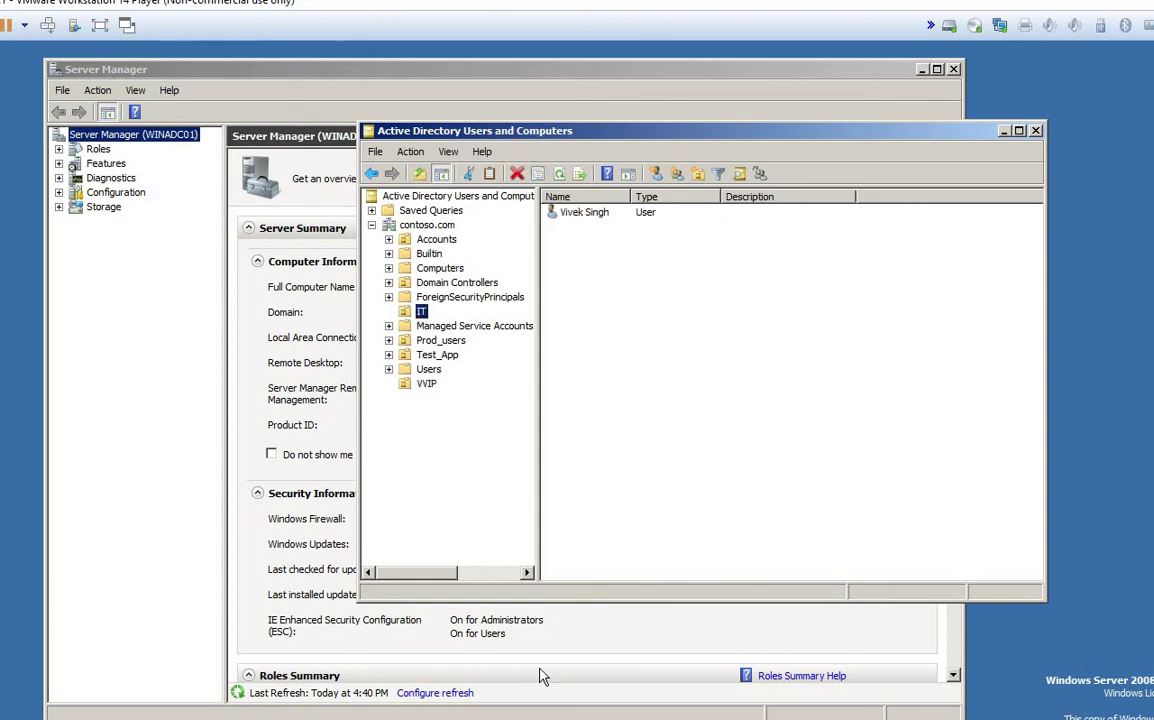
left_click(608, 612)
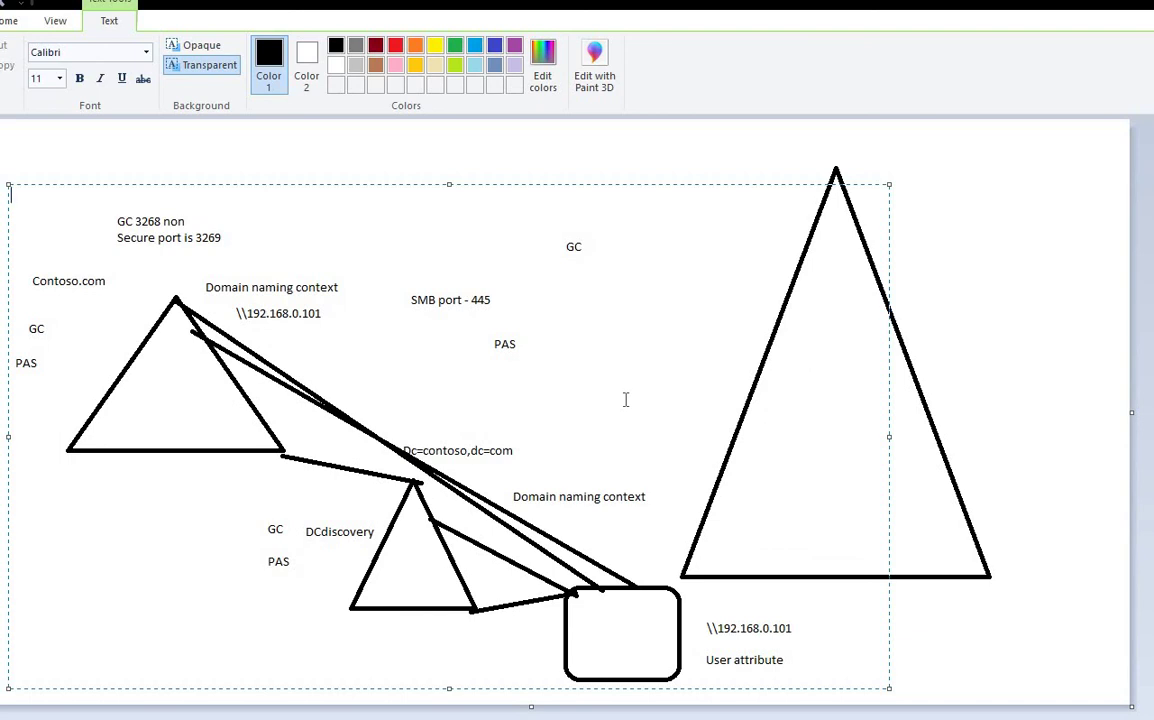
Step: Erase the old diagram and draw a large triangle filling most of the canvas
left_click(1012, 274)
key("ctrl+a")
key("Delete")
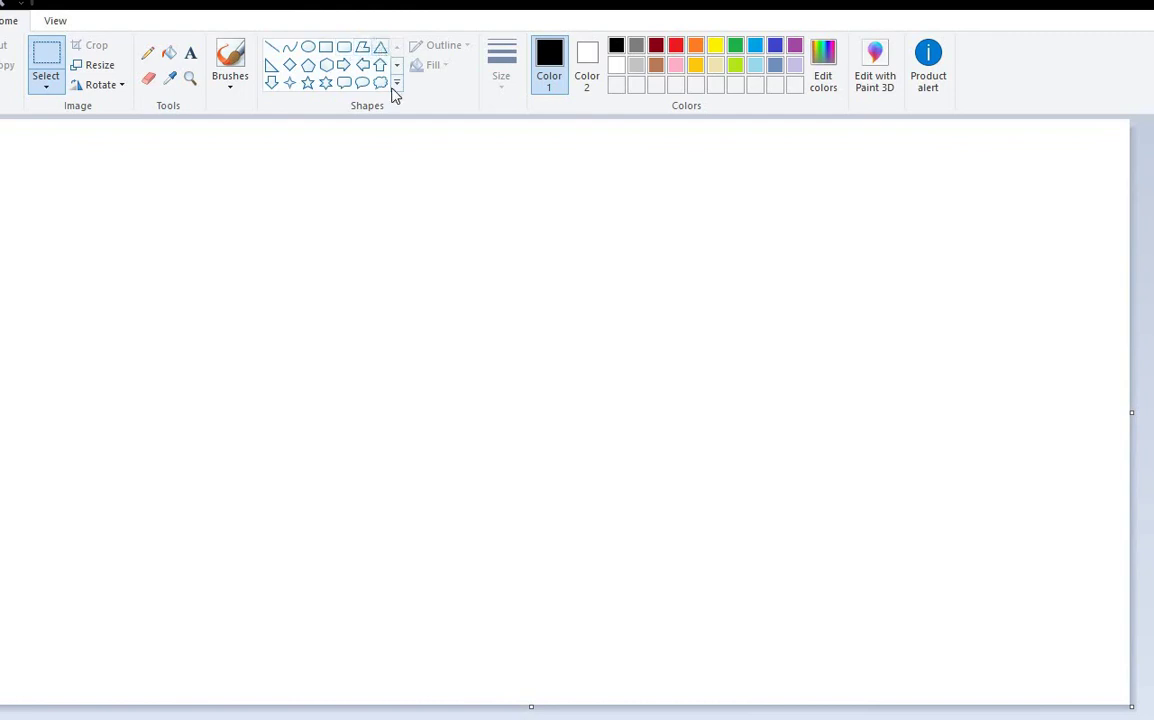
left_click(380, 47)
left_click_drag(184, 137, 677, 517)
left_click_drag(925, 630, 1092, 668)
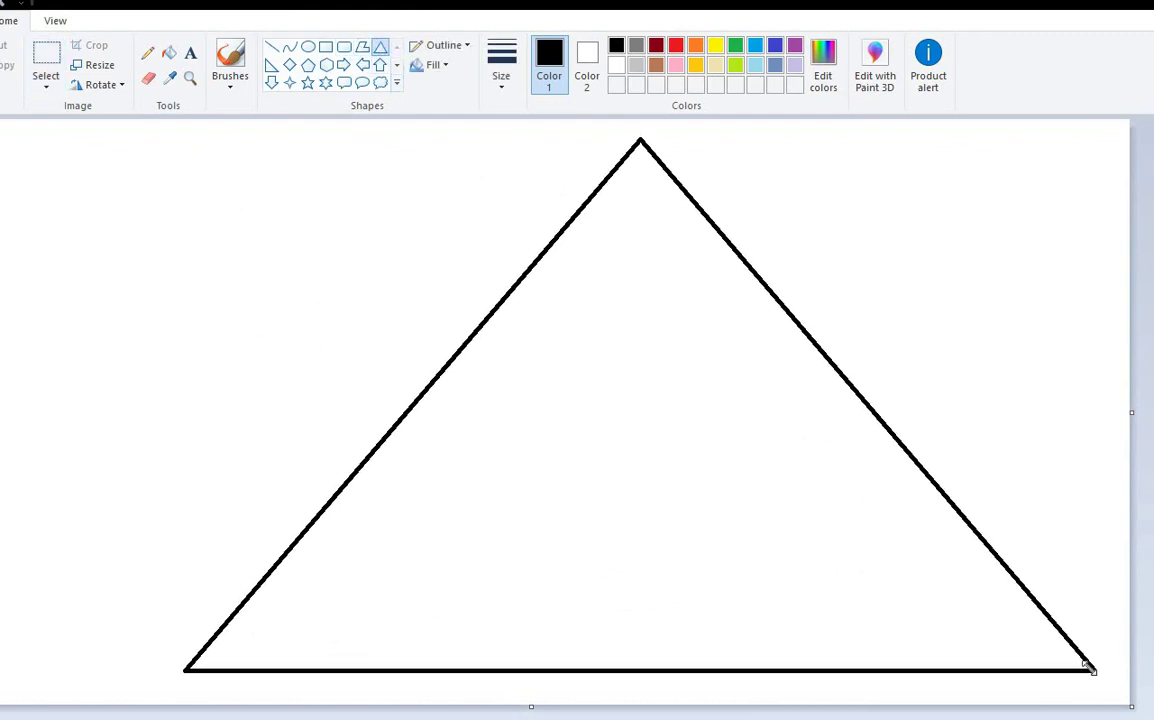
mouse_move(768, 512)
left_mouse_down()
mouse_move(709, 499)
mouse_move(708, 517)
left_mouse_up()
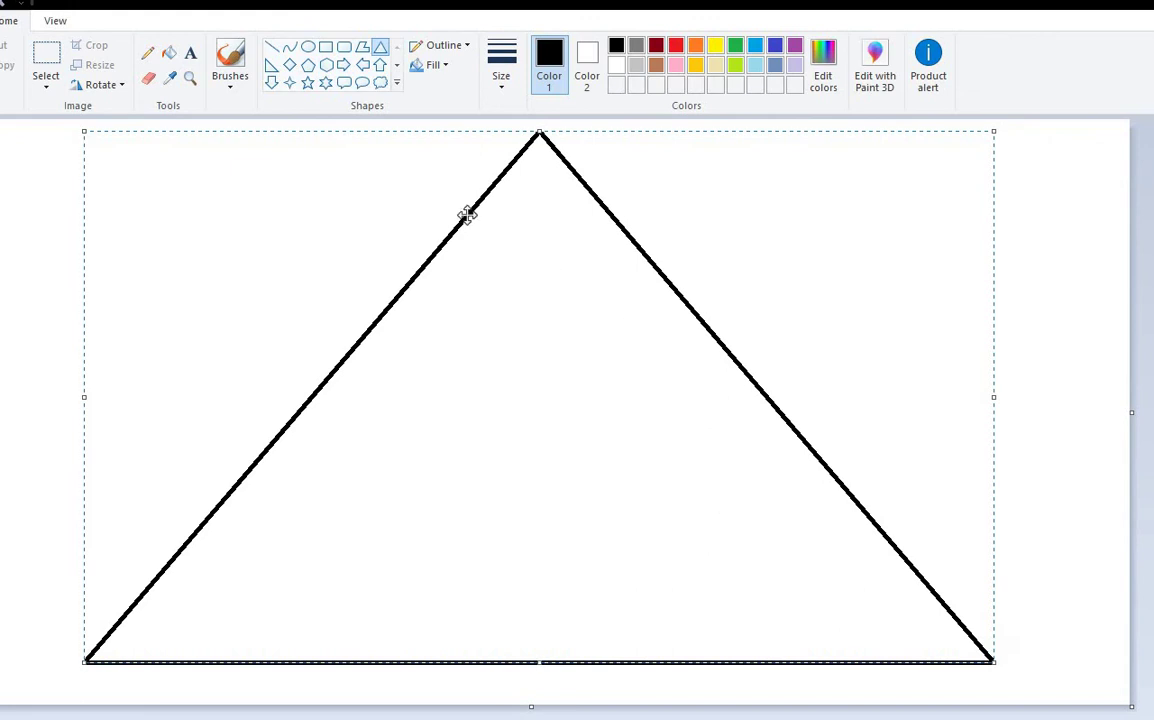
Step: Label the triangle 'Contoso.com' at its upper left with transparent text
left_click(345, 49)
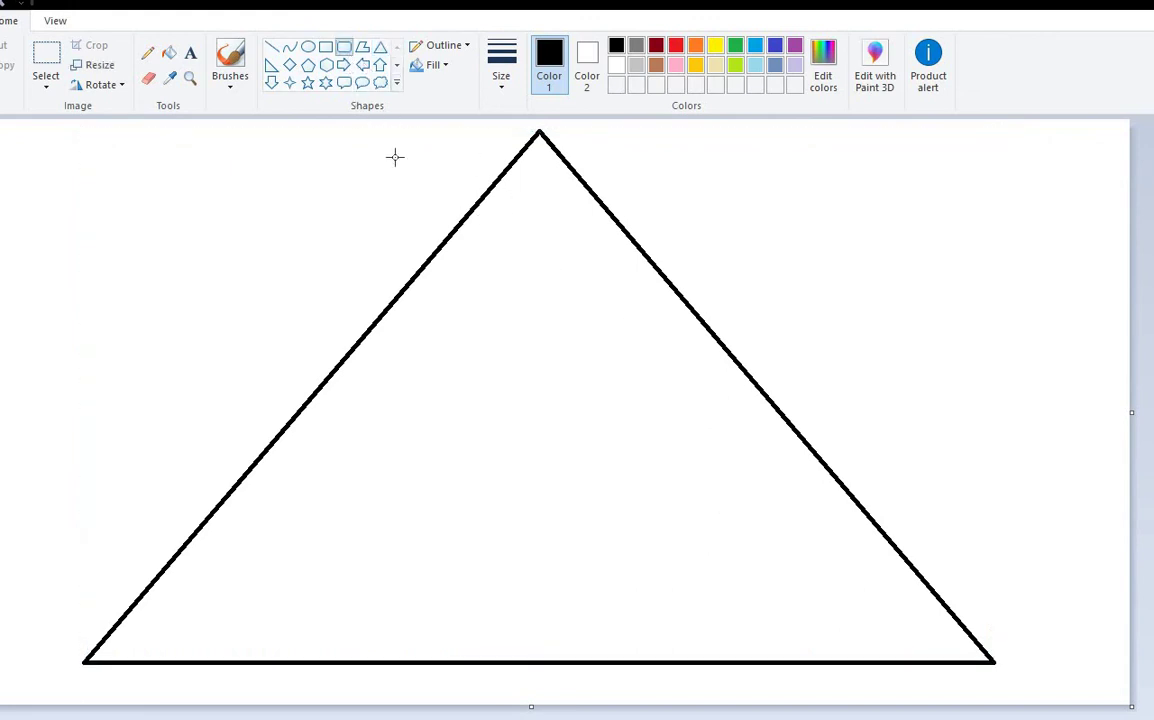
left_click(192, 52)
left_click_drag(244, 162, 423, 215)
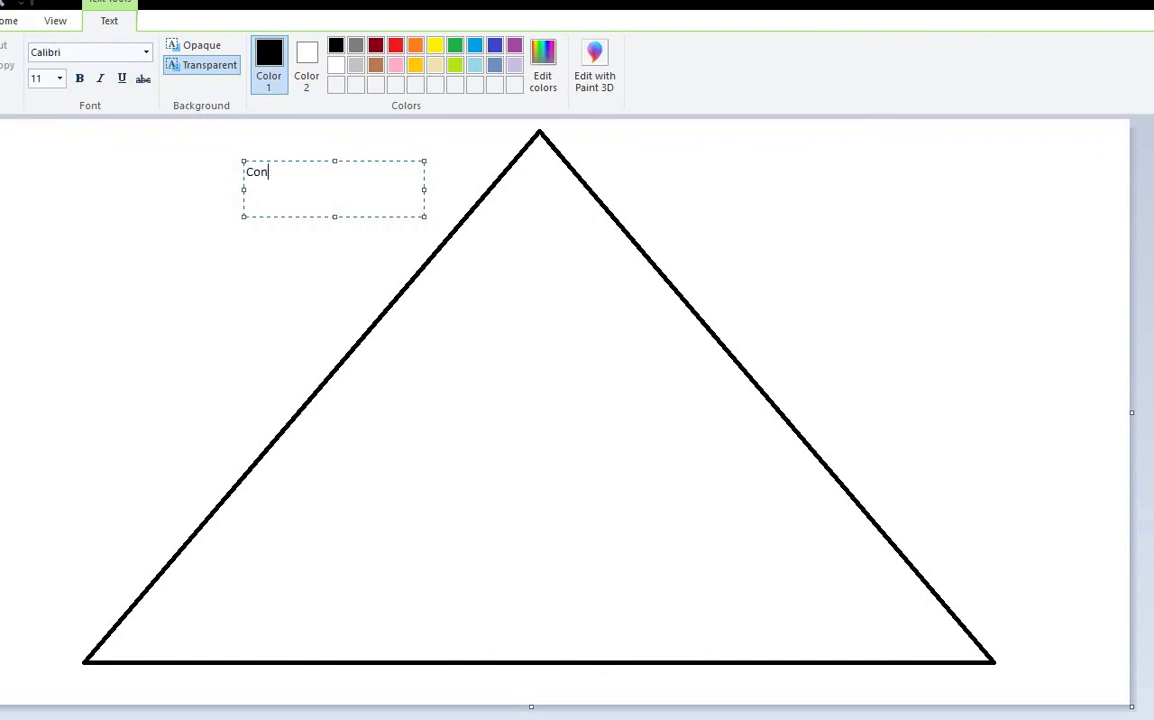
type("Contoso.com")
left_click(587, 313)
left_click_drag(586, 310, 715, 417)
left_click(191, 64)
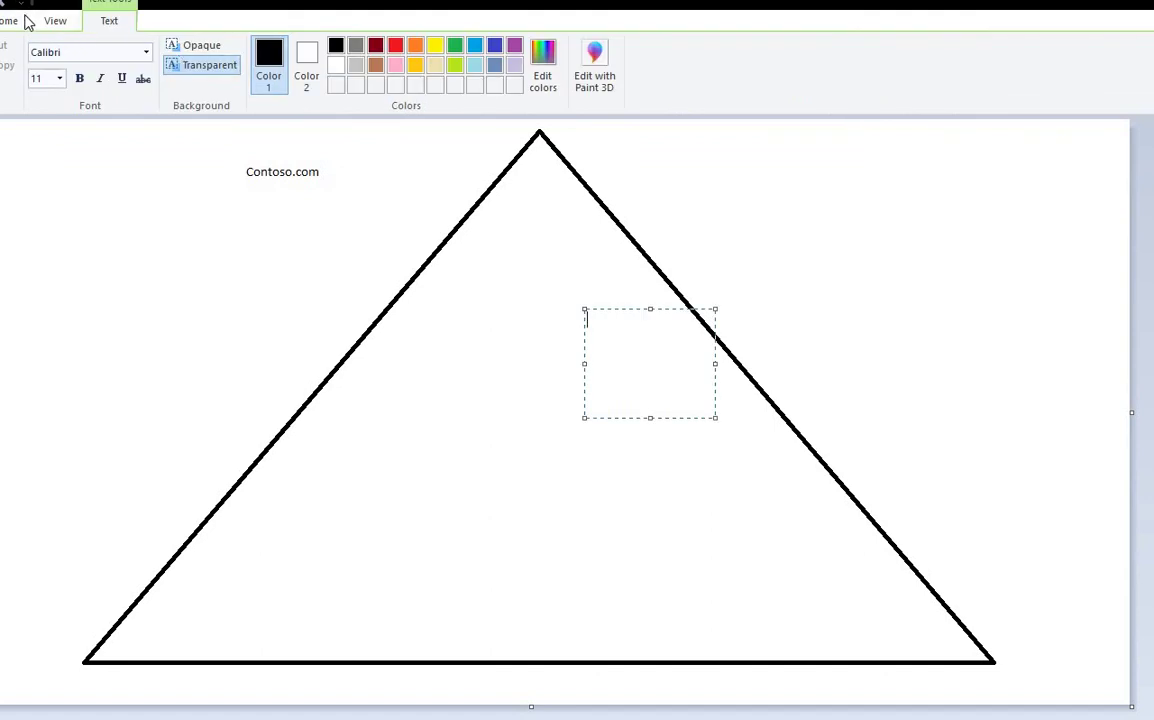
left_click(25, 20)
left_click(344, 47)
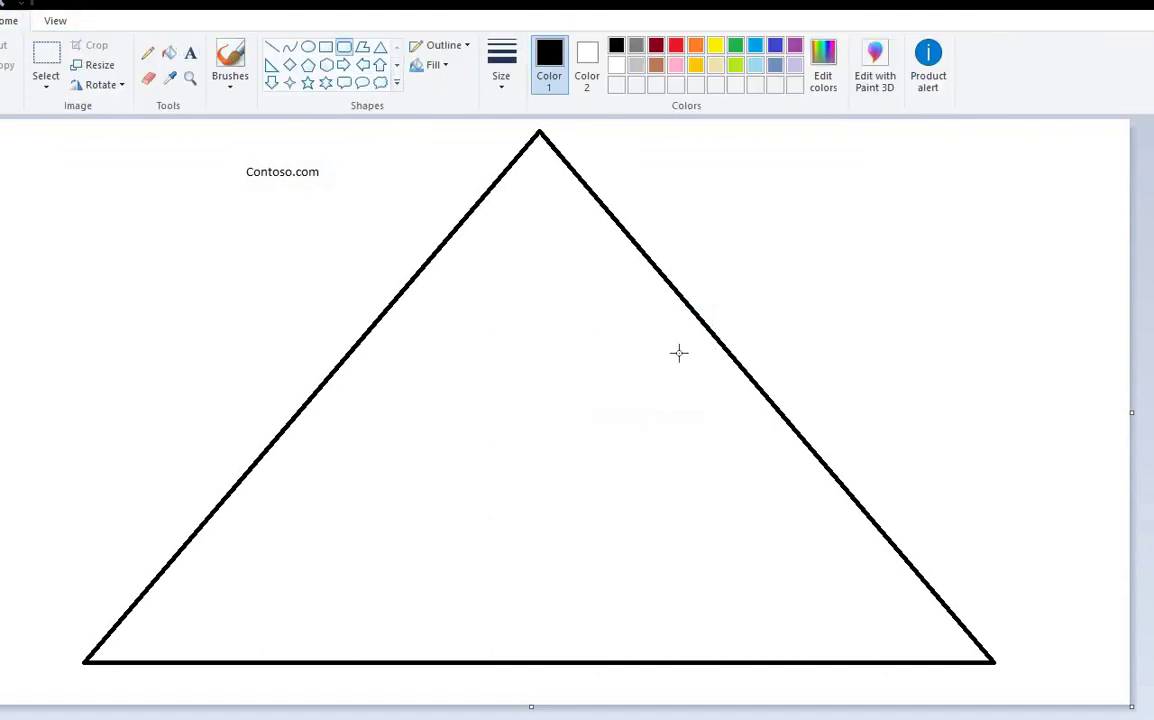
Step: Draw four rounded boxes inside the triangle: upper right, left, lower left, lower right
left_click_drag(599, 304, 710, 403)
left_click(362, 390)
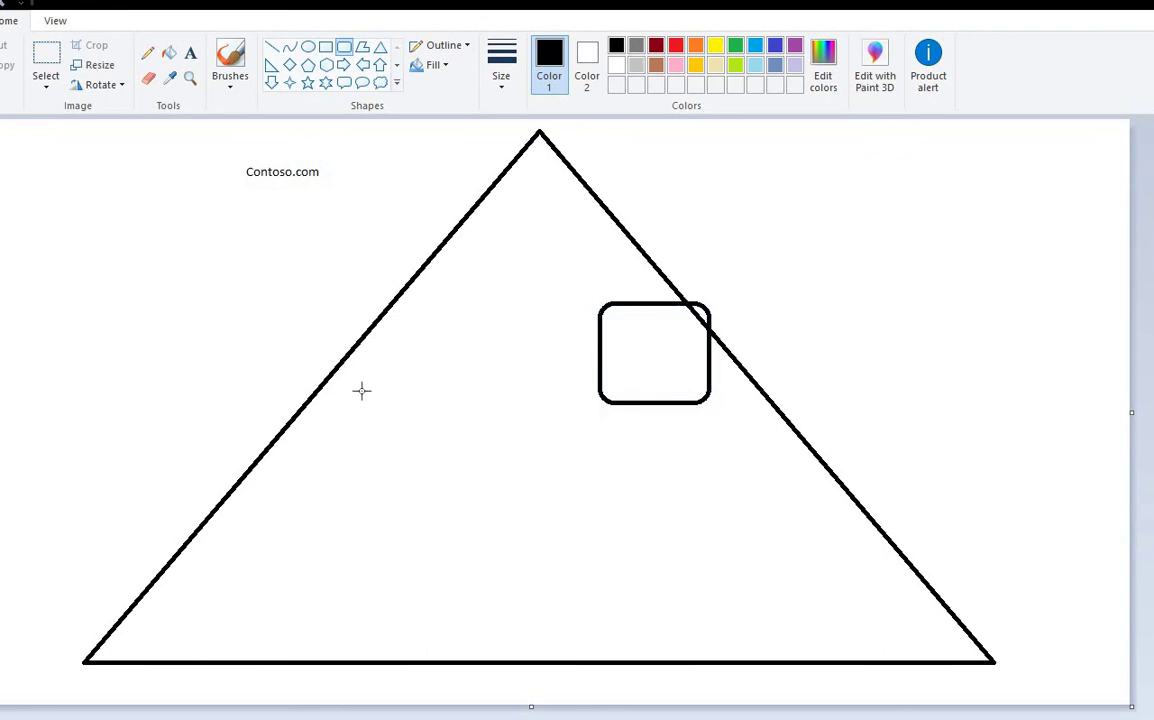
left_click_drag(347, 371, 421, 473)
left_click_drag(358, 538, 428, 647)
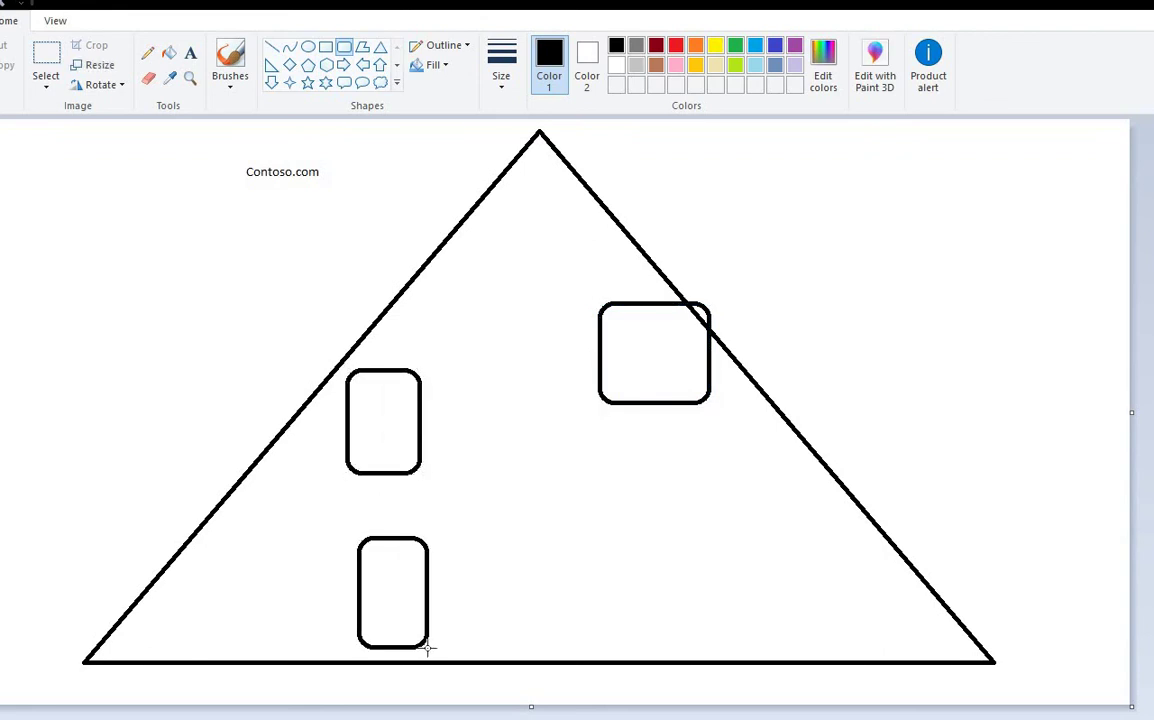
left_click(762, 613)
left_click_drag(712, 532, 793, 650)
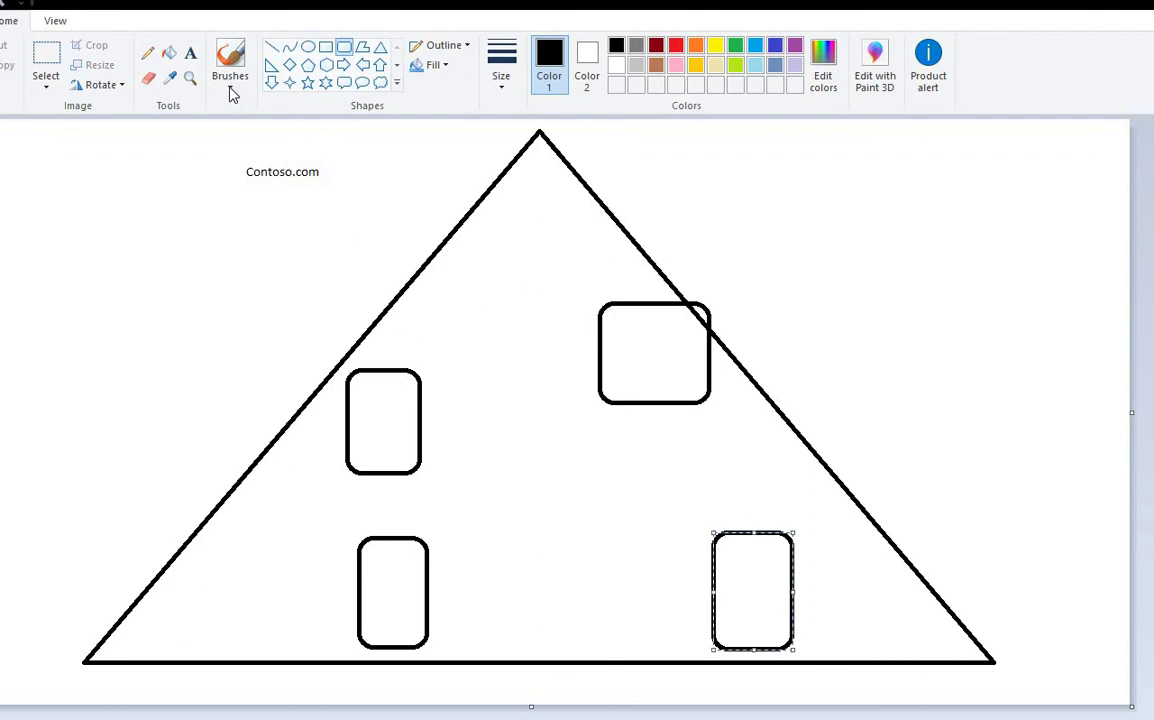
Step: Add the UK, USA, Poland and India text labels above the four boxes
left_click(190, 53)
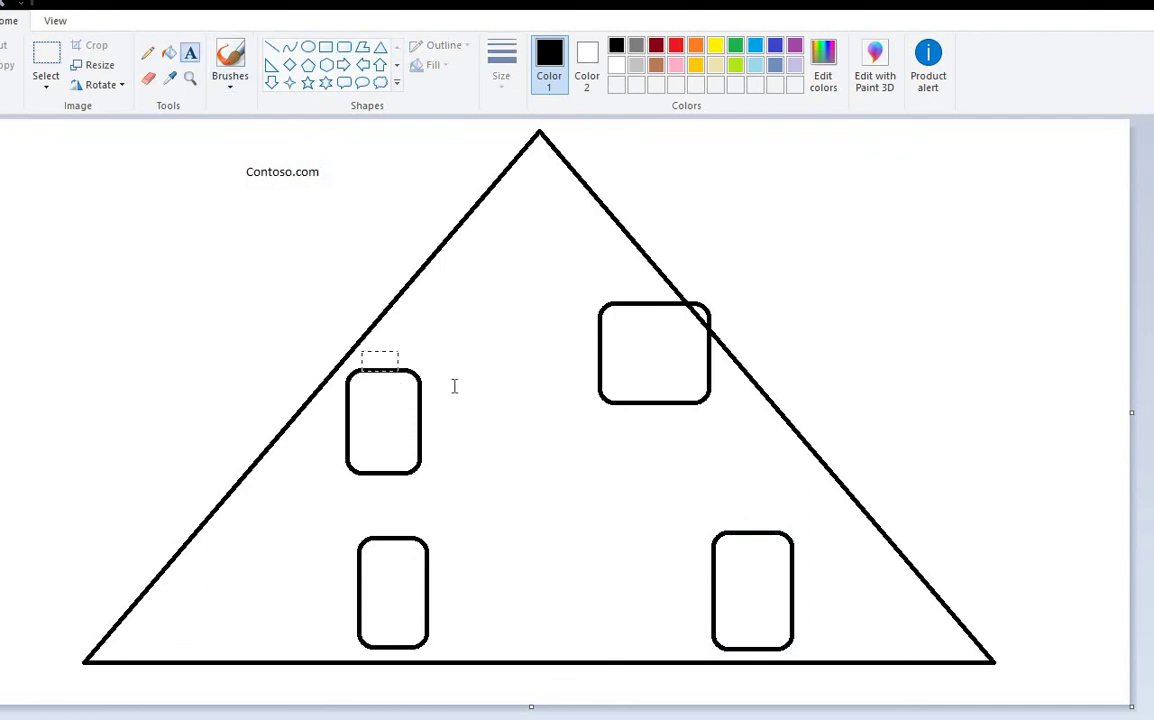
left_click_drag(454, 386, 456, 387)
type("UKJ")
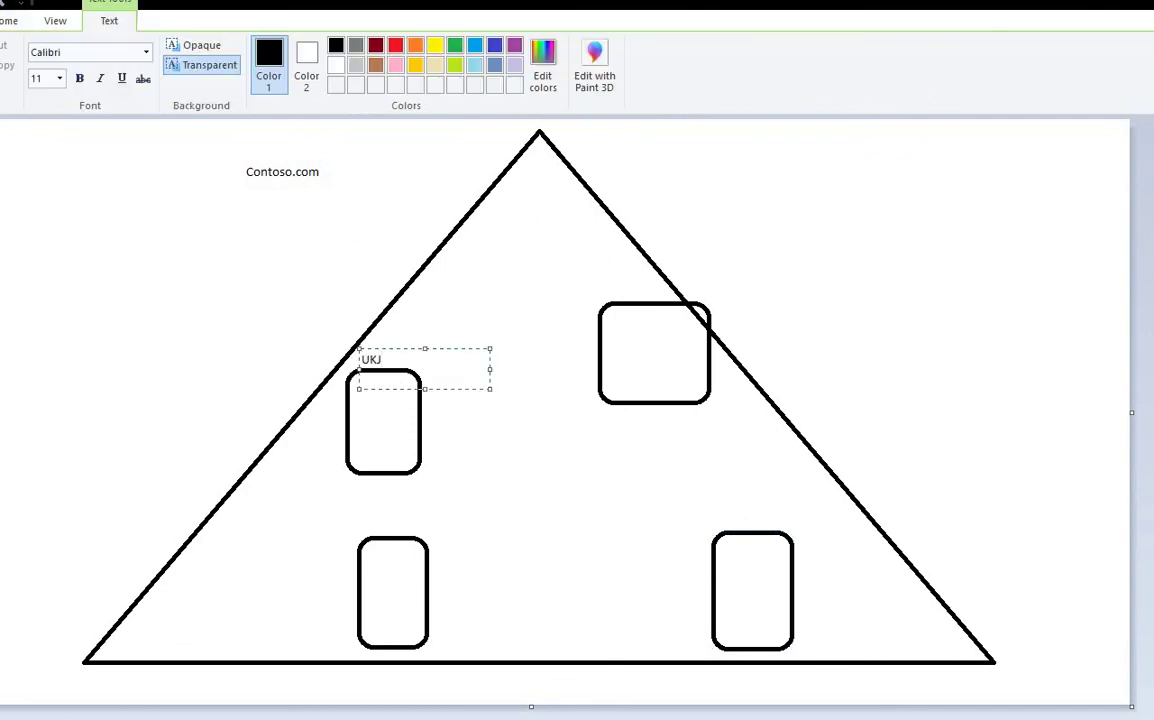
left_click_drag(590, 277, 718, 324)
type("US")
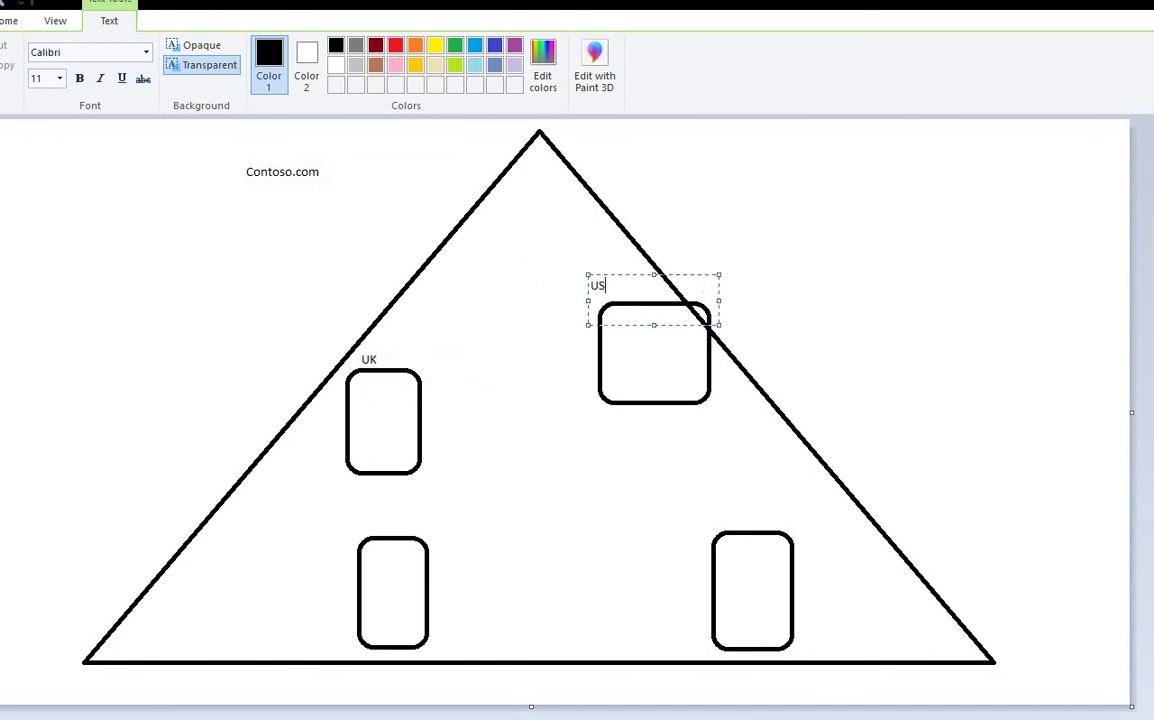
type("A")
left_click_drag(871, 563, 872, 565)
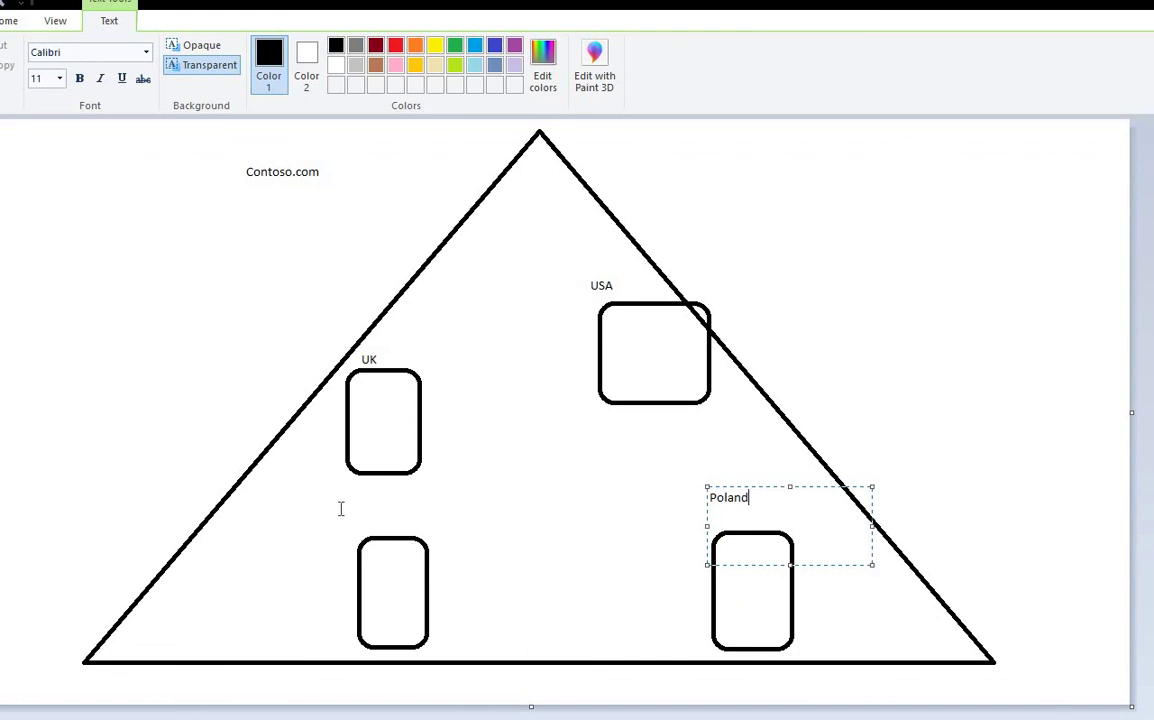
left_click_drag(340, 509, 520, 554)
type("India")
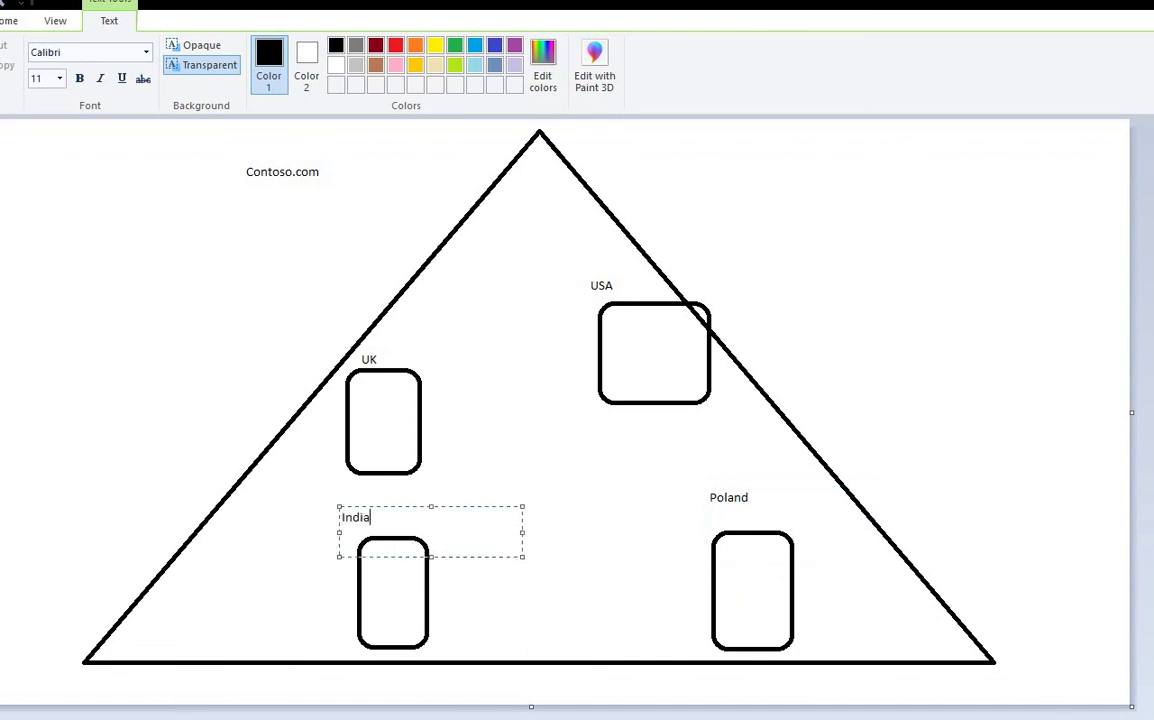
left_click(471, 453)
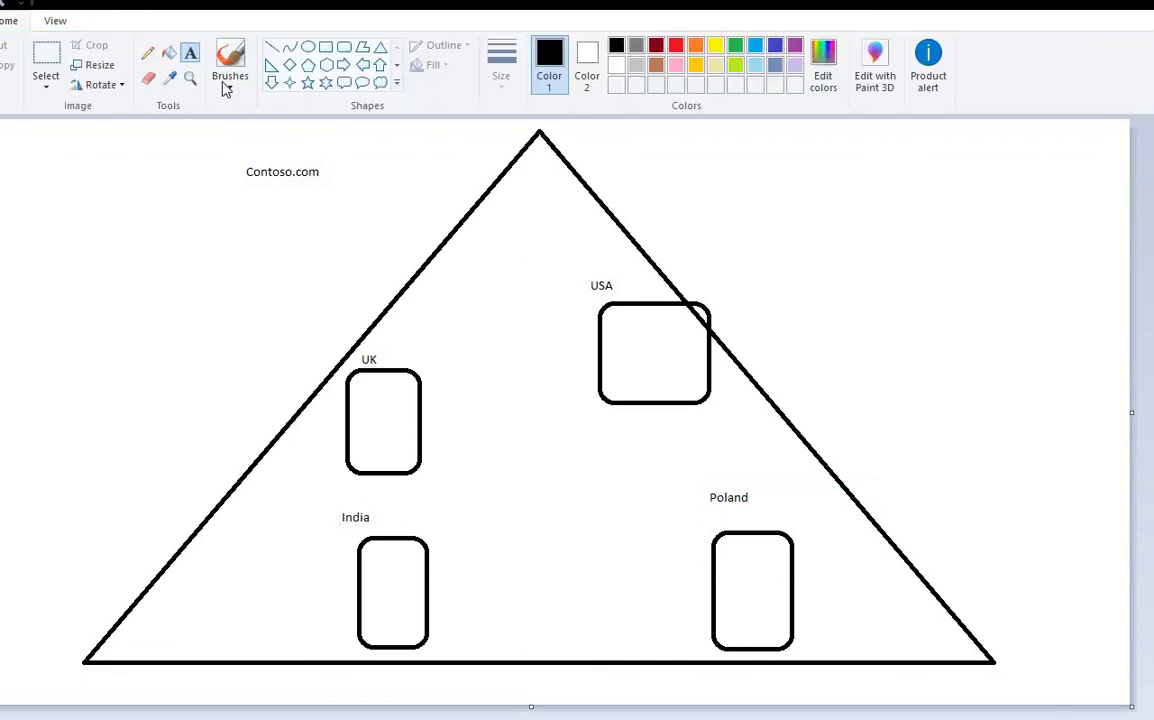
Step: Draw straight lines joining UK–USA, USA–Poland and UK–India, then add a text box between India and Poland
left_click(271, 47)
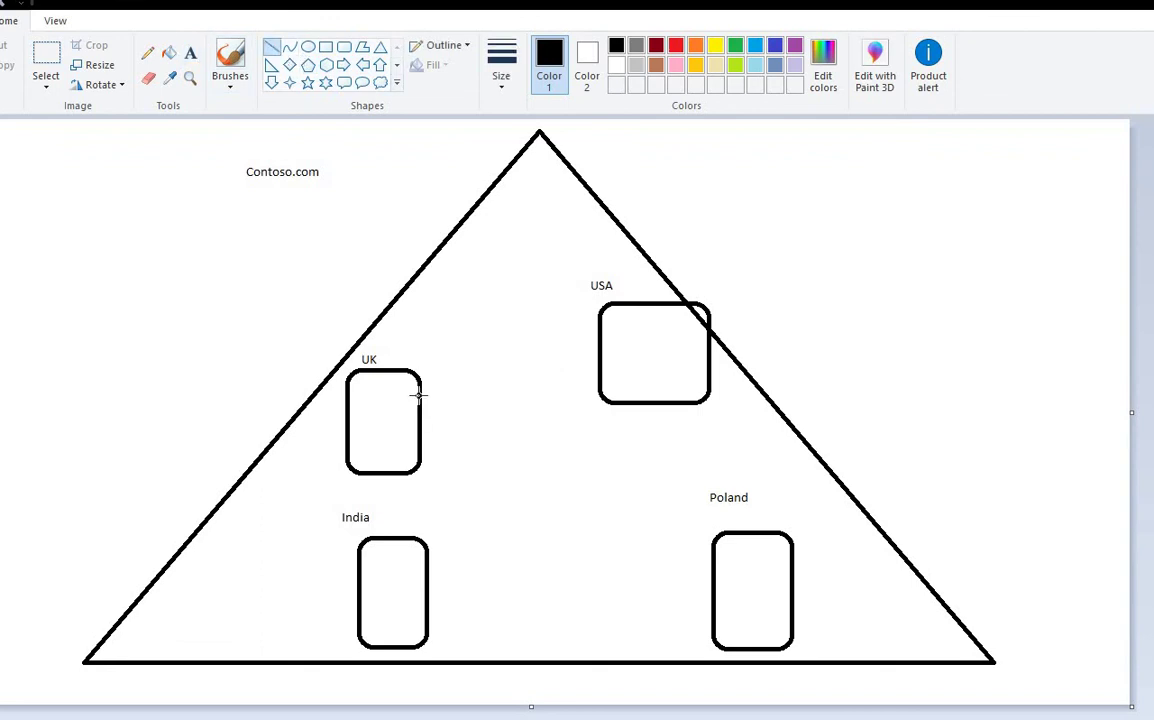
left_click_drag(418, 395, 598, 349)
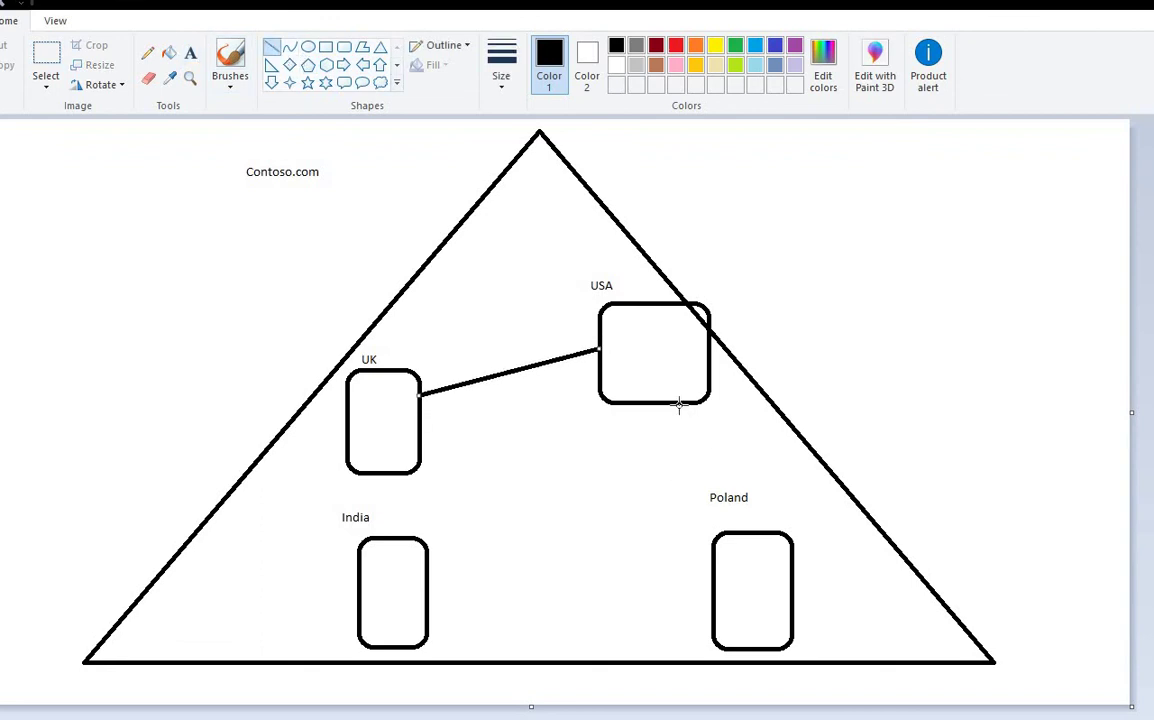
mouse_move(679, 405)
left_mouse_down()
mouse_move(729, 519)
mouse_move(723, 538)
left_mouse_up()
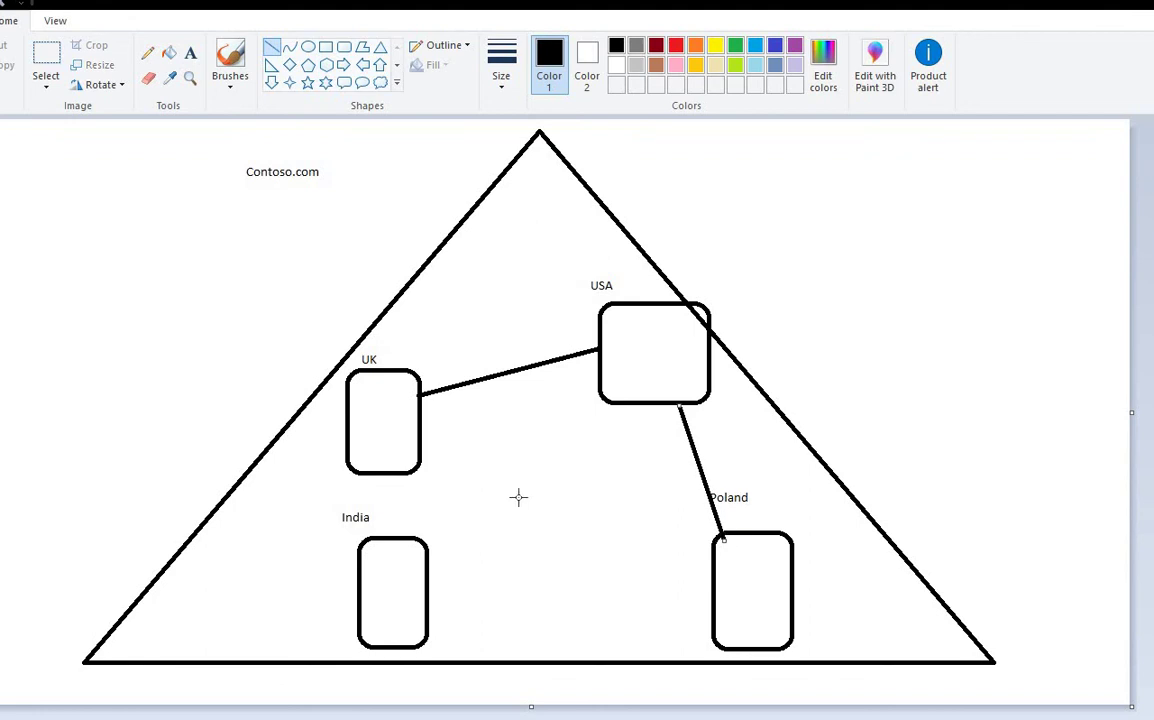
mouse_move(393, 470)
left_mouse_down()
mouse_move(407, 546)
mouse_move(718, 598)
left_mouse_up()
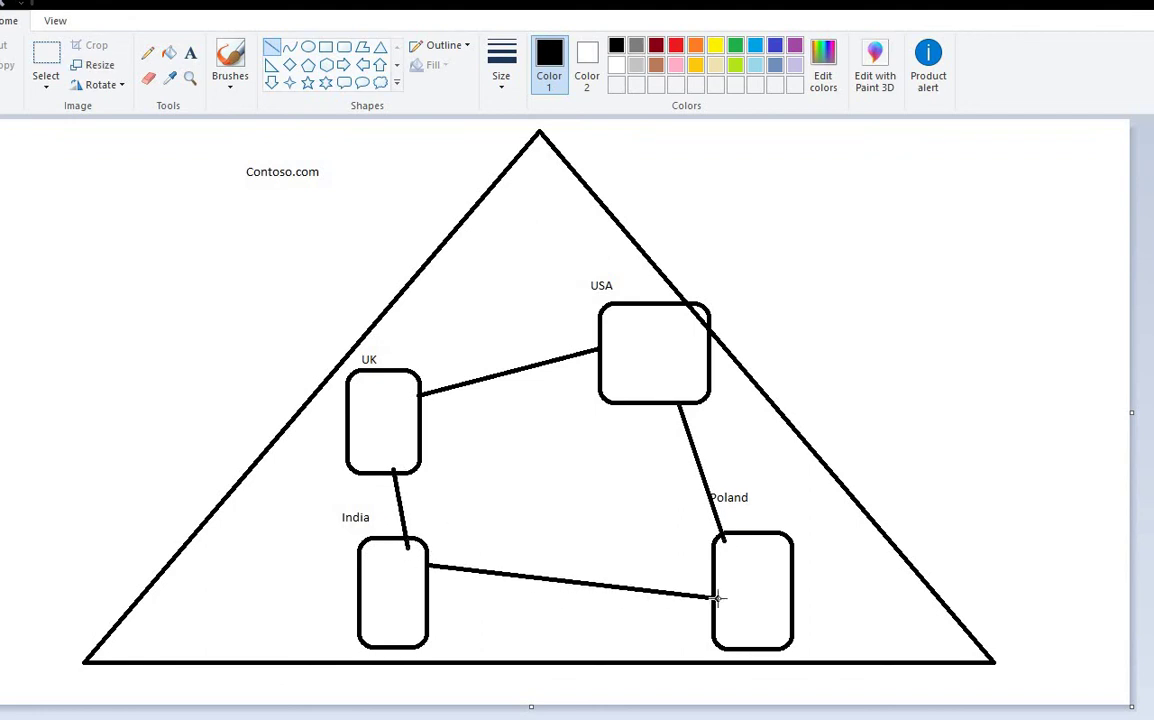
left_click(190, 55)
left_click_drag(465, 543, 701, 584)
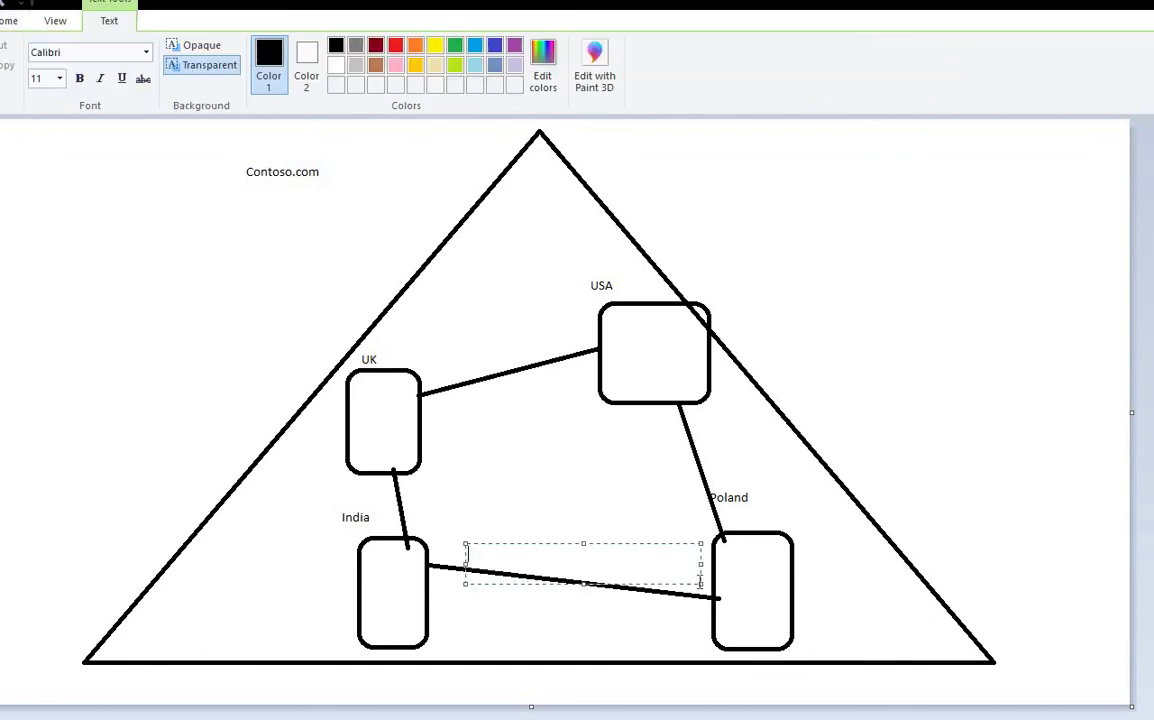